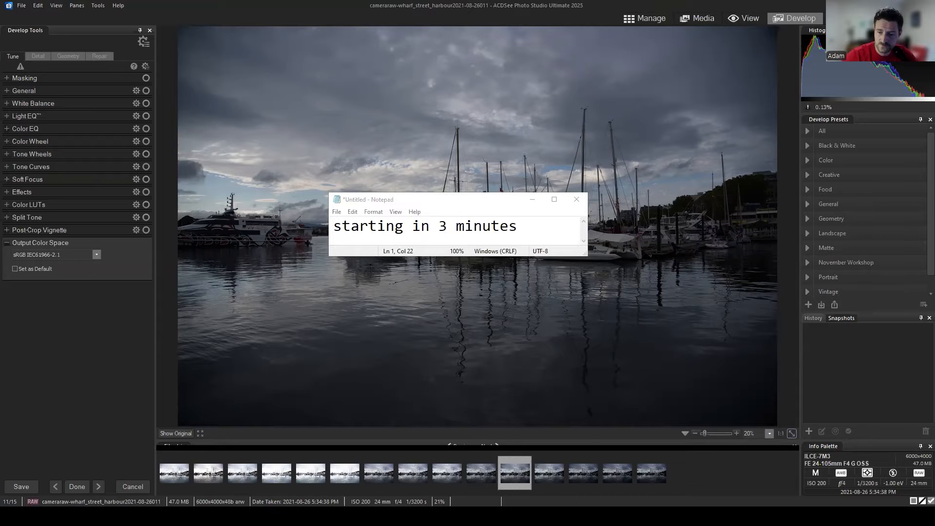
# Step: Close the Notepad note without saving its changes
pyautogui.click(576, 199)
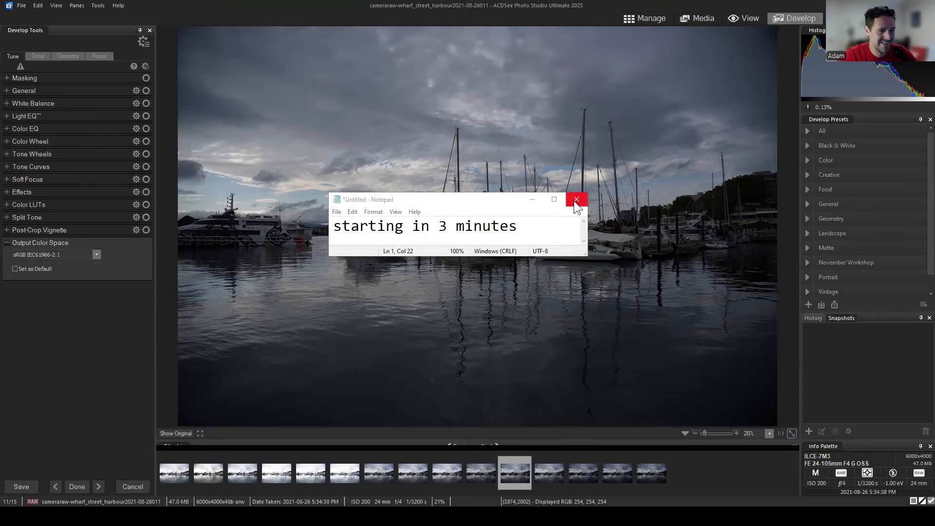
pyautogui.click(493, 258)
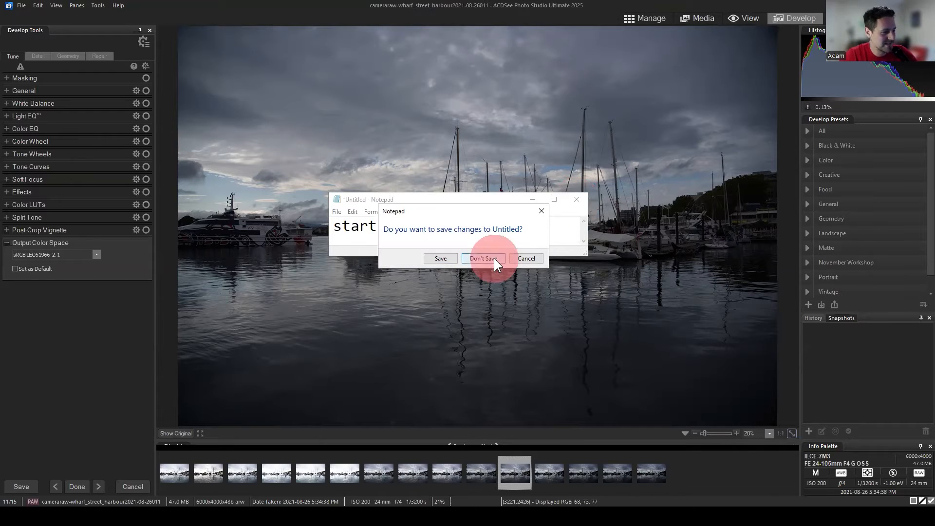
pyautogui.click(870, 370)
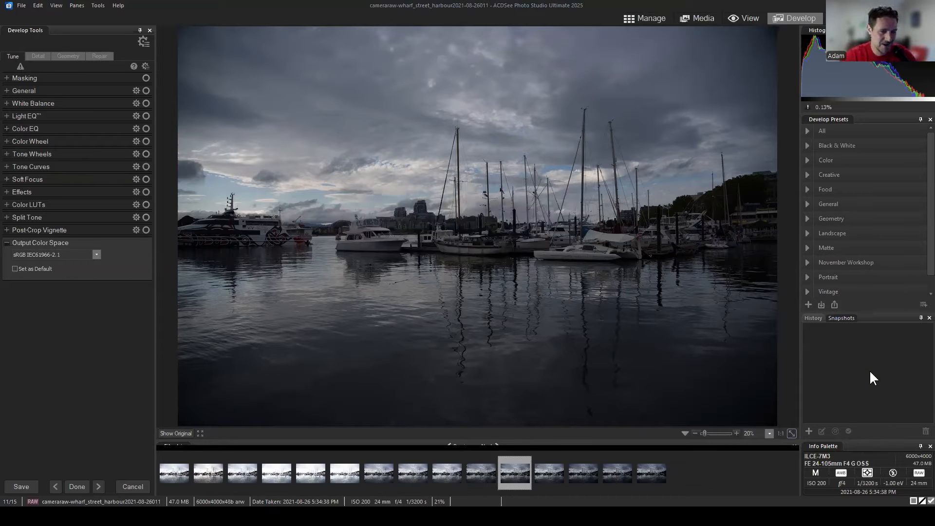
pyautogui.click(843, 372)
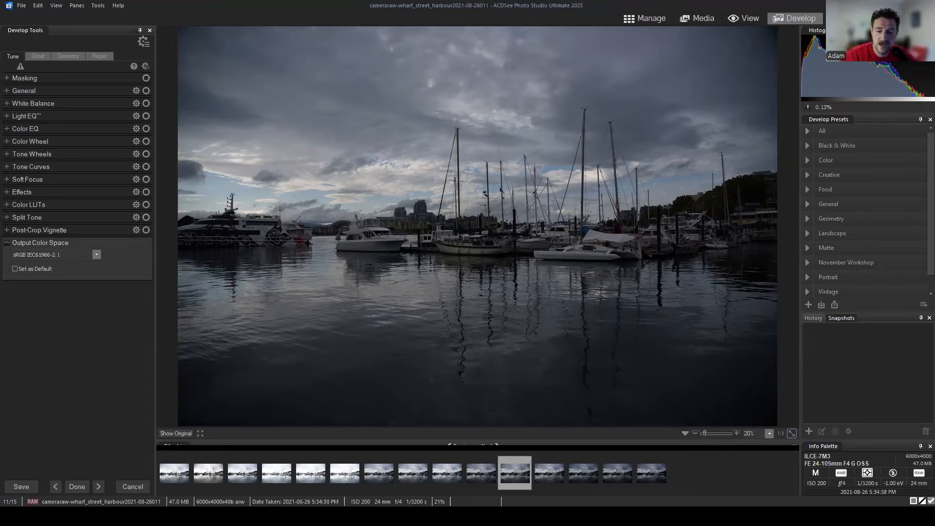
pyautogui.click(872, 365)
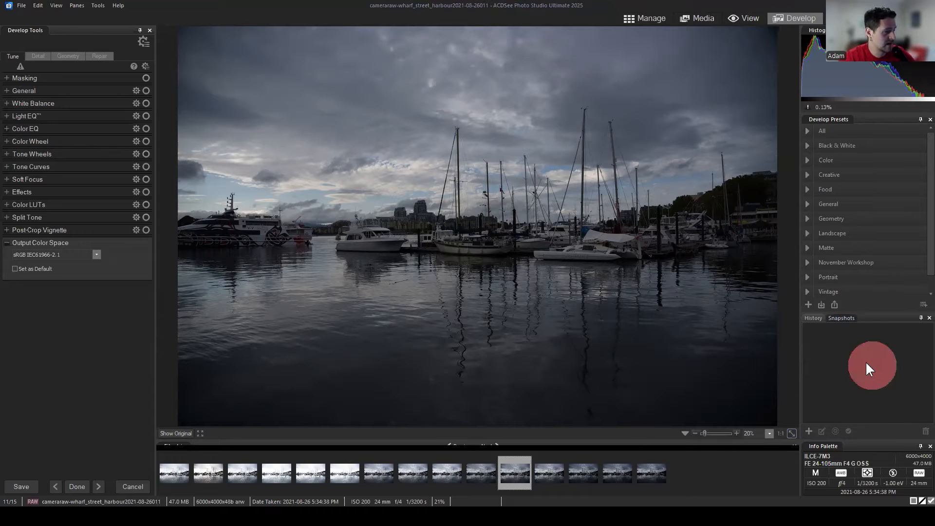
pyautogui.click(647, 19)
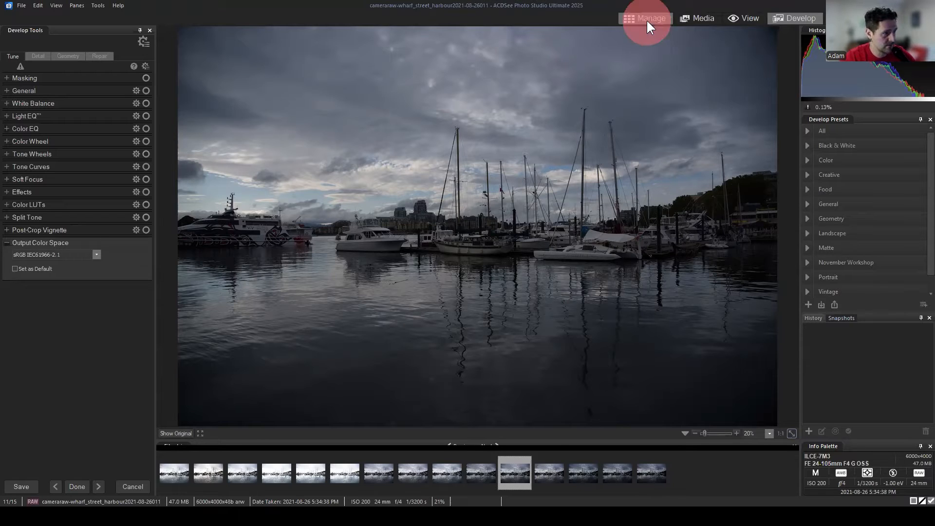
pyautogui.click(481, 349)
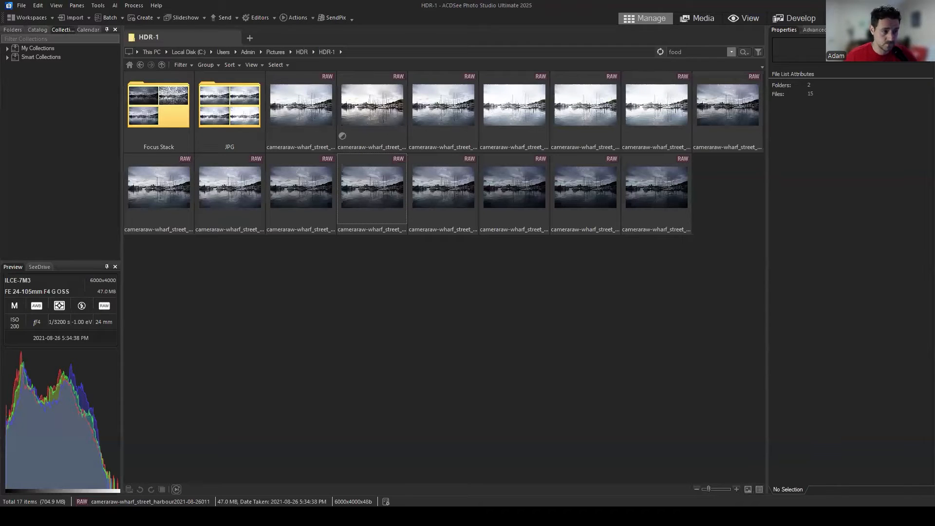
pyautogui.moveTo(737, 217); pyautogui.dragTo(302, 112)
pyautogui.click(432, 344)
pyautogui.click(428, 187)
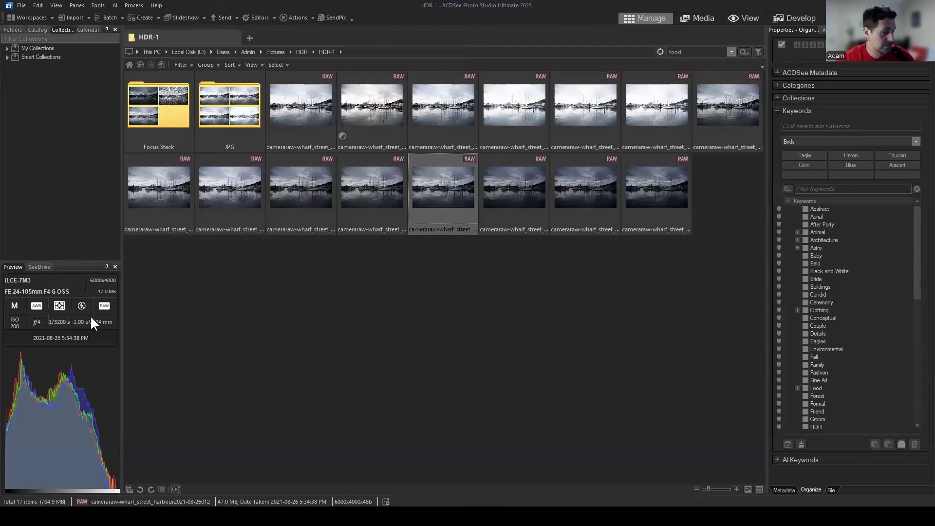
pyautogui.moveTo(475, 159)
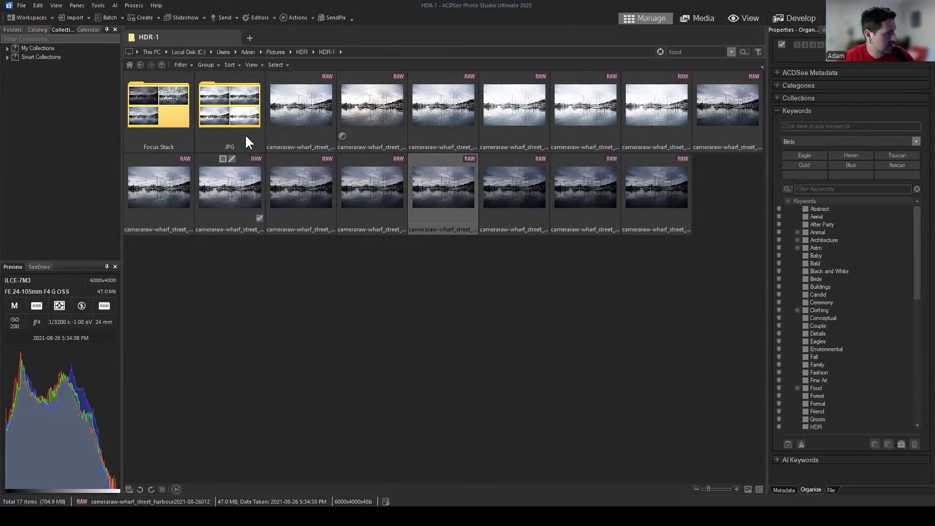
# Step: Preview DSC00027 and DSC00036 in the JPG folder, and return to the RAW photo ending in 26012 in HDR-1
pyautogui.doubleClick(231, 109)
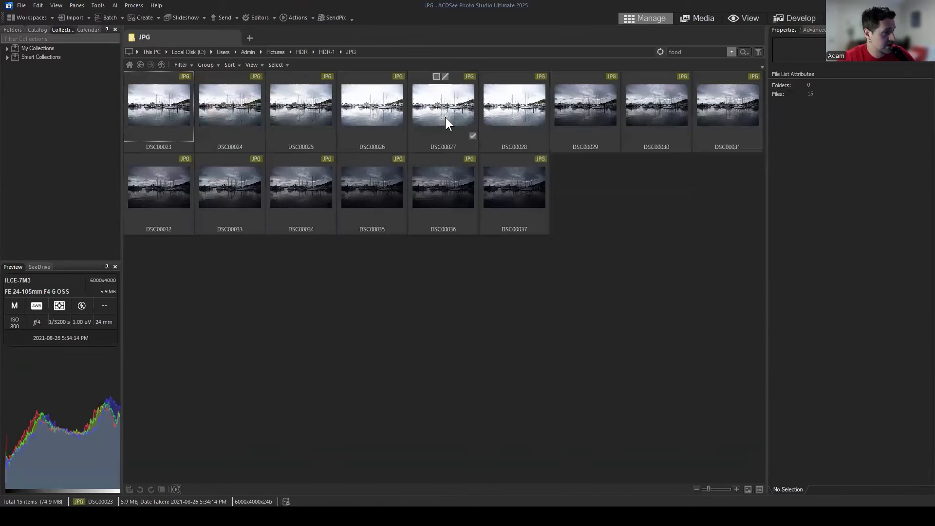
pyautogui.click(444, 116)
pyautogui.click(448, 191)
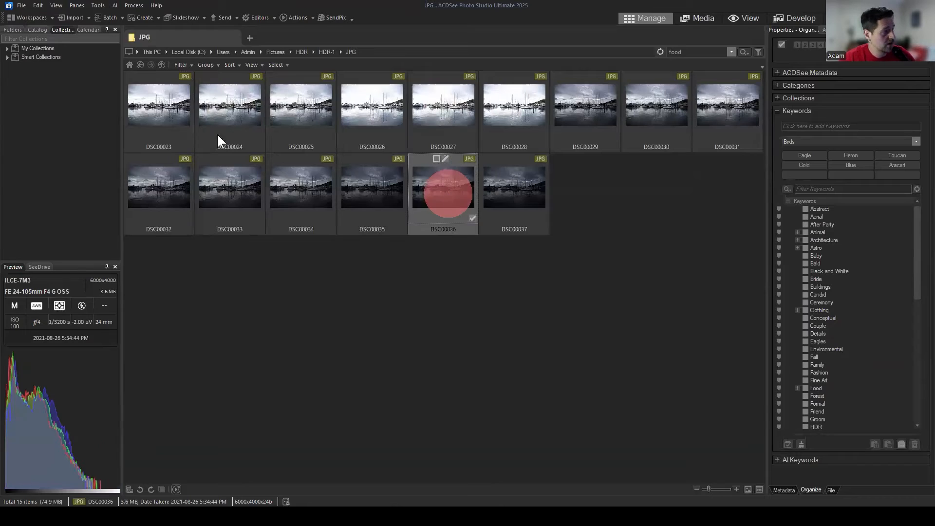
pyautogui.click(140, 65)
pyautogui.click(429, 183)
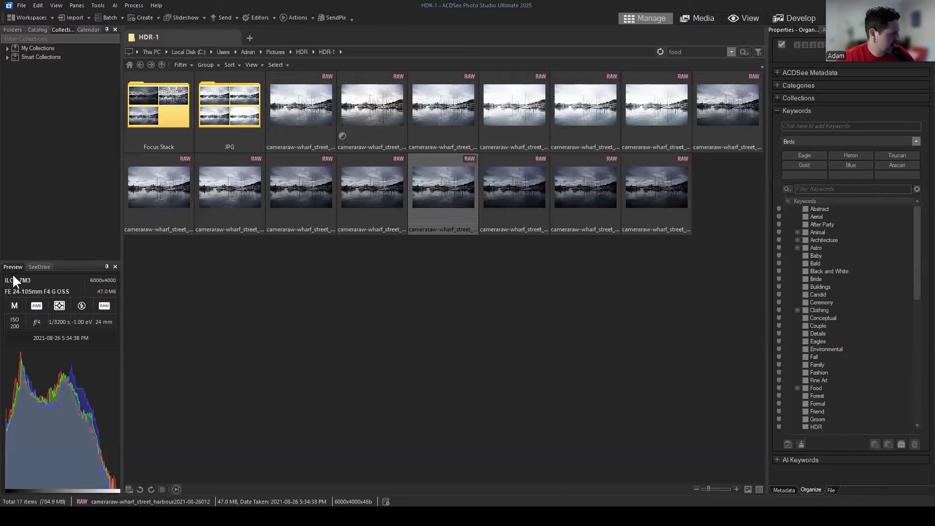
# Step: Compare the file information and EXIF metadata of the RAW photo ending in 26012 with those of DSC00036 in the JPG folder
pyautogui.click(831, 490)
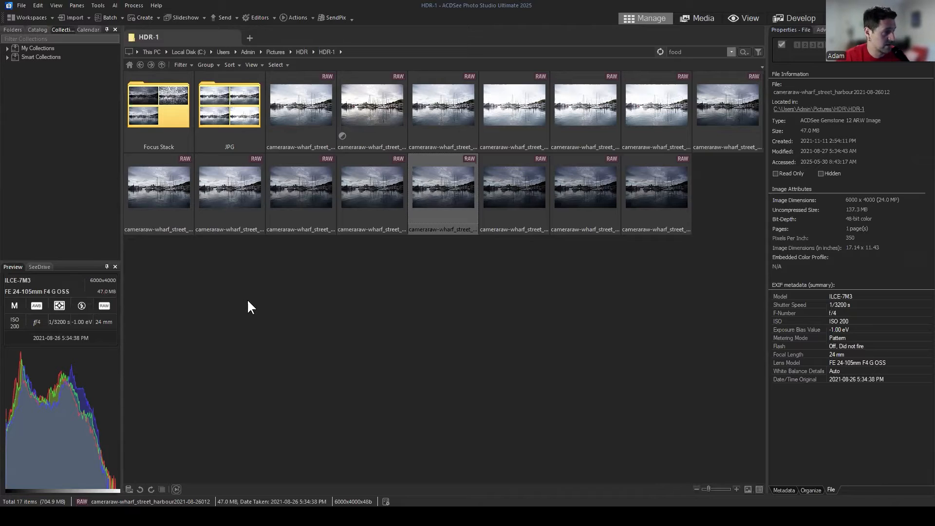
pyautogui.doubleClick(230, 113)
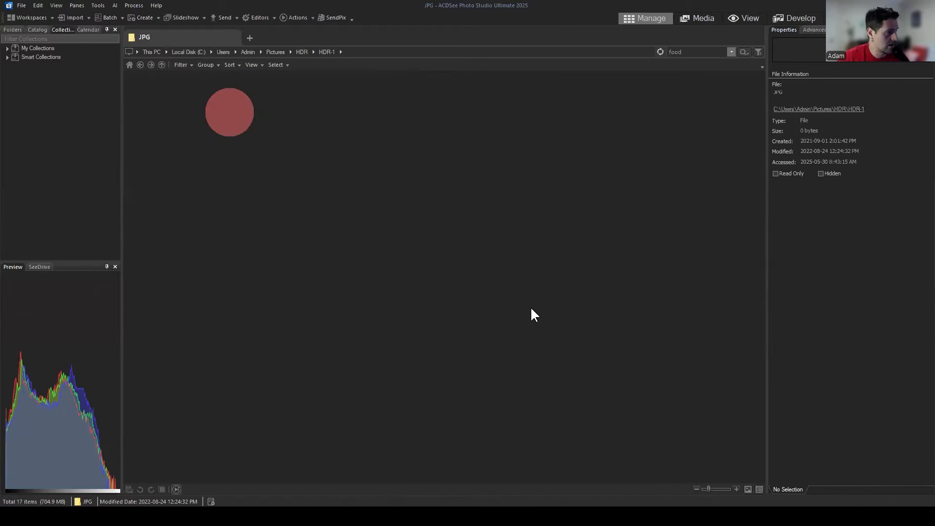
pyautogui.click(423, 177)
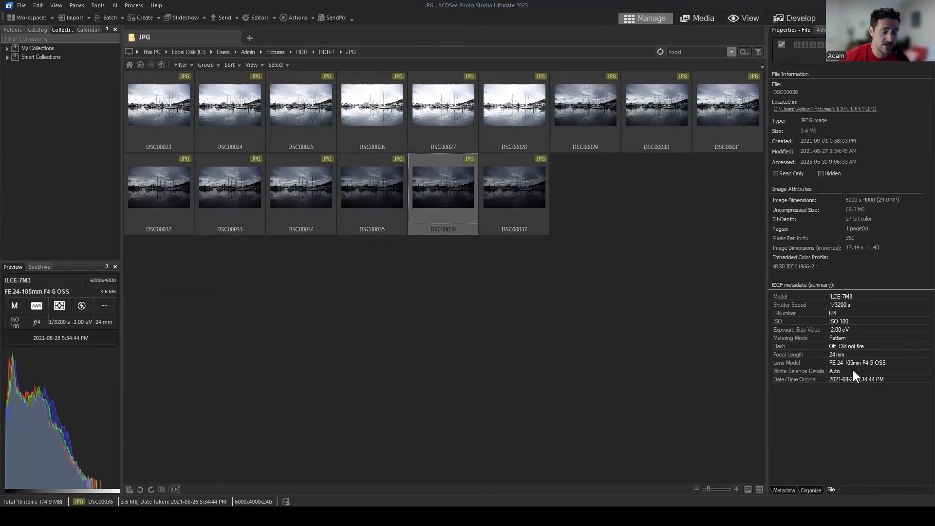
pyautogui.click(143, 64)
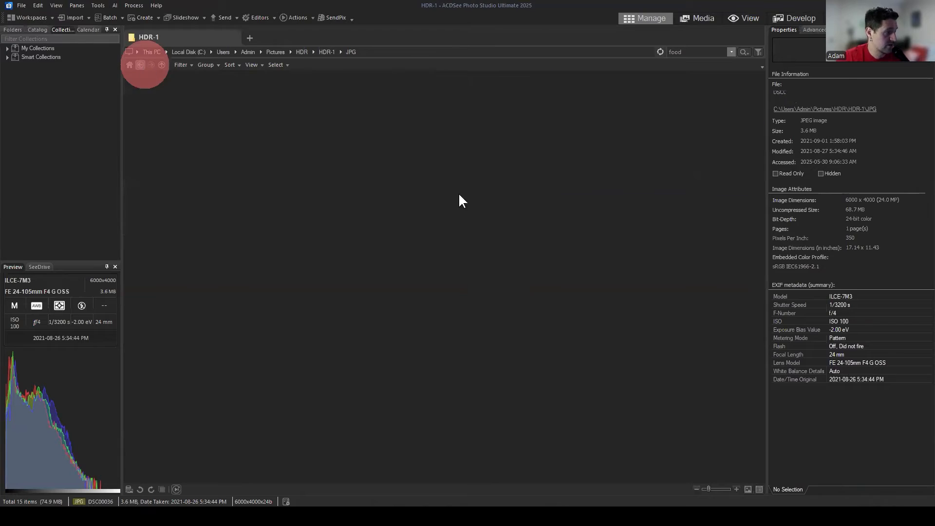
pyautogui.click(469, 177)
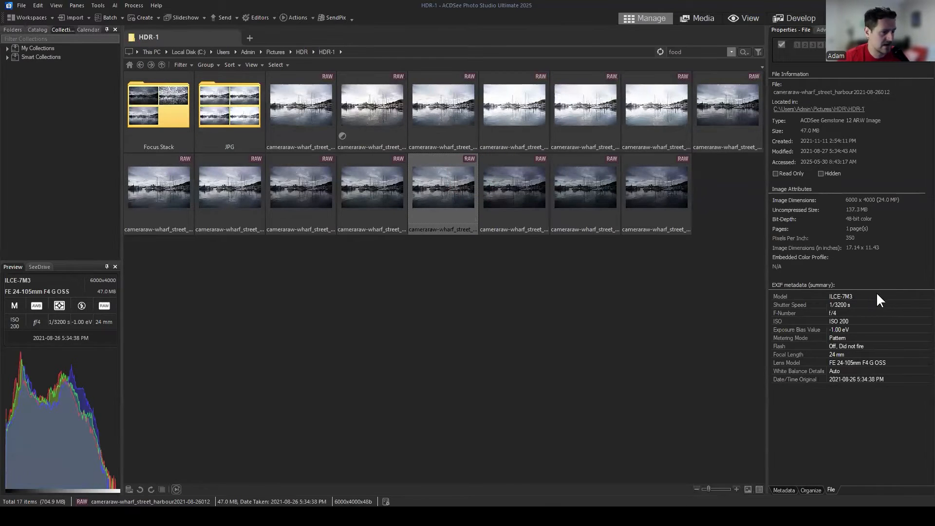
pyautogui.click(809, 490)
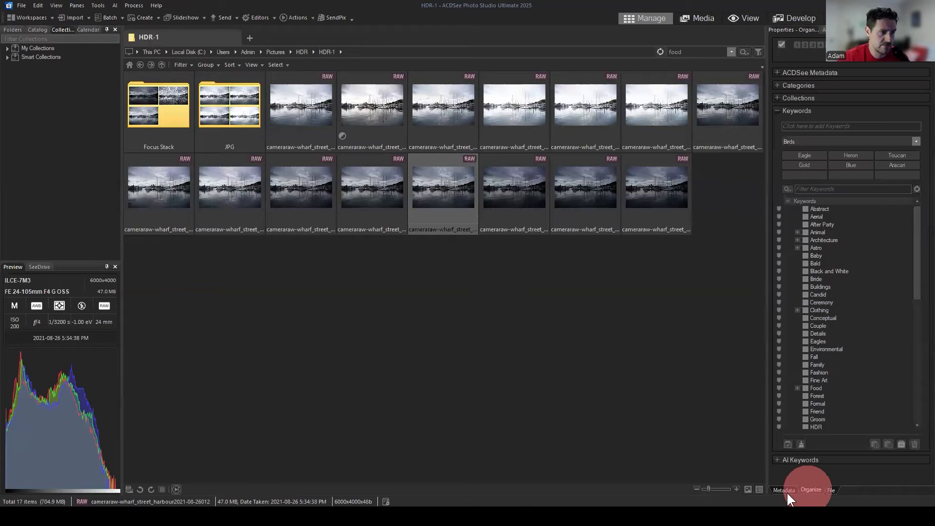
pyautogui.click(784, 490)
pyautogui.click(831, 489)
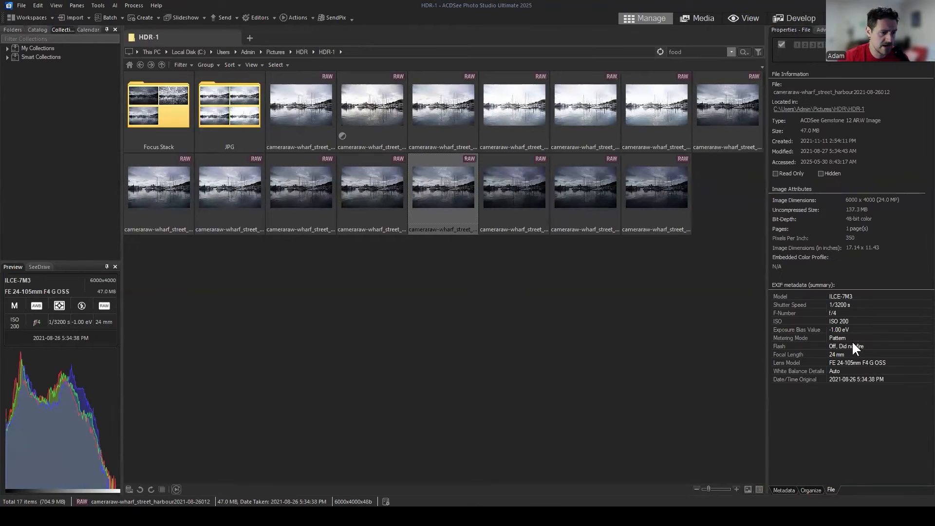
# Step: View the Geometry tools for the selected RAW photo in Develop mode and return to Manage mode
pyautogui.click(789, 15)
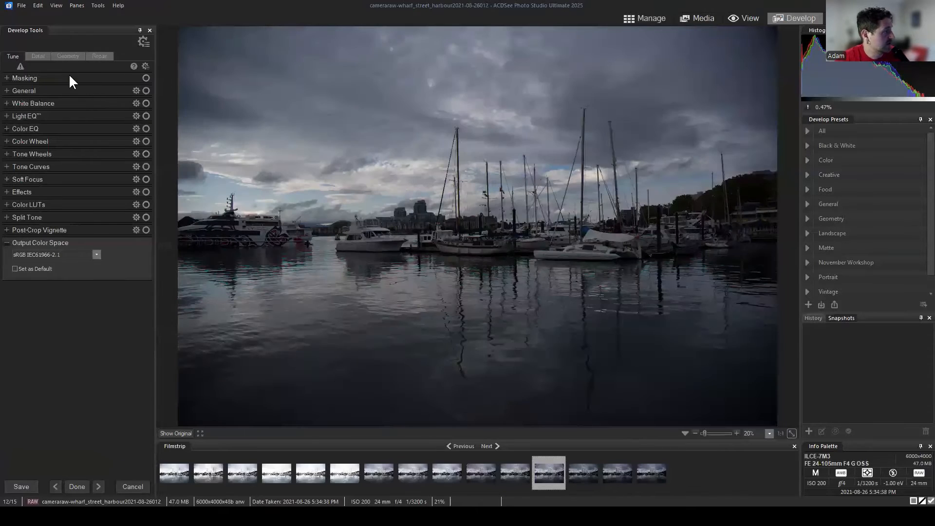
pyautogui.click(65, 54)
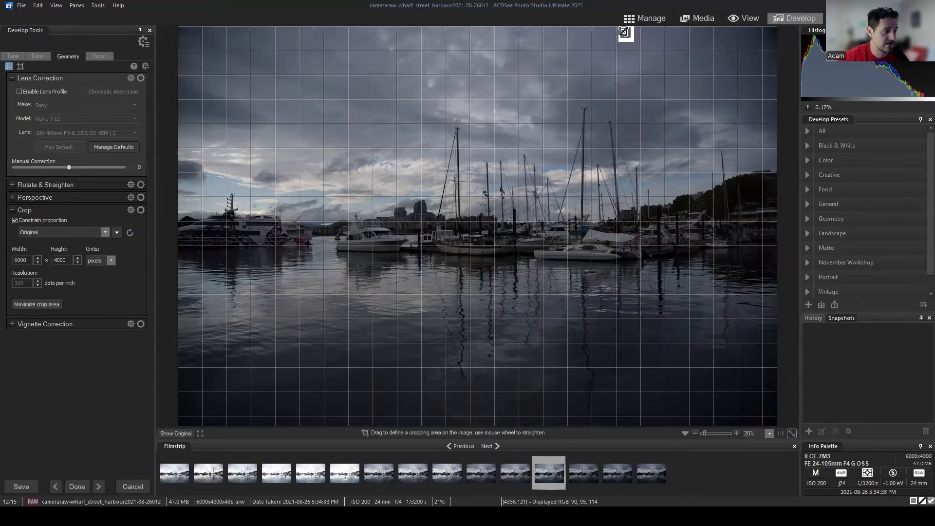
pyautogui.click(647, 16)
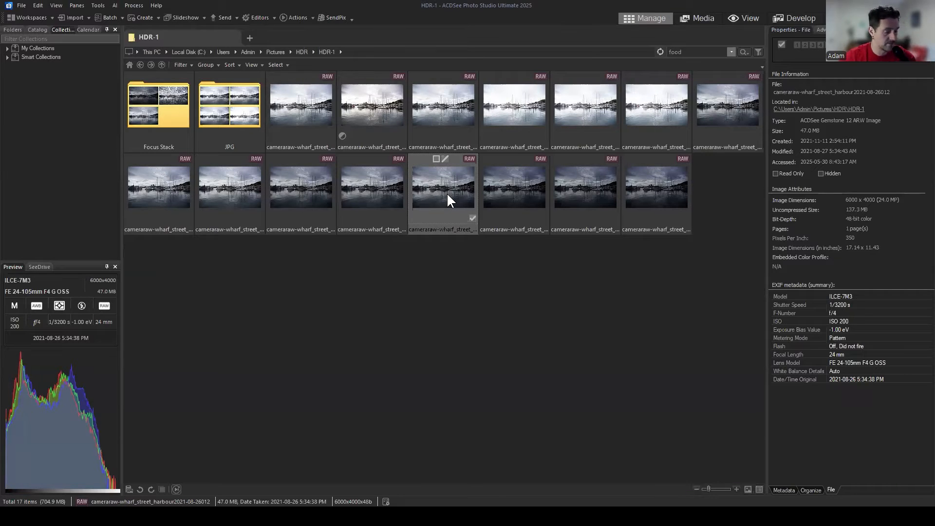
# Step: Select the RAW photo ending in 26012 and open it in Edit mode
pyautogui.moveTo(717, 237); pyautogui.dragTo(295, 106)
pyautogui.click(294, 314)
pyautogui.click(446, 175)
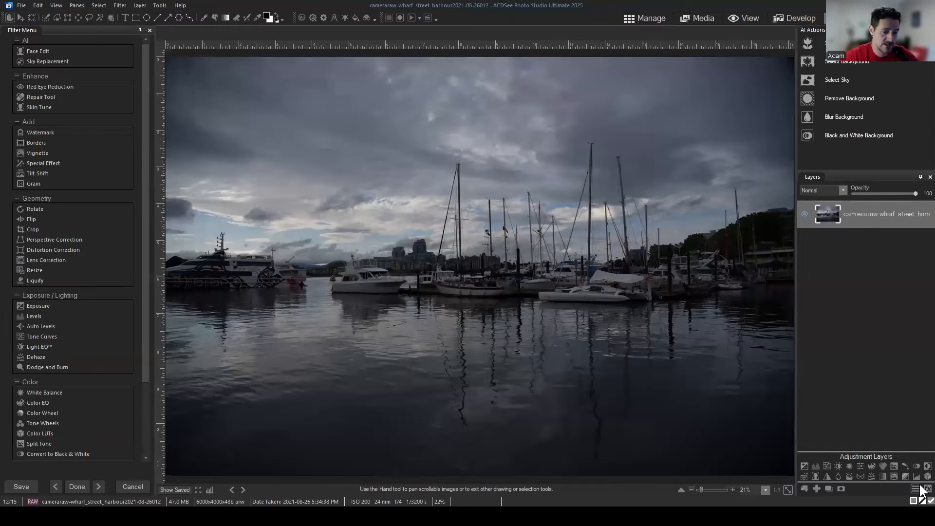
# Step: Apply the Exposure filter to the harbour photo with Exposure set to 26 (+0.78 eV)
pyautogui.scroll(-1, 93, 318)
pyautogui.scroll(-4, 83, 305)
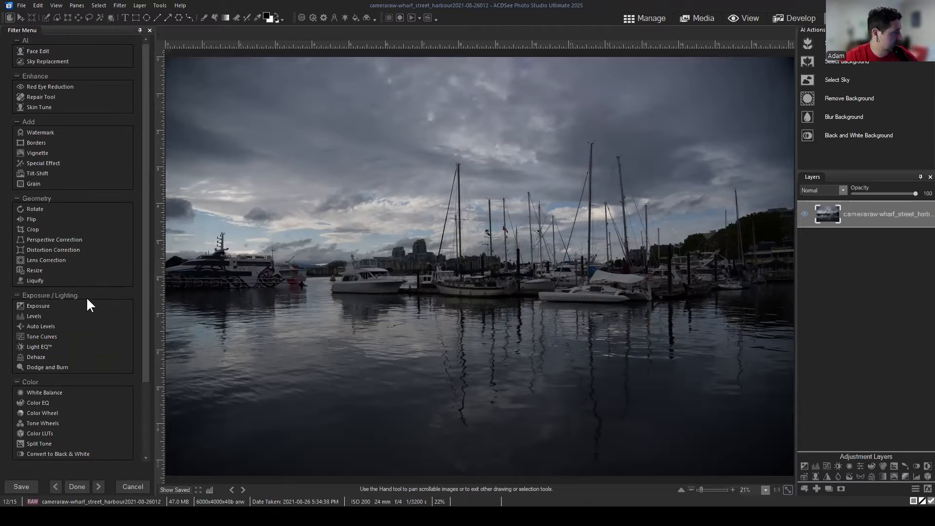
pyautogui.click(34, 220)
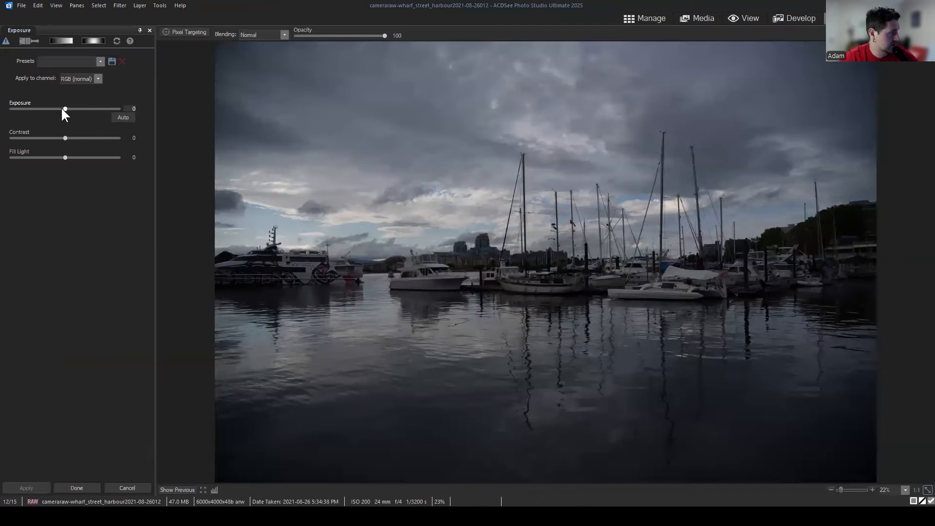
pyautogui.moveTo(66, 108); pyautogui.dragTo(79, 110)
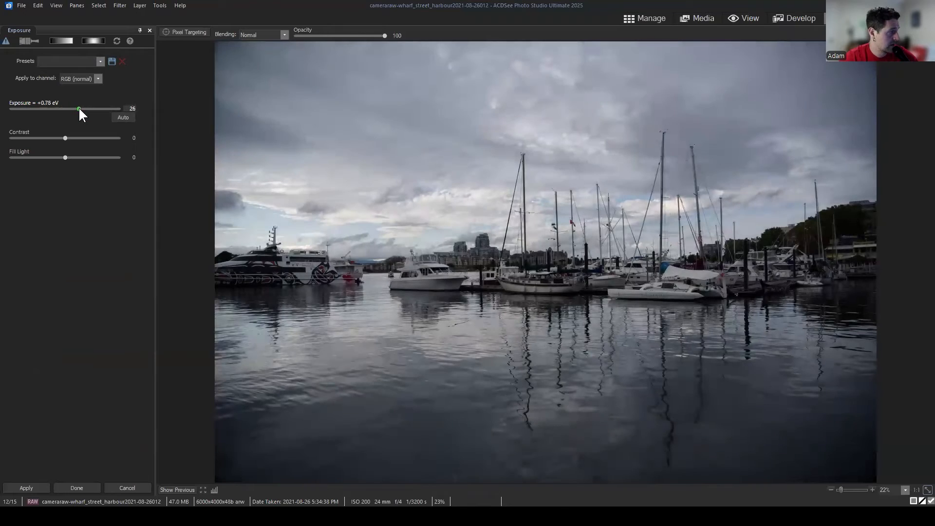
pyautogui.click(20, 6)
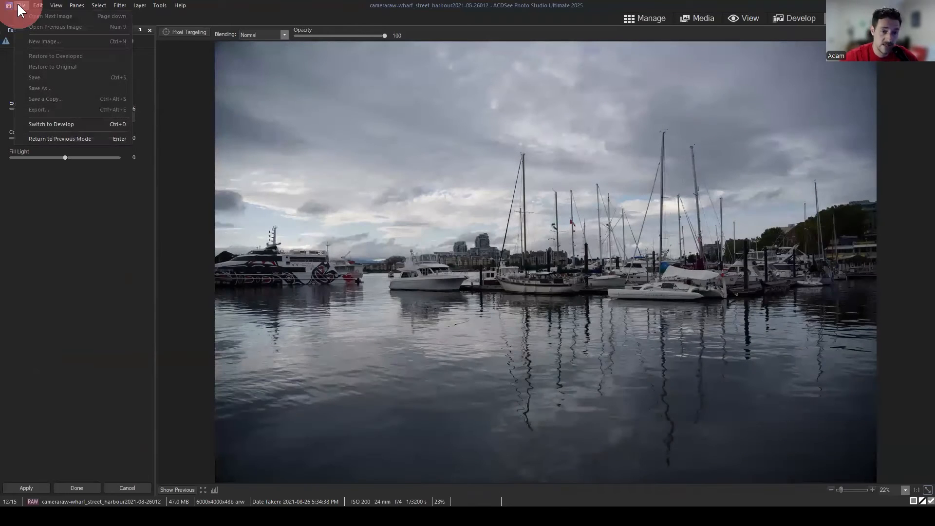
pyautogui.click(20, 6)
pyautogui.click(99, 393)
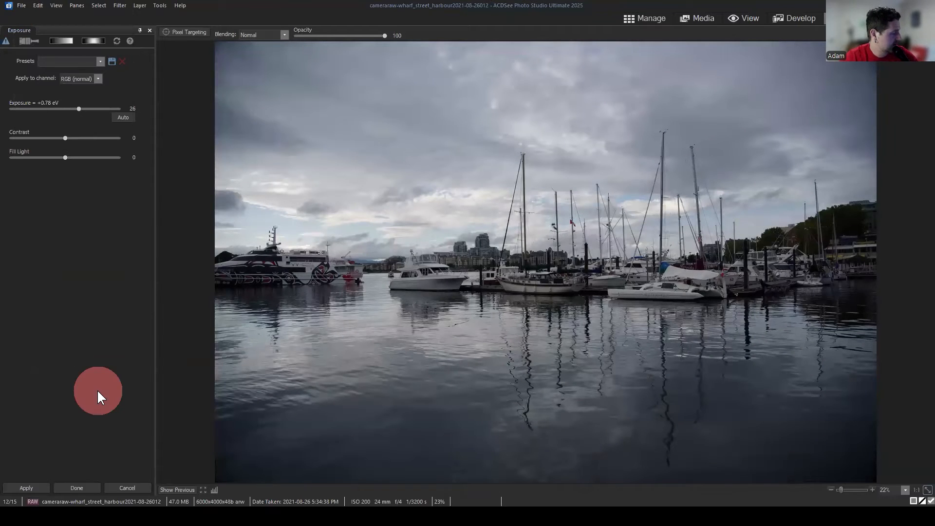
pyautogui.click(21, 5)
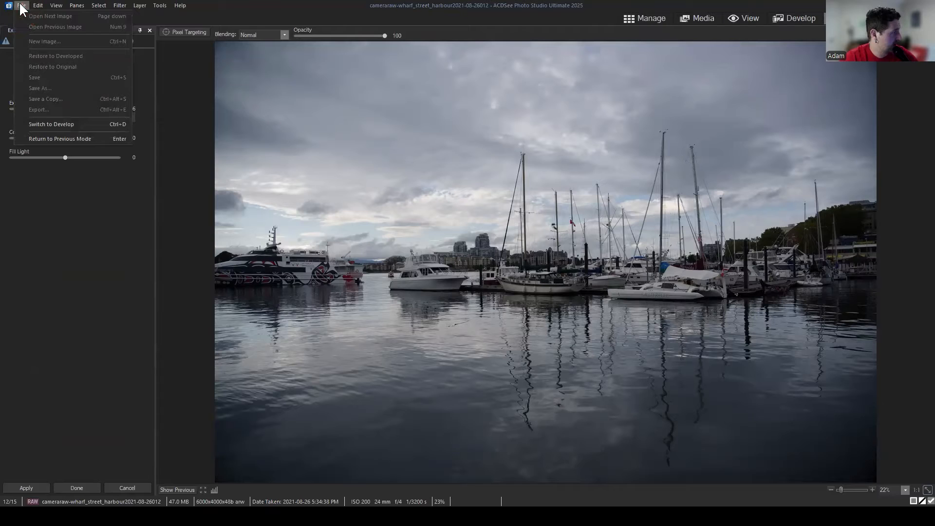
pyautogui.click(49, 385)
pyautogui.click(76, 487)
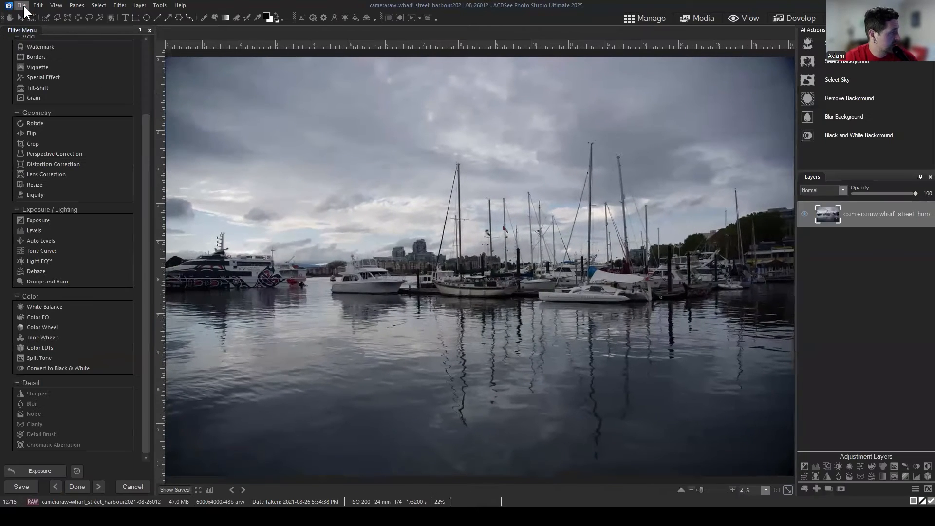
# Step: Check the Save As options for the edited RAW photo and dismiss them without saving
pyautogui.click(22, 5)
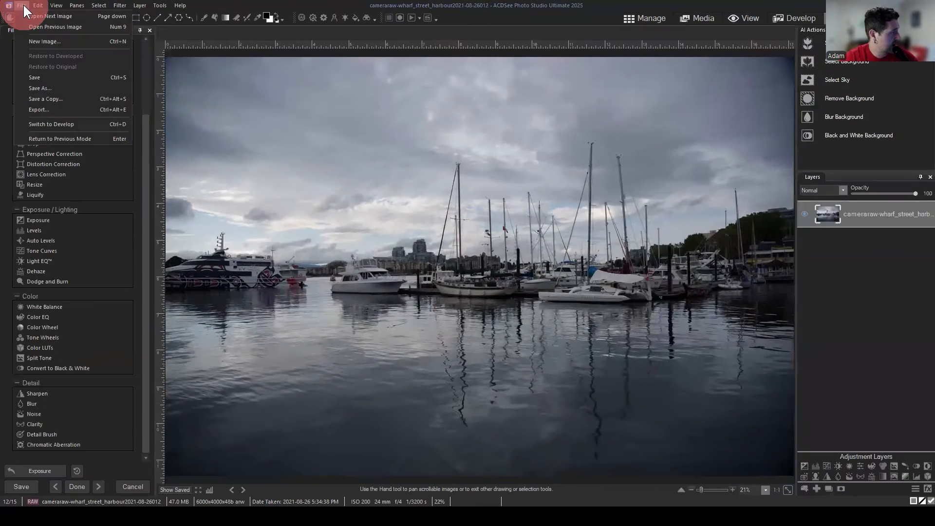
pyautogui.click(39, 88)
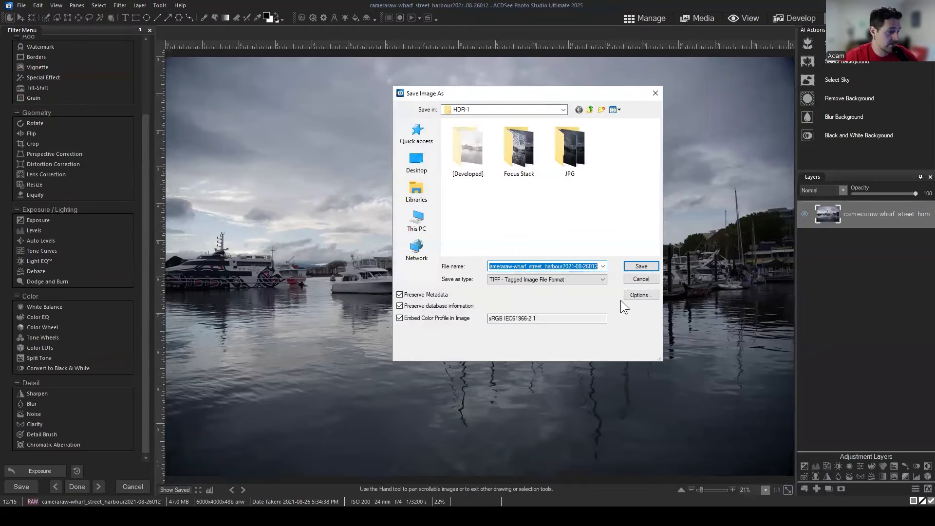
pyautogui.click(638, 281)
# Step: Try saving the edited RAW photo, review the file formats offered in Save Image As, and cancel without saving
pyautogui.click(21, 5)
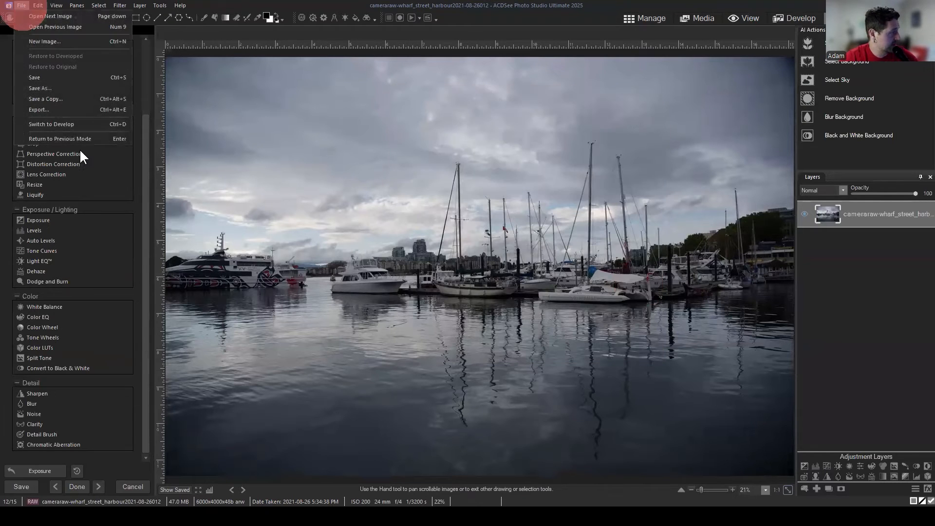
pyautogui.click(60, 77)
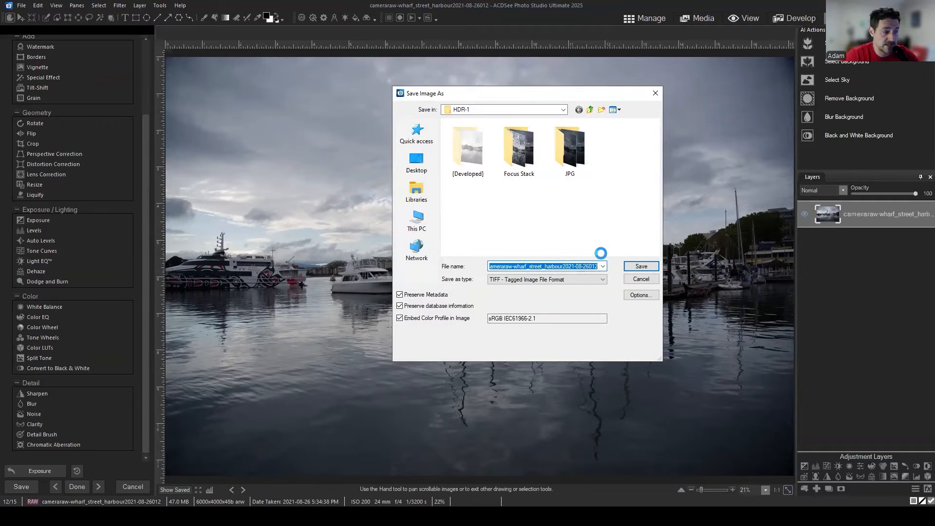
pyautogui.click(550, 88)
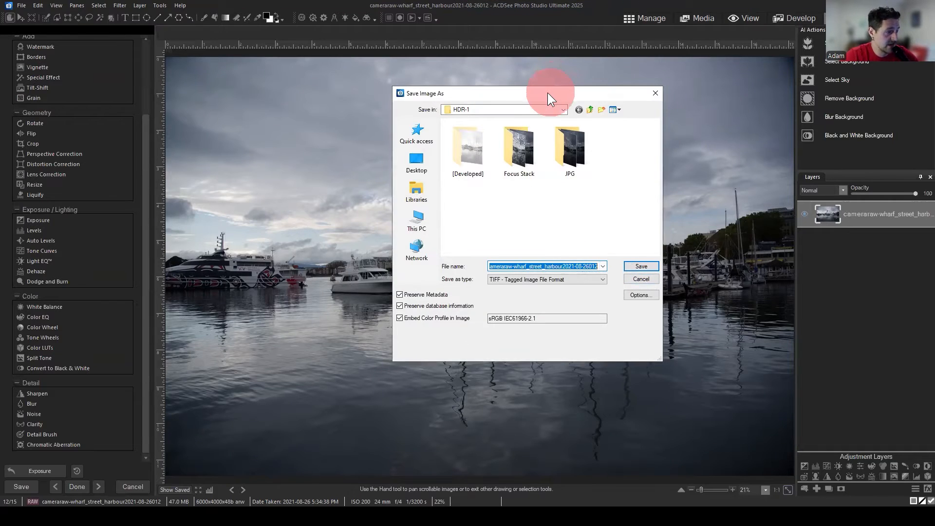
pyautogui.moveTo(548, 93); pyautogui.dragTo(513, 103)
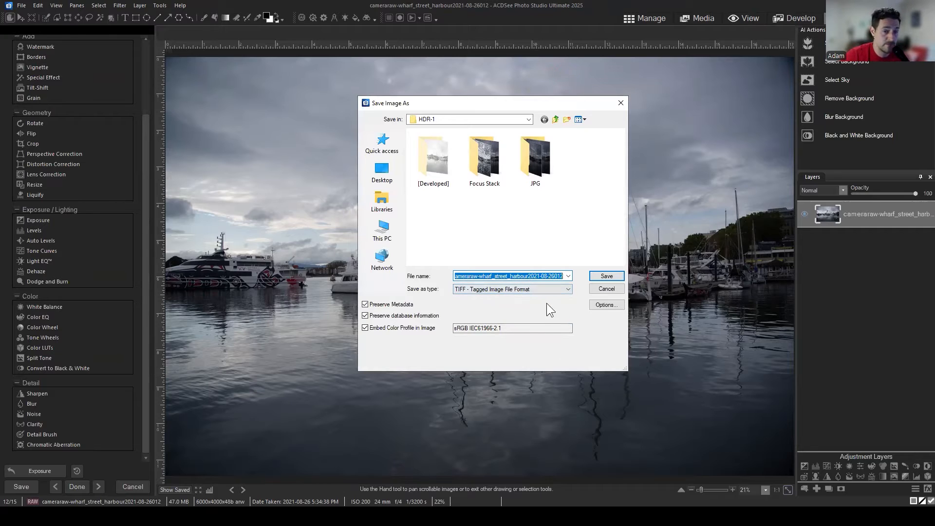
pyautogui.click(475, 293)
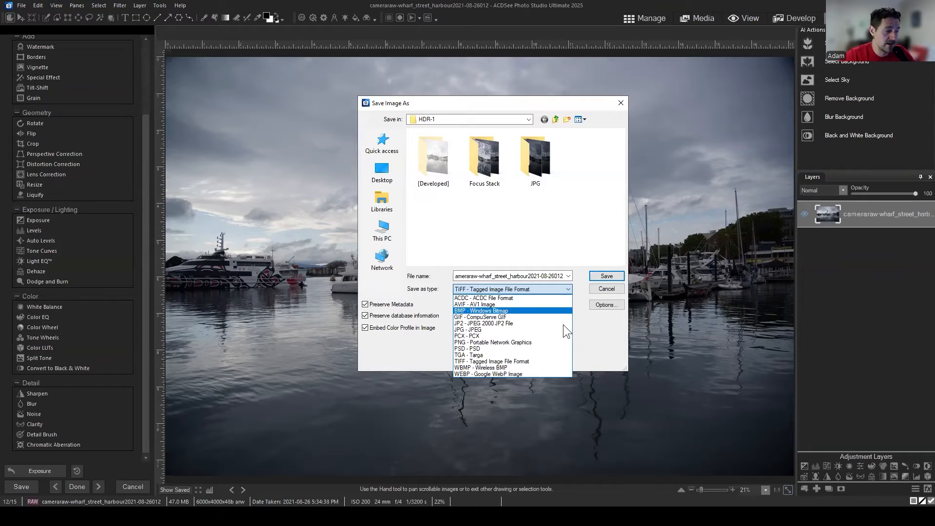
pyautogui.click(615, 292)
pyautogui.click(614, 290)
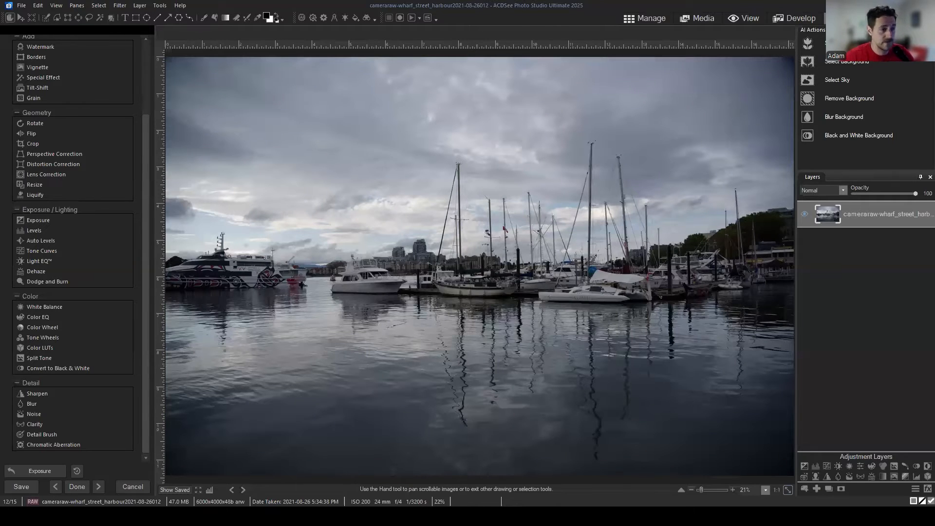
# Step: Return to Manage mode, discarding the Edit-mode changes, and select the RAW photo ending in 26012
pyautogui.click(647, 19)
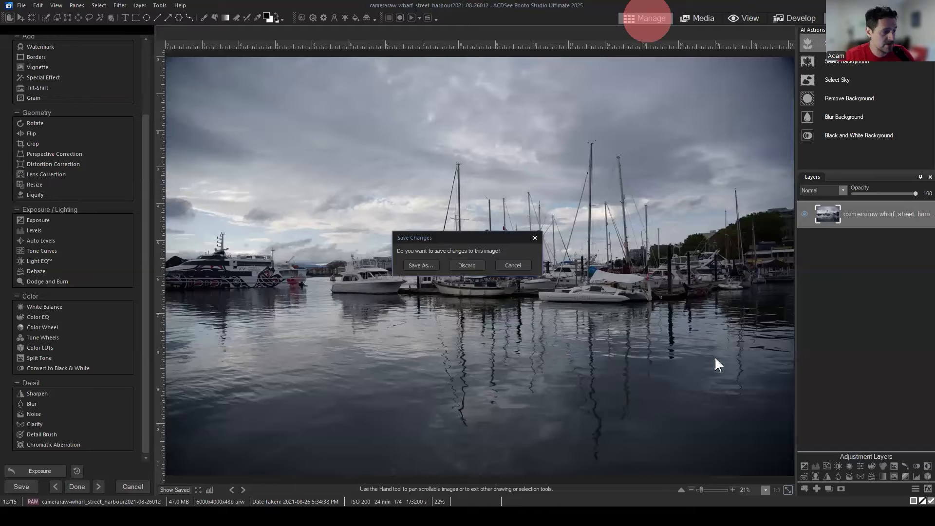
pyautogui.click(467, 265)
pyautogui.click(418, 183)
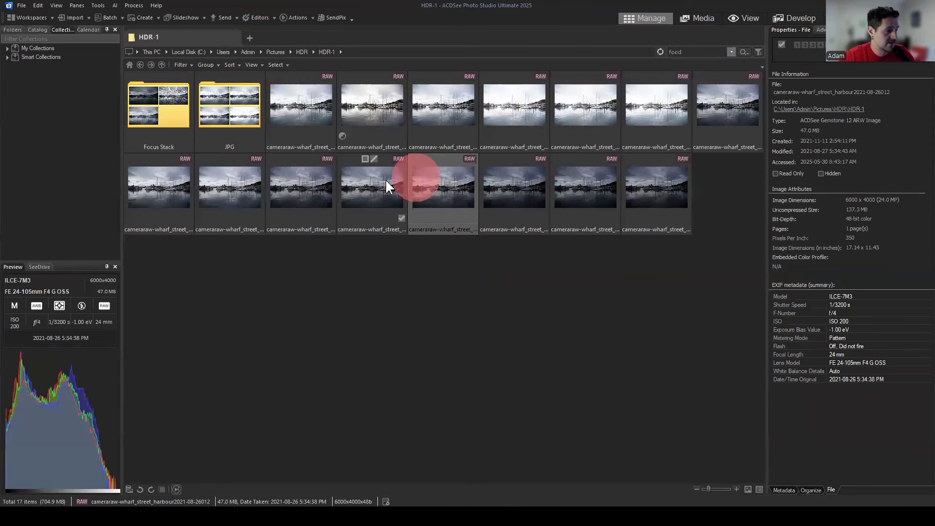
pyautogui.click(437, 182)
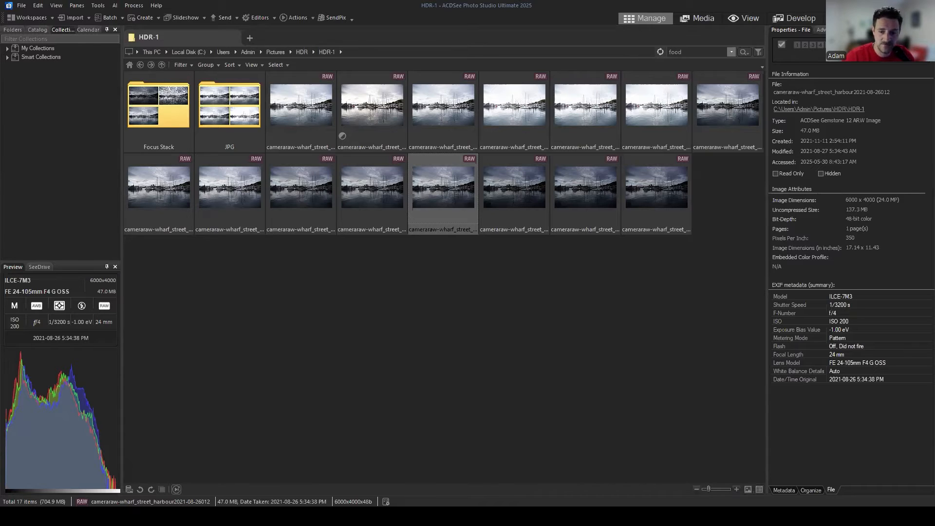
# Step: Develop the selected RAW photo with General Exposure set to 112 (+1.12 eV) and return to it in Manage mode
pyautogui.click(793, 19)
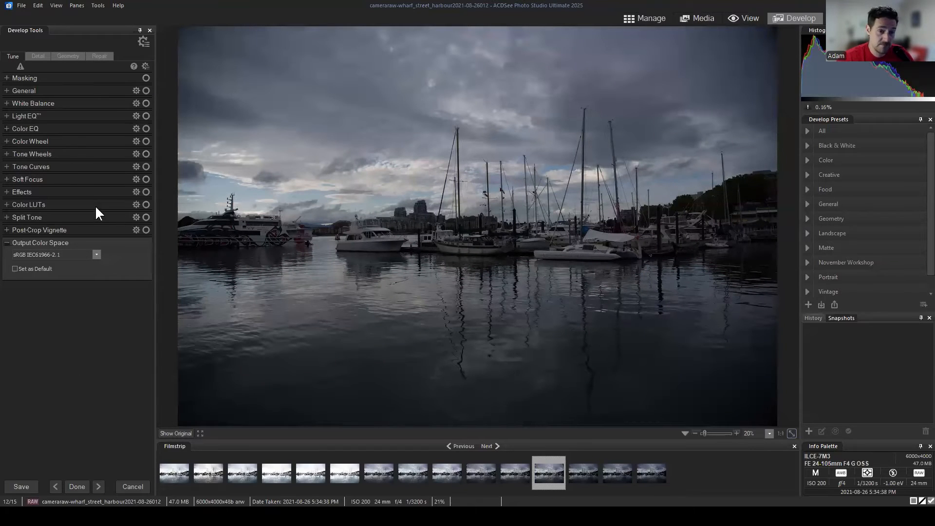
pyautogui.click(12, 88)
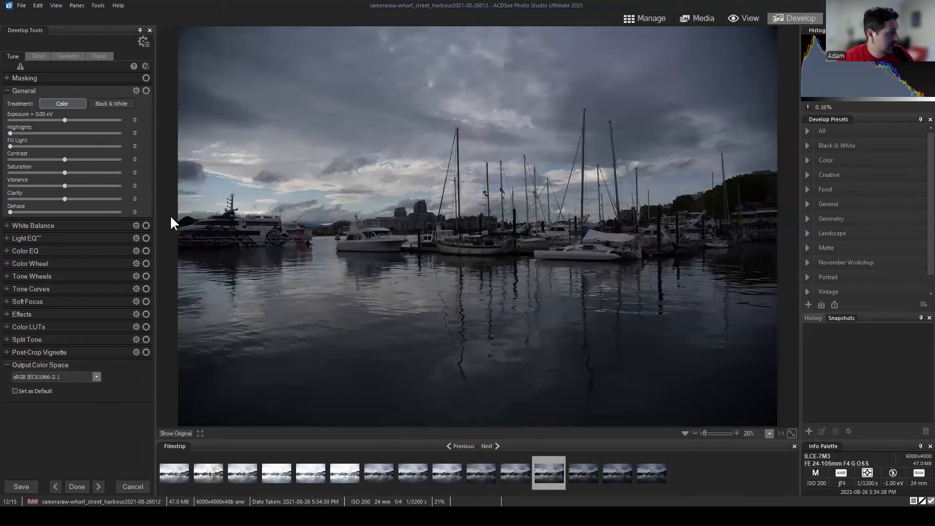
pyautogui.moveTo(66, 120); pyautogui.dragTo(80, 120)
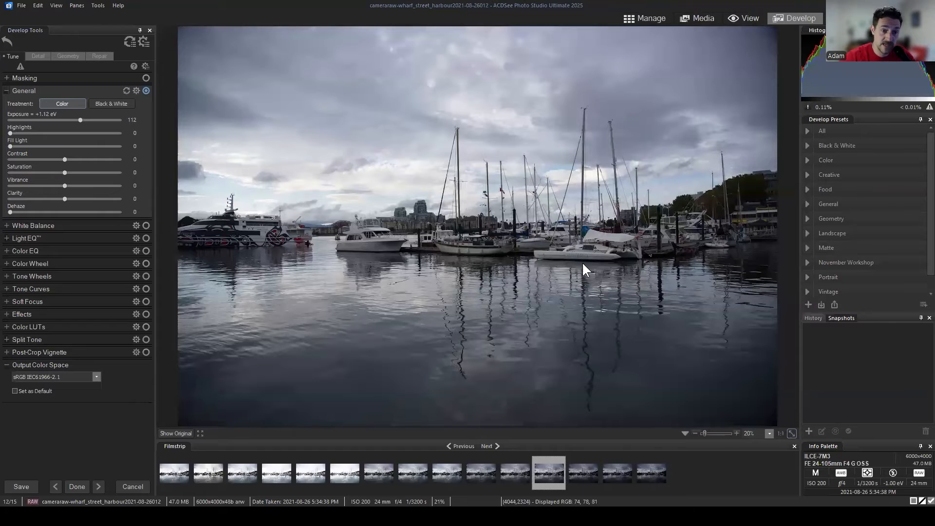
pyautogui.click(646, 18)
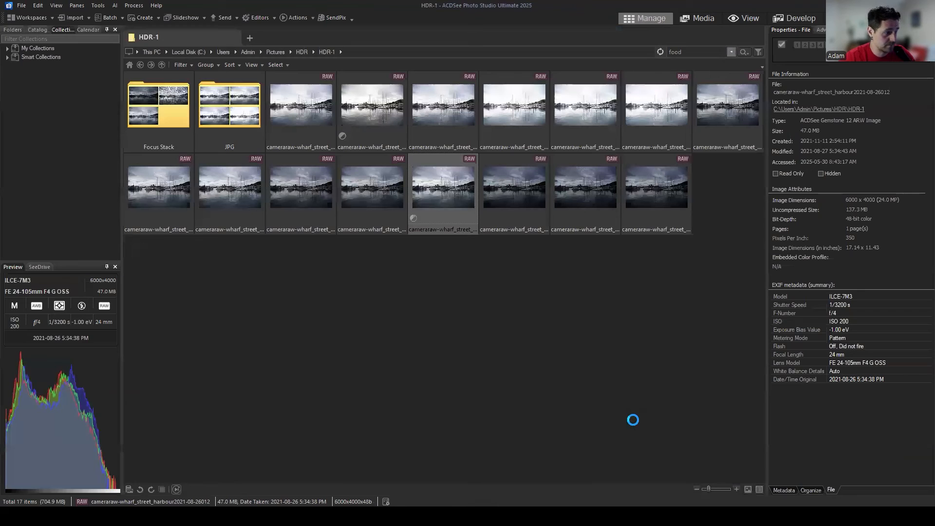
pyautogui.click(437, 162)
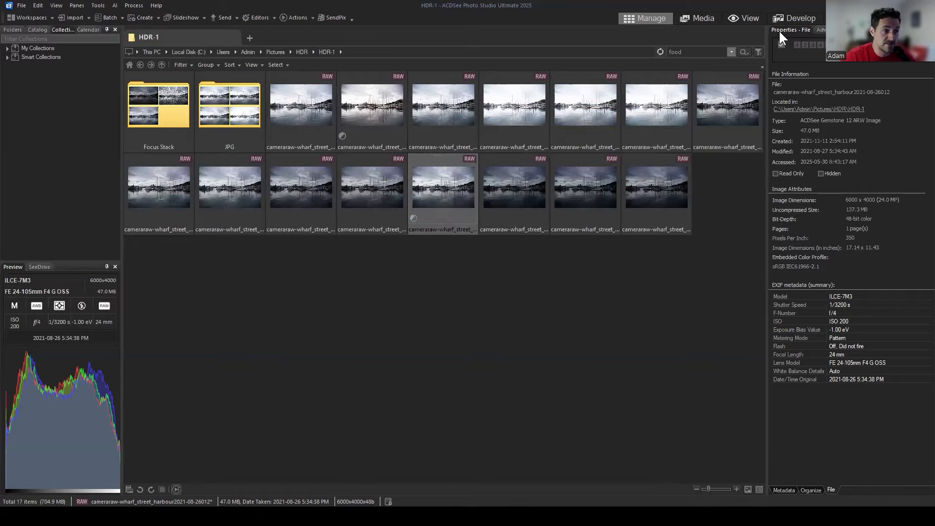
# Step: Reopen the developed RAW photo in Develop mode to check its exposure setting, and reselect it in Manage mode
pyautogui.click(795, 22)
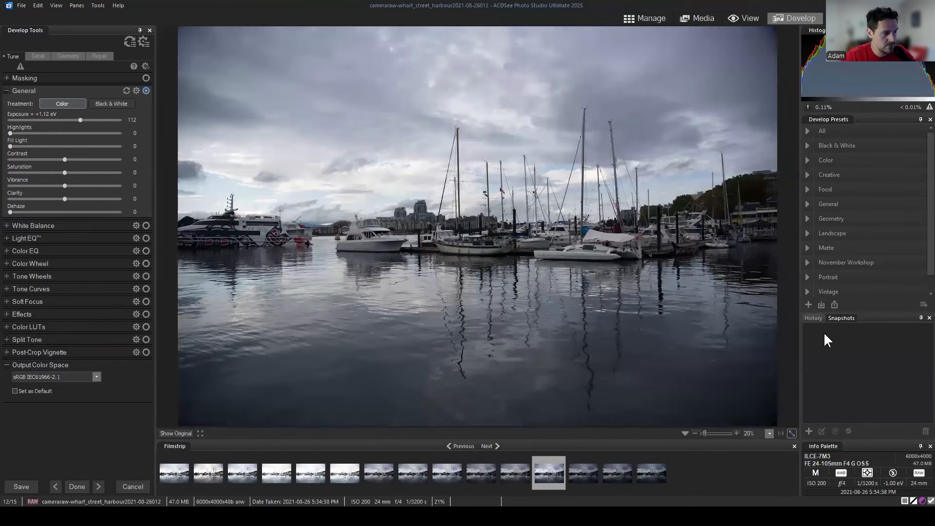
pyautogui.click(643, 19)
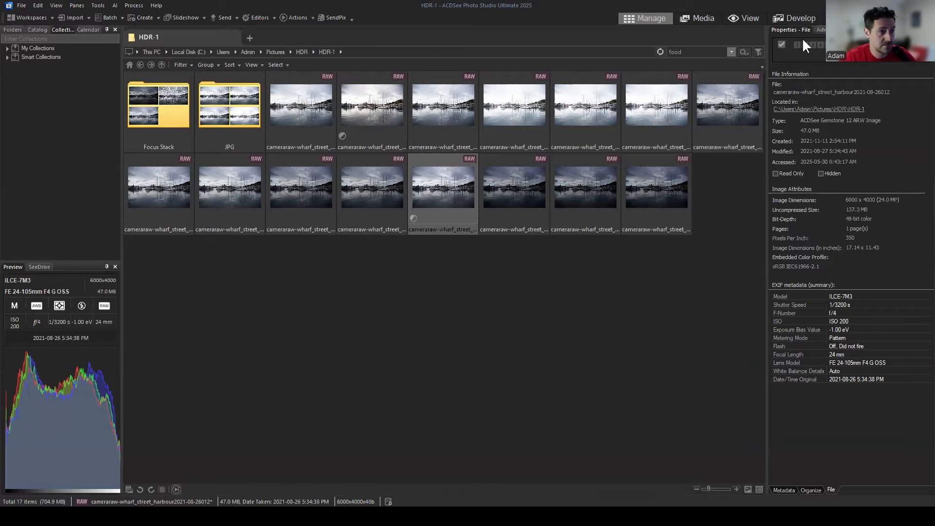
pyautogui.click(794, 18)
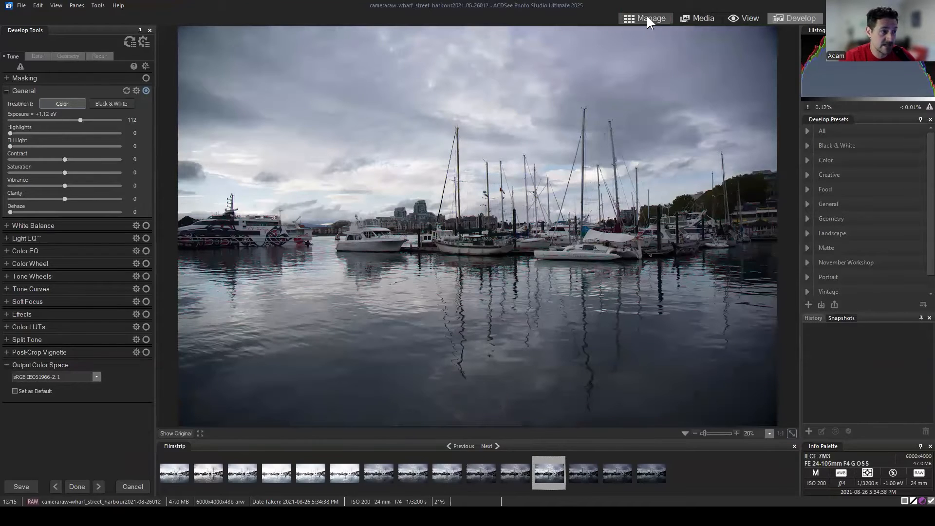
pyautogui.click(647, 18)
pyautogui.click(658, 318)
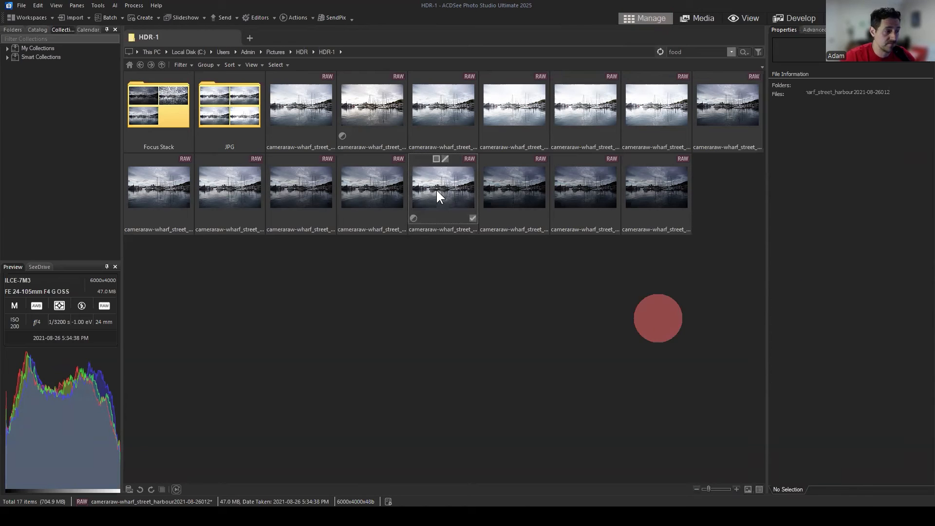
pyautogui.click(437, 193)
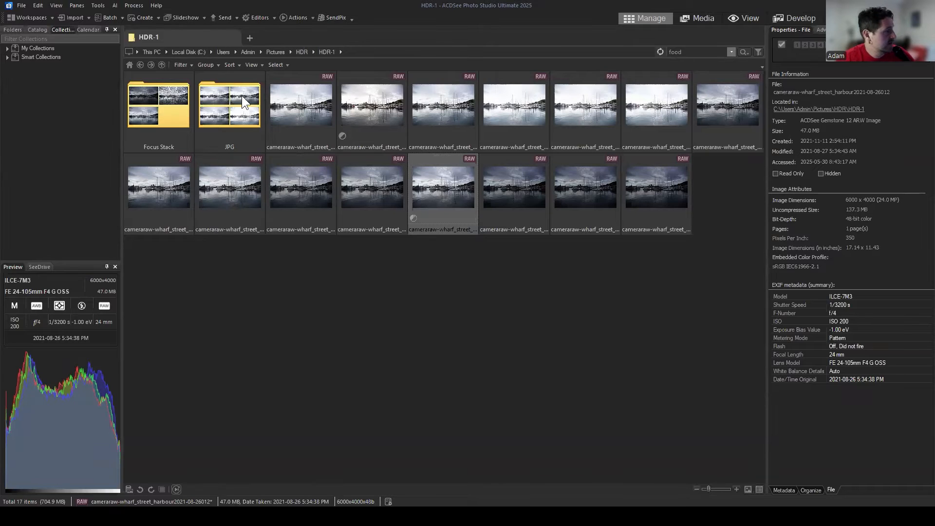
# Step: Review the advanced filter options for the HDR-1 folder and cancel without changing them
pyautogui.click(253, 64)
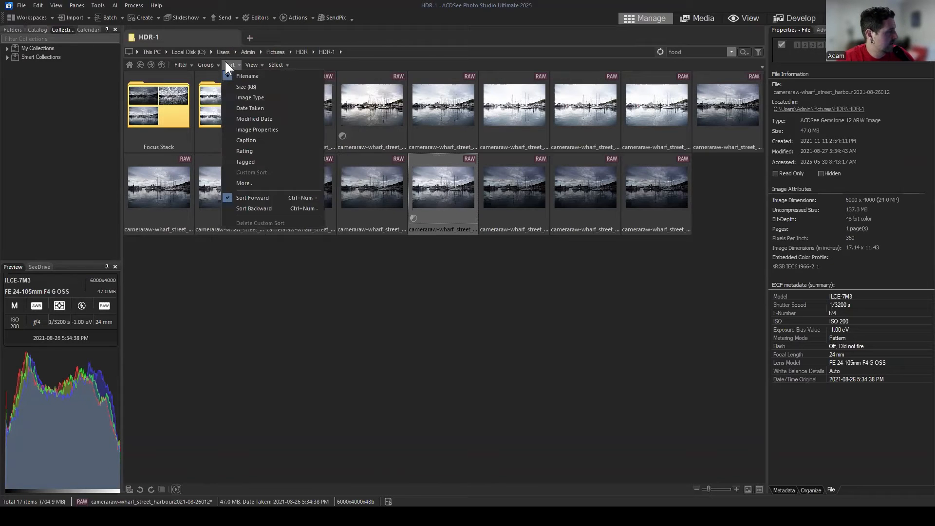
pyautogui.moveTo(181, 61)
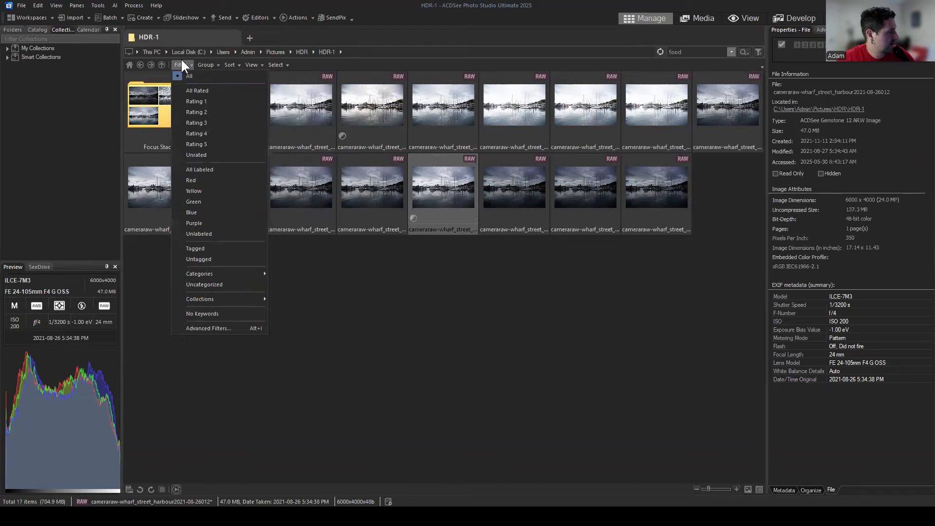
pyautogui.click(195, 327)
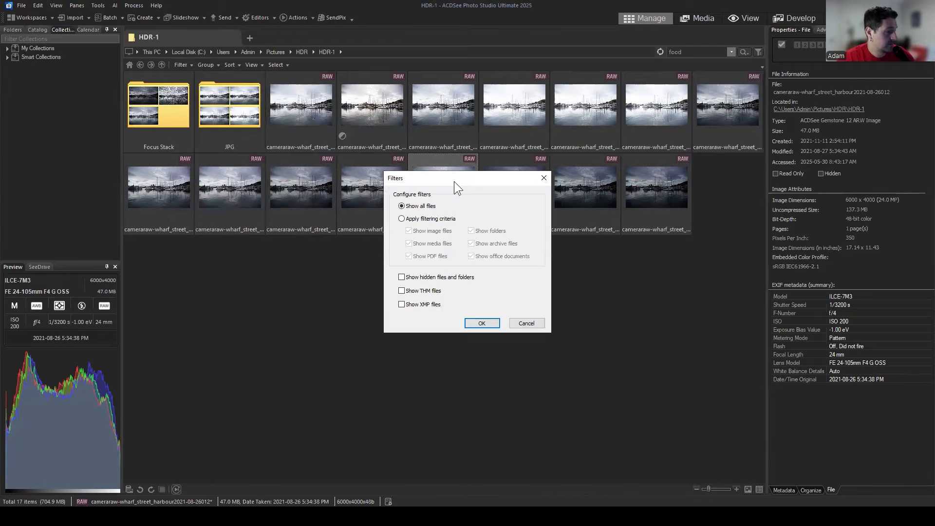
pyautogui.moveTo(456, 182); pyautogui.dragTo(630, 156)
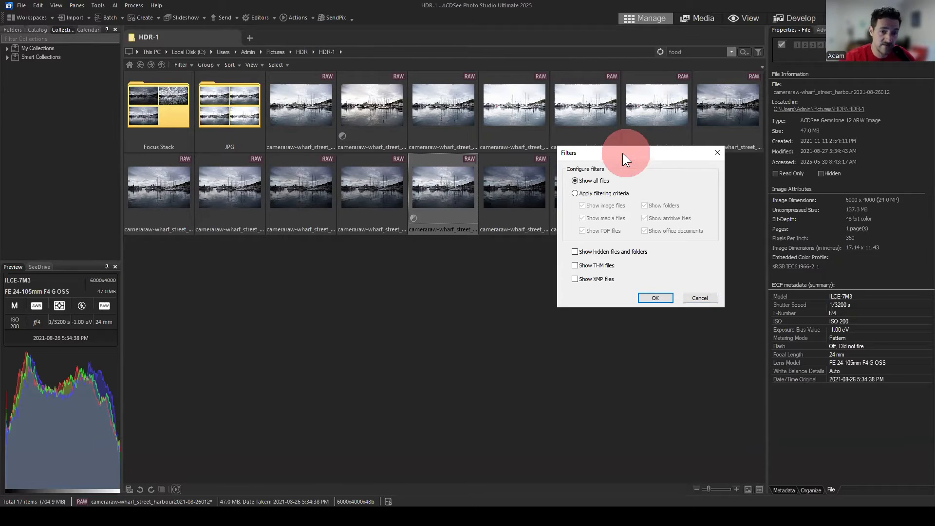
pyautogui.moveTo(622, 153); pyautogui.dragTo(617, 163)
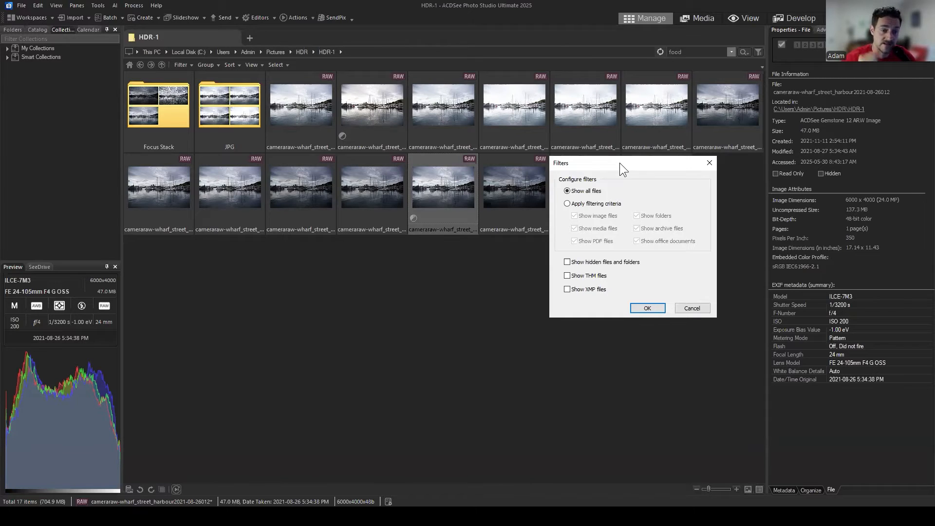
pyautogui.click(697, 308)
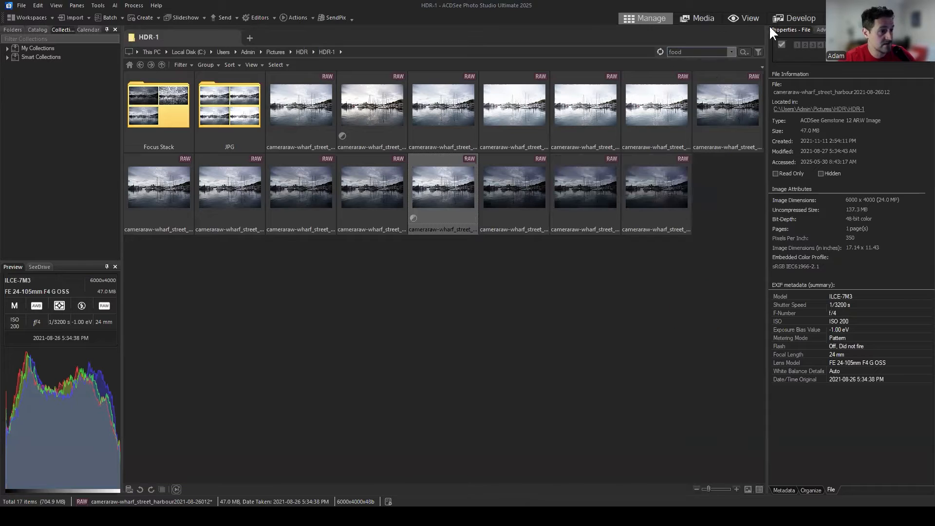
# Step: View the White Balance and Geometry tools for the developed RAW photo, and reselect it in Manage mode
pyautogui.click(789, 18)
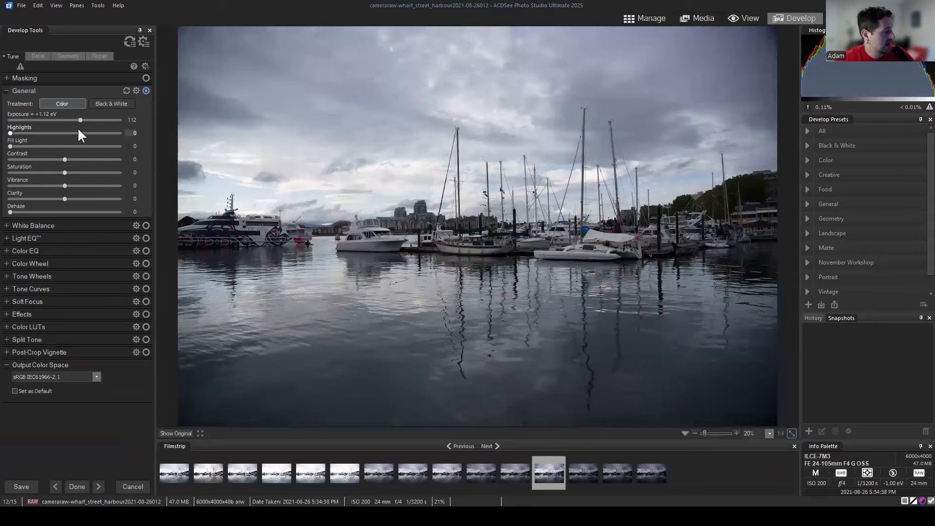
pyautogui.click(25, 224)
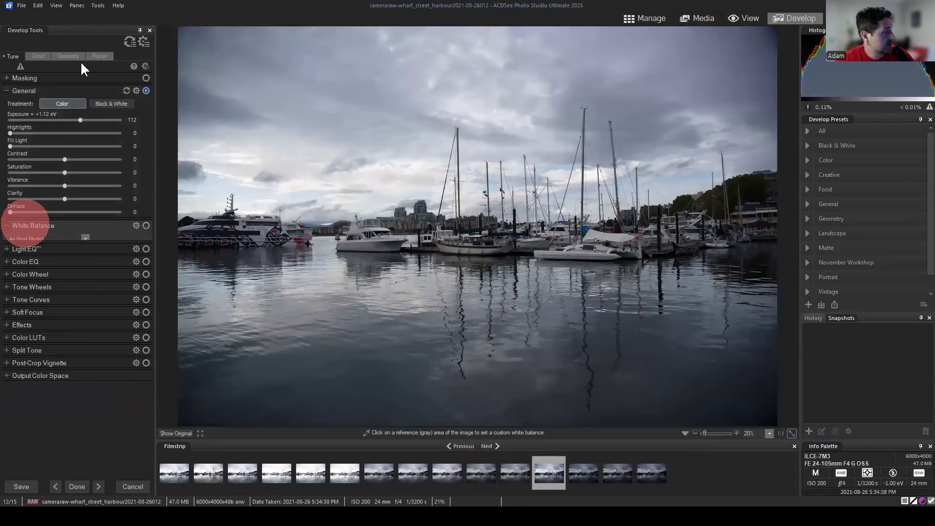
pyautogui.click(63, 52)
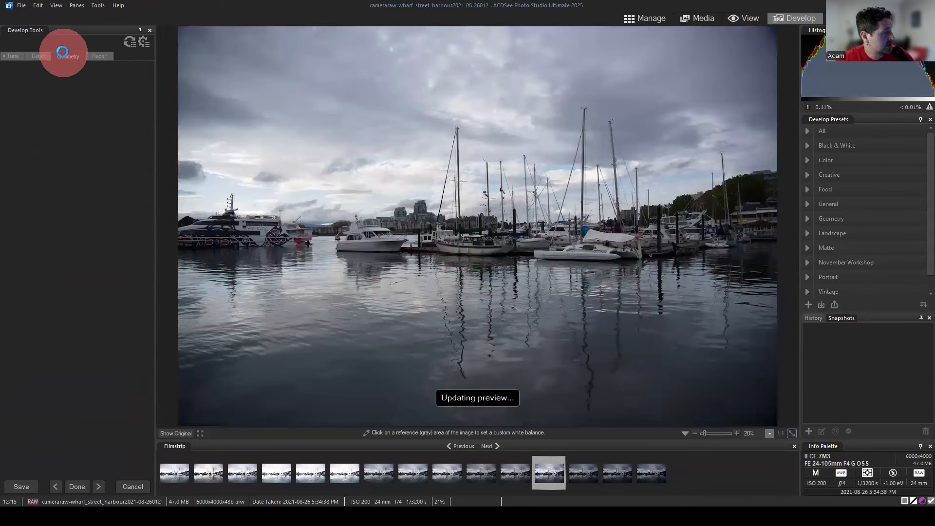
pyautogui.click(12, 56)
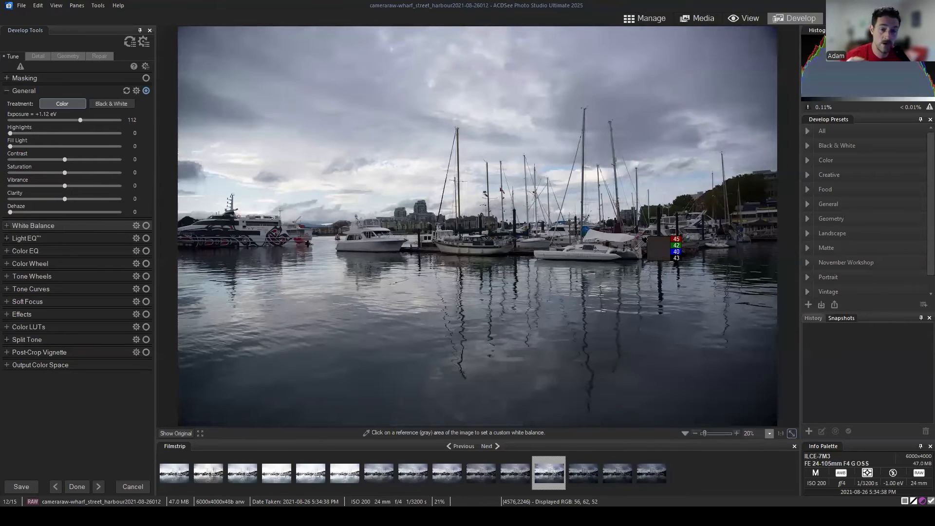
pyautogui.click(639, 21)
pyautogui.click(524, 317)
pyautogui.click(443, 194)
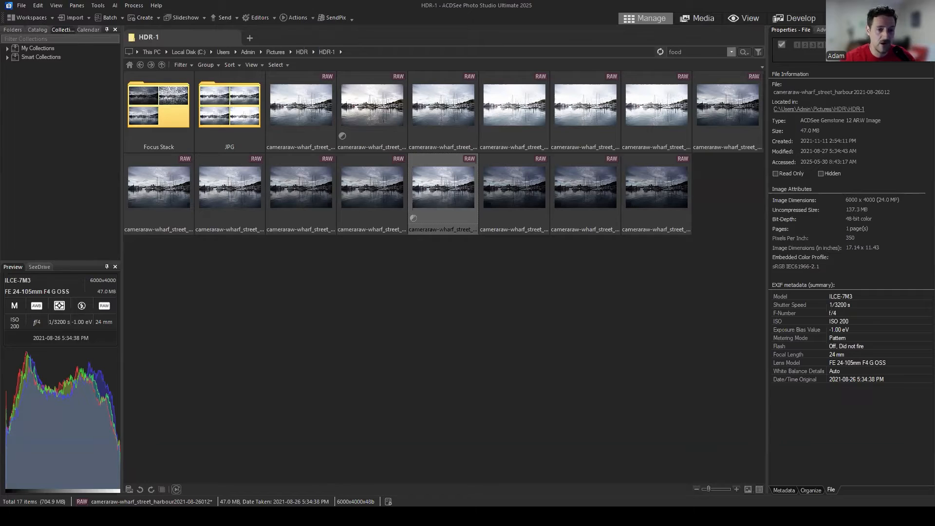
# Step: Set the HDR-1 folder's advanced filters to show hidden files and folders and XMP files, leaving THM files hidden
pyautogui.click(595, 300)
pyautogui.click(621, 286)
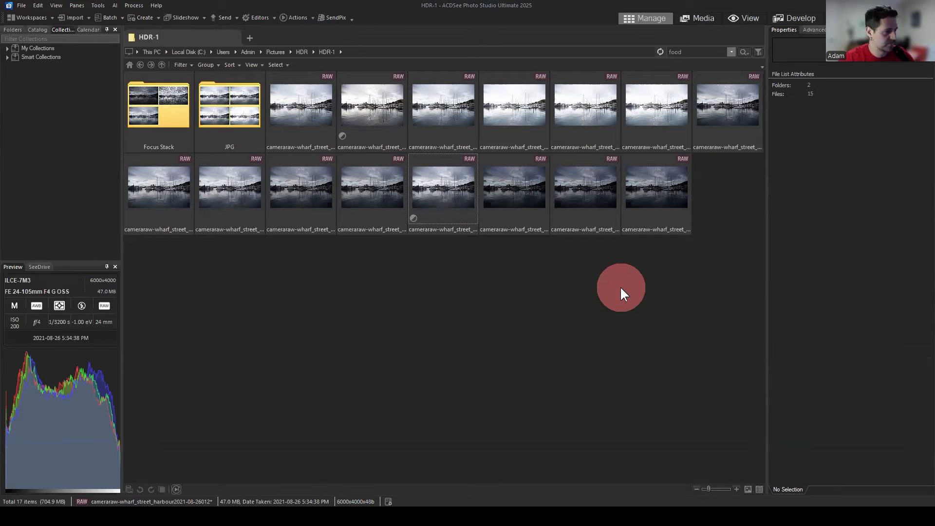
pyautogui.click(455, 188)
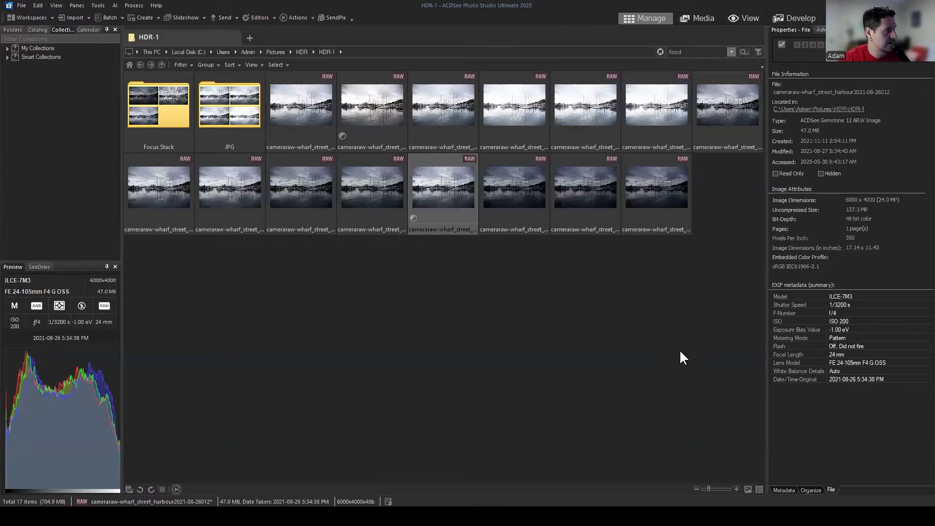
pyautogui.click(180, 64)
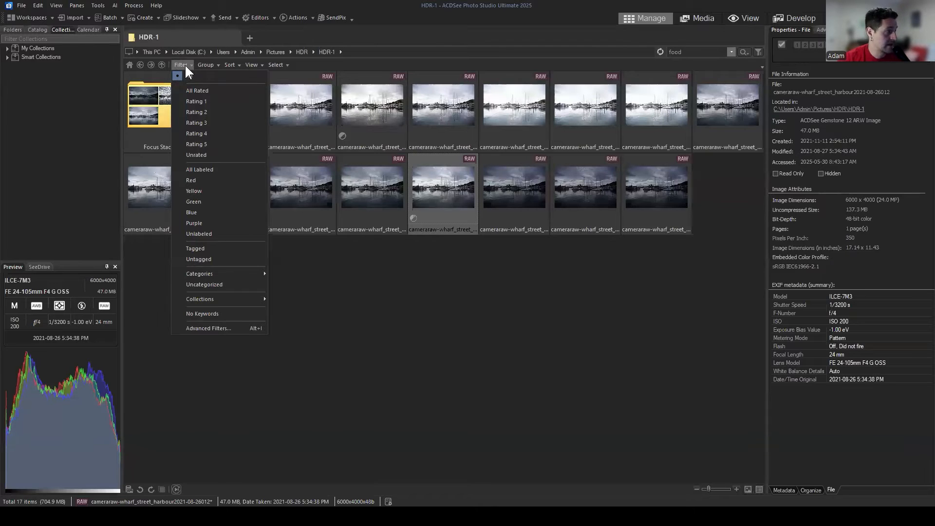
pyautogui.click(199, 331)
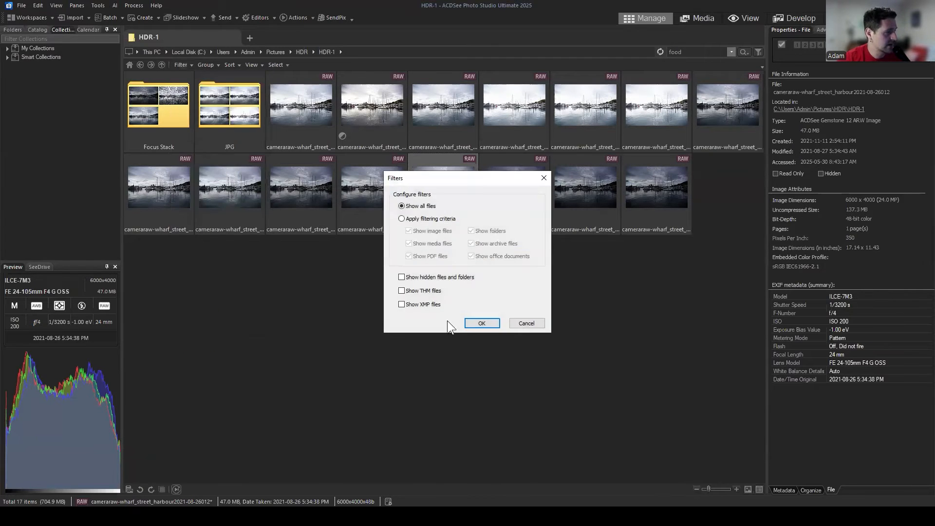
pyautogui.moveTo(462, 178); pyautogui.dragTo(285, 153)
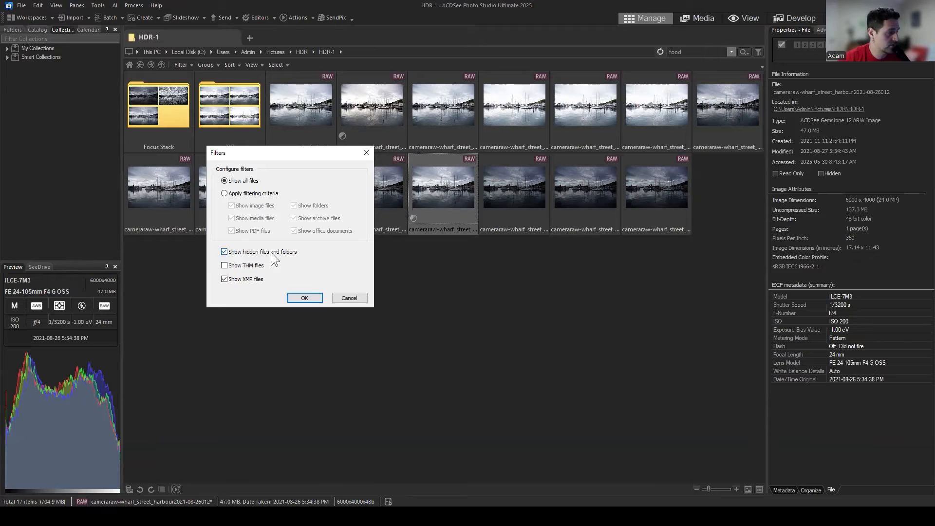
pyautogui.click(302, 297)
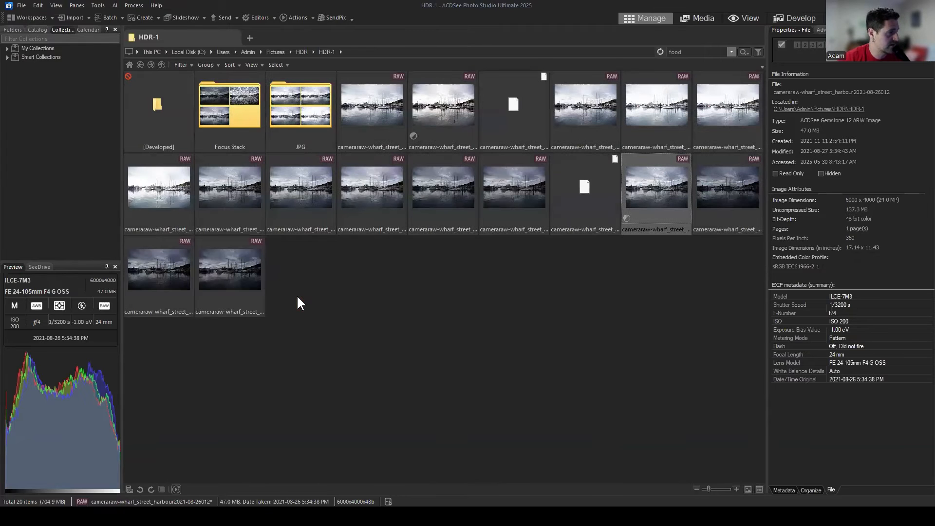
# Step: Select the two developed RAW photos together, and select their two XMP files to compare the pairs
pyautogui.click(451, 304)
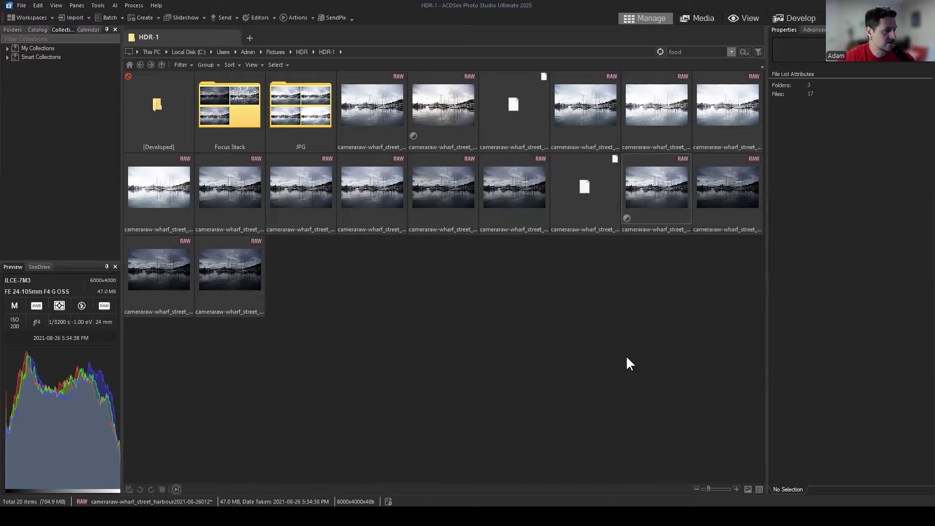
pyautogui.click(435, 101)
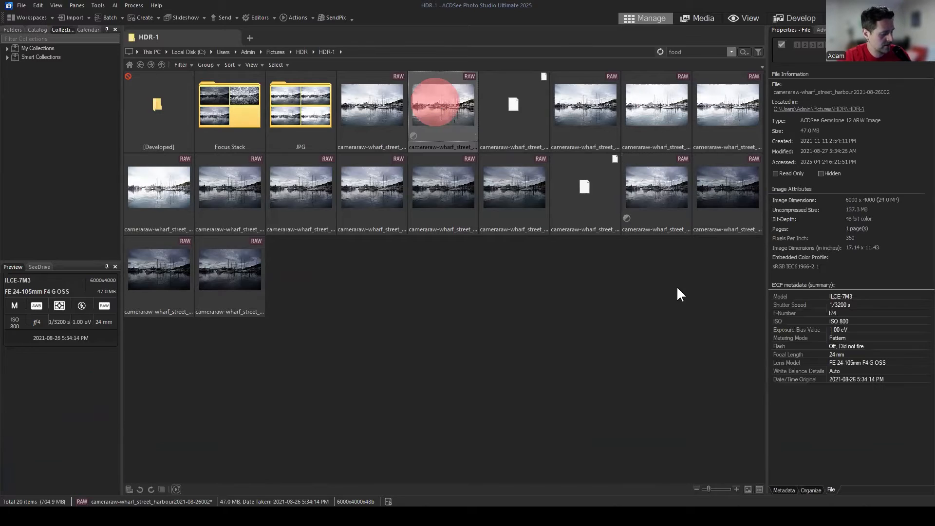
pyautogui.keyDown('ctrl'); pyautogui.click(654, 188); pyautogui.keyUp('ctrl')
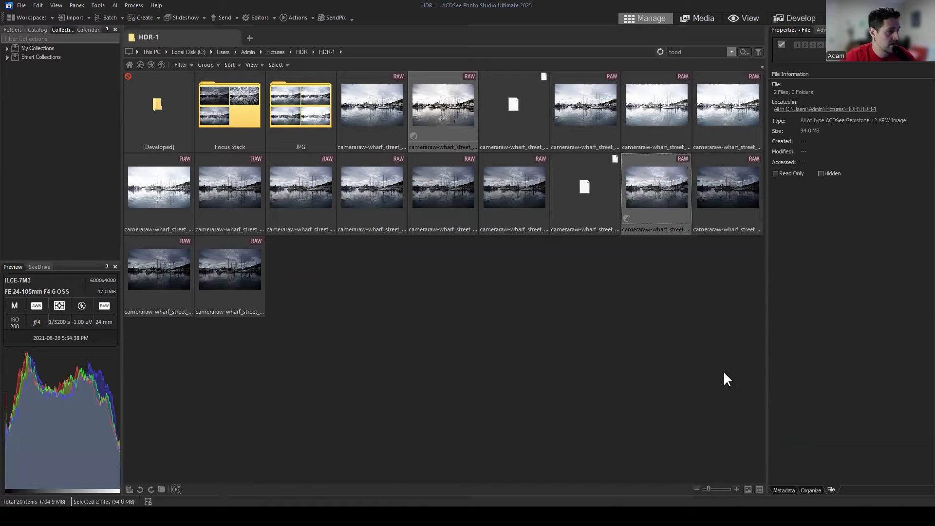
pyautogui.click(506, 100)
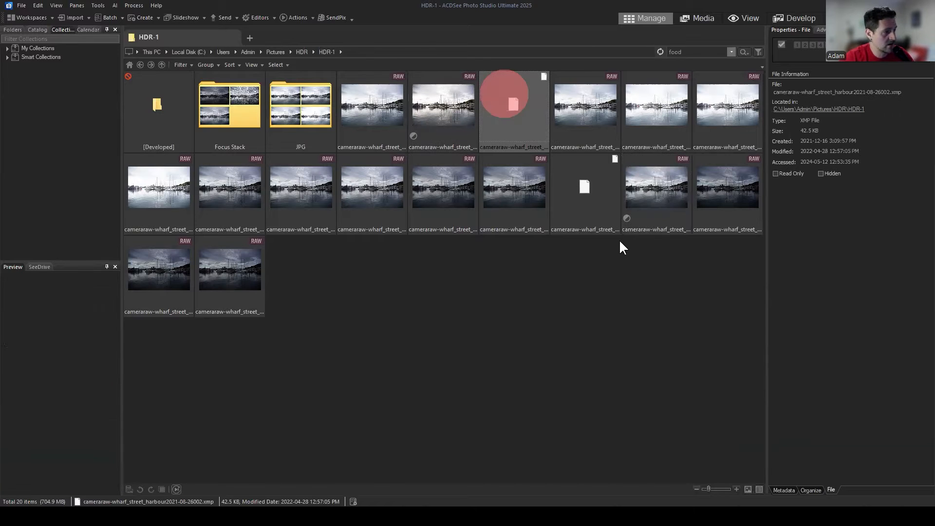
pyautogui.keyDown('ctrl'); pyautogui.click(588, 188); pyautogui.keyUp('ctrl')
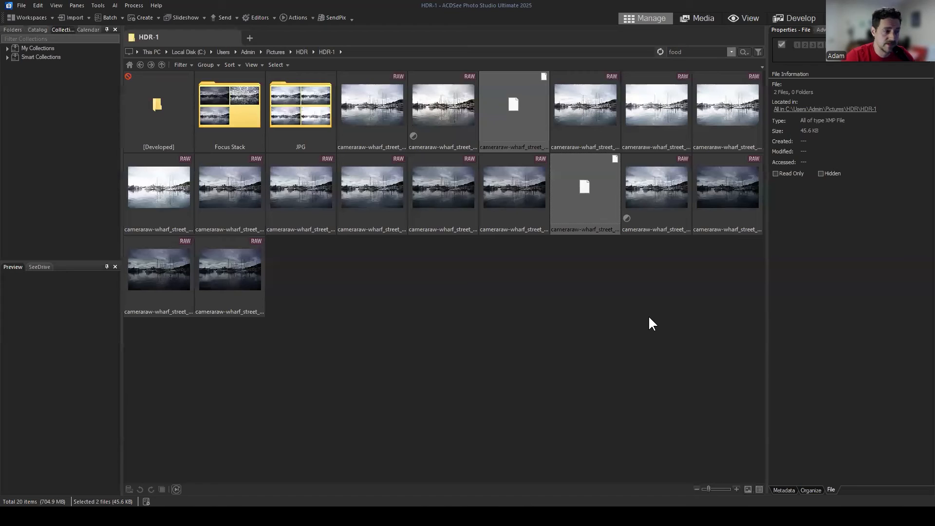
# Step: Compare the file names of the individual XMP files with those of the neighbouring RAW photos
pyautogui.click(591, 181)
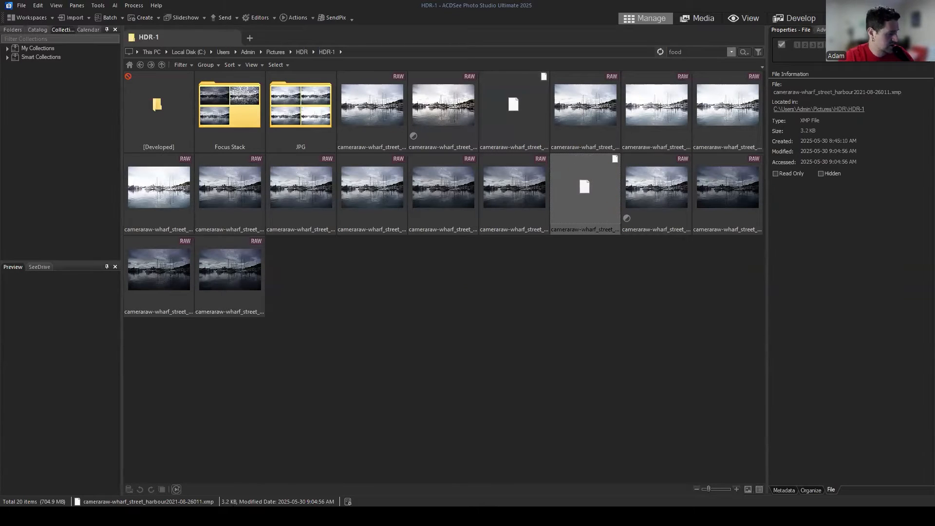
pyautogui.doubleClick(894, 92)
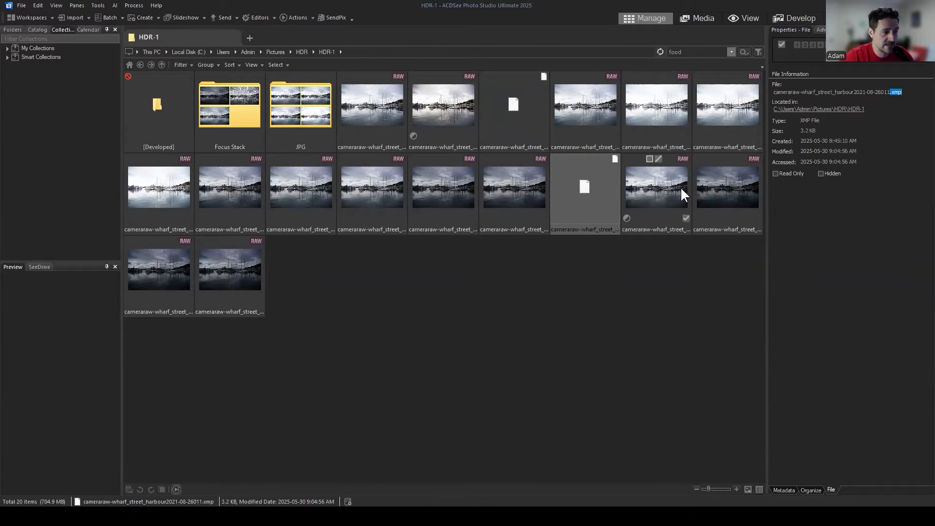
pyautogui.click(656, 186)
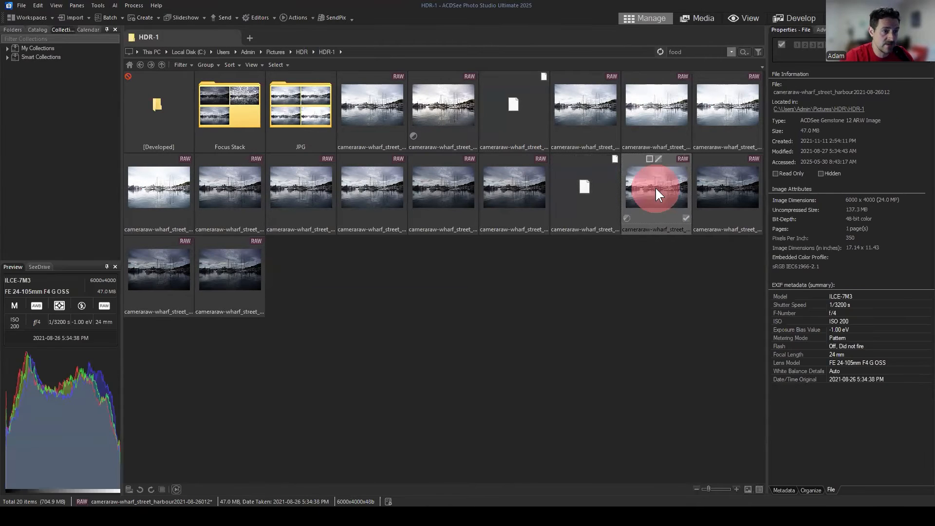
pyautogui.click(530, 194)
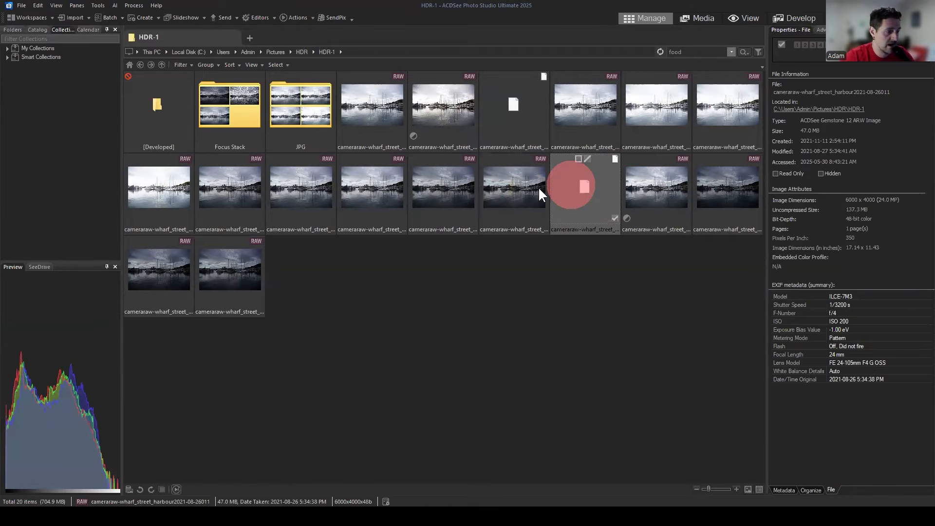
pyautogui.click(589, 185)
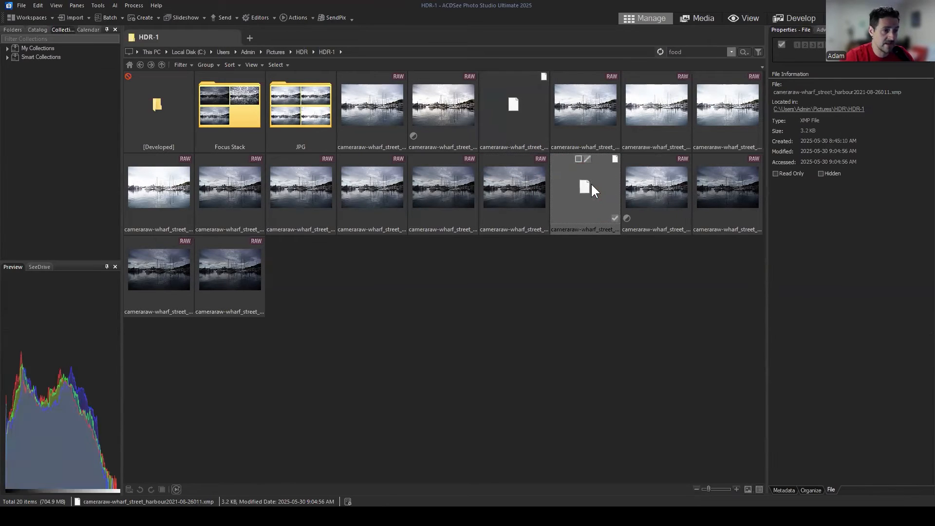
pyautogui.click(441, 104)
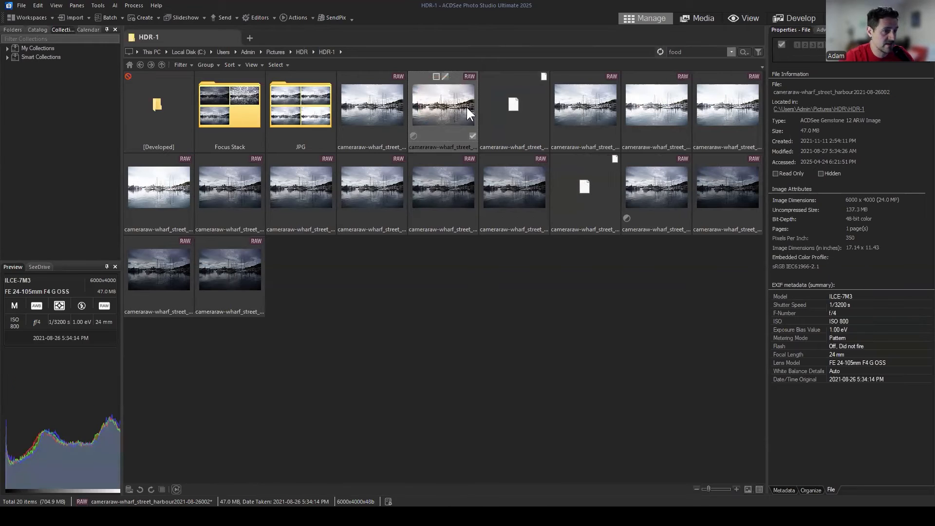
pyautogui.click(517, 111)
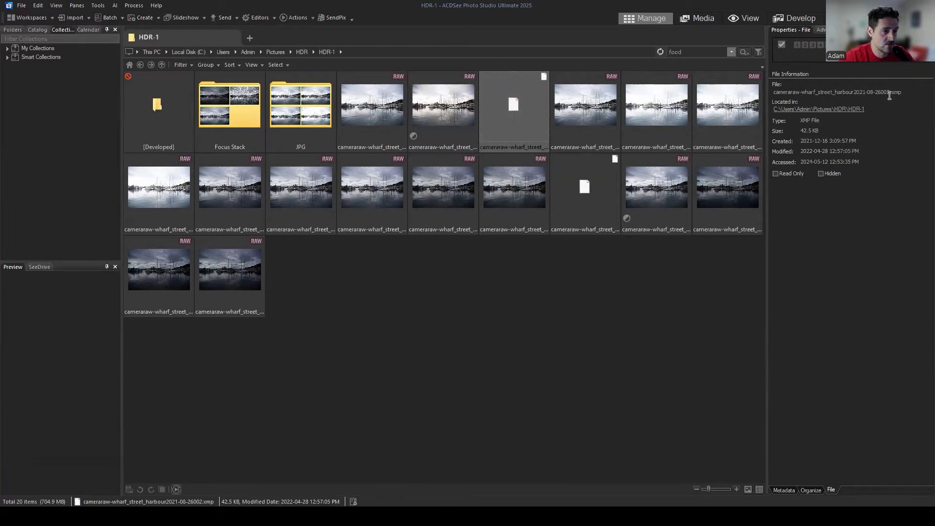
pyautogui.click(907, 92)
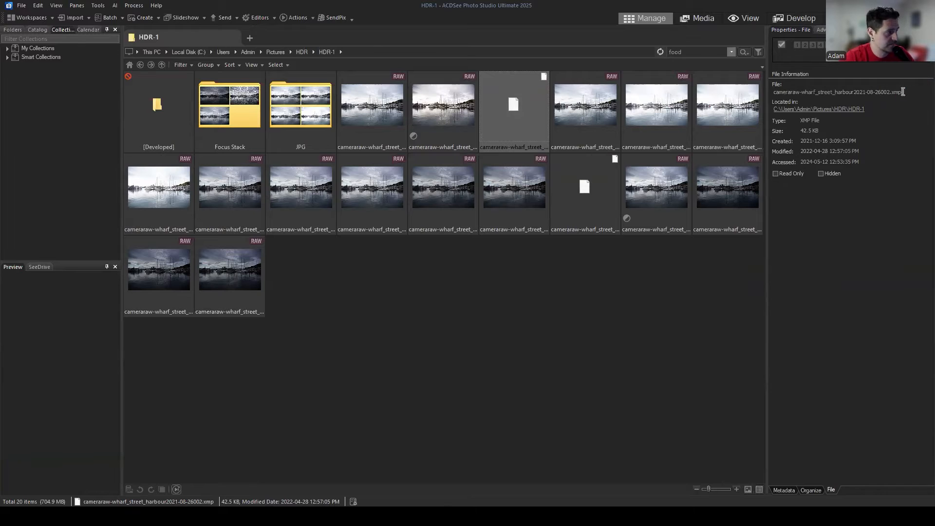
# Step: Open the hidden [Developed] folder to examine its JPG files, and return to the HDR-1 folder
pyautogui.doubleClick(177, 112)
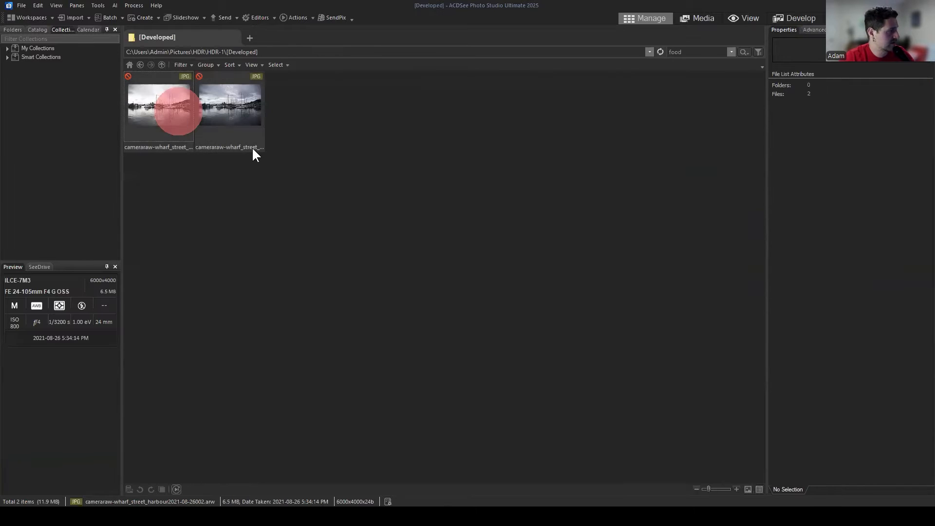
pyautogui.click(140, 65)
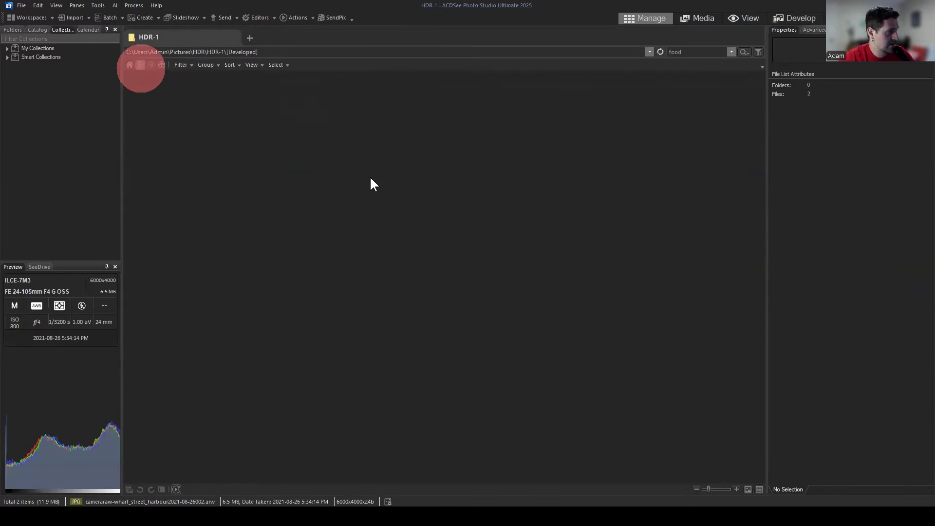
pyautogui.click(160, 101)
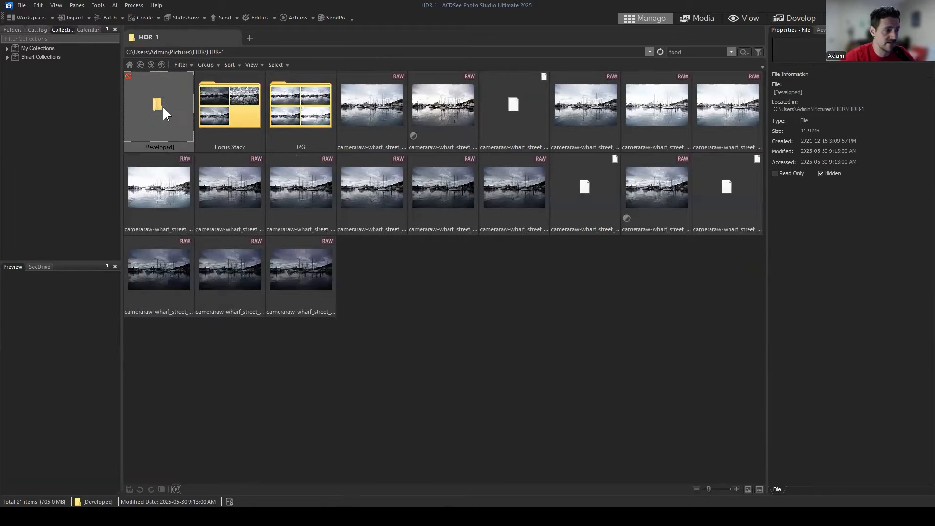
pyautogui.doubleClick(166, 114)
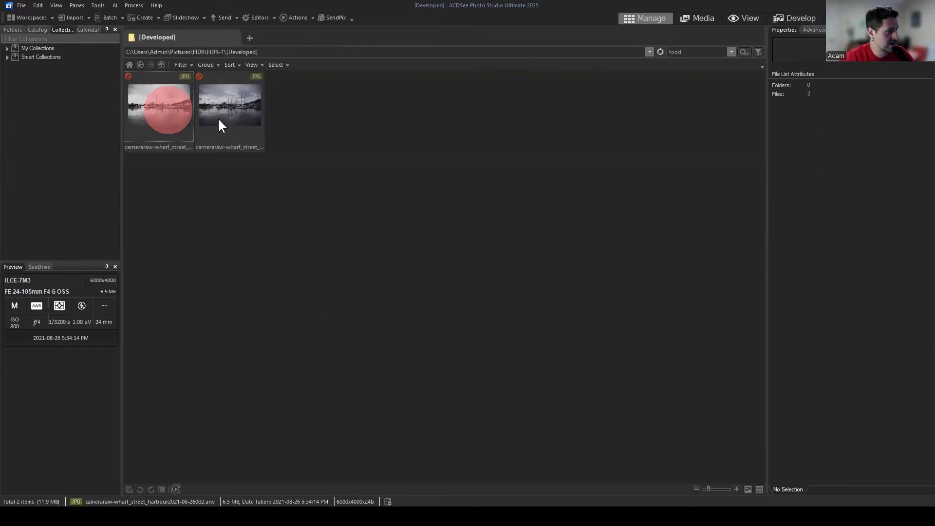
pyautogui.moveTo(323, 92); pyautogui.dragTo(152, 163)
pyautogui.click(359, 111)
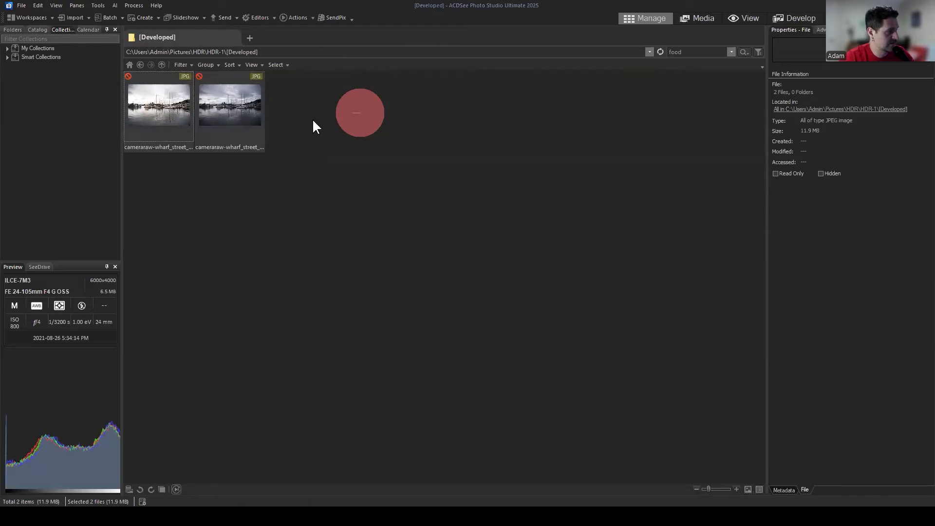
pyautogui.moveTo(327, 100); pyautogui.dragTo(157, 163)
pyautogui.click(382, 129)
pyautogui.click(140, 64)
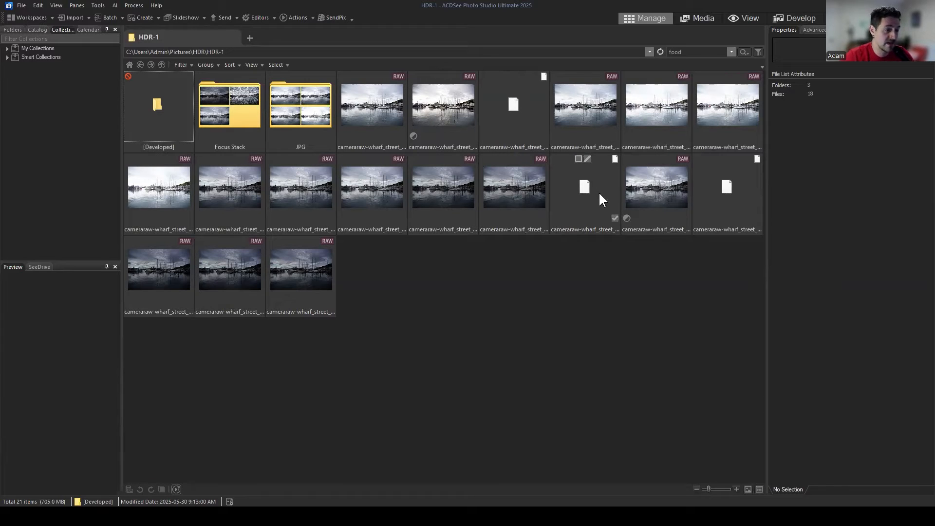
# Step: Select each of the three XMP files in the HDR-1 folder in turn to view its properties
pyautogui.click(513, 102)
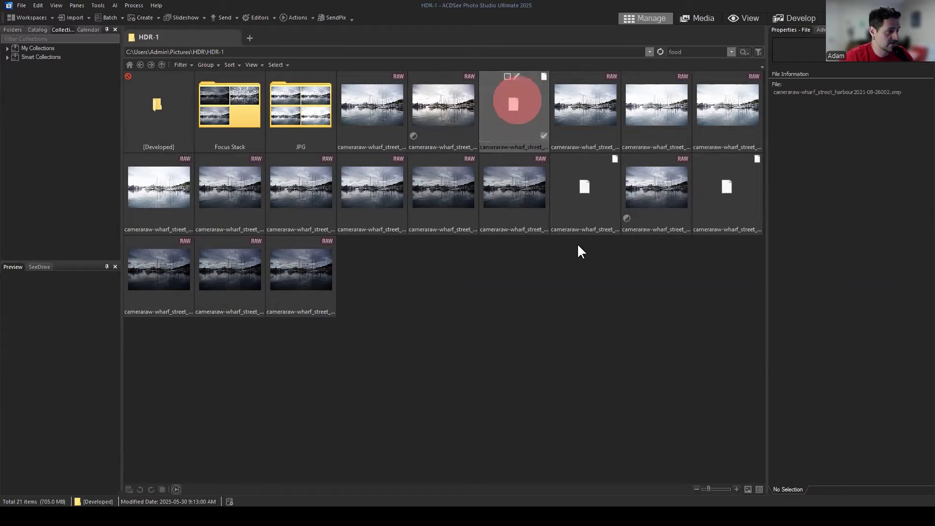
pyautogui.click(579, 188)
pyautogui.click(739, 175)
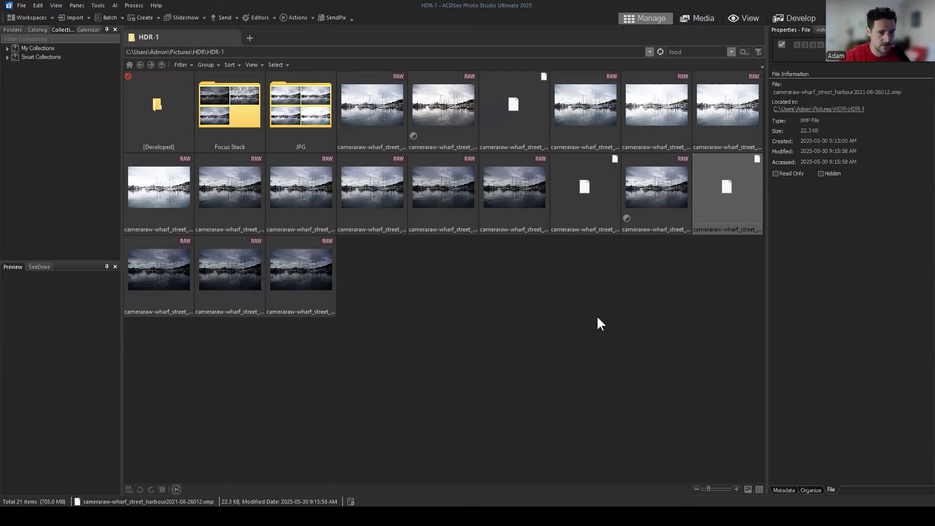
# Step: Turn off showing hidden files and folders and XMP files in the advanced filters, and select the two developed RAW photos
pyautogui.click(182, 65)
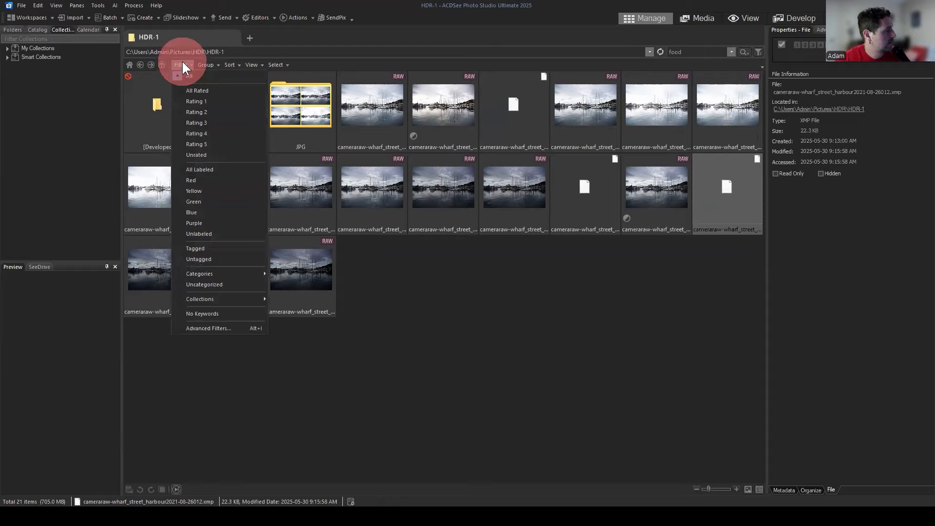
pyautogui.click(207, 329)
pyautogui.click(401, 277)
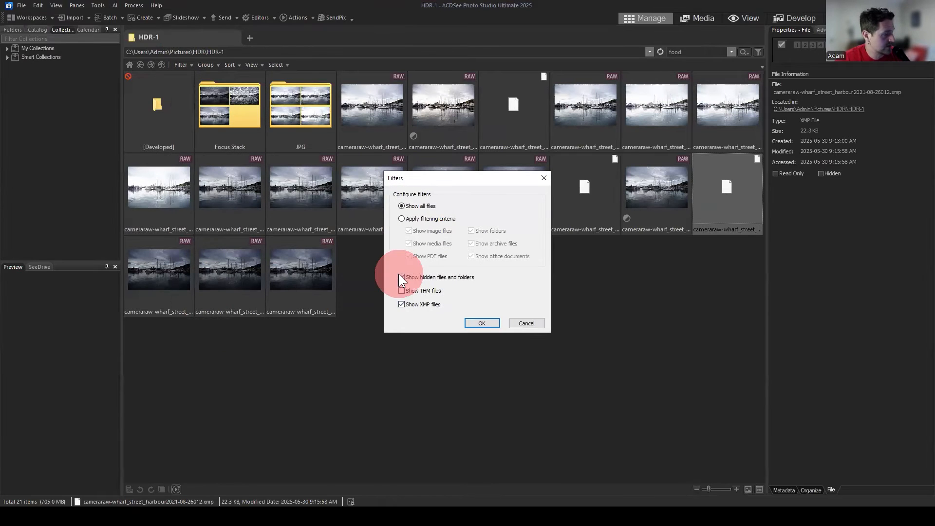
pyautogui.click(401, 305)
pyautogui.click(475, 325)
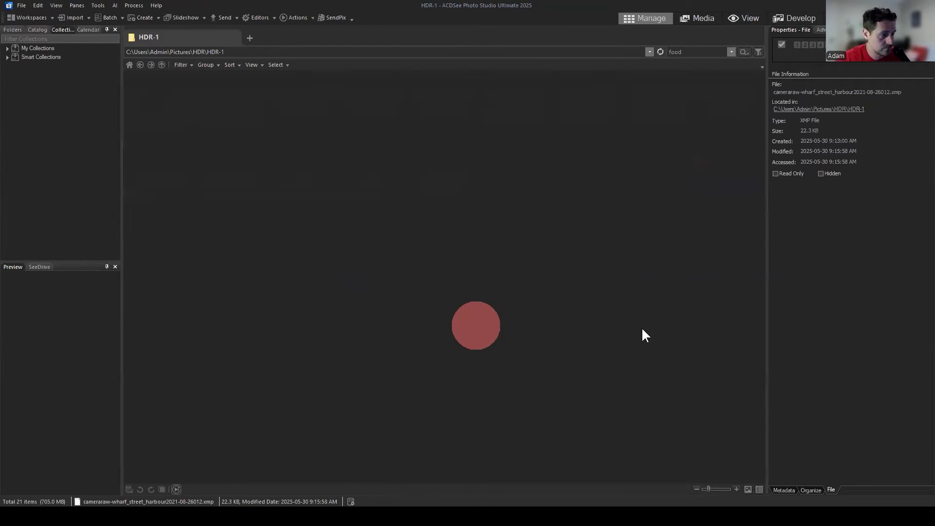
pyautogui.click(636, 317)
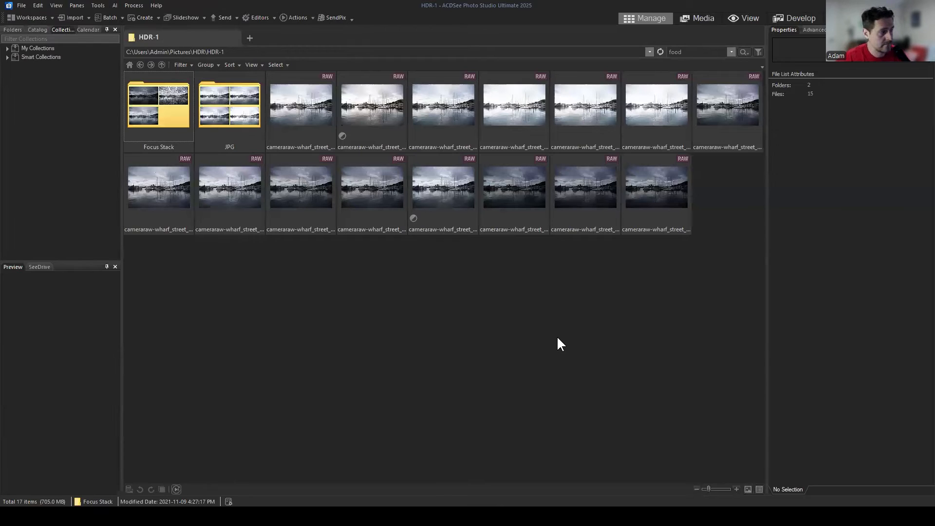
pyautogui.click(373, 104)
pyautogui.keyDown('ctrl'); pyautogui.click(442, 188); pyautogui.keyUp('ctrl')
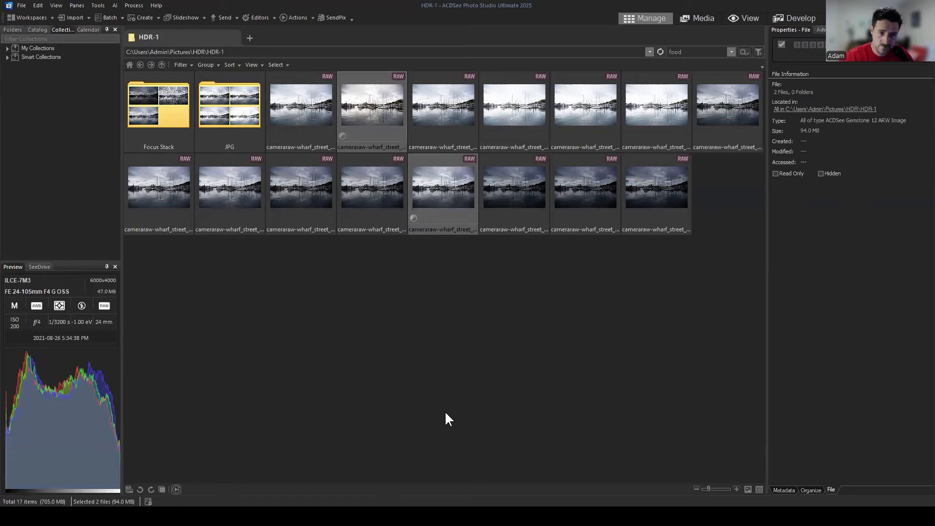
pyautogui.click(553, 317)
pyautogui.click(441, 182)
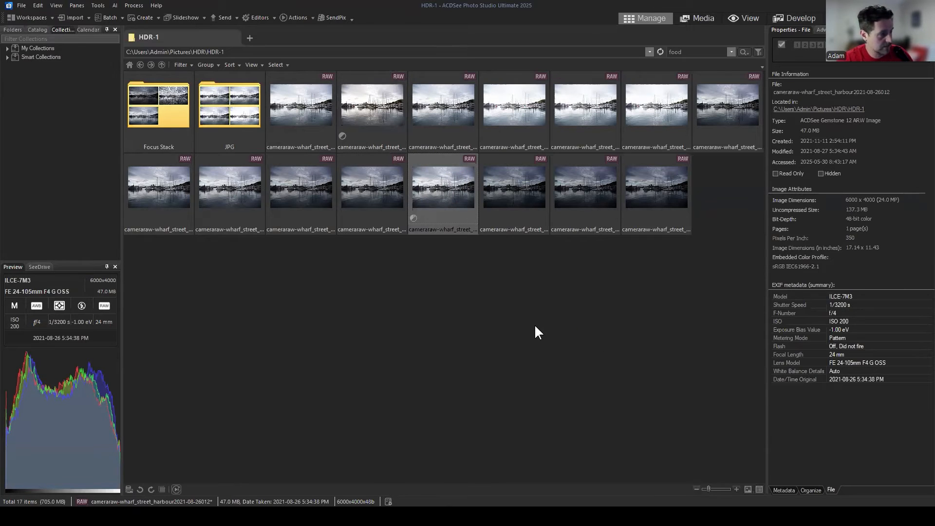
pyautogui.click(516, 339)
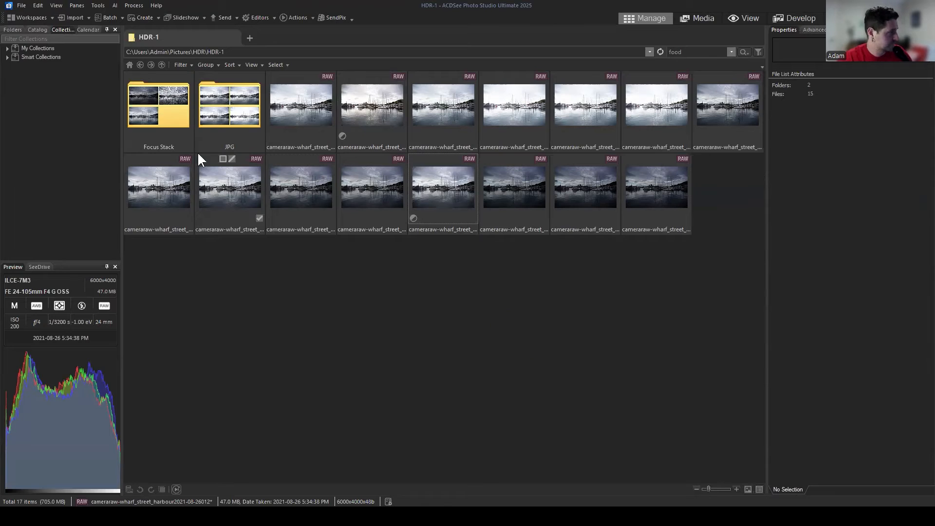
pyautogui.click(140, 65)
pyautogui.click(528, 336)
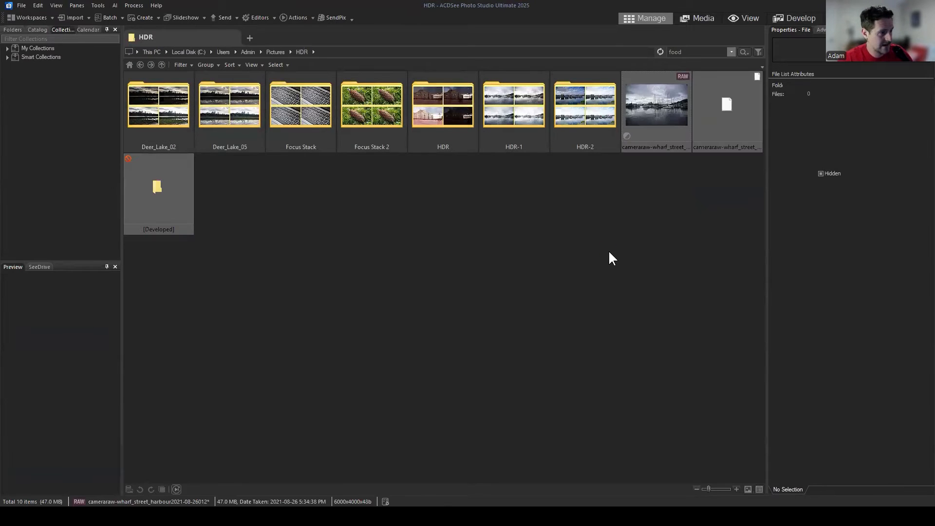
# Step: Refresh the HDR folder listing and select the copied RAW photo to examine its file properties
pyautogui.click(597, 267)
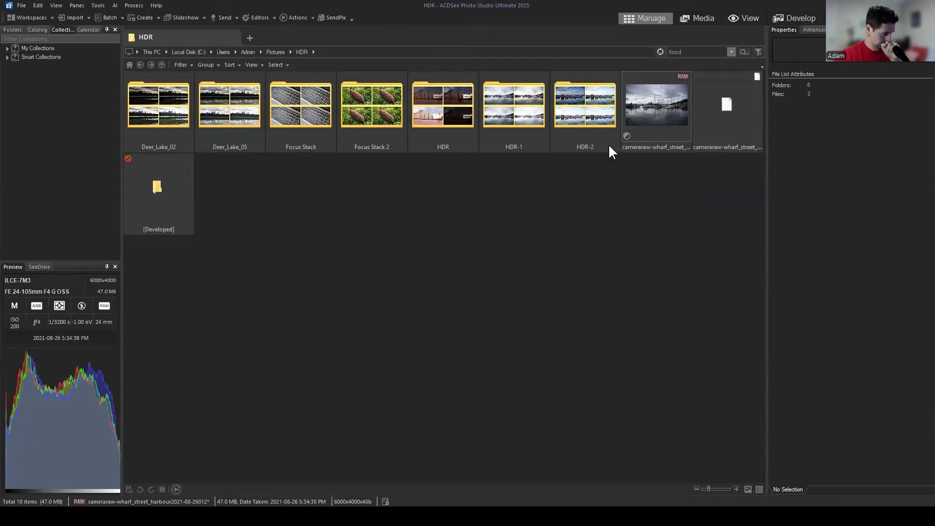
pyautogui.click(661, 51)
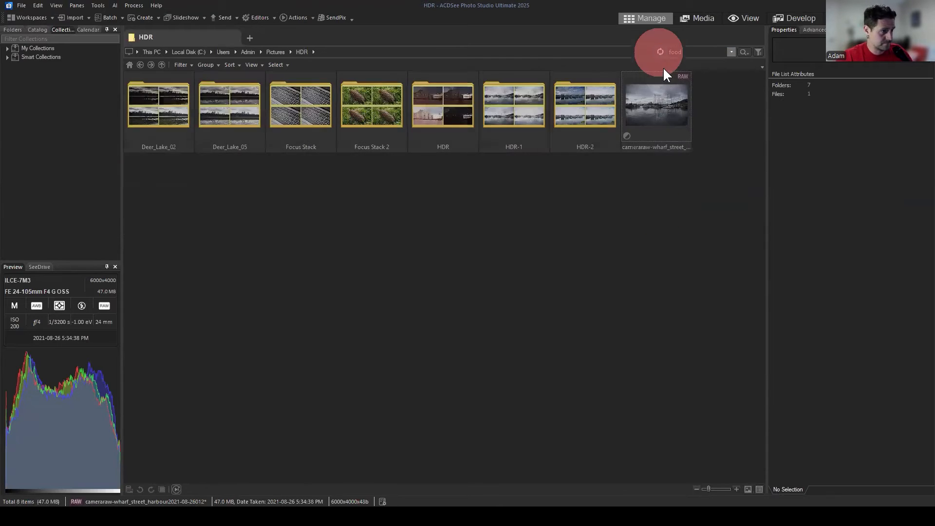
pyautogui.click(616, 301)
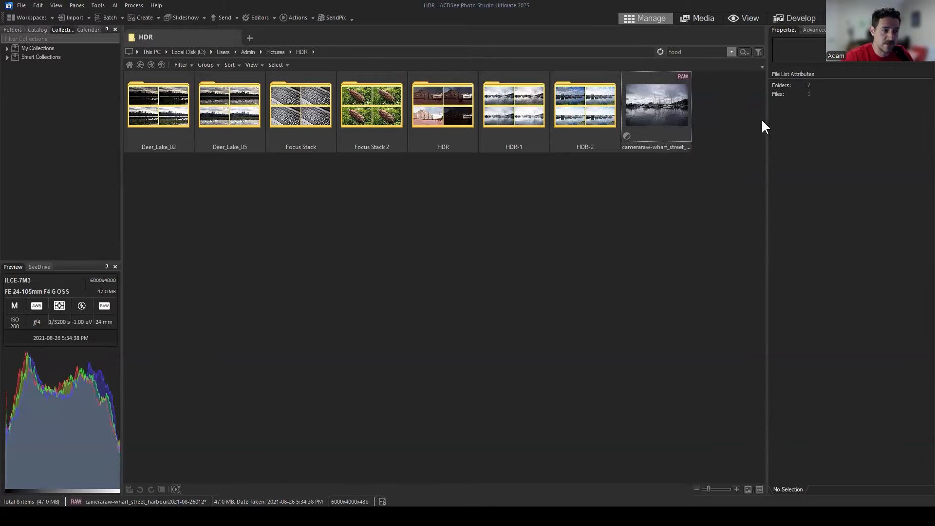
pyautogui.click(691, 127)
pyautogui.click(726, 114)
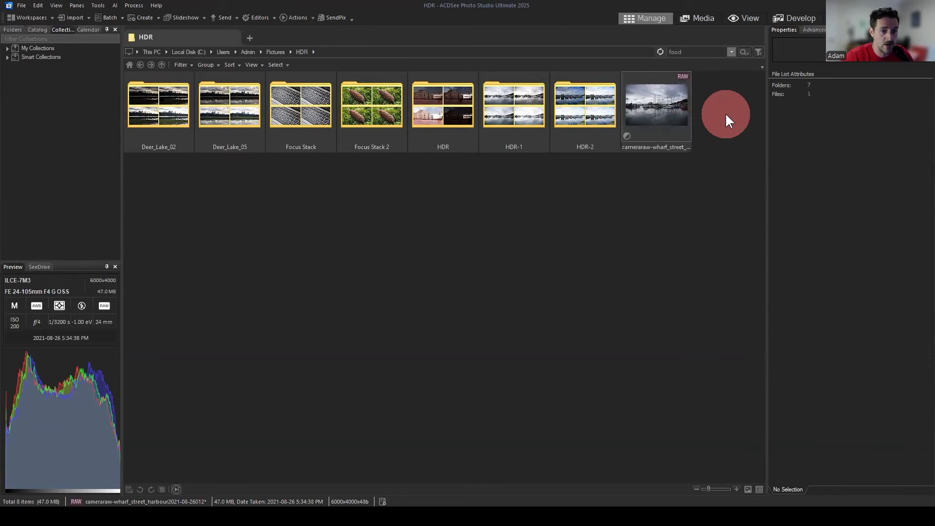
pyautogui.click(665, 110)
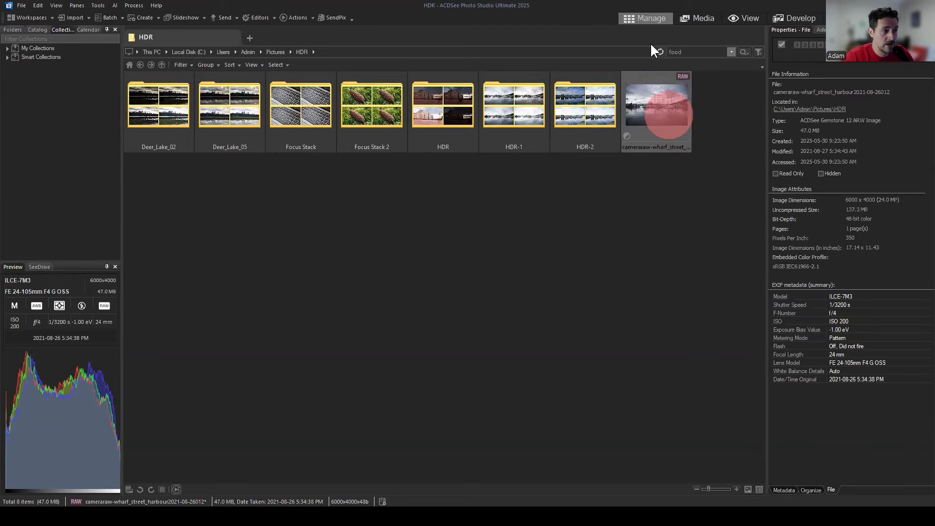
pyautogui.click(716, 125)
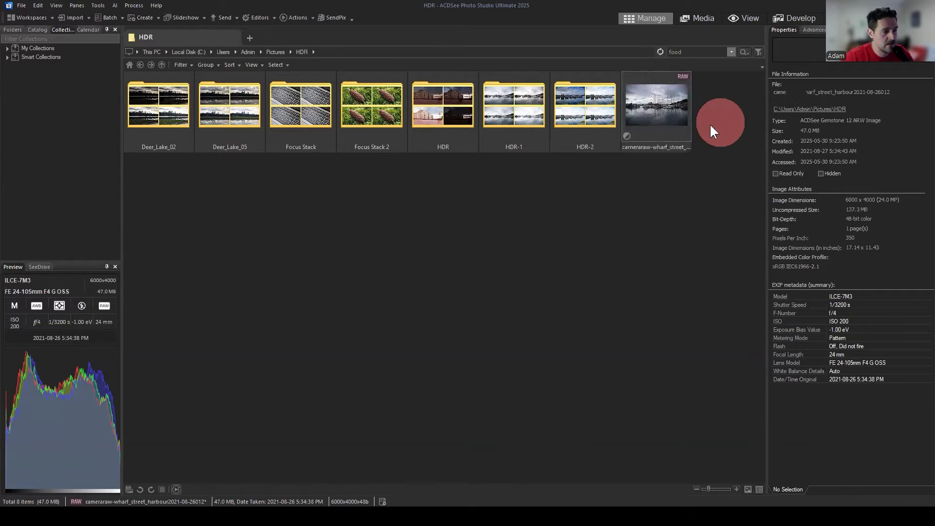
pyautogui.click(666, 110)
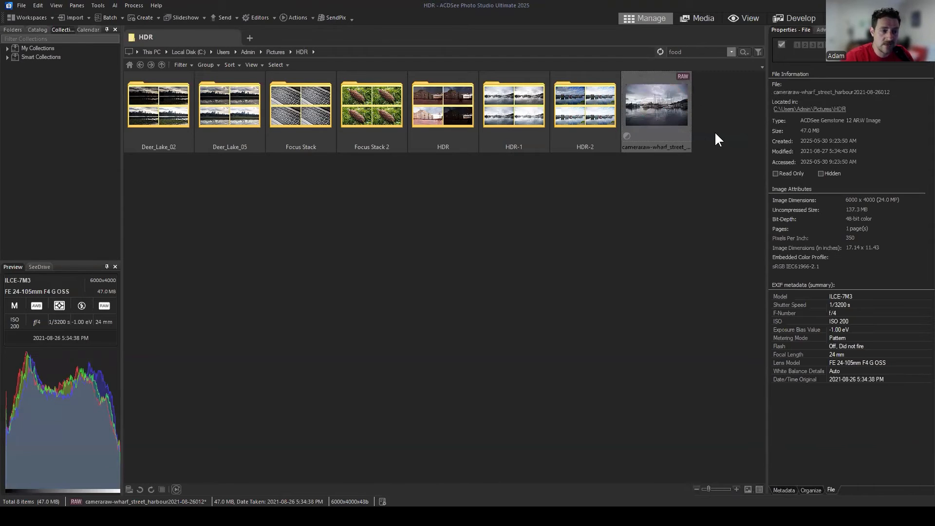
# Step: Turn on showing hidden files and folders and XMP files in the advanced filters for the HDR folder
pyautogui.click(184, 65)
pyautogui.click(208, 328)
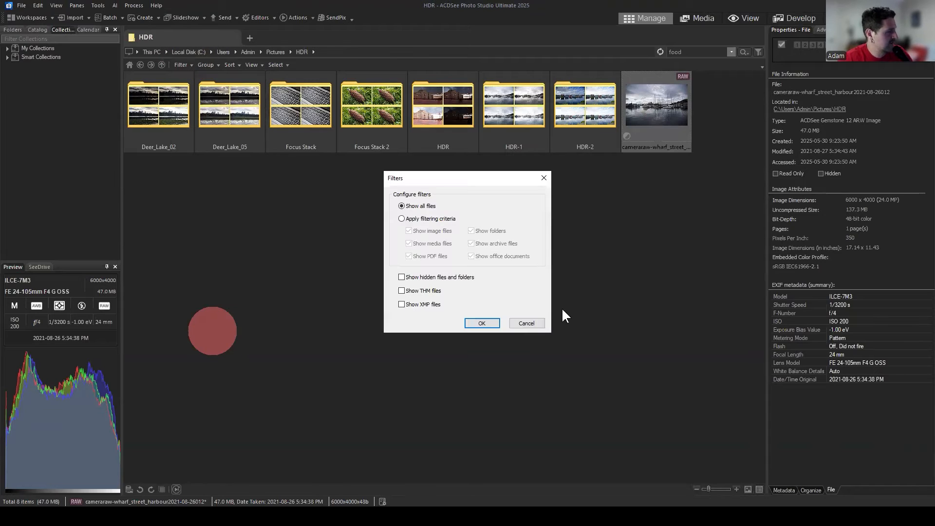
pyautogui.click(414, 278)
pyautogui.click(403, 304)
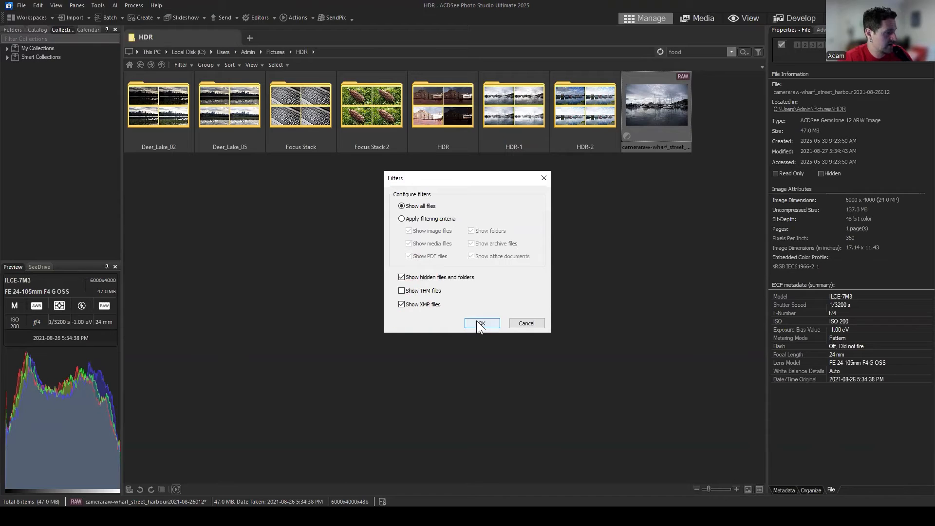
pyautogui.click(479, 323)
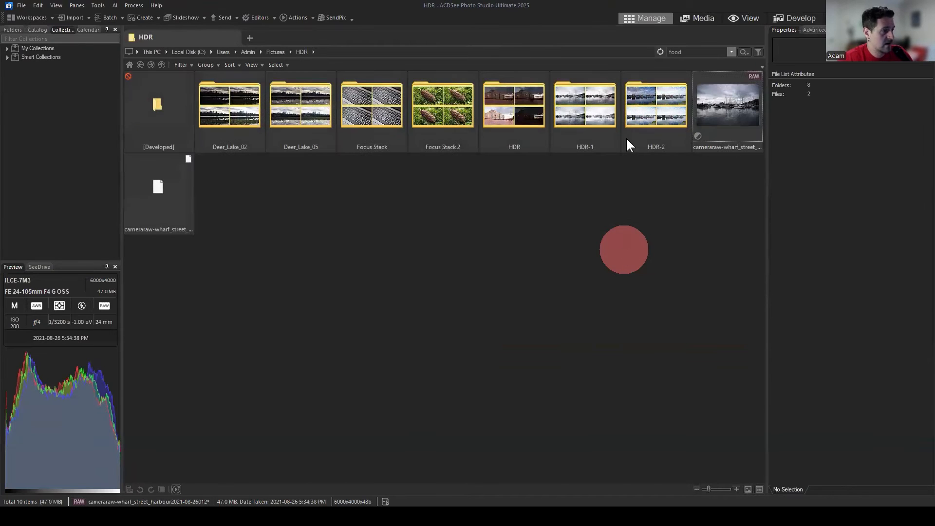
pyautogui.doubleClick(579, 104)
pyautogui.click(439, 110)
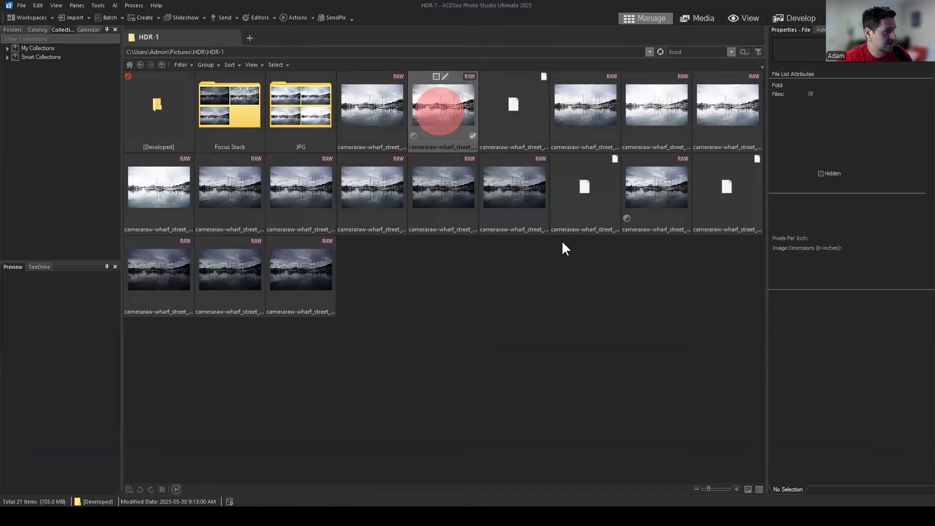
pyautogui.click(140, 64)
pyautogui.click(596, 276)
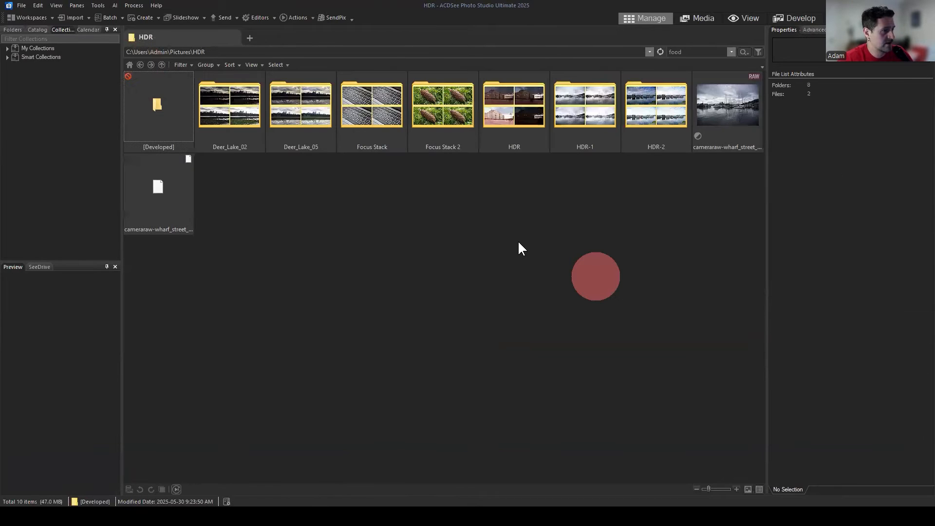
pyautogui.click(464, 222)
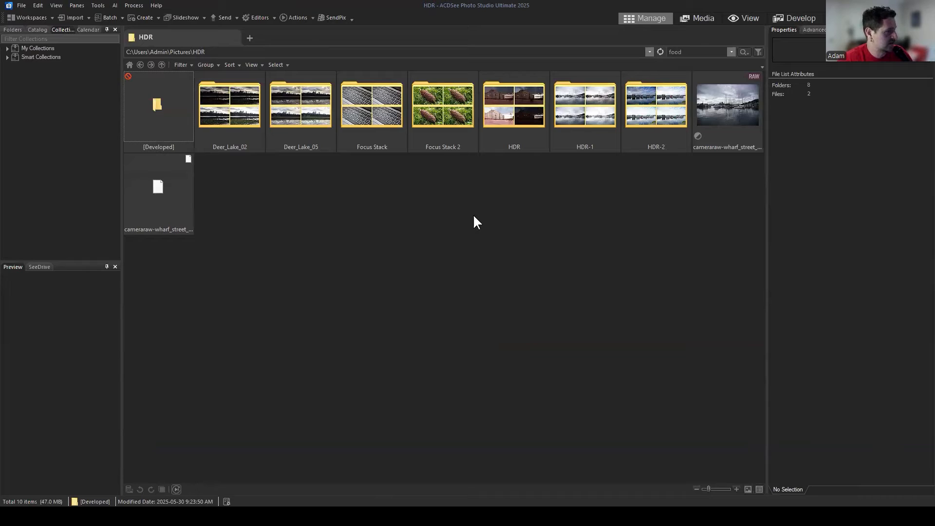
pyautogui.click(472, 217)
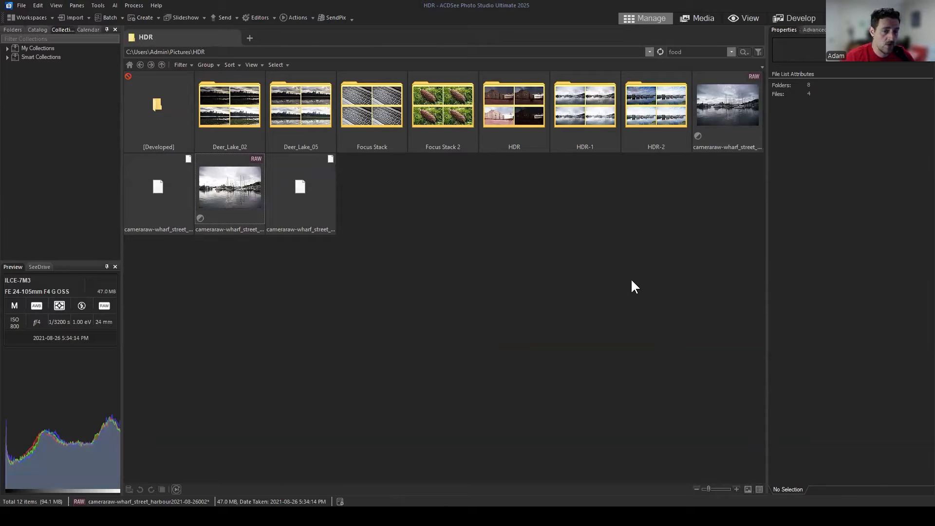
# Step: Switch to File Explorer, examine the RAW and XMP files in the Pictures HDR folder, and close the window
pyautogui.click(371, 511)
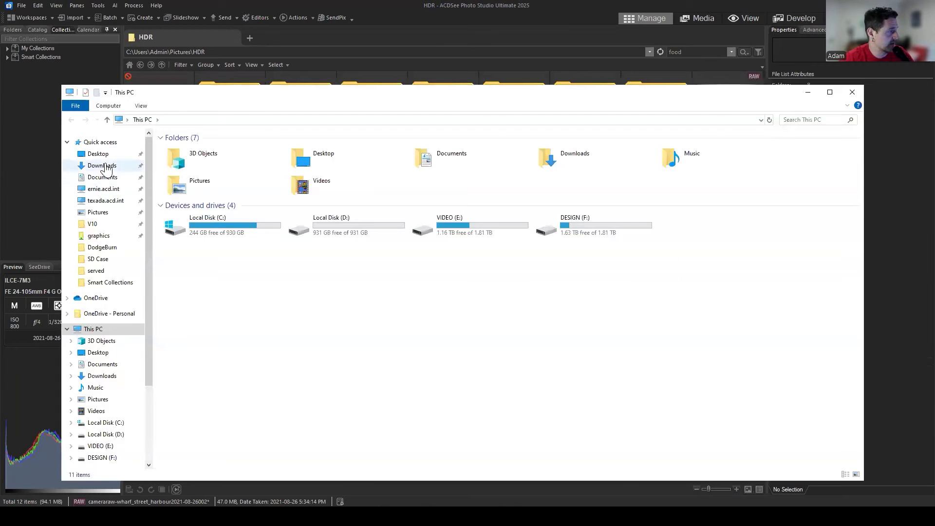
pyautogui.click(98, 212)
pyautogui.click(360, 92)
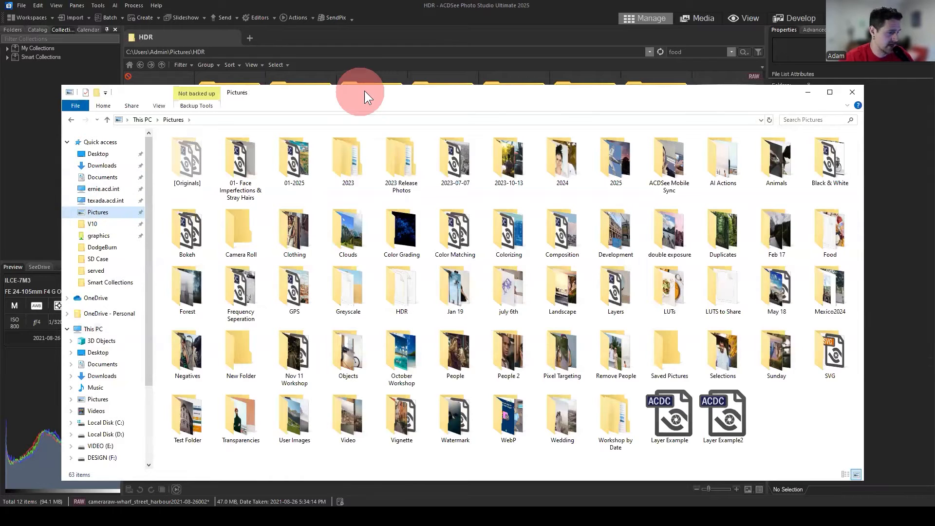
pyautogui.moveTo(364, 90); pyautogui.dragTo(366, 71)
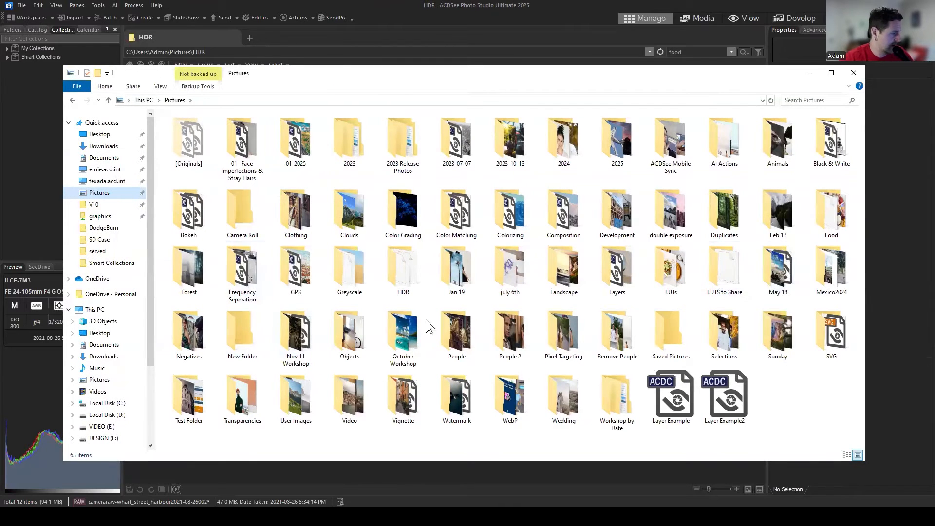
pyautogui.doubleClick(406, 260)
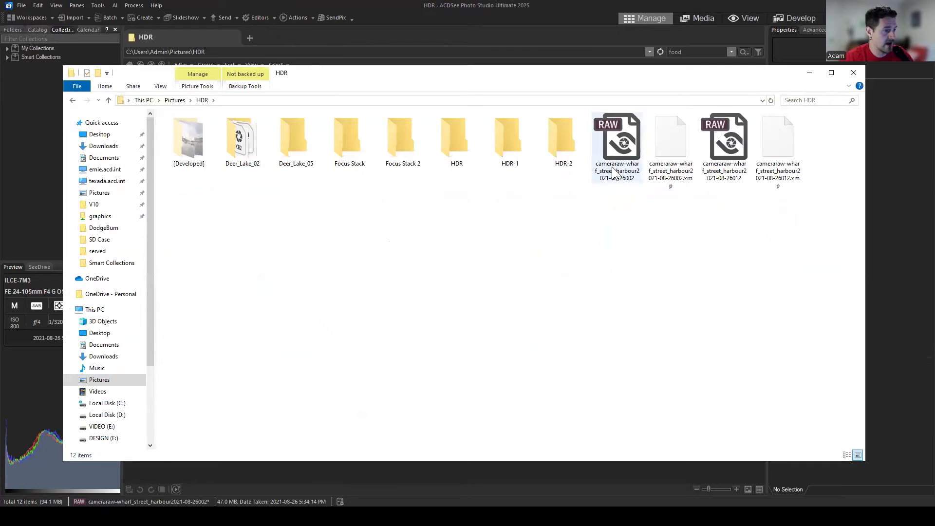
pyautogui.click(618, 141)
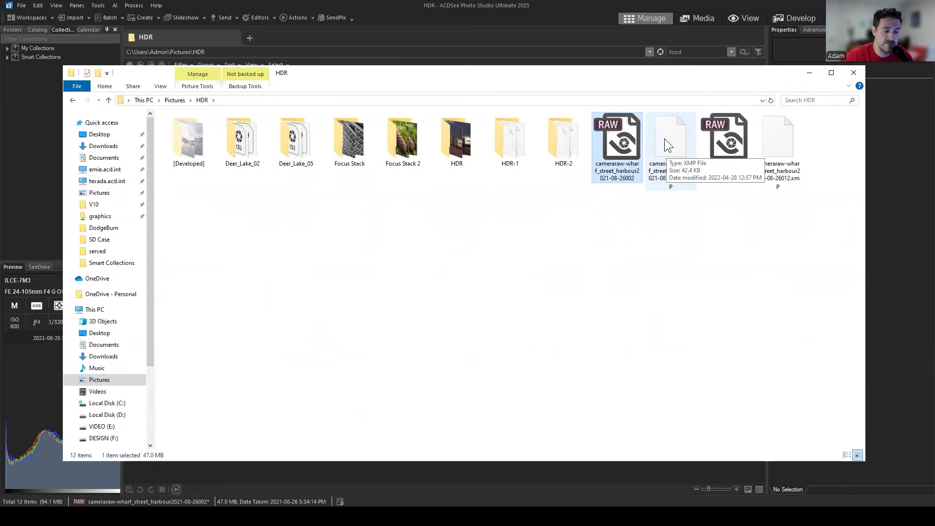
pyautogui.click(694, 281)
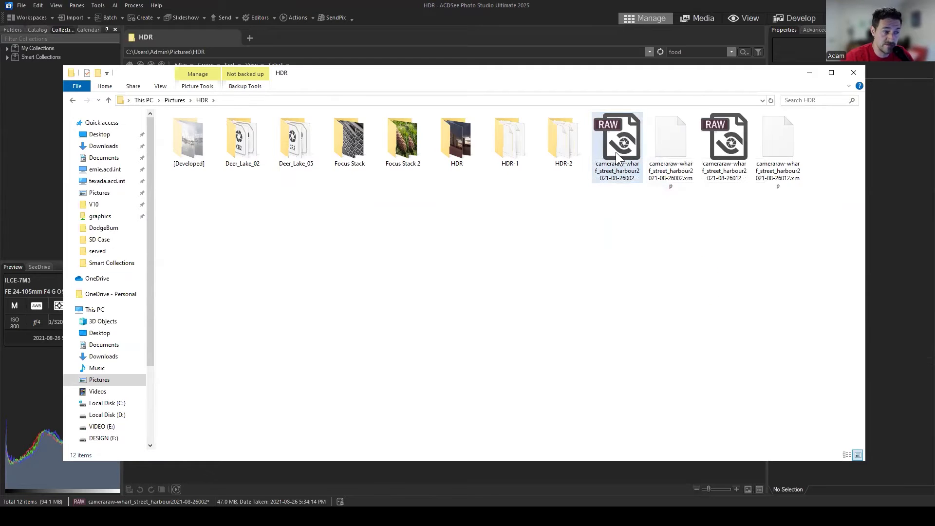
pyautogui.click(857, 72)
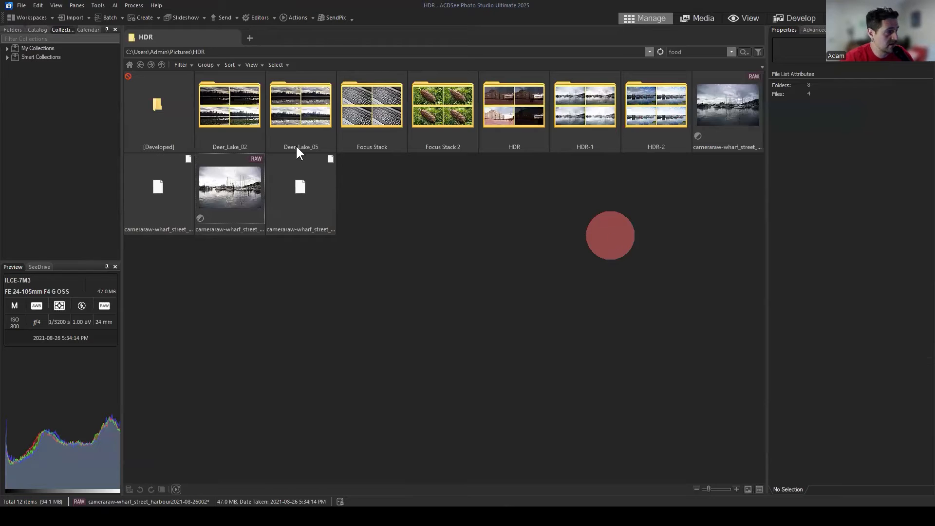
# Step: Turn off showing hidden files and folders and XMP files in the advanced filters
pyautogui.click(182, 65)
pyautogui.click(205, 328)
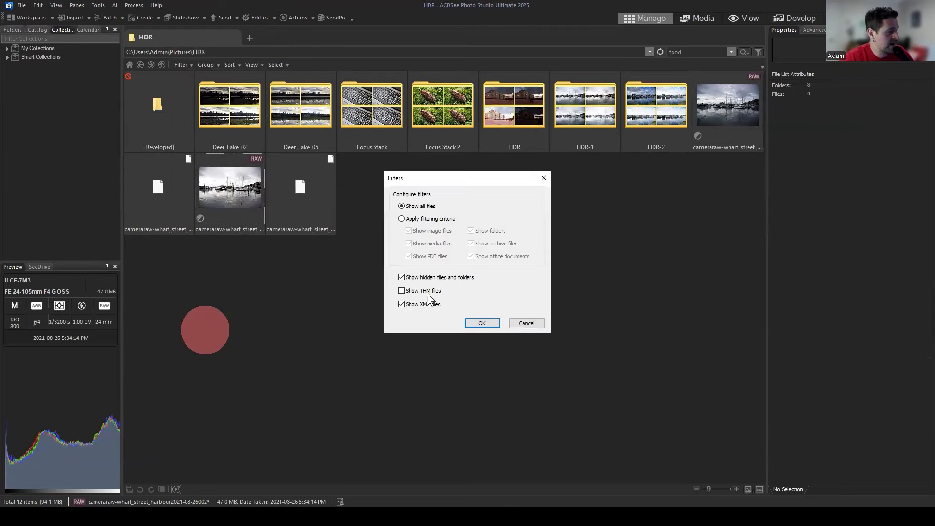
pyautogui.click(410, 277)
pyautogui.click(403, 305)
pyautogui.click(482, 323)
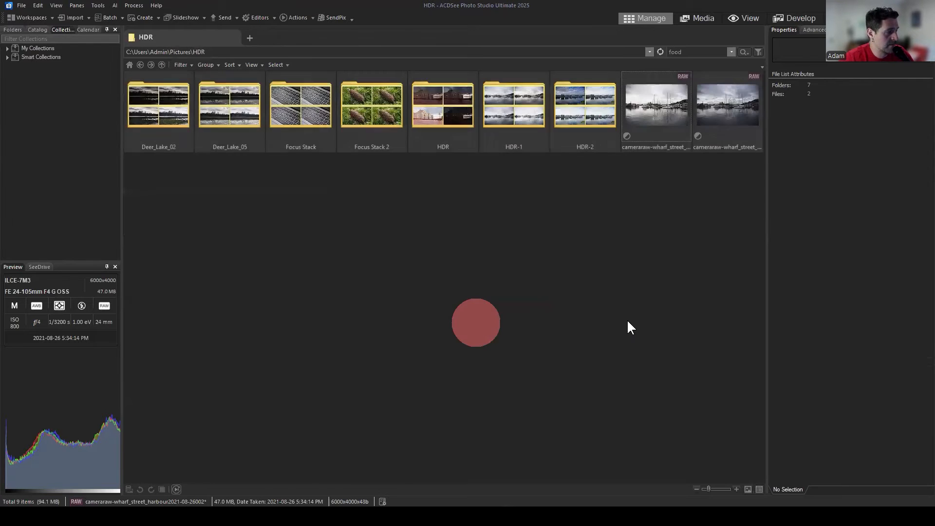
pyautogui.click(625, 300)
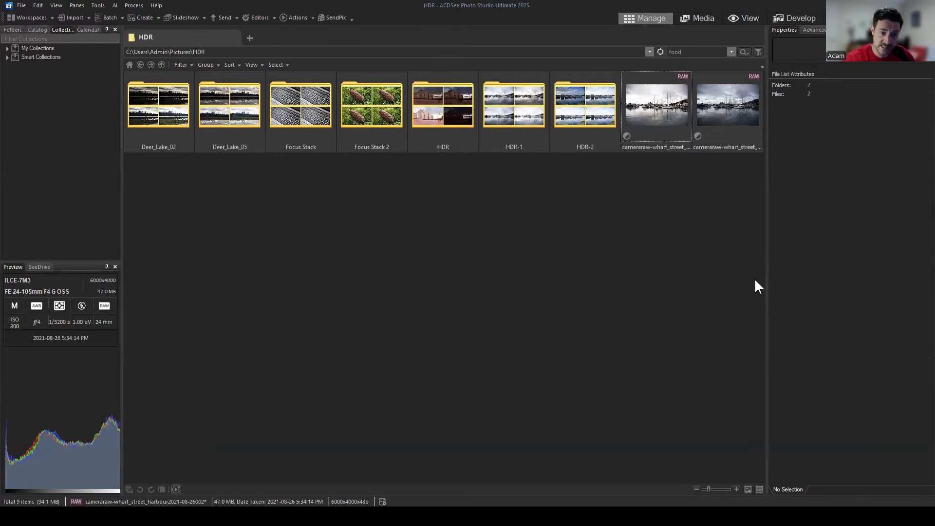
# Step: Select the two copied RAW photos individually and together to view their properties, and clear the selection
pyautogui.click(183, 64)
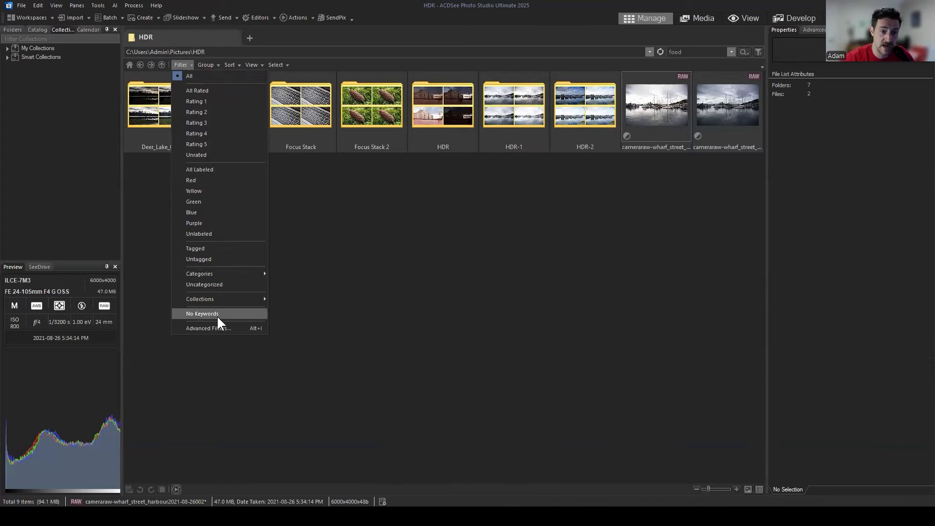
pyautogui.click(544, 243)
pyautogui.click(660, 81)
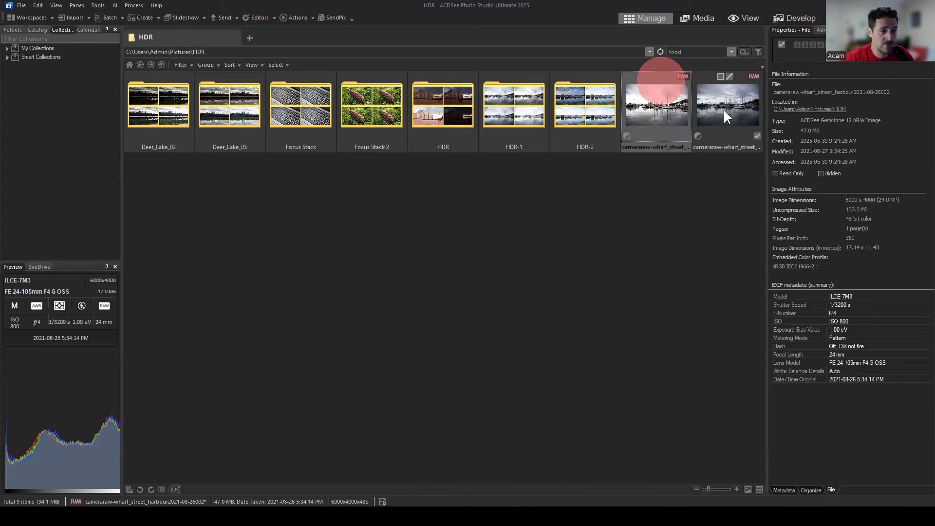
pyautogui.click(723, 109)
pyautogui.click(654, 103)
pyautogui.keyDown('ctrl'); pyautogui.click(726, 107); pyautogui.keyUp('ctrl')
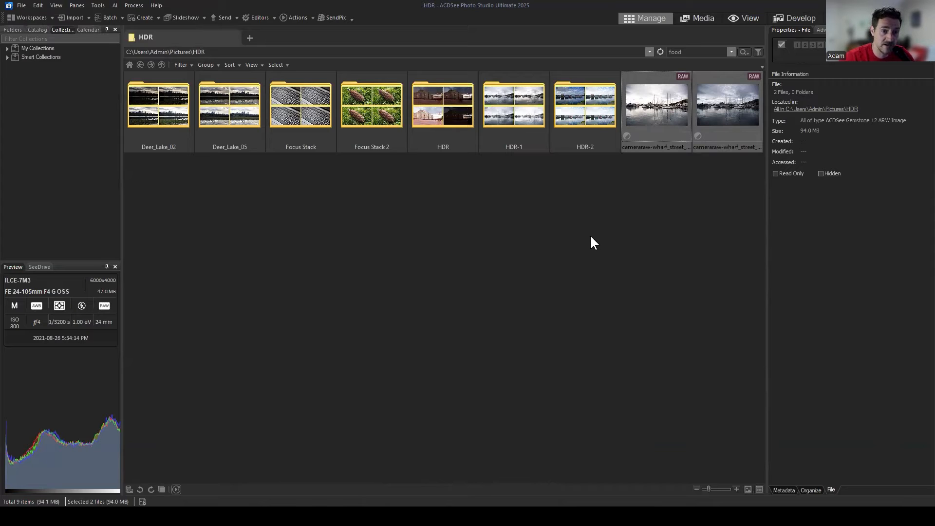
pyautogui.click(663, 244)
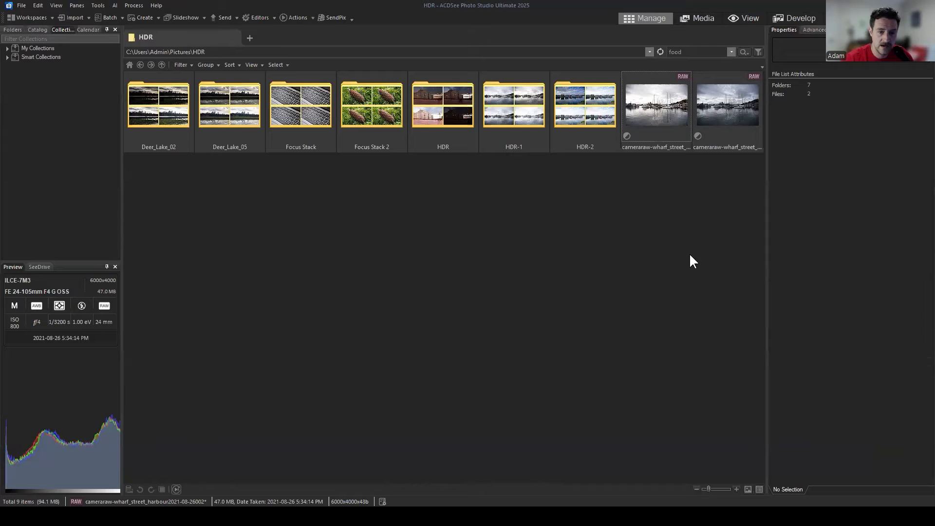
# Step: Develop DSC00064 from the JPG folder in HDR-2 with an exposure of +0.98 eV, saving it on return to Manage mode
pyautogui.doubleClick(590, 98)
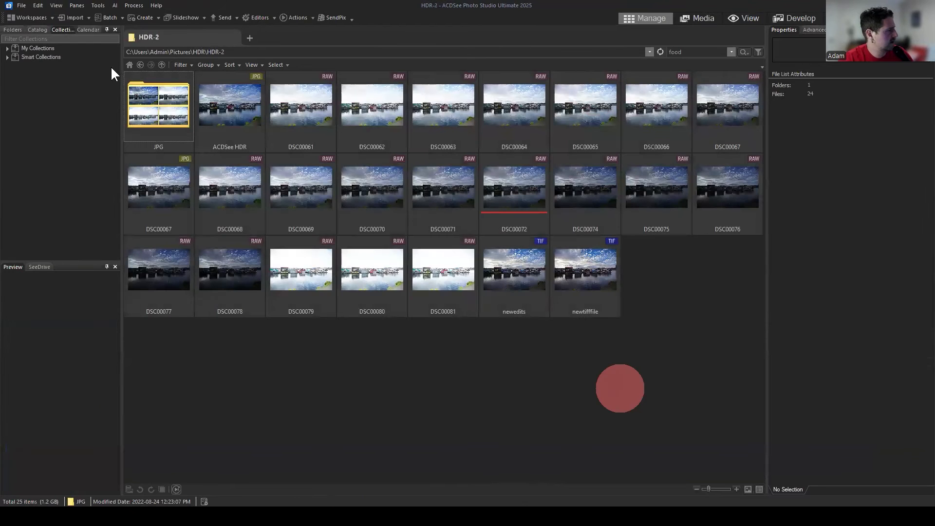
pyautogui.doubleClick(165, 110)
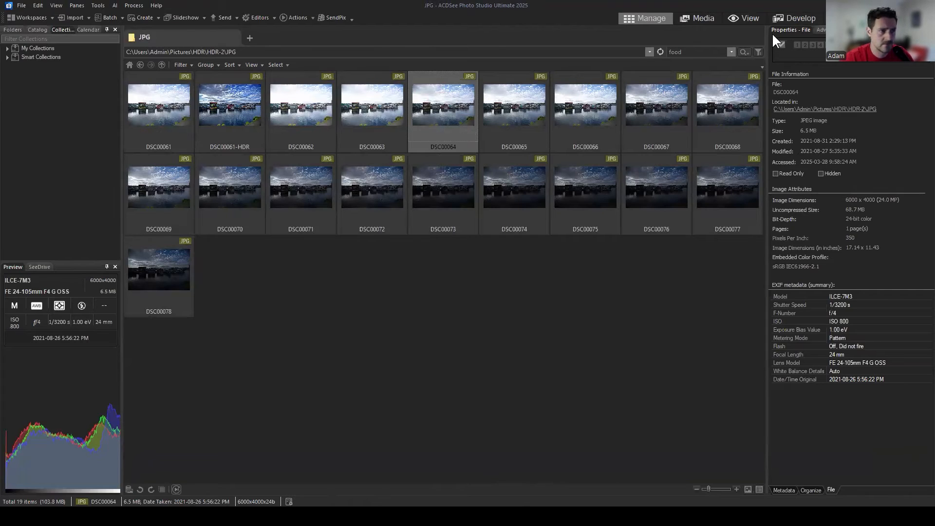
pyautogui.click(803, 13)
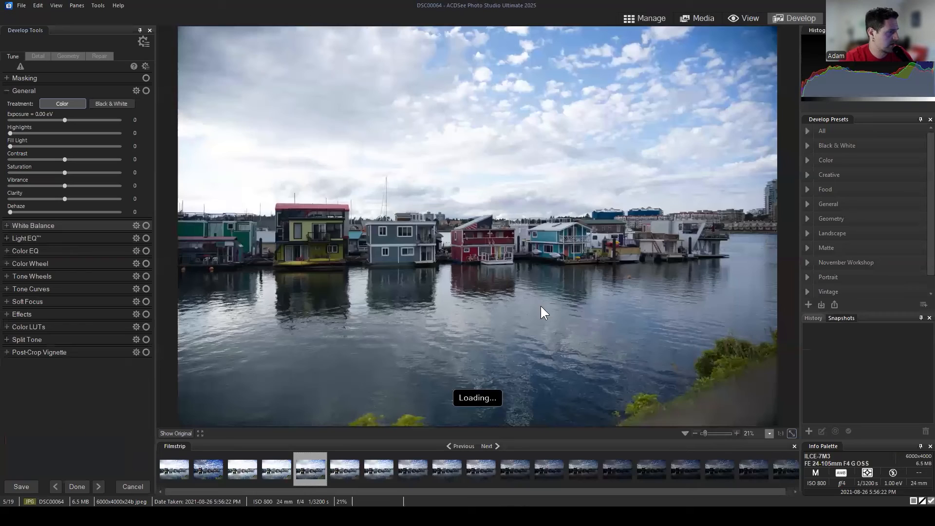
pyautogui.click(63, 117)
pyautogui.moveTo(62, 115); pyautogui.dragTo(78, 115)
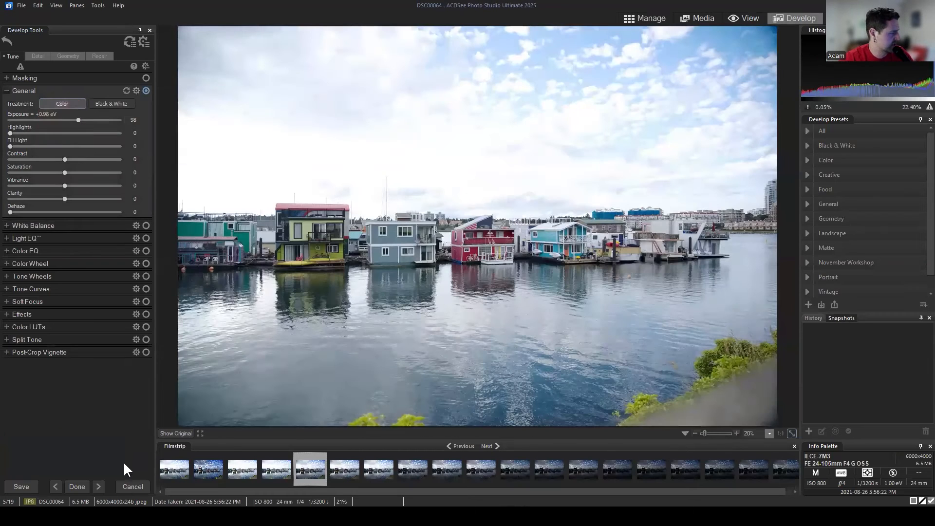
pyautogui.click(653, 19)
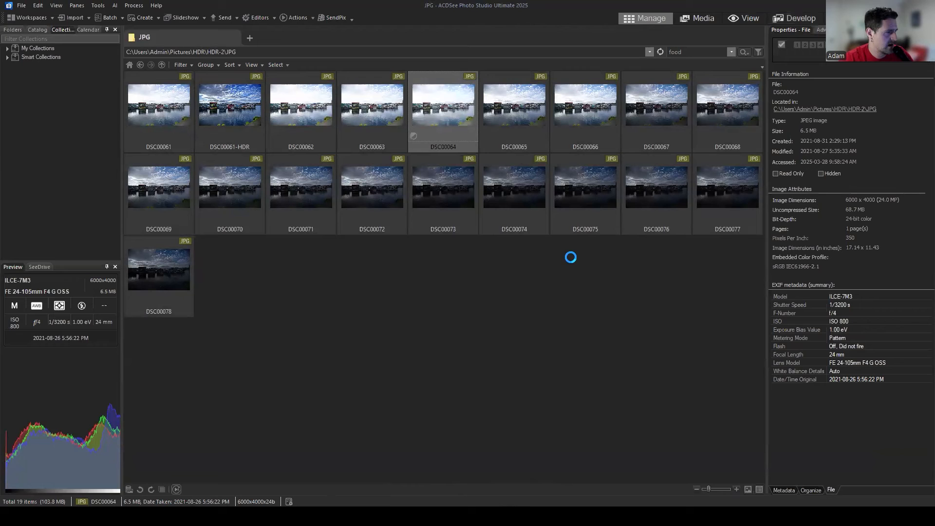
# Step: Turn on showing XMP files and hidden files and folders in the advanced filters for the JPG folder
pyautogui.click(457, 111)
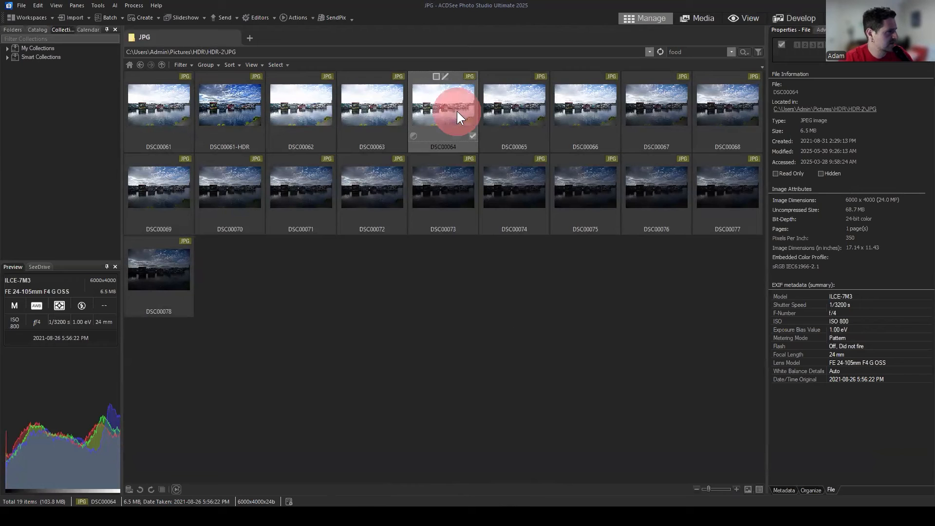
pyautogui.click(177, 65)
pyautogui.click(203, 327)
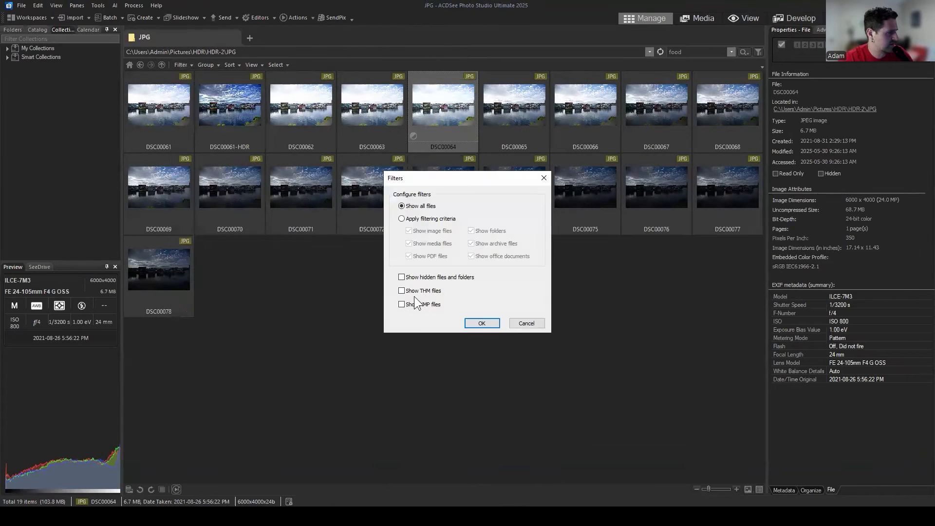
pyautogui.click(359, 301)
pyautogui.click(474, 321)
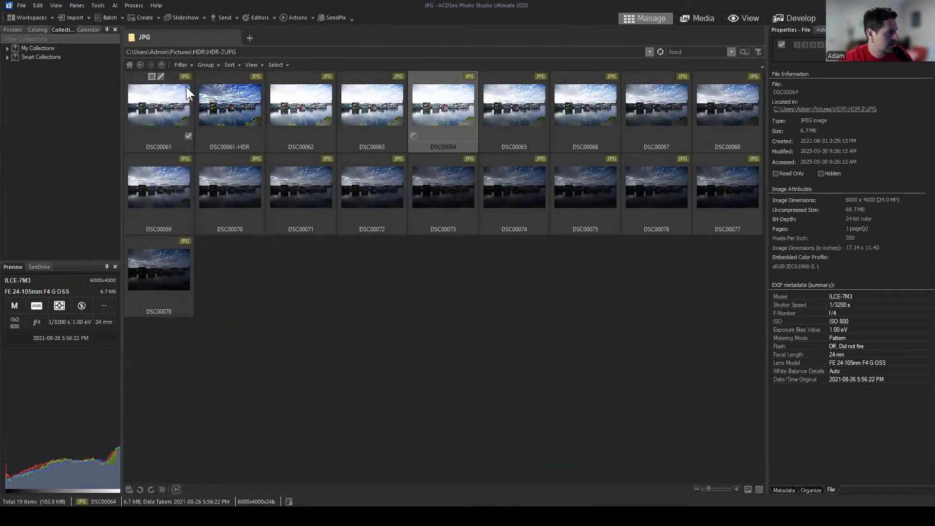
pyautogui.click(177, 64)
pyautogui.click(208, 325)
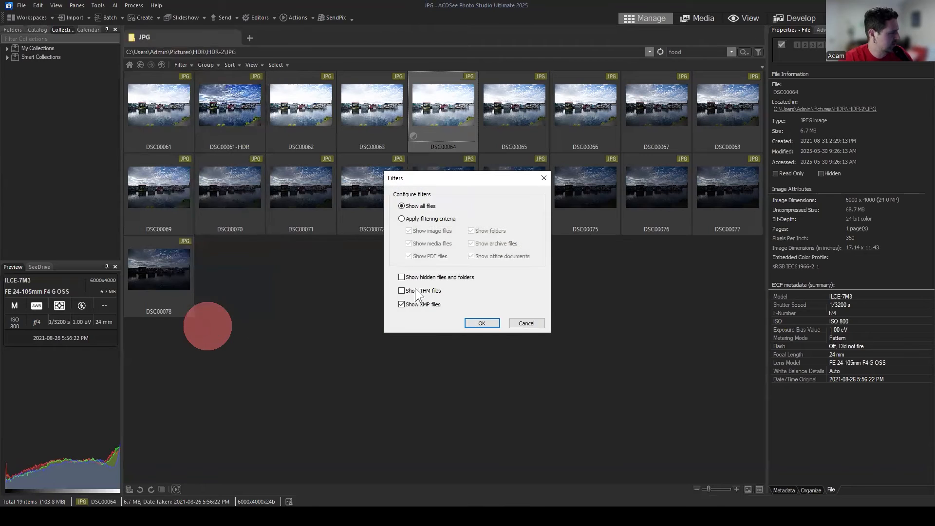
pyautogui.click(402, 277)
pyautogui.click(475, 322)
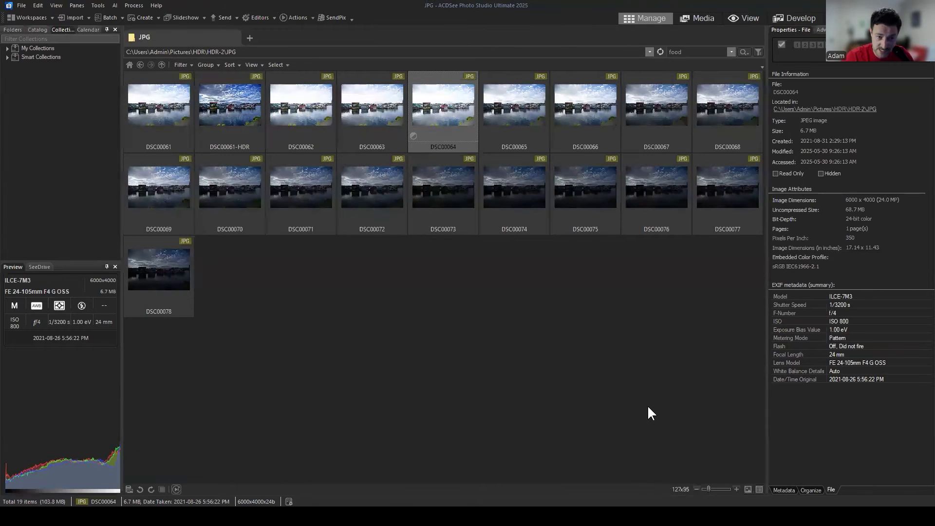
# Step: Select DSC00064 and recheck the hidden-file and XMP options in the advanced filters
pyautogui.click(455, 119)
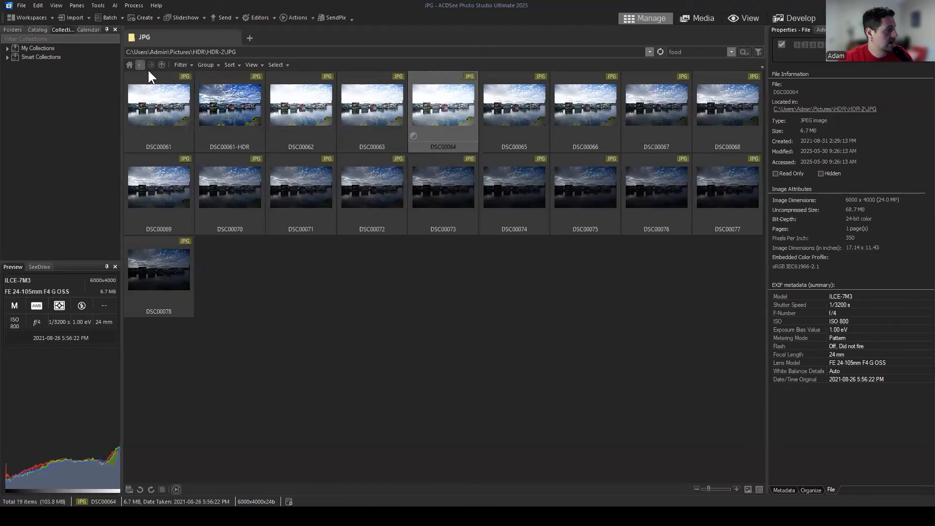
pyautogui.click(177, 64)
pyautogui.click(212, 329)
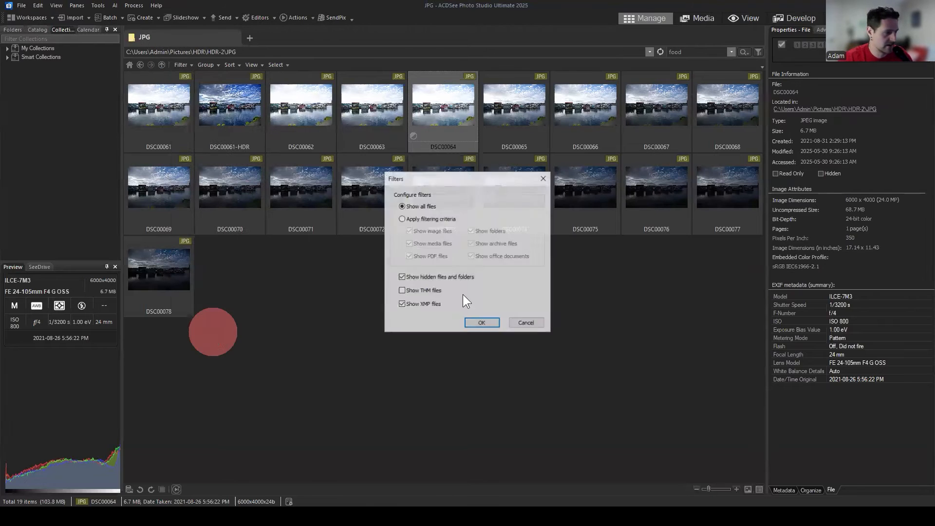
pyautogui.click(480, 324)
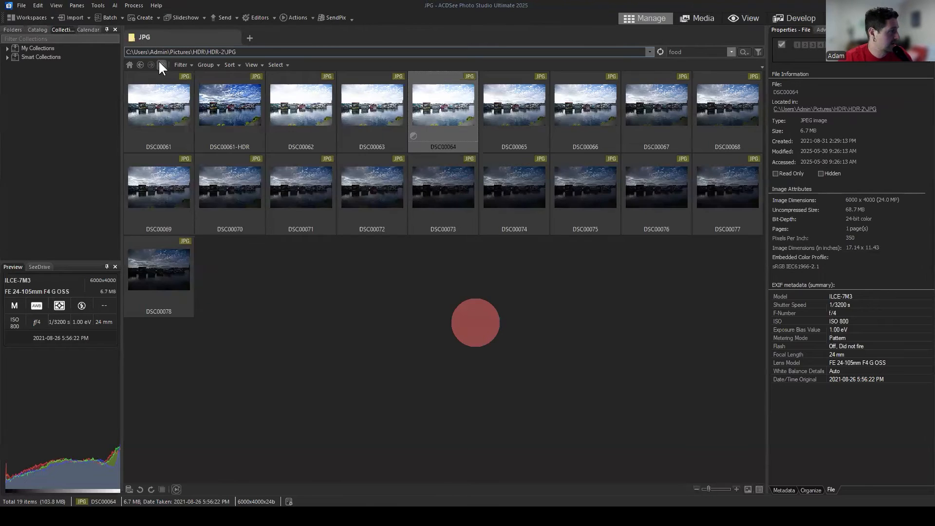
# Step: Go back to the Pictures HDR folder and open its last RAW photo, the darker harbour shot, in Develop mode
pyautogui.click(141, 65)
pyautogui.click(141, 65)
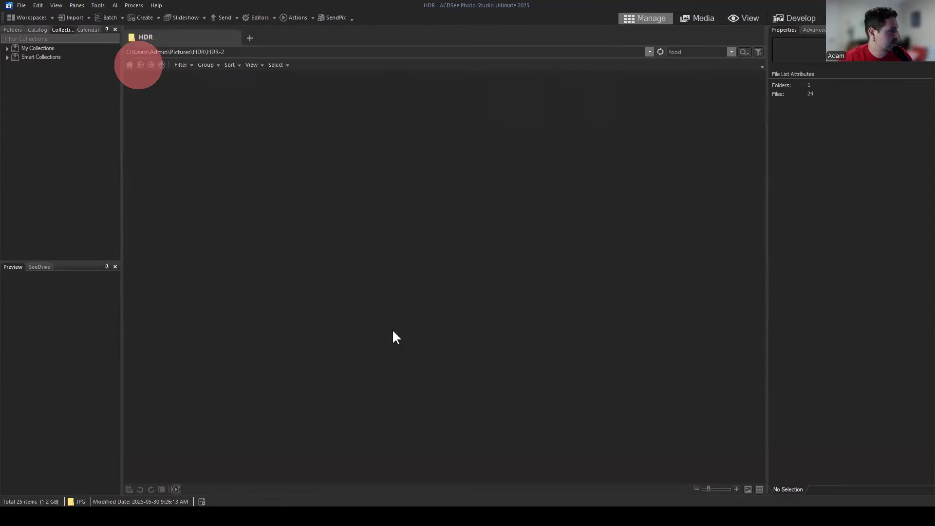
pyautogui.click(716, 125)
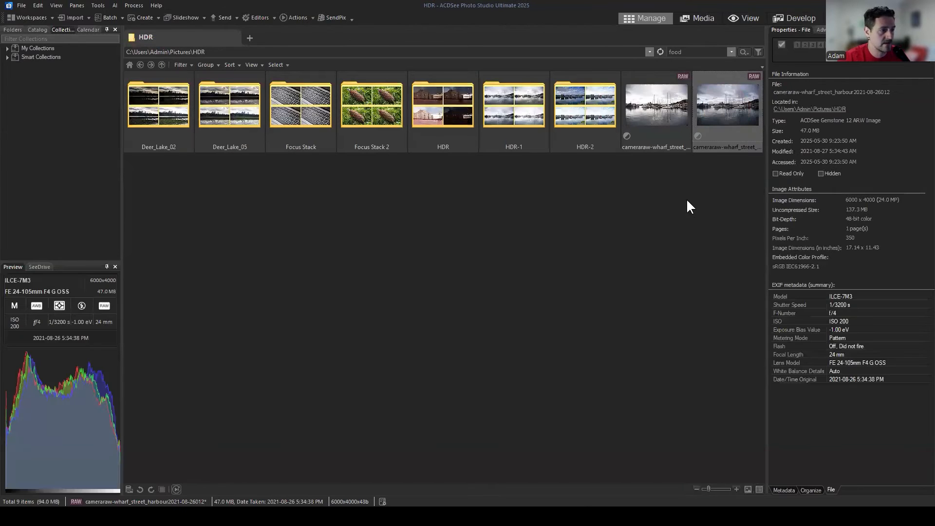
pyautogui.click(787, 19)
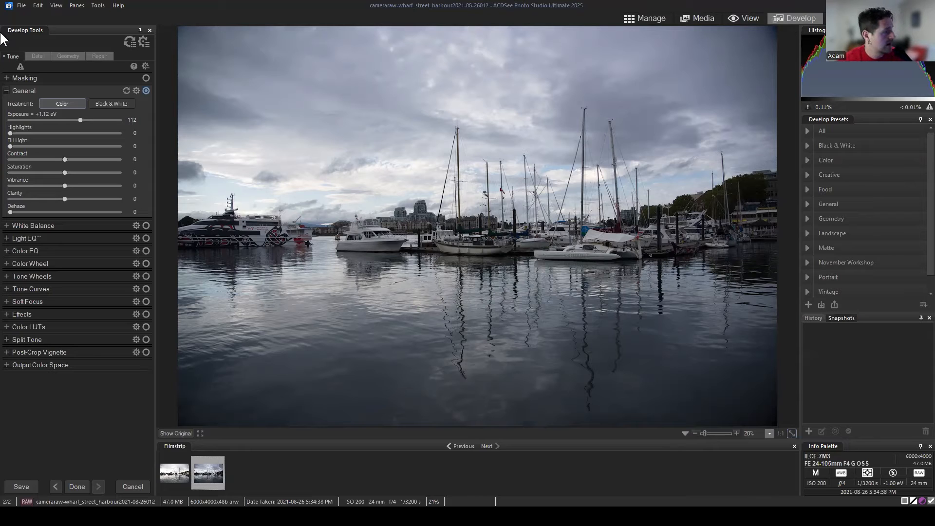
# Step: Collapse the General group and reset all of the RAW photo's develop settings to defaults
pyautogui.click(7, 91)
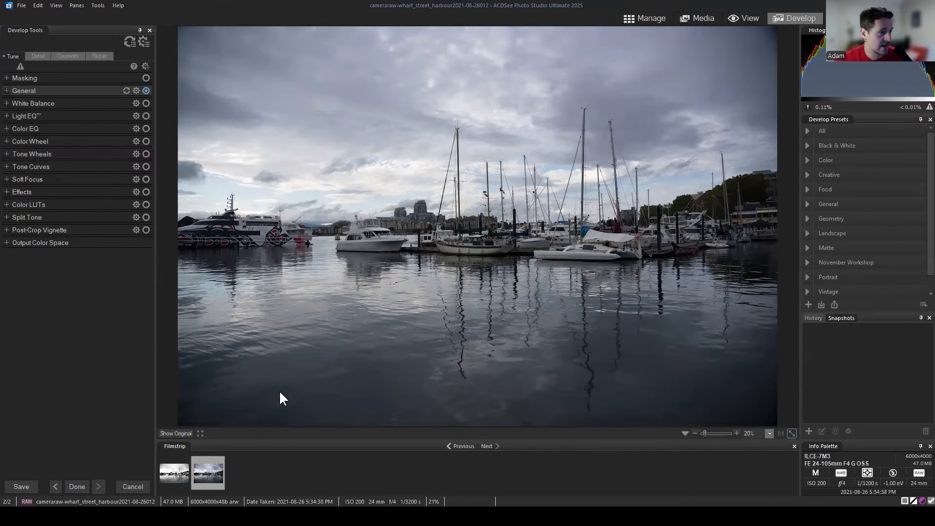
pyautogui.click(130, 41)
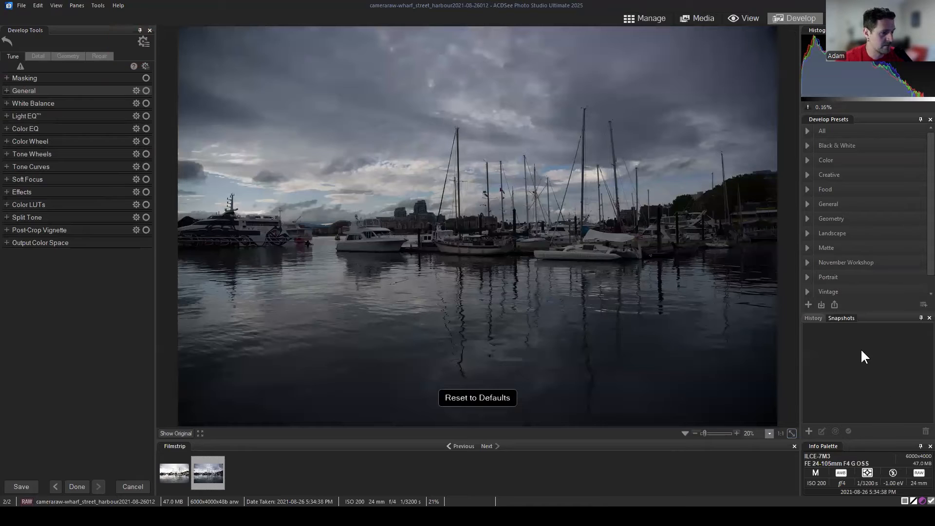
pyautogui.click(75, 323)
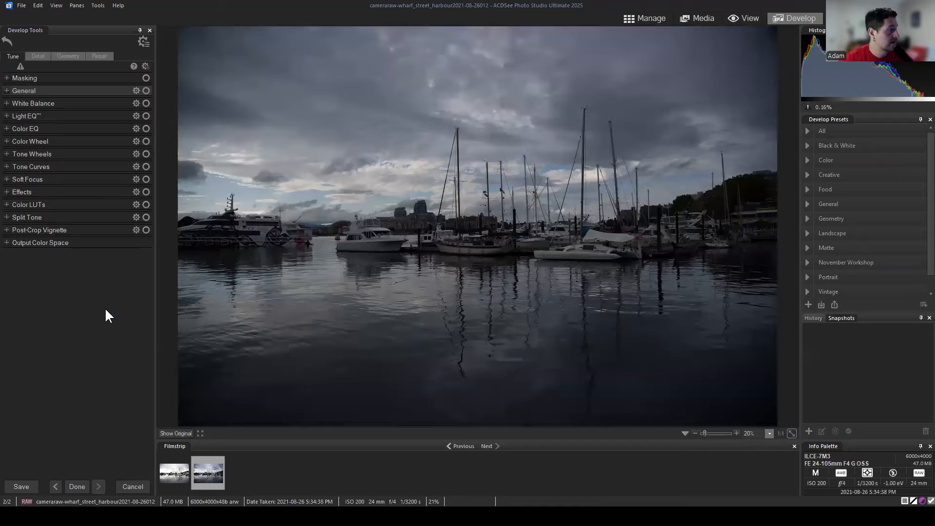
# Step: Examine the Detail, Geometry and Repair tool sets, including the Chromatic Aberration and Repair options
pyautogui.click(13, 57)
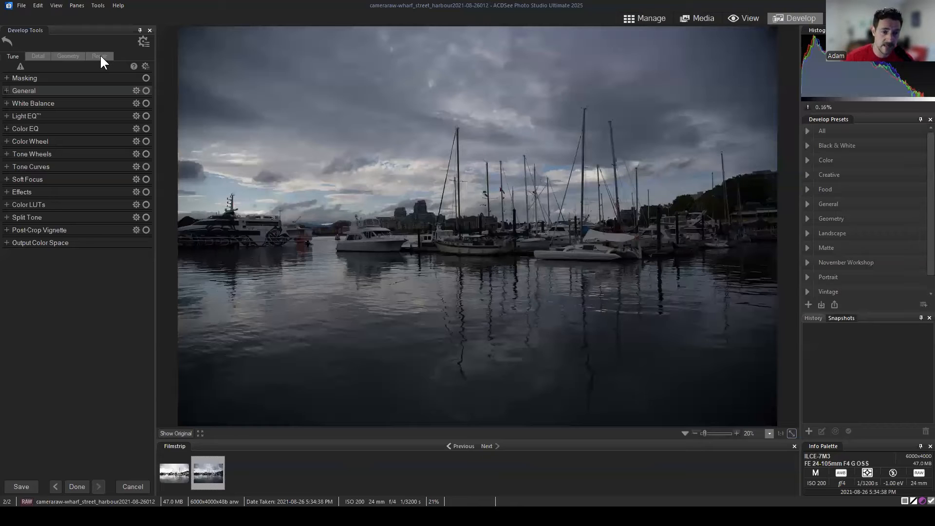
pyautogui.click(41, 55)
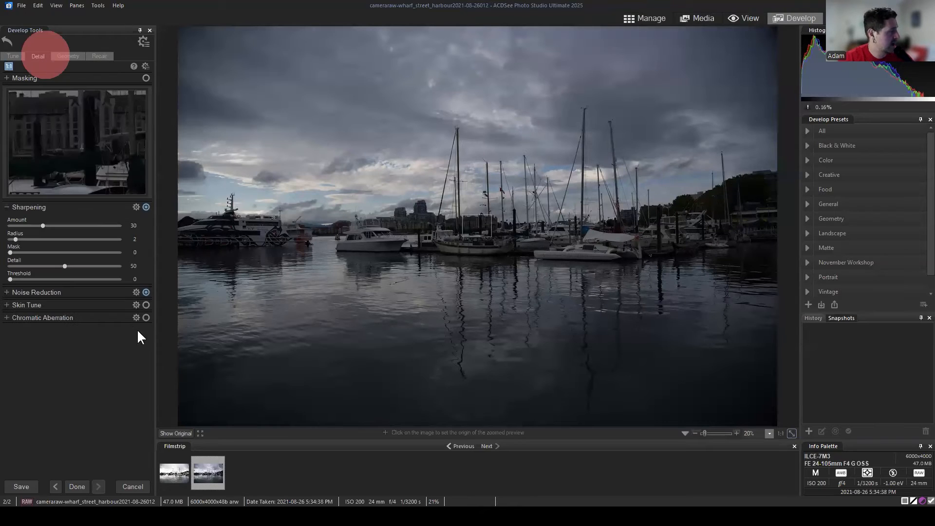
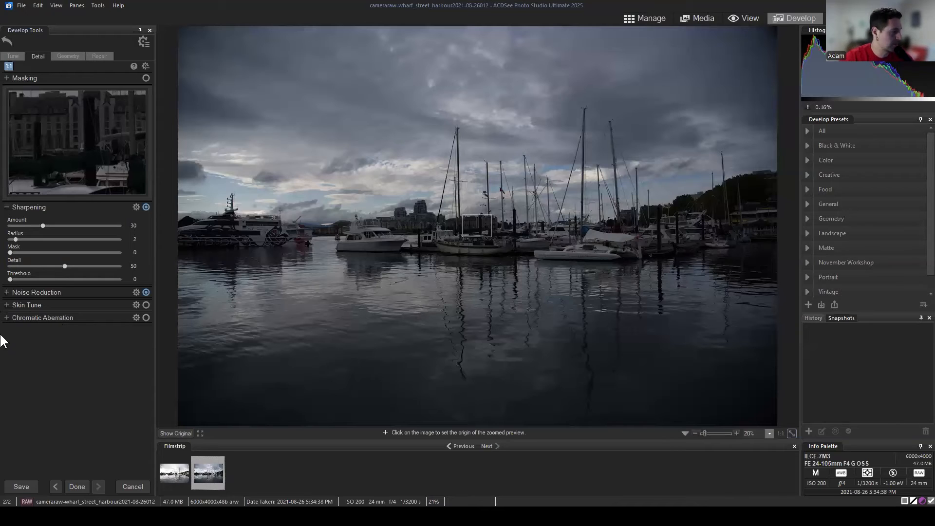
pyautogui.click(44, 319)
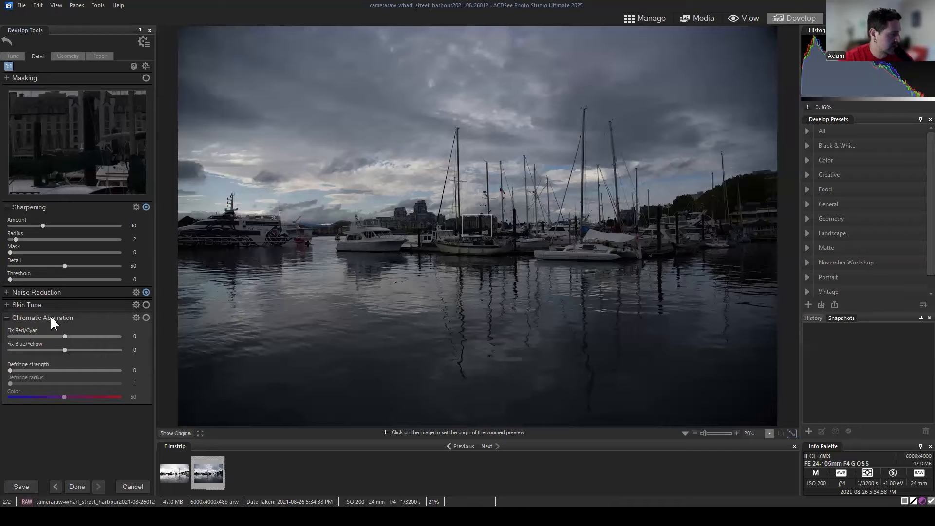
pyautogui.click(43, 317)
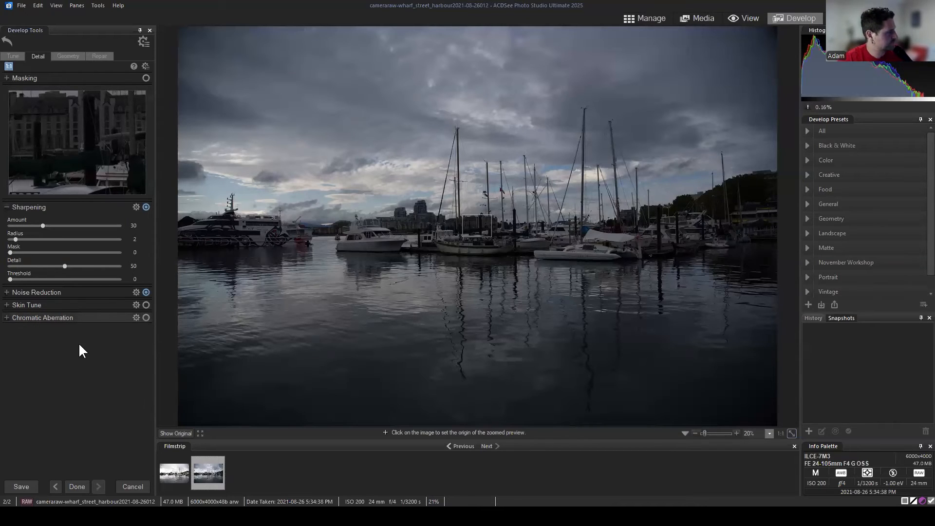
pyautogui.click(67, 56)
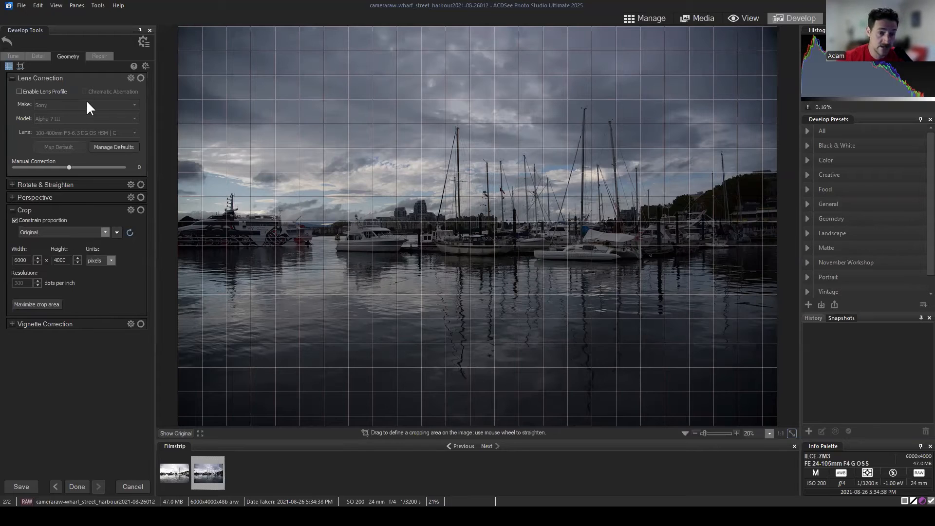
pyautogui.click(97, 57)
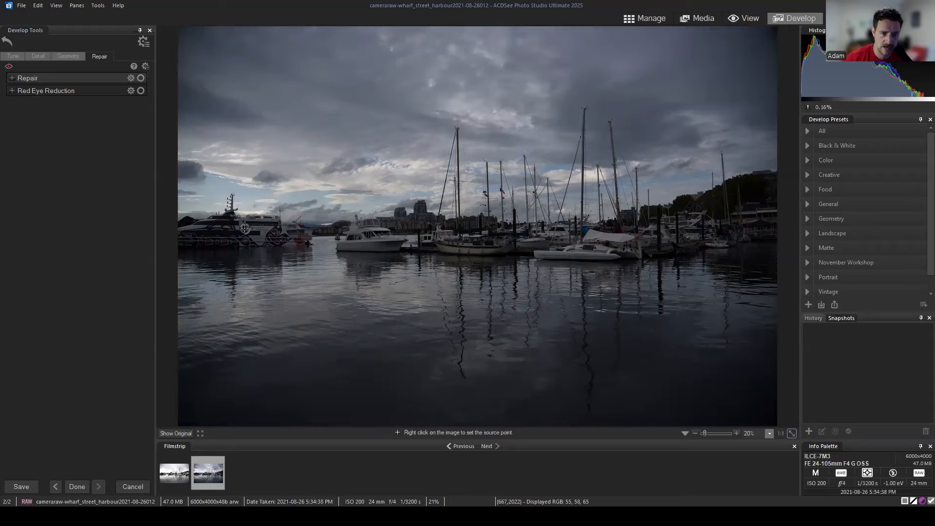
pyautogui.click(28, 79)
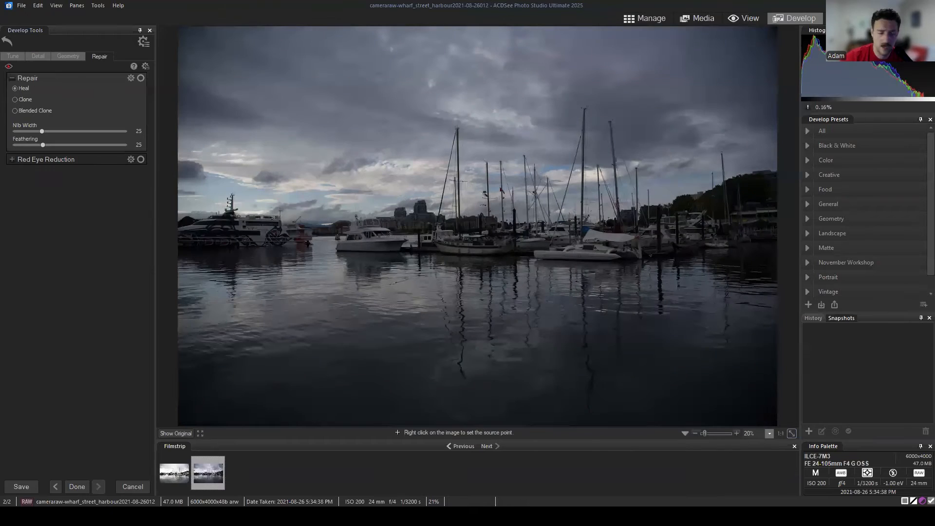
# Step: Cycle through the Tune, Detail, Geometry and Repair tool sets, ending on Tune
pyautogui.click(14, 56)
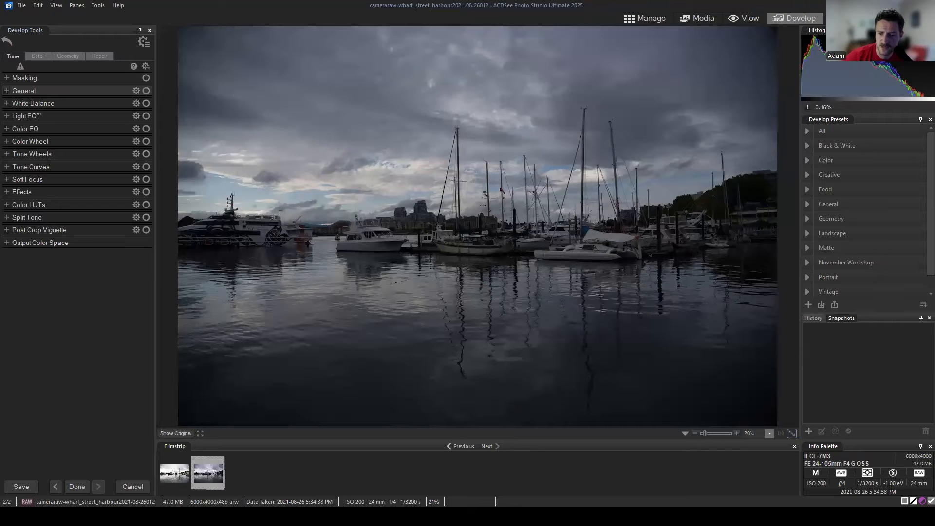
pyautogui.click(28, 55)
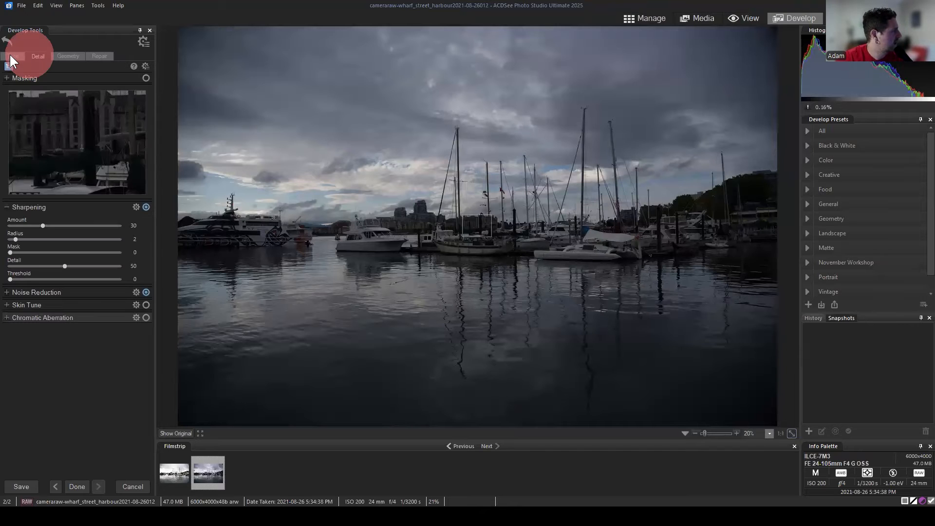
pyautogui.click(13, 56)
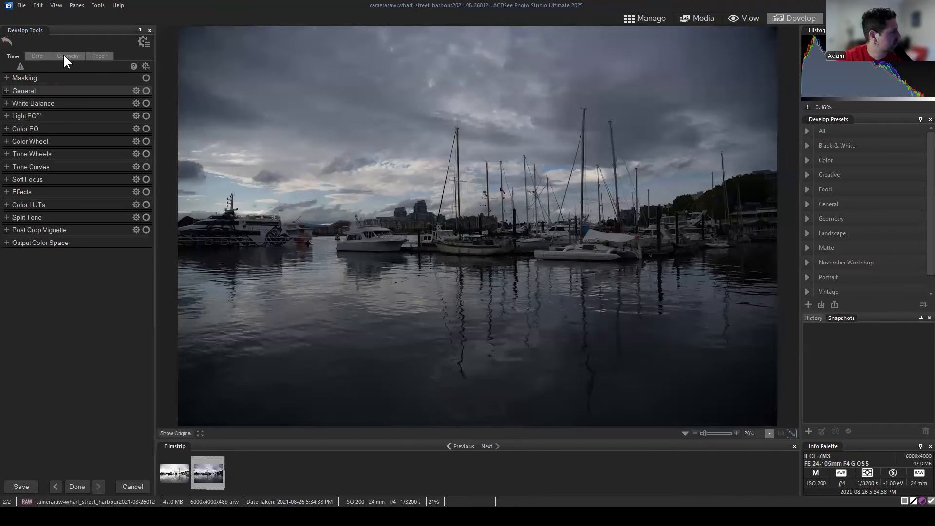
pyautogui.click(64, 56)
pyautogui.click(99, 56)
pyautogui.click(14, 56)
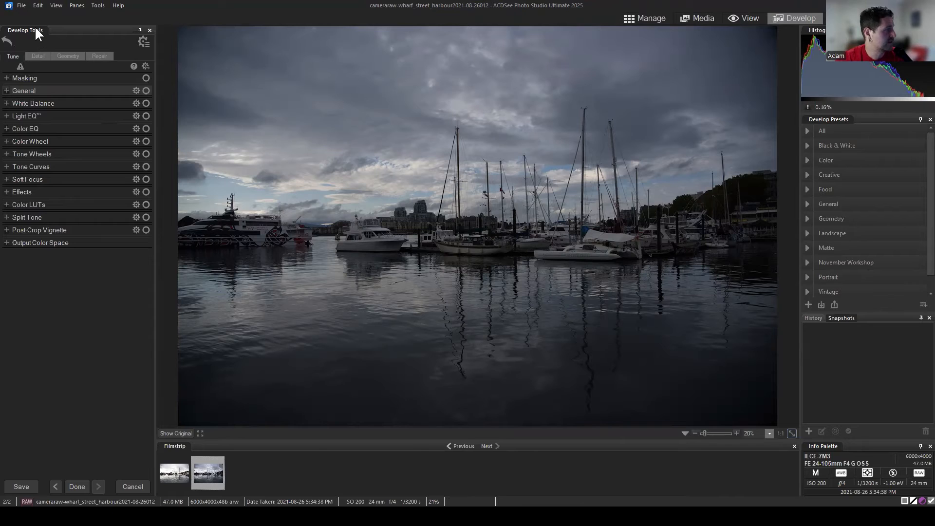
# Step: Undock the Develop Tools pane, try docking it on the opposite side of the image, and return it to its original place
pyautogui.moveTo(35, 28); pyautogui.dragTo(583, 44)
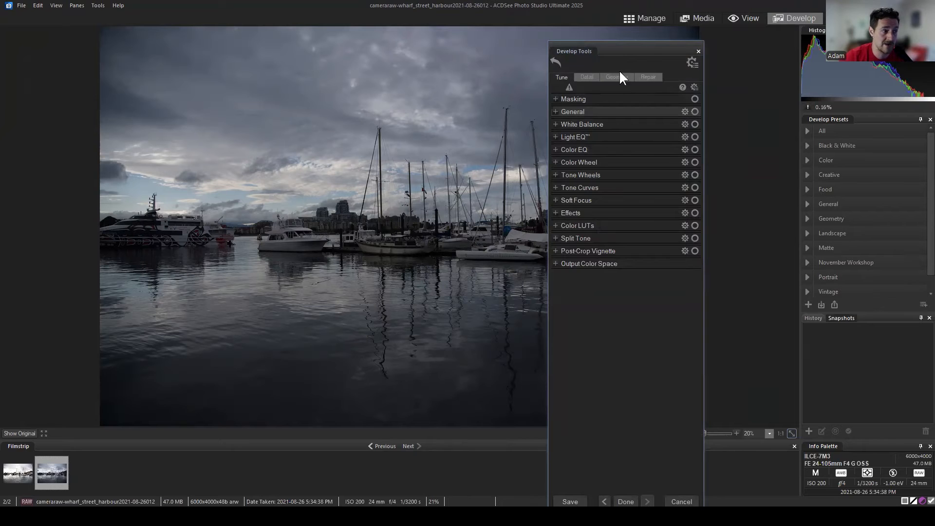
pyautogui.moveTo(618, 45); pyautogui.dragTo(18, 260)
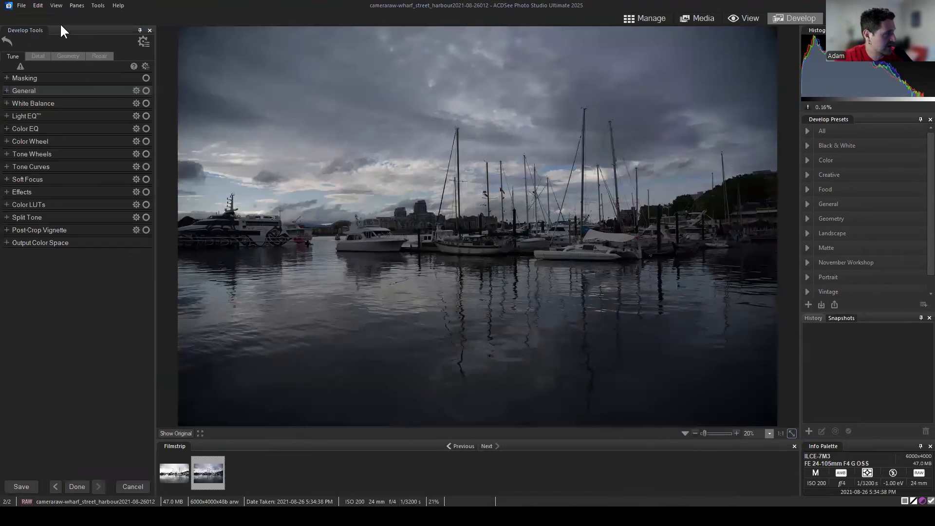
pyautogui.moveTo(60, 29); pyautogui.dragTo(23, 258)
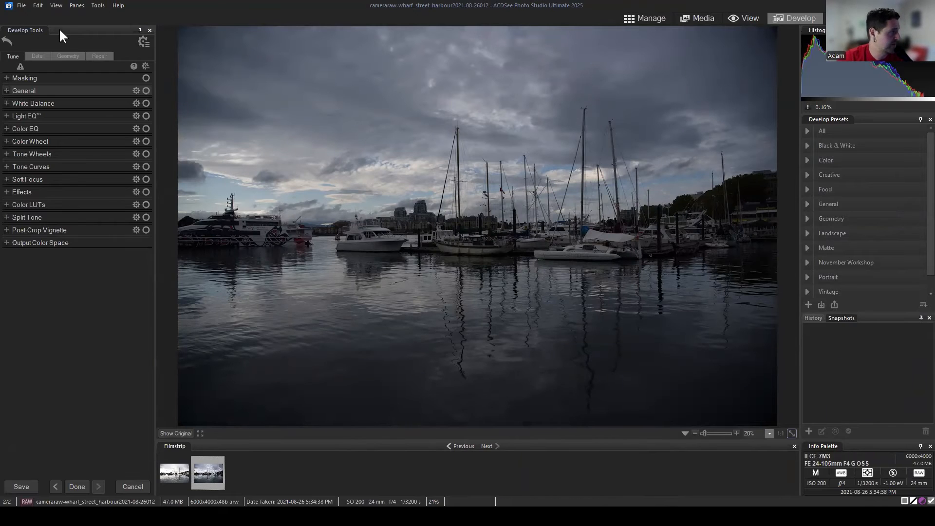
pyautogui.moveTo(60, 28); pyautogui.dragTo(849, 206)
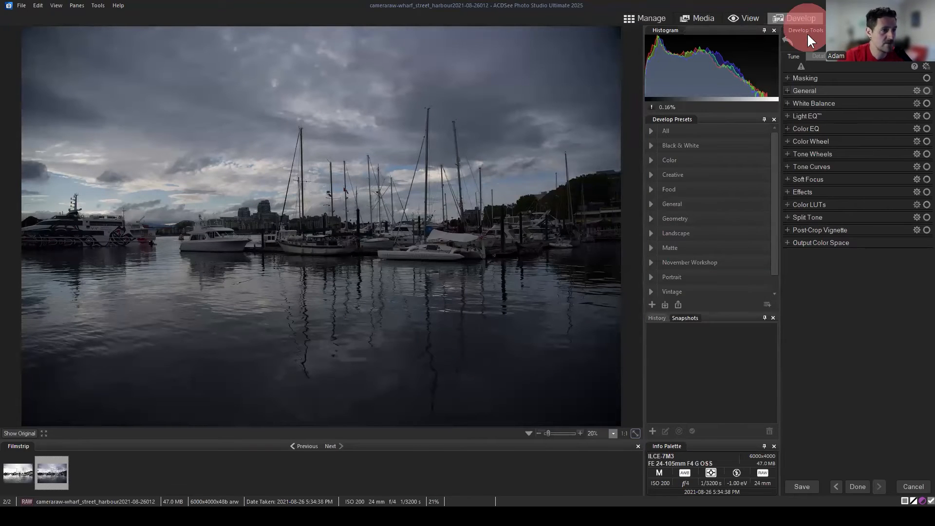
pyautogui.moveTo(808, 33); pyautogui.dragTo(22, 257)
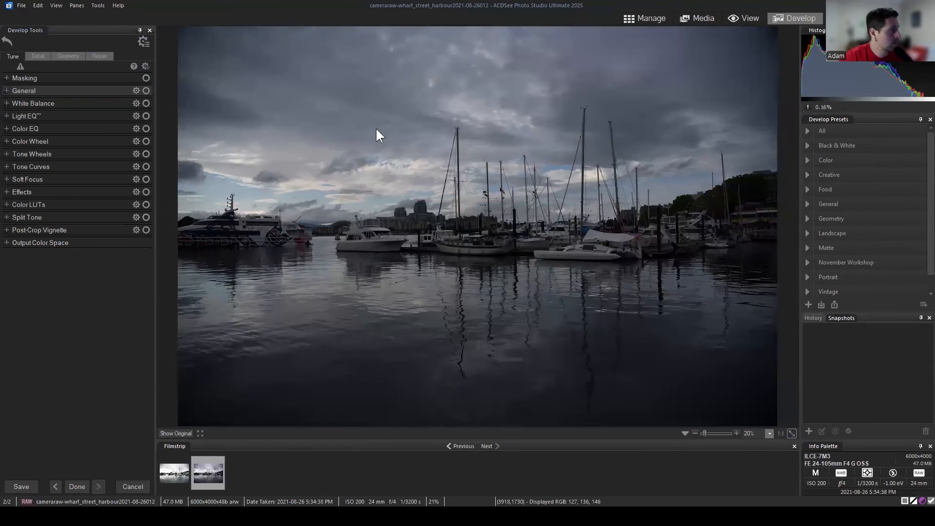
# Step: In the Geometry tool set, collapse Crop and straighten the photo 1.1 degrees to the right with Rotate & Straighten
pyautogui.click(95, 56)
pyautogui.click(40, 56)
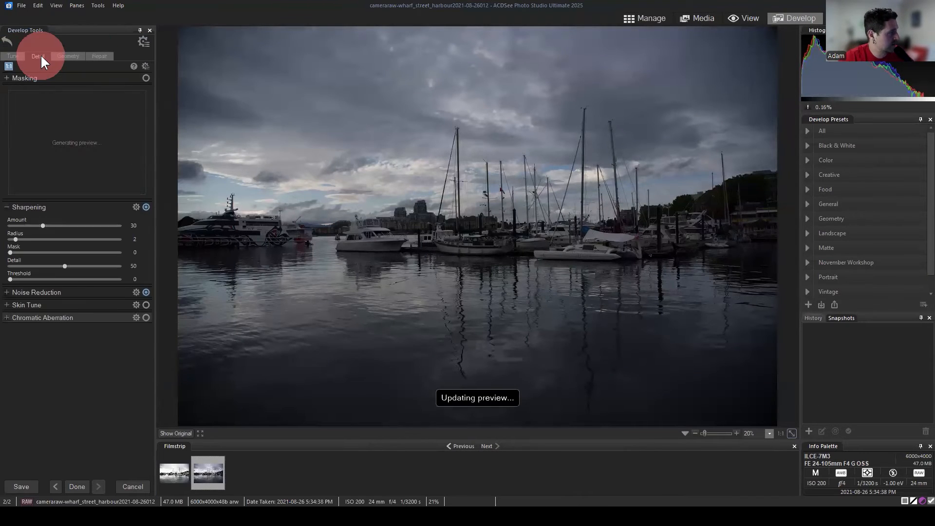
pyautogui.click(73, 56)
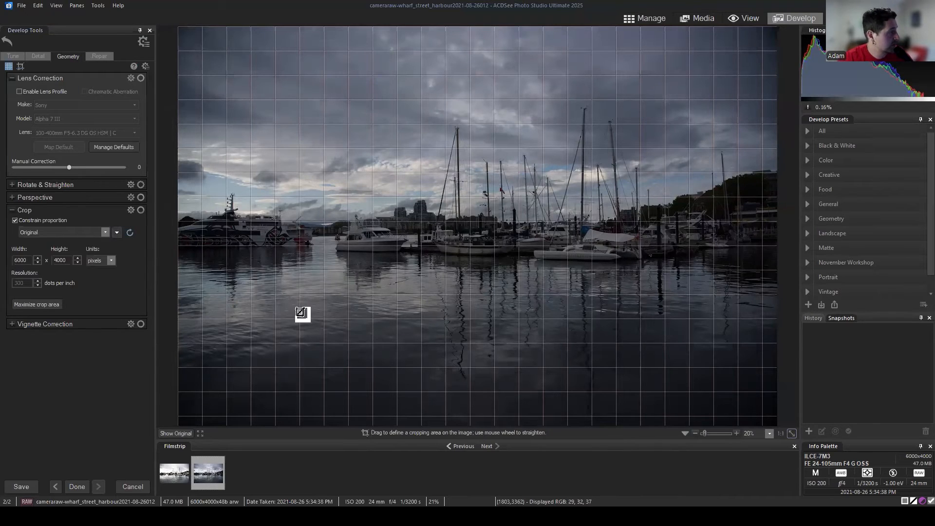
pyautogui.click(10, 210)
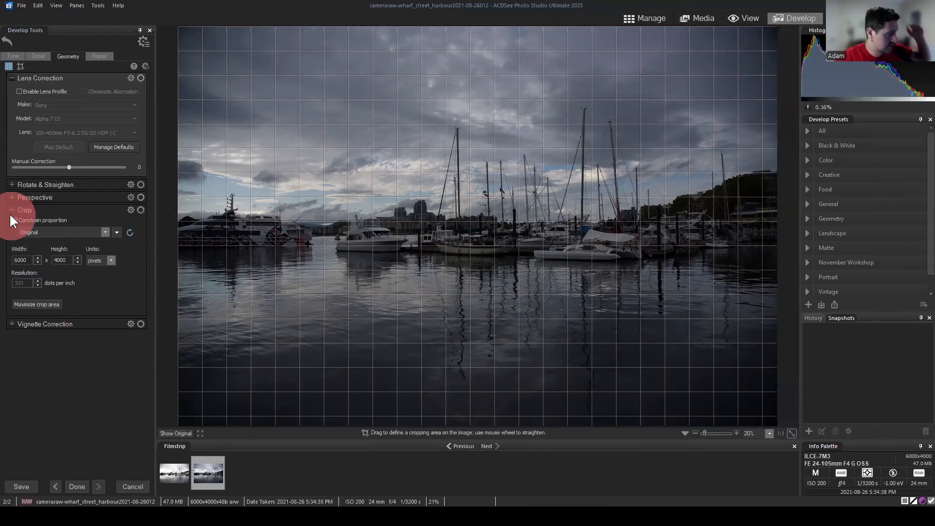
pyautogui.click(42, 185)
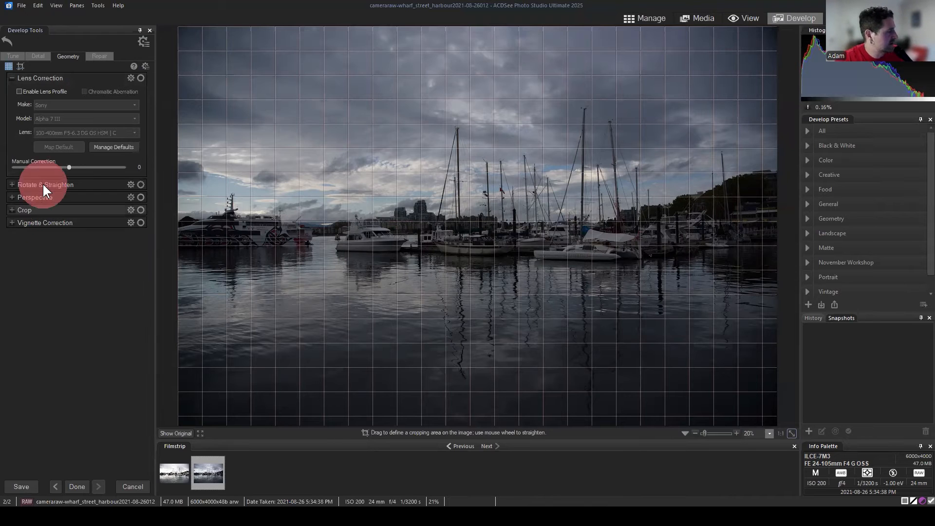
pyautogui.moveTo(71, 221)
pyautogui.mouseDown()
pyautogui.moveTo(101, 217)
pyautogui.moveTo(43, 219)
pyautogui.moveTo(87, 220)
pyautogui.moveTo(78, 218)
pyautogui.mouseUp()
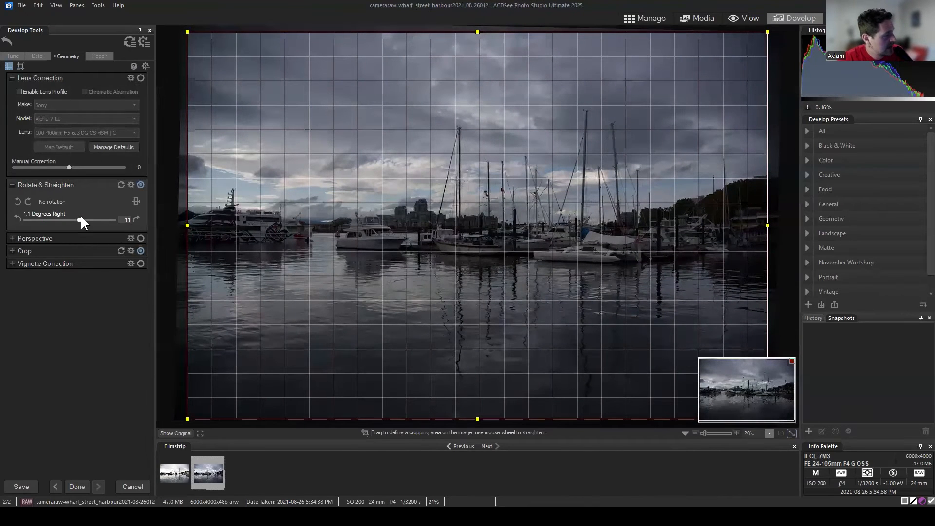
# Step: Switch between the Tune and Geometry tool sets to compare how the straightened photo is displayed, ending on Tune
pyautogui.click(13, 55)
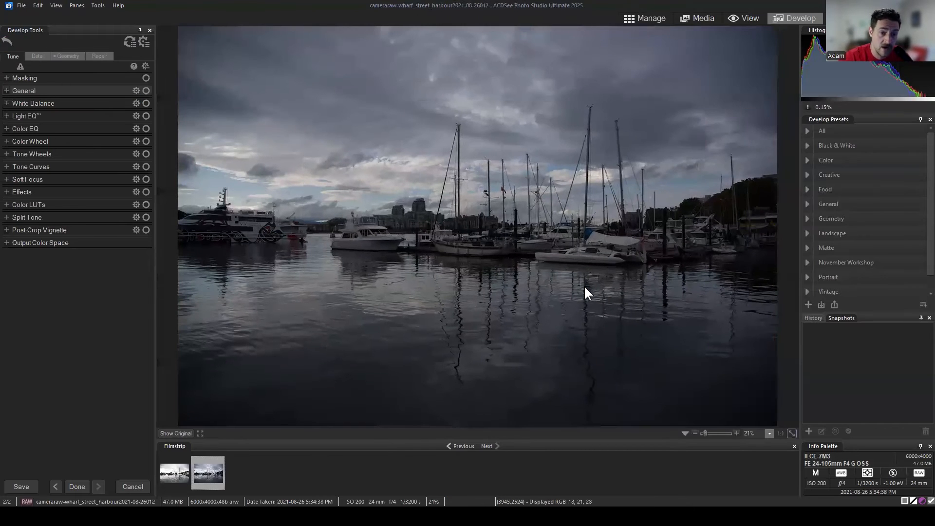
pyautogui.click(71, 56)
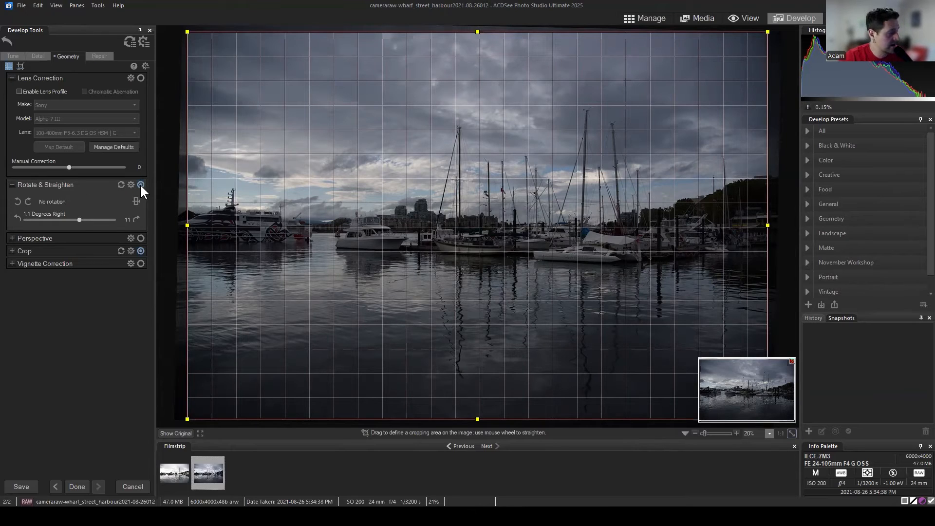
pyautogui.click(54, 54)
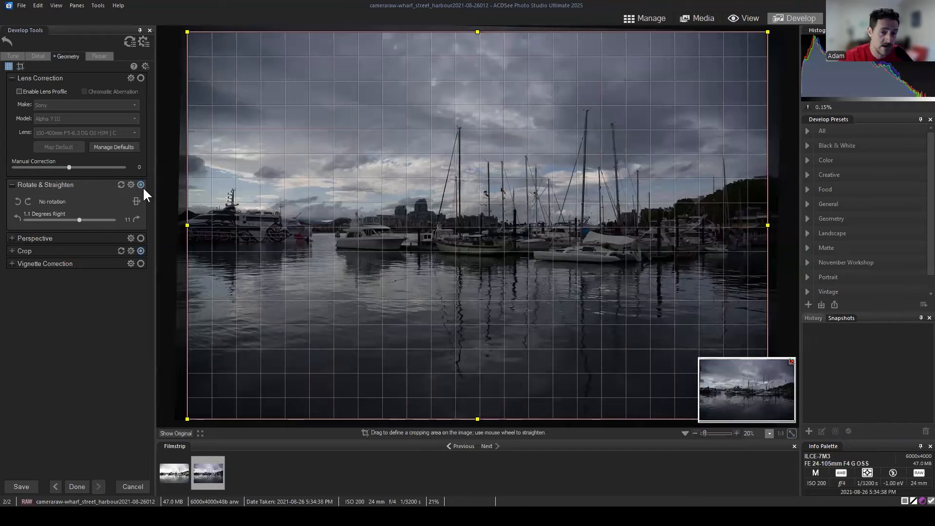
pyautogui.click(13, 56)
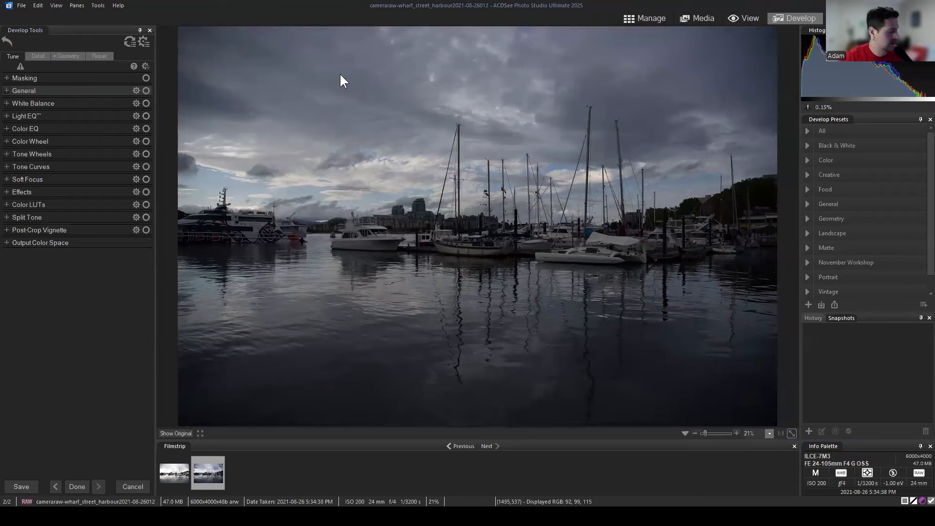
# Step: Check the straightened RAW photo in Manage mode and return to its Geometry tools in Develop mode
pyautogui.click(643, 18)
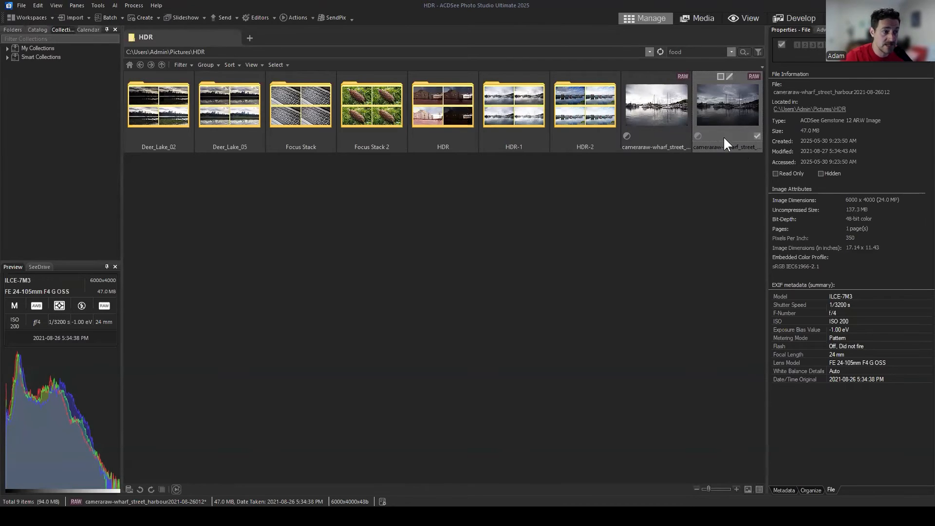
pyautogui.click(784, 16)
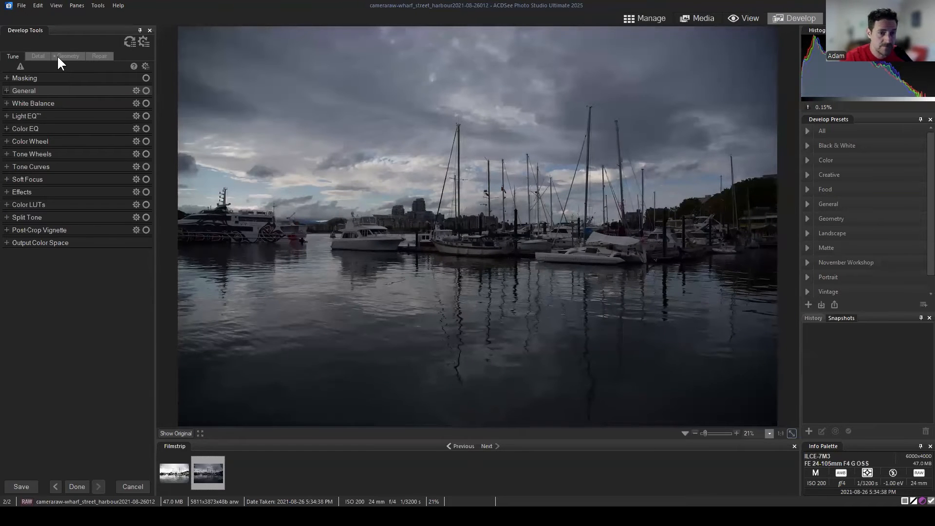
pyautogui.click(59, 56)
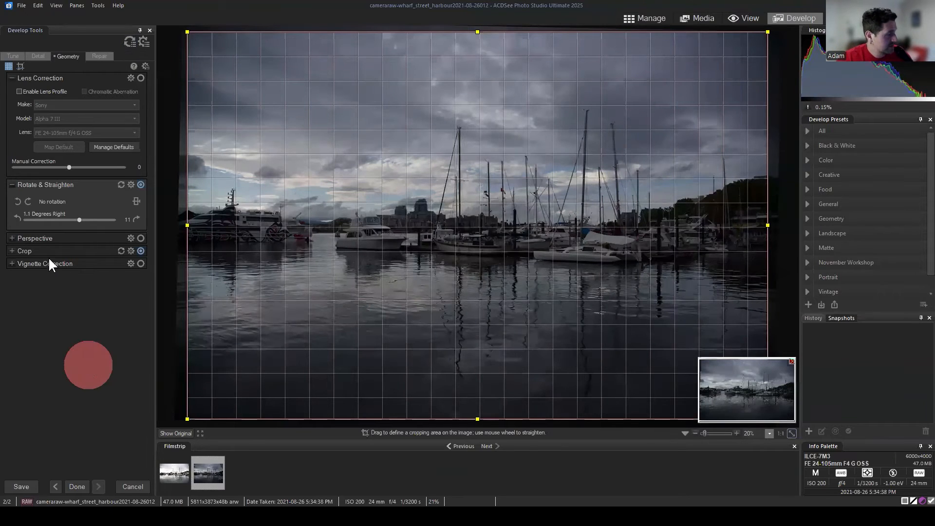
# Step: Expand Perspective and Crop and resize the crop frame at its original proportions to about 5765 x 3843 pixels
pyautogui.click(34, 237)
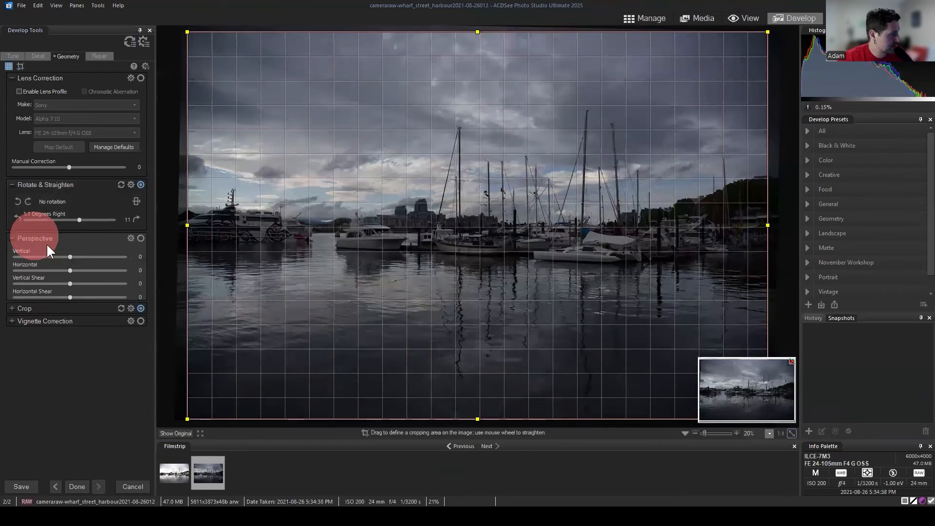
pyautogui.click(31, 311)
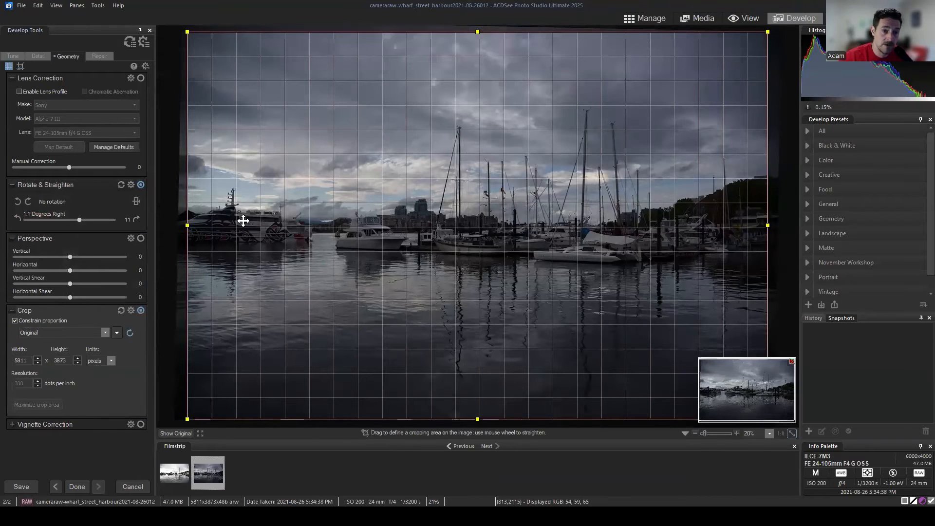
pyautogui.moveTo(187, 225); pyautogui.dragTo(149, 198)
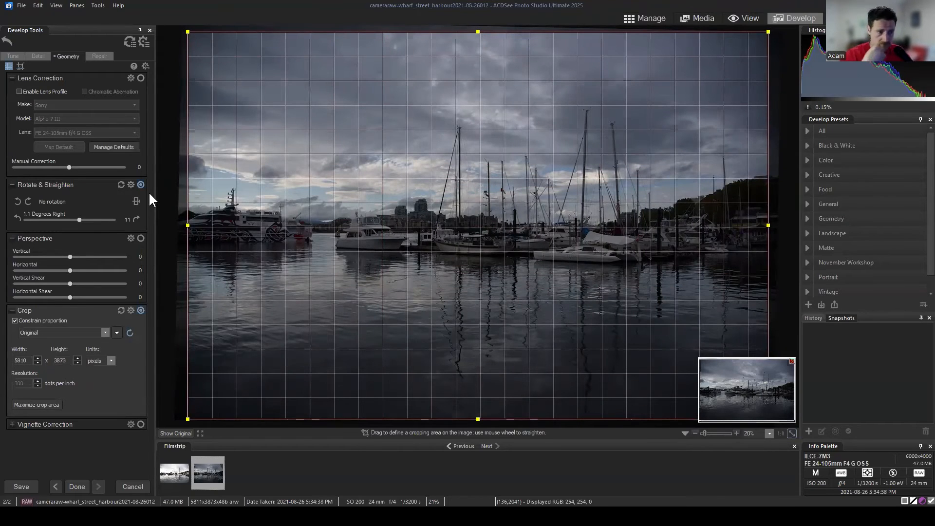
pyautogui.moveTo(188, 225); pyautogui.dragTo(205, 211)
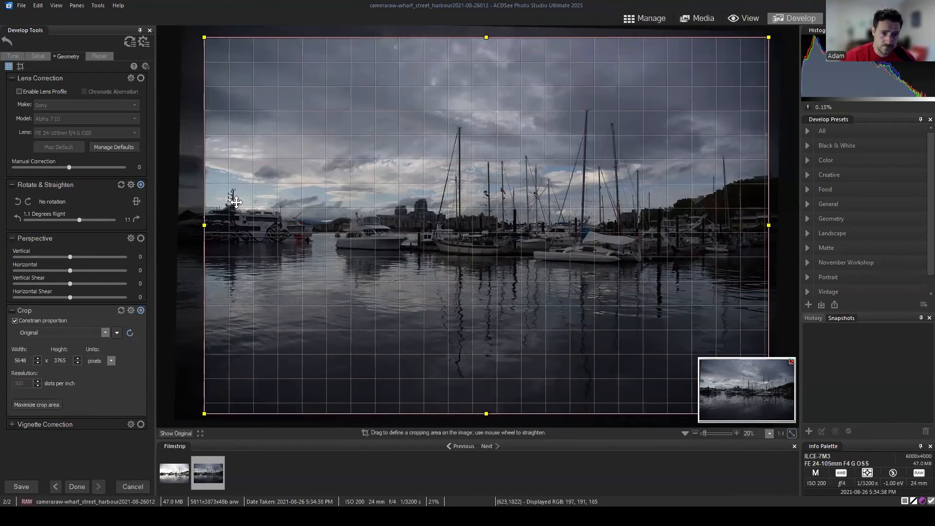
pyautogui.moveTo(205, 225); pyautogui.dragTo(268, 211)
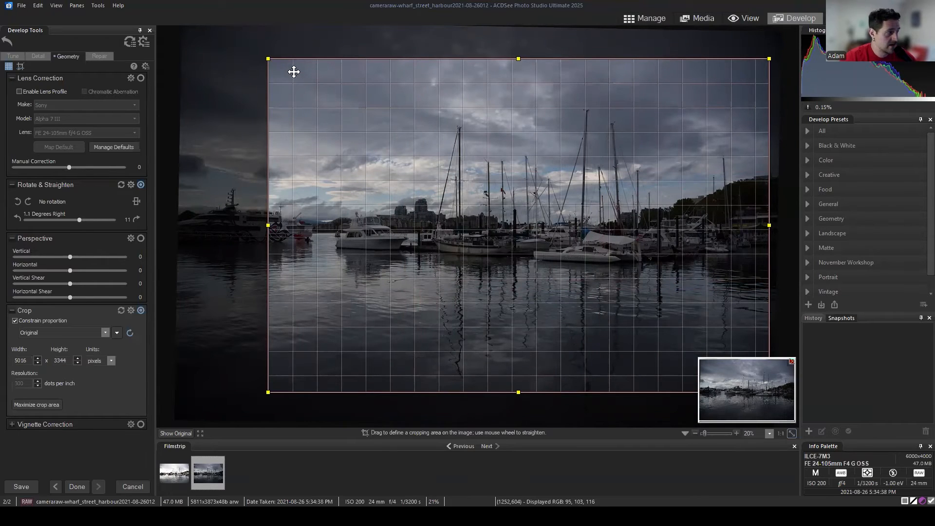
pyautogui.moveTo(265, 225); pyautogui.dragTo(191, 223)
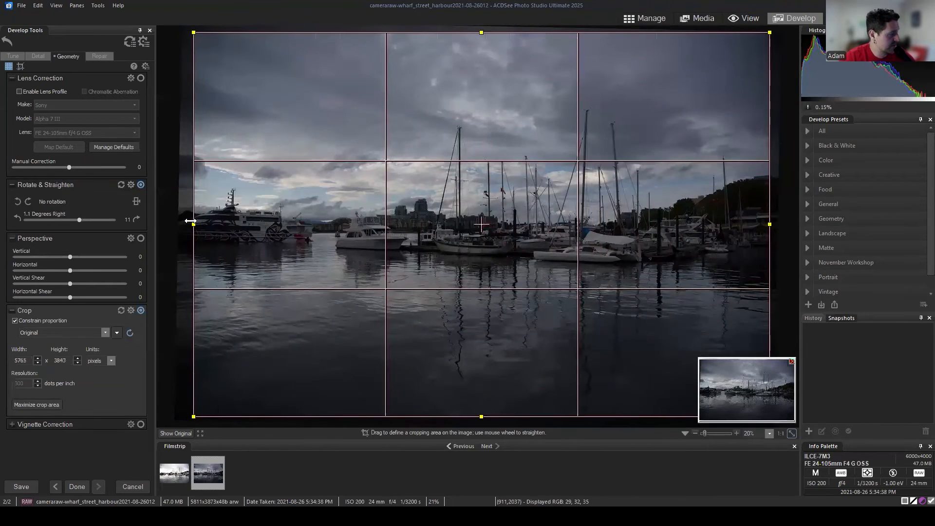
# Step: Turn off Constrain proportion, shrink the crop frame to about 3966 x 2718 pixels and reposition it over the central boats
pyautogui.click(15, 321)
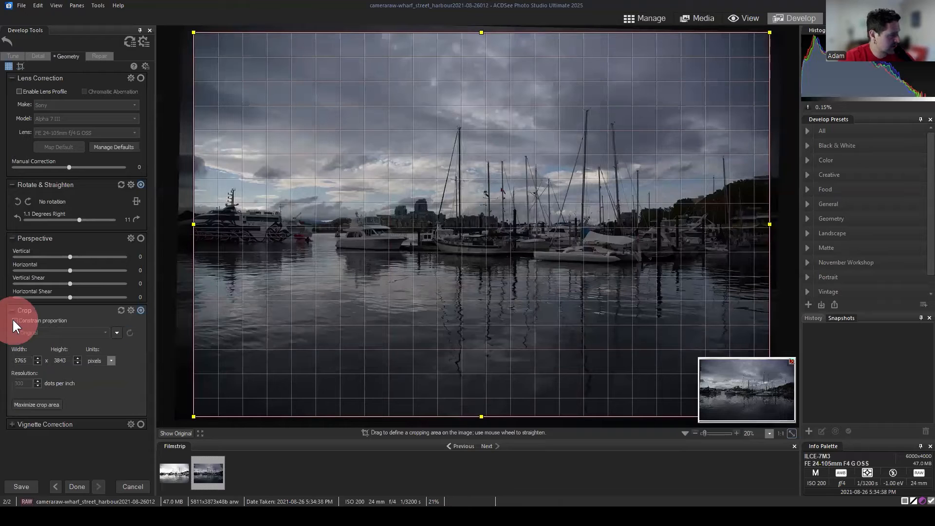
pyautogui.moveTo(194, 224); pyautogui.dragTo(374, 223)
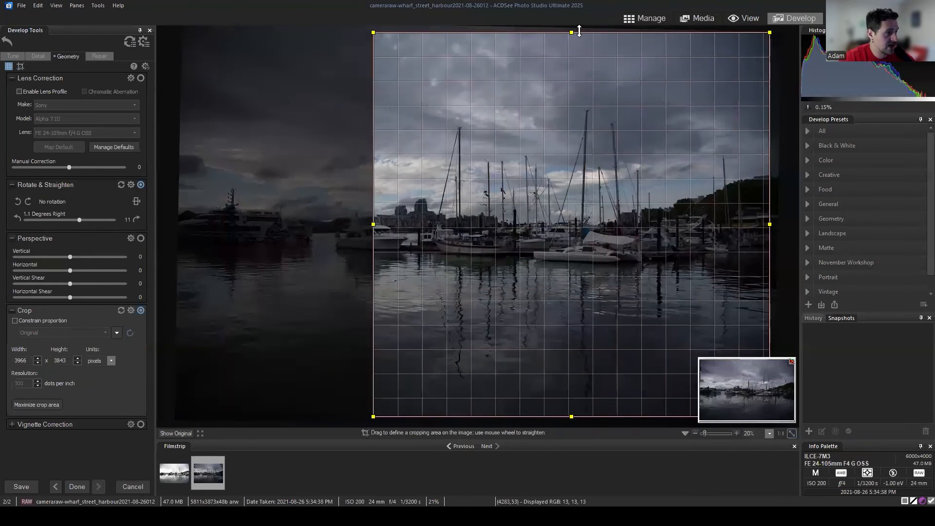
pyautogui.moveTo(574, 32); pyautogui.dragTo(575, 144)
pyautogui.moveTo(578, 269); pyautogui.dragTo(505, 213)
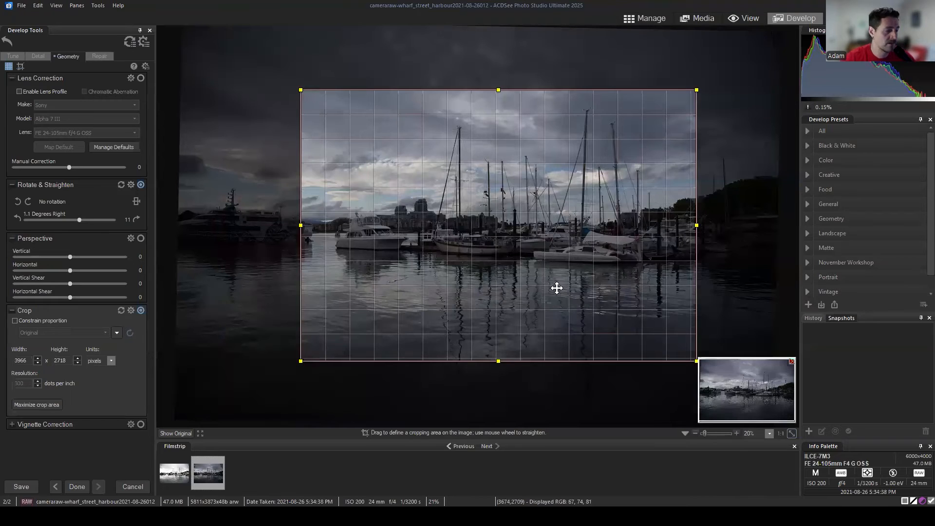
pyautogui.moveTo(595, 293); pyautogui.dragTo(601, 282)
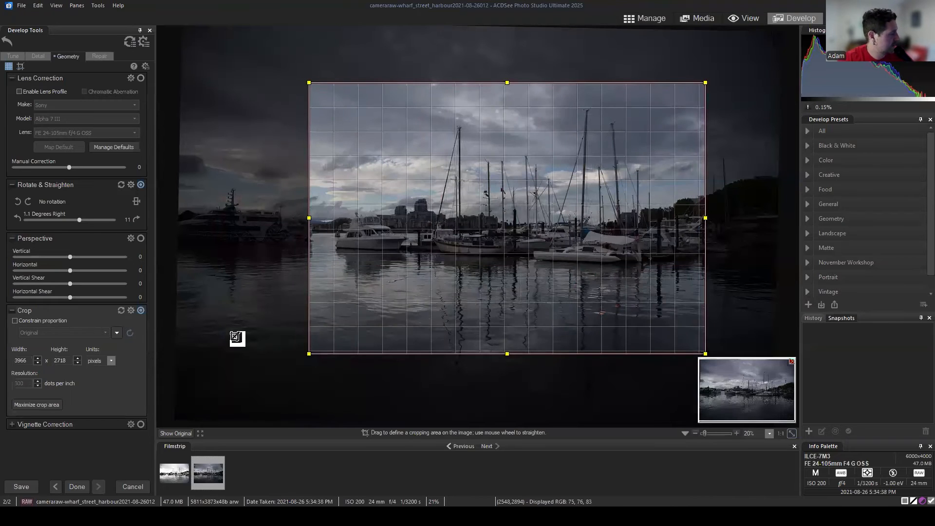
# Step: Reset the Crop and Rotate & Straighten settings to their defaults and collapse the Crop group
pyautogui.click(121, 310)
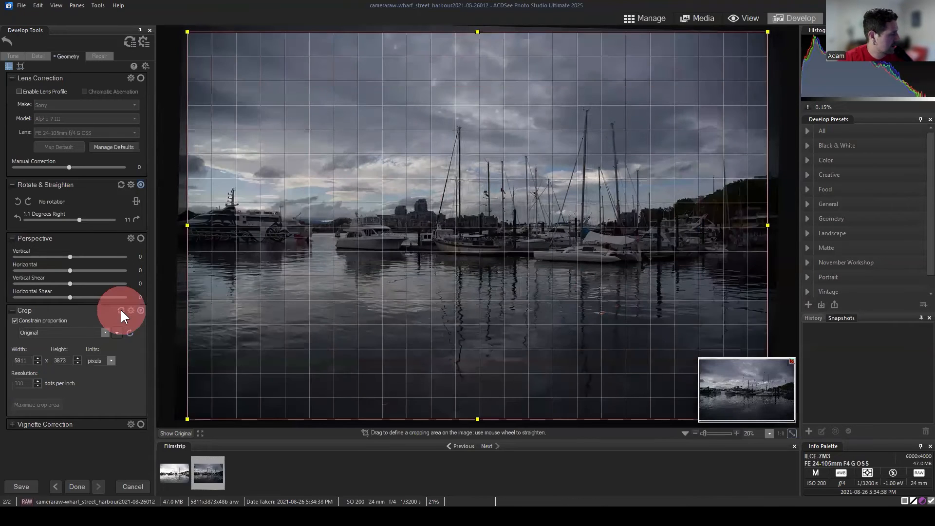
pyautogui.click(121, 185)
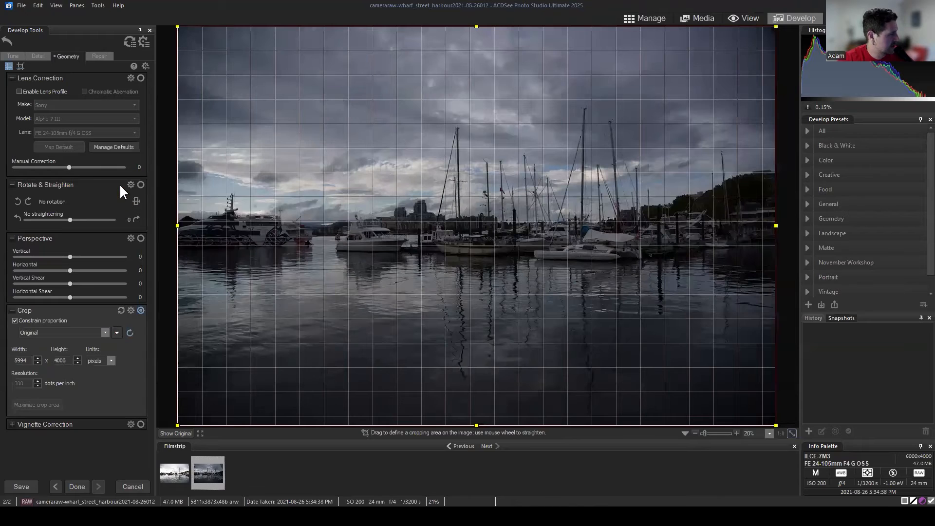
pyautogui.click(11, 310)
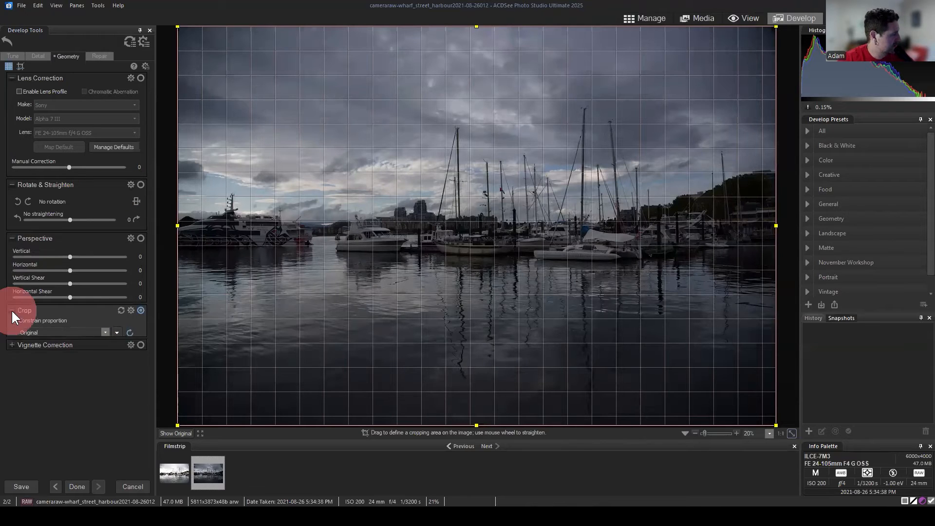
pyautogui.click(121, 310)
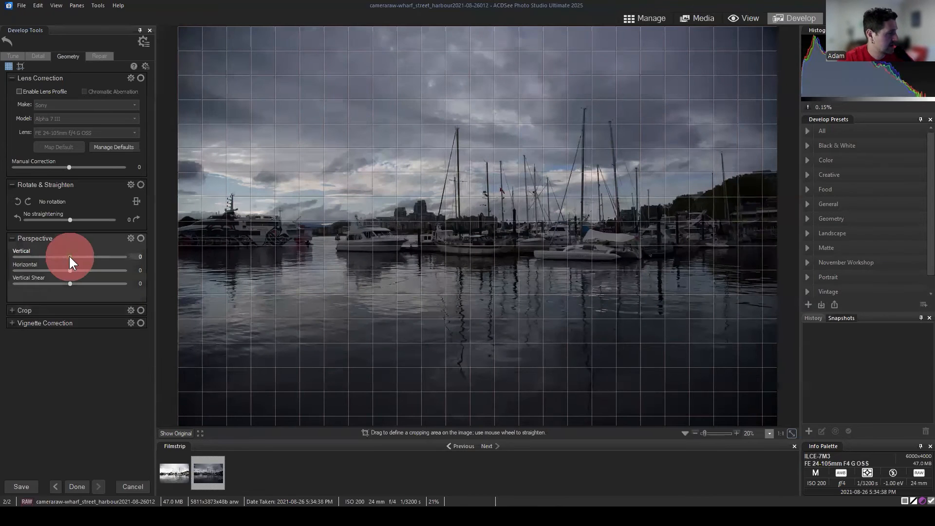
# Step: Try Perspective adjustments of about 30 Vertical, 32 Horizontal and 39 Vertical Shear, returning each slider to 0
pyautogui.moveTo(70, 256); pyautogui.dragTo(86, 258)
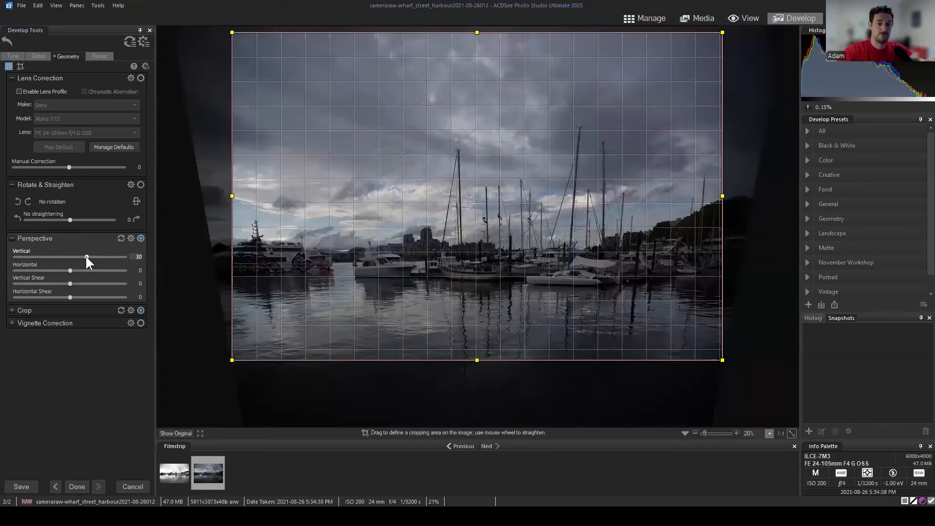
pyautogui.moveTo(85, 258)
pyautogui.mouseDown()
pyautogui.moveTo(54, 255)
pyautogui.moveTo(86, 268)
pyautogui.mouseUp()
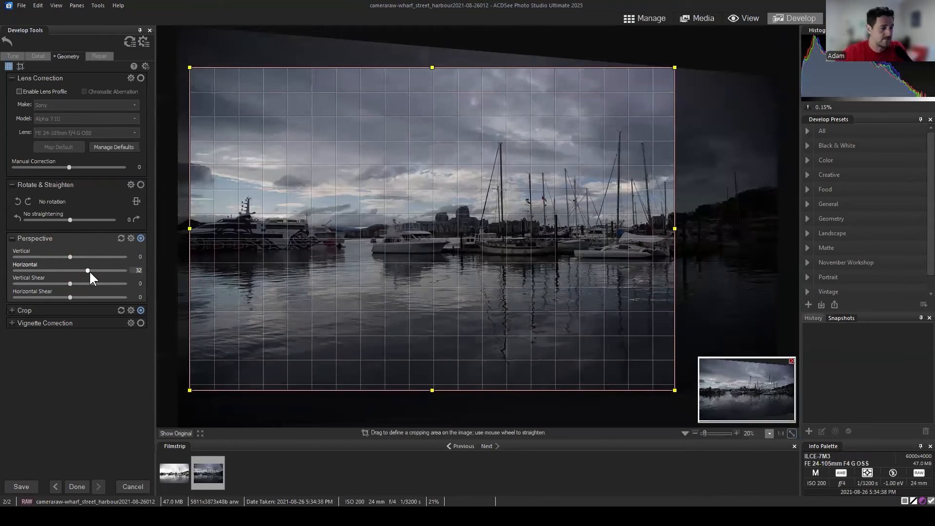
pyautogui.doubleClick(89, 271)
pyautogui.moveTo(64, 267); pyautogui.dragTo(95, 283)
pyautogui.doubleClick(61, 267)
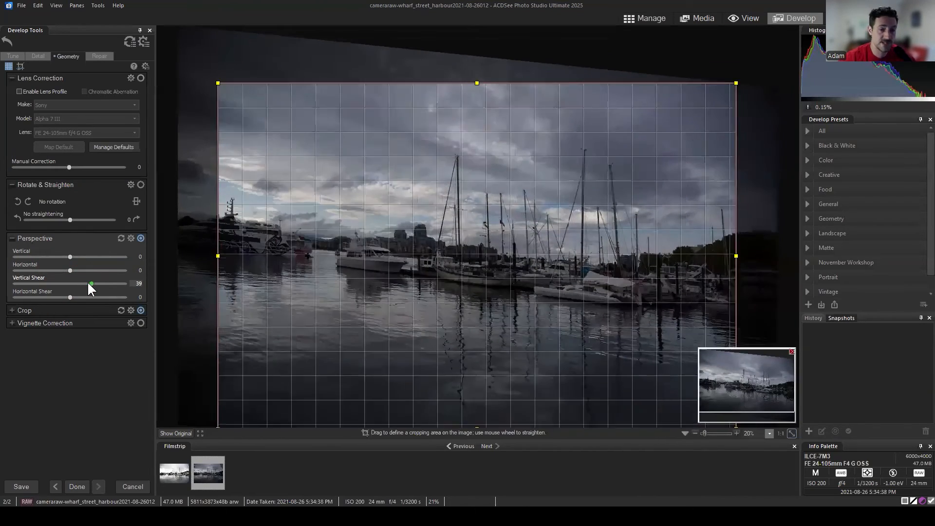
pyautogui.doubleClick(82, 281)
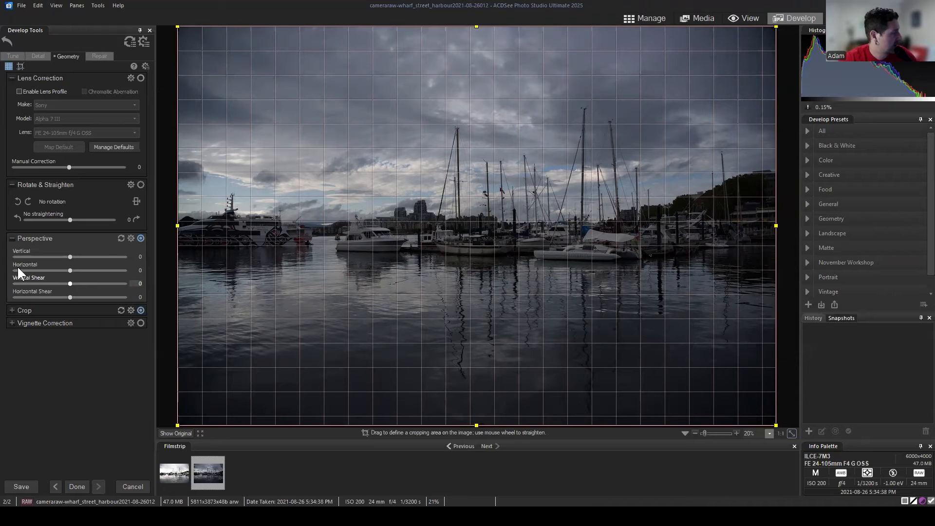
# Step: Reset the Perspective group and collapse both Perspective and Rotate & Straighten
pyautogui.click(120, 237)
pyautogui.click(12, 238)
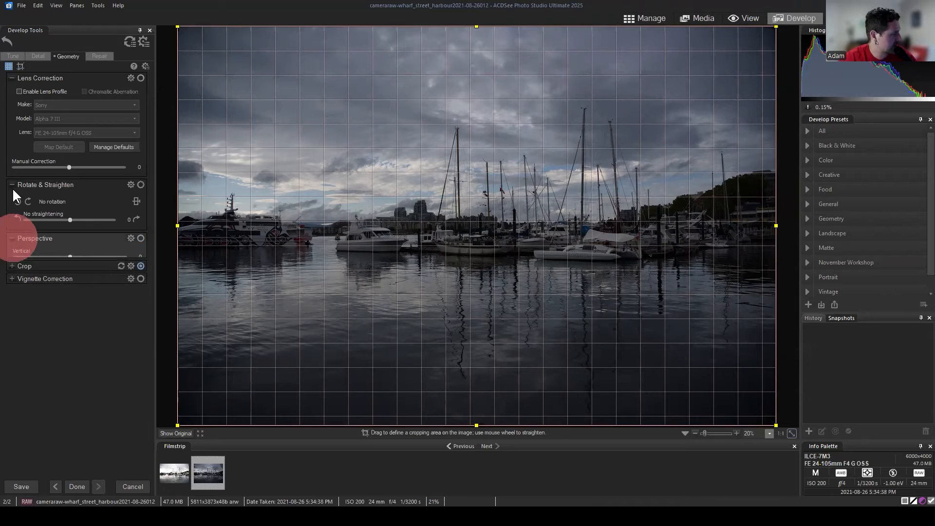
pyautogui.click(12, 185)
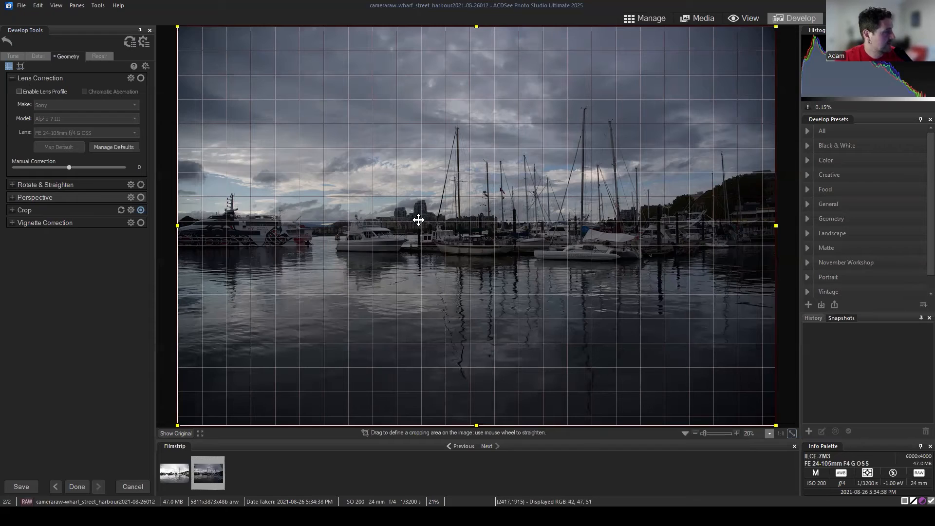
# Step: Toggle the Sony FE 24-105mm f/4 G OSS lens profile on and off to compare the distortion correction, leaving it disabled
pyautogui.click(20, 92)
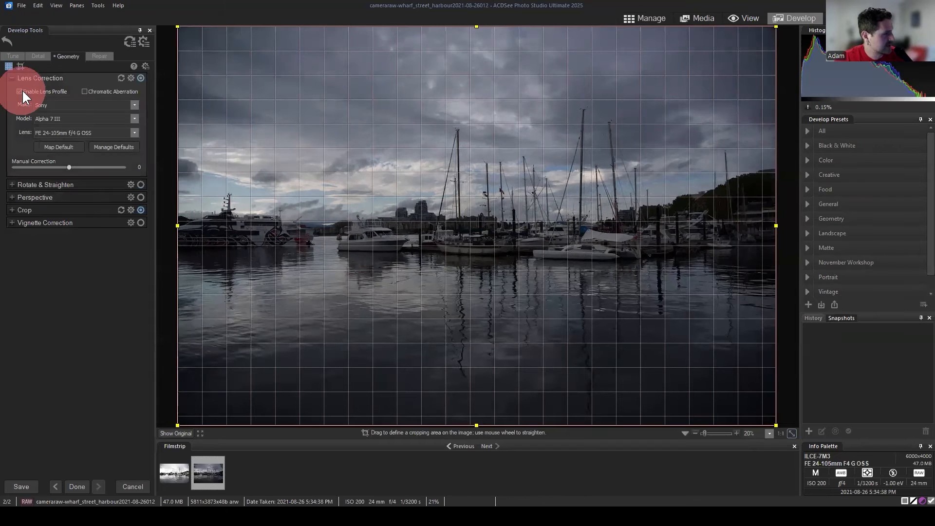
pyautogui.click(19, 91)
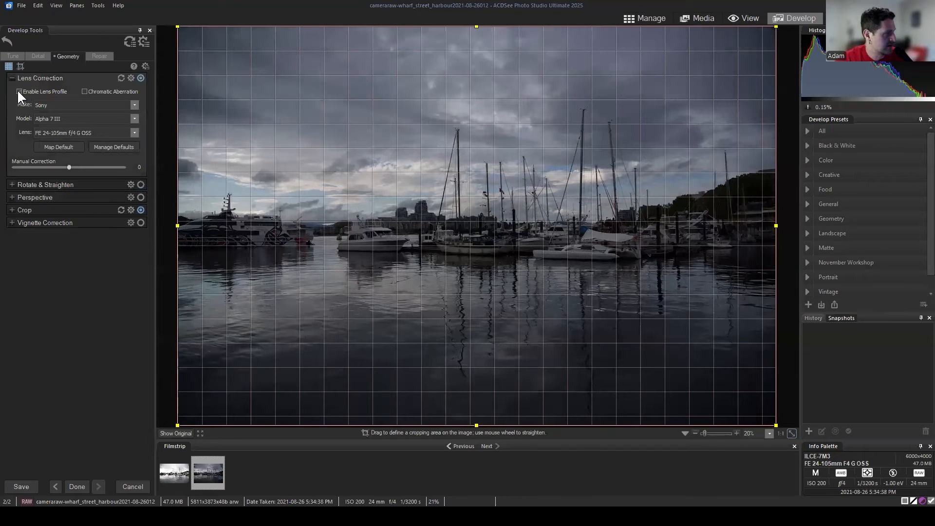
pyautogui.click(19, 92)
pyautogui.click(18, 91)
pyautogui.click(18, 92)
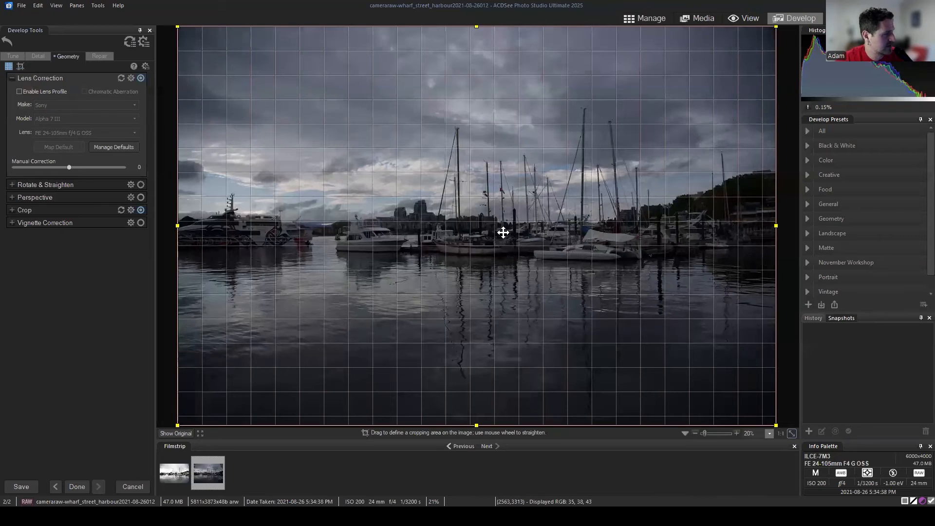
# Step: Enable the lens profile and review the available choices for camera Make, Model and Lens
pyautogui.click(19, 92)
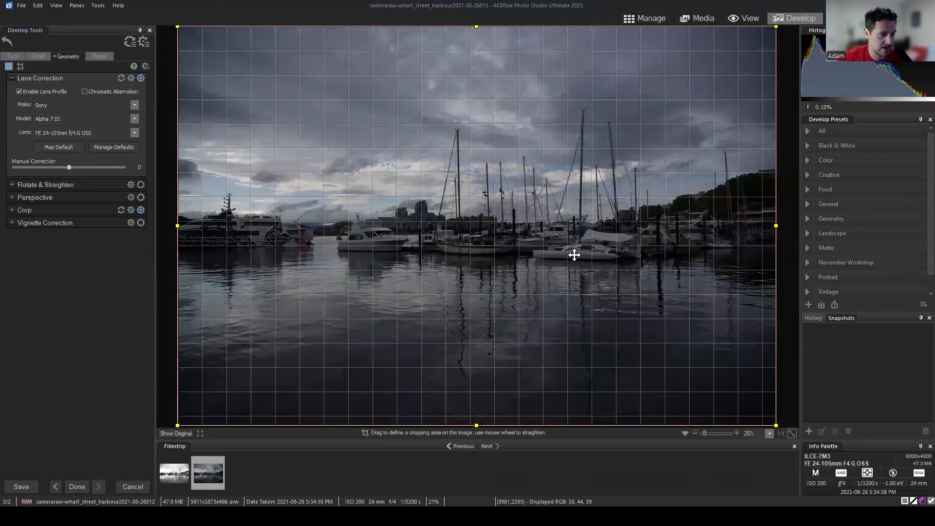
pyautogui.click(134, 105)
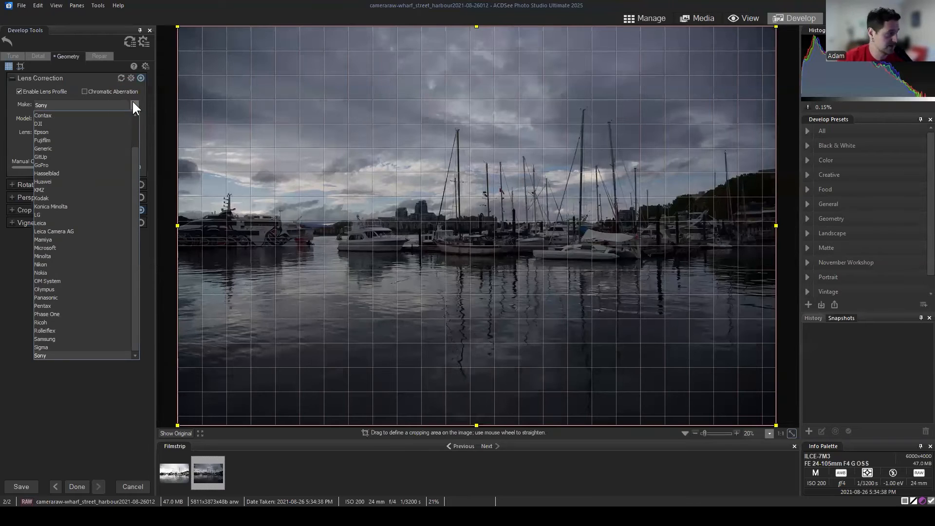
pyautogui.click(133, 104)
pyautogui.click(135, 117)
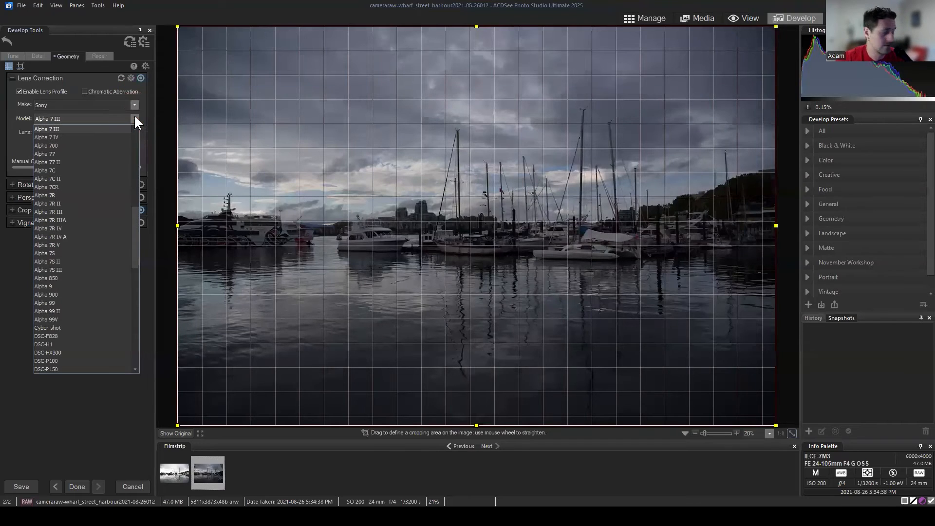
pyautogui.click(135, 118)
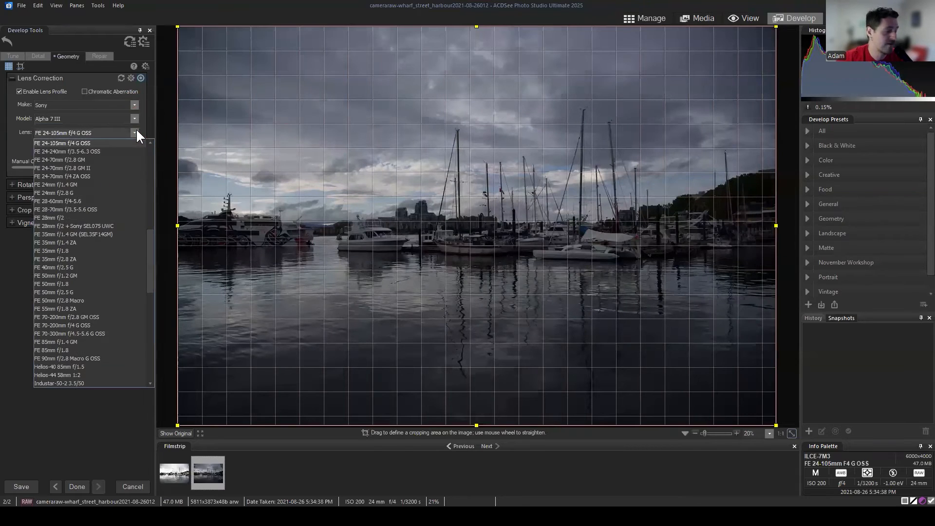
pyautogui.click(137, 131)
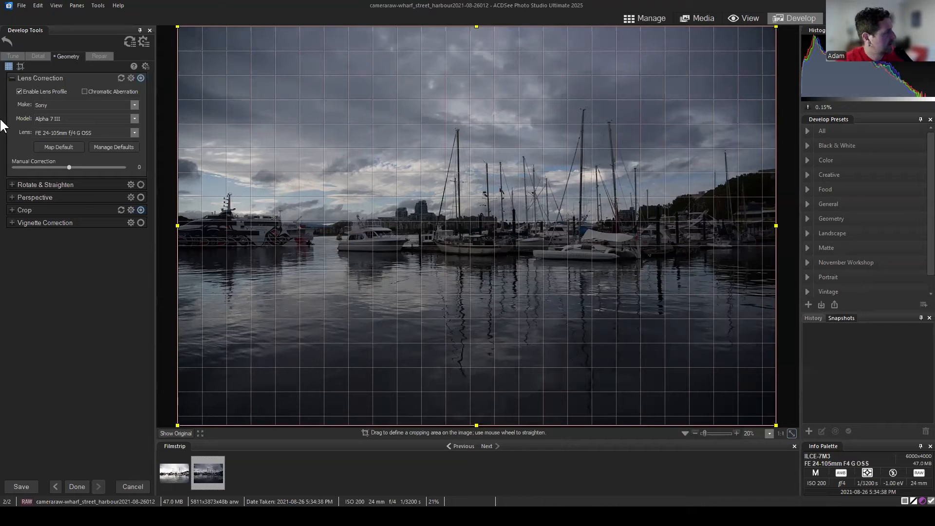
# Step: Reset all Develop adjustments to their defaults and switch to the Detail tools
pyautogui.click(129, 42)
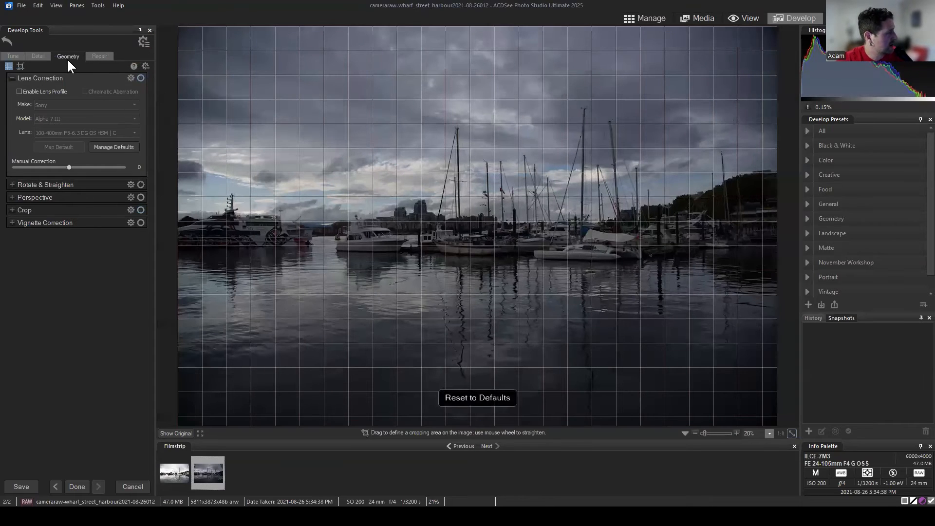
pyautogui.click(93, 56)
pyautogui.click(43, 57)
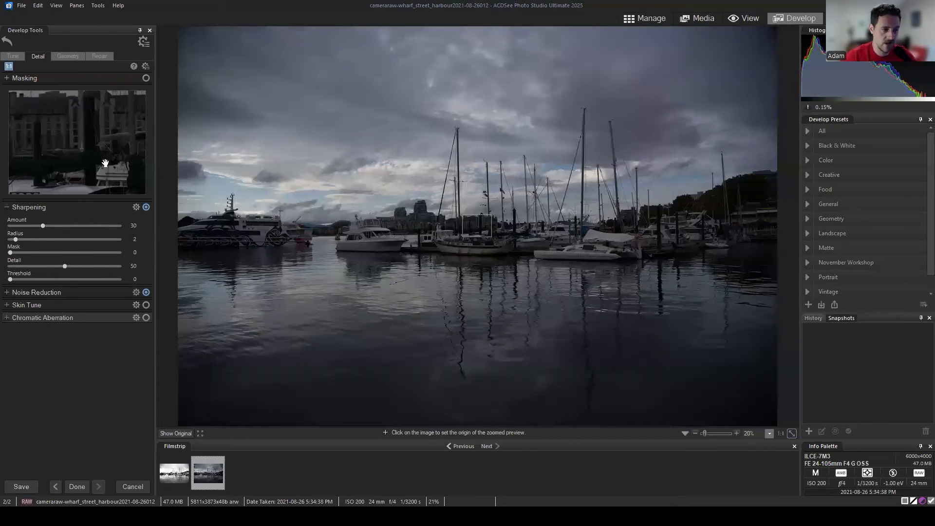
pyautogui.moveTo(105, 163); pyautogui.dragTo(148, 161)
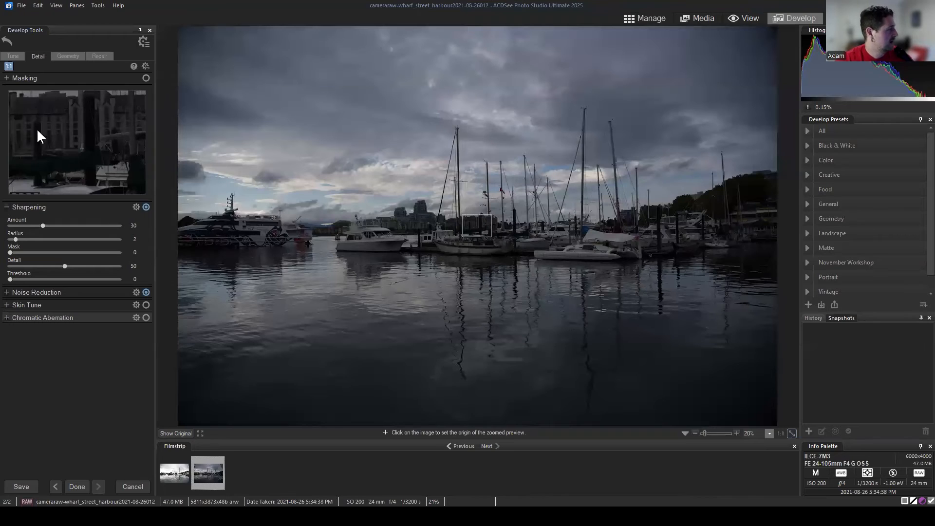
pyautogui.click(10, 56)
pyautogui.click(34, 55)
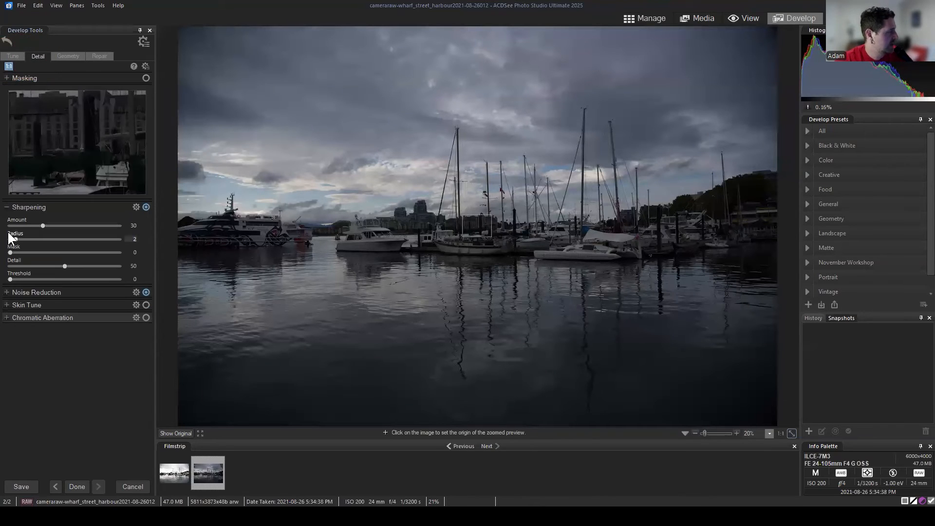
# Step: Collapse the Sharpening group and look over the masking options available for Detail adjustments
pyautogui.click(6, 207)
pyautogui.click(7, 78)
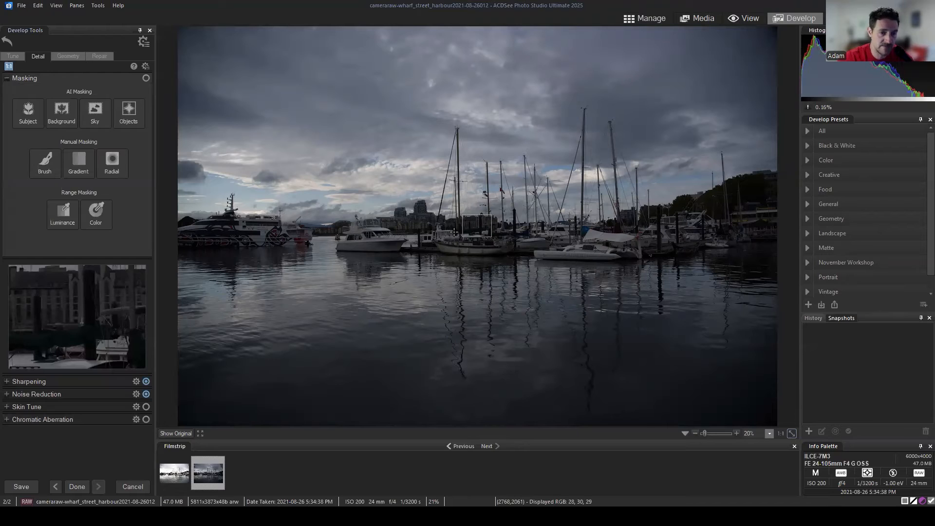
pyautogui.click(7, 78)
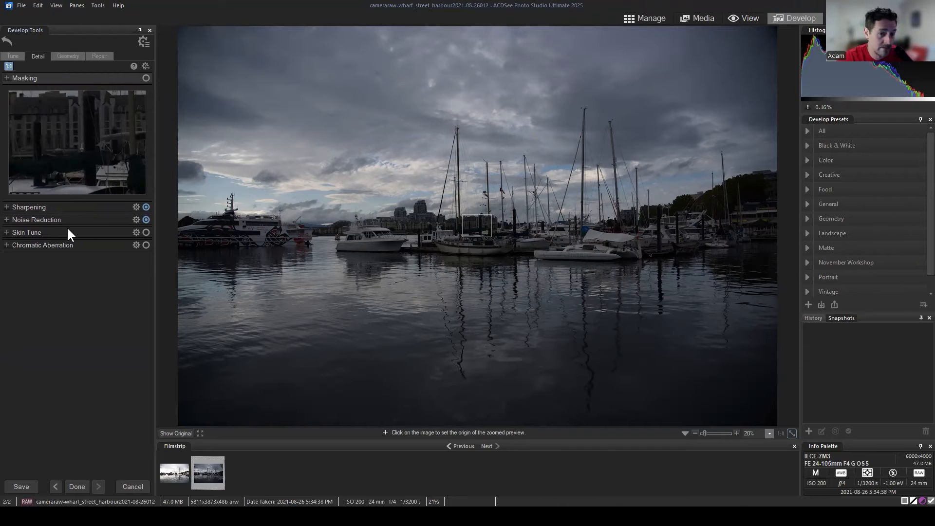
# Step: Try a Sharpening Amount of 100 with a Radius of 15, and reset the Sharpening group
pyautogui.click(5, 206)
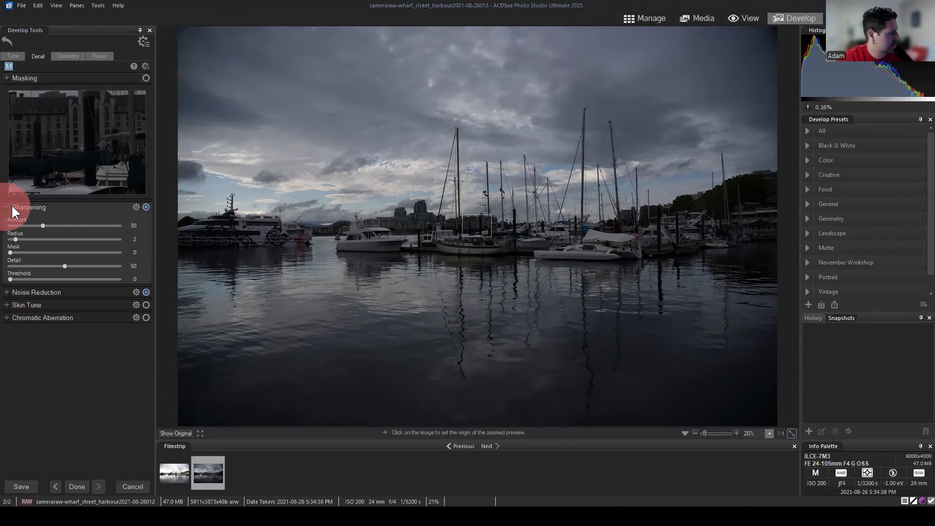
pyautogui.moveTo(39, 225); pyautogui.dragTo(204, 224)
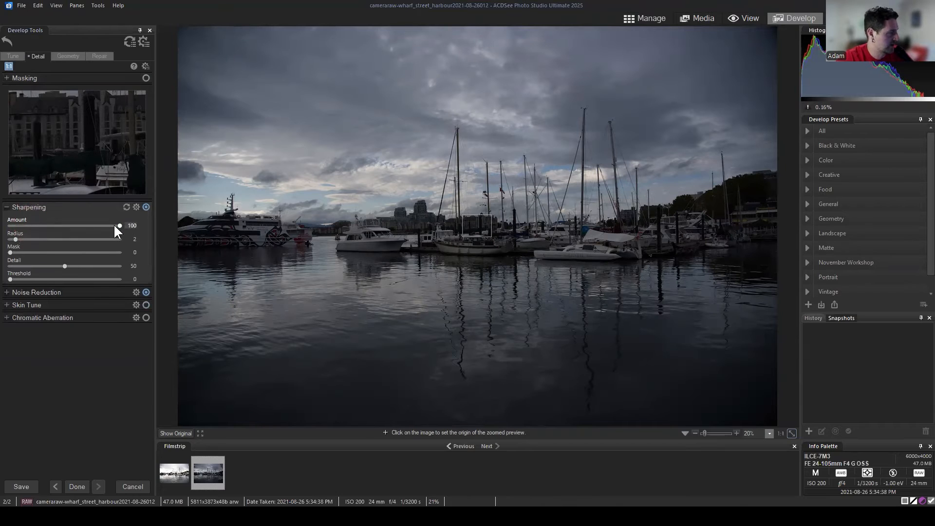
pyautogui.moveTo(15, 238); pyautogui.dragTo(106, 235)
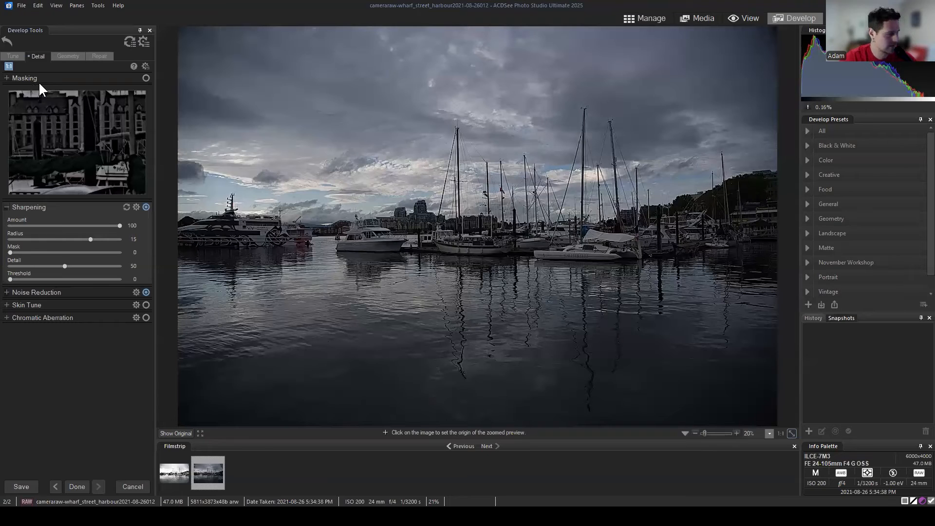
pyautogui.click(126, 207)
# Step: Try a Sharpness of 100 through an AI Sky mask, checking the mask overlay first, and reset the adjustments
pyautogui.click(6, 78)
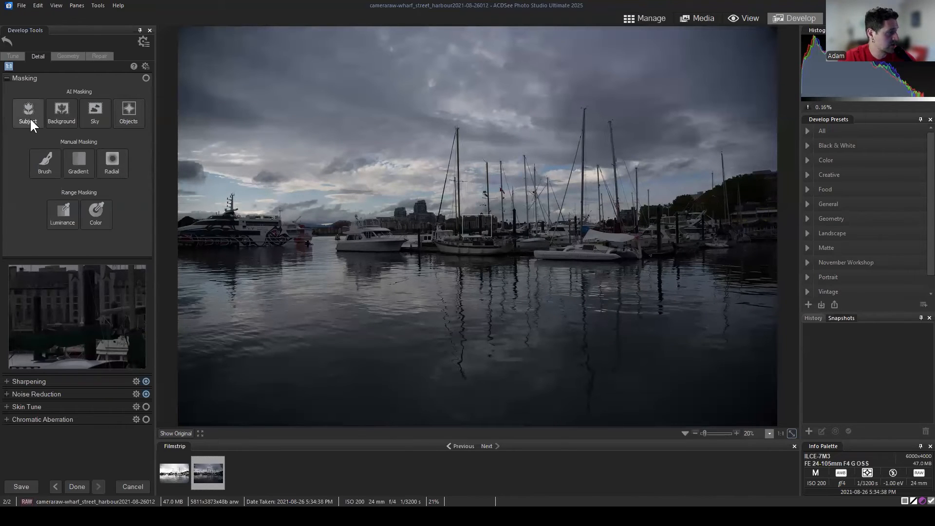
pyautogui.click(95, 110)
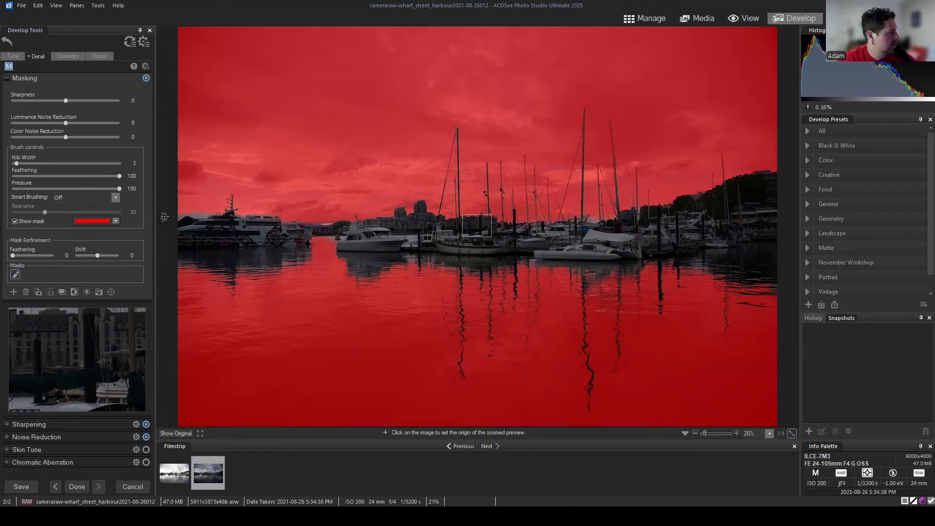
pyautogui.click(14, 221)
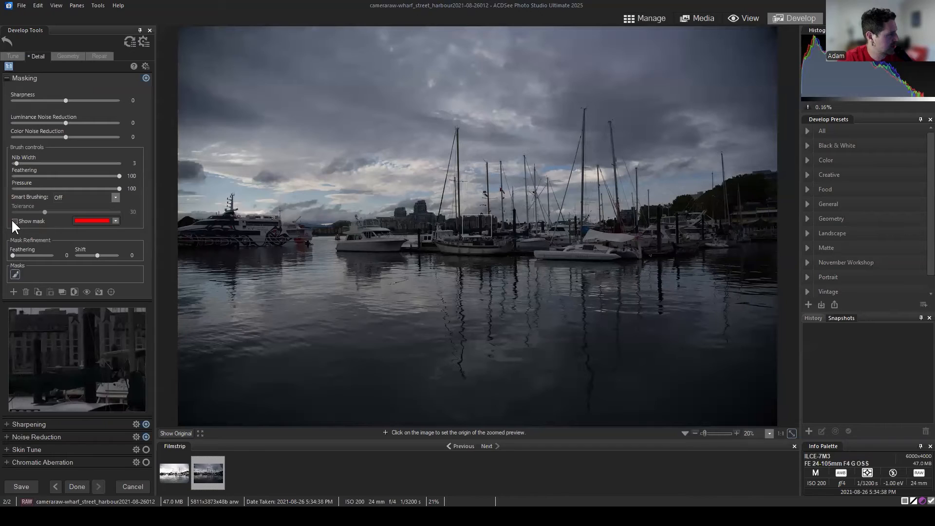
pyautogui.click(14, 222)
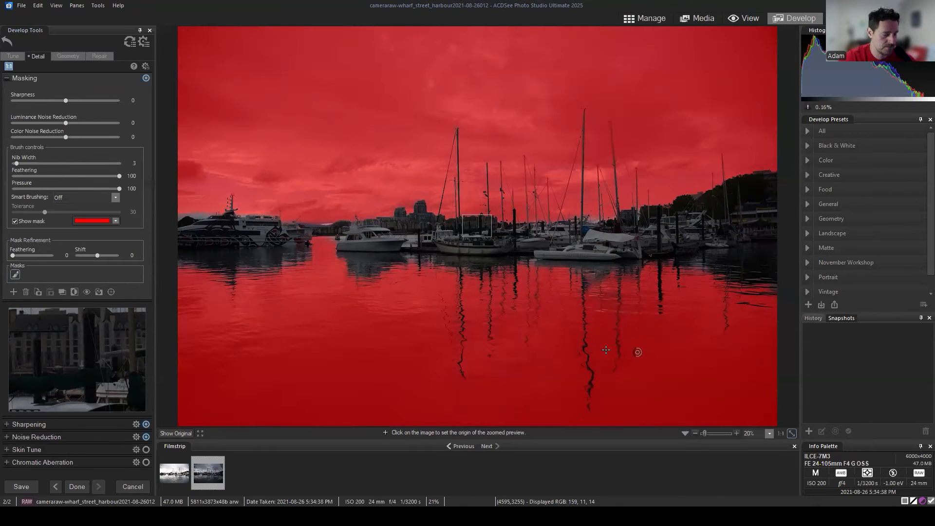
pyautogui.click(15, 221)
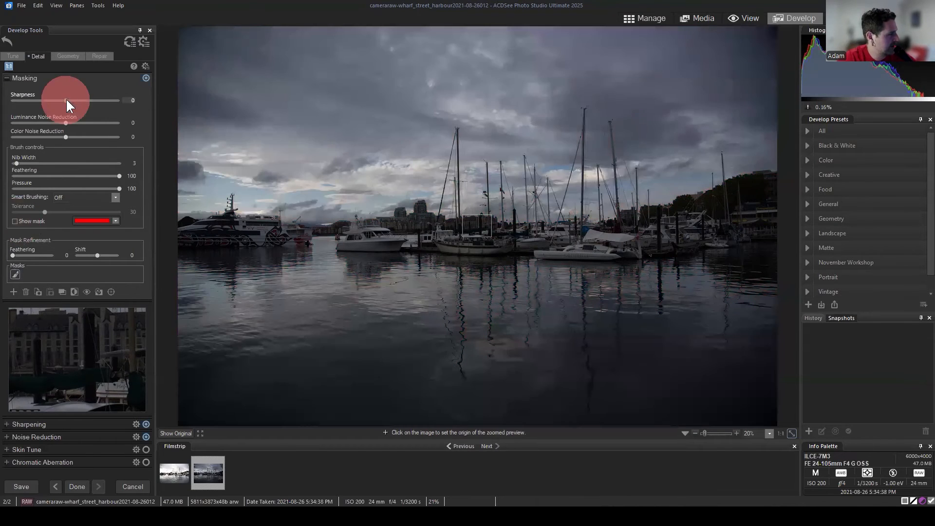
pyautogui.moveTo(66, 100); pyautogui.dragTo(136, 99)
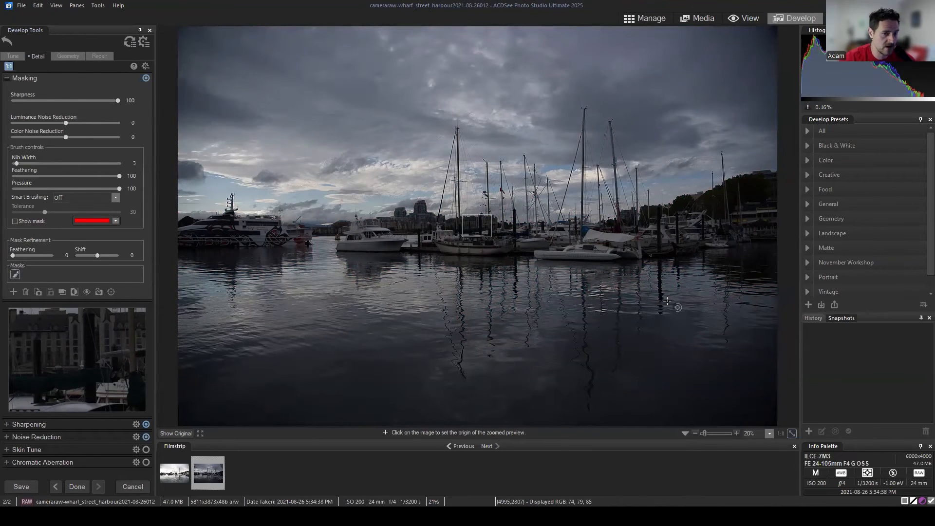
pyautogui.click(130, 43)
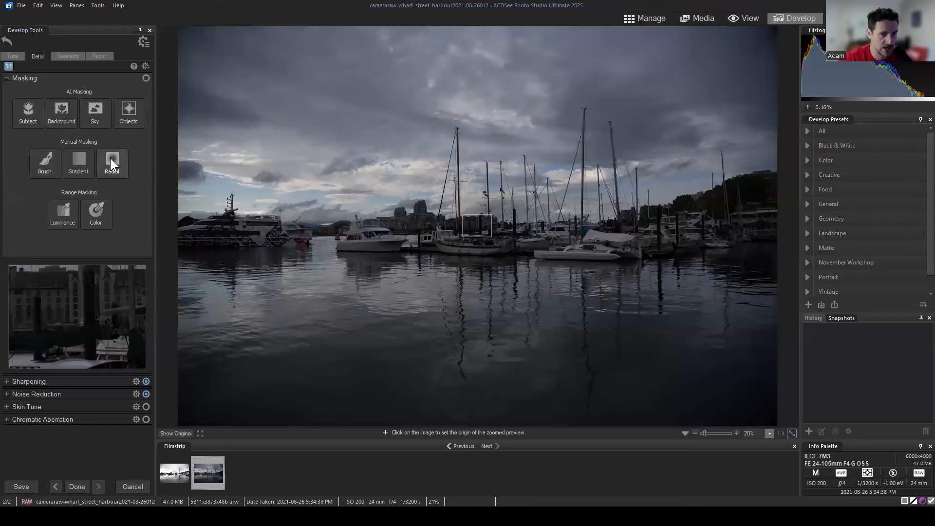
# Step: Brush a mask with a Nib Width of 26 across the boats and shoreline, with the mask overlay displayed
pyautogui.click(46, 160)
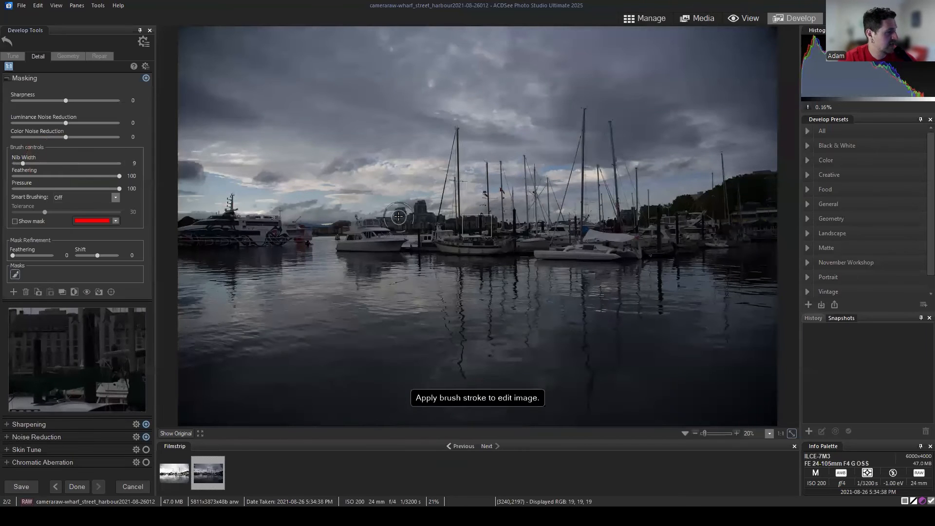
pyautogui.scroll(10, 399, 213)
pyautogui.moveTo(205, 234); pyautogui.dragTo(211, 234)
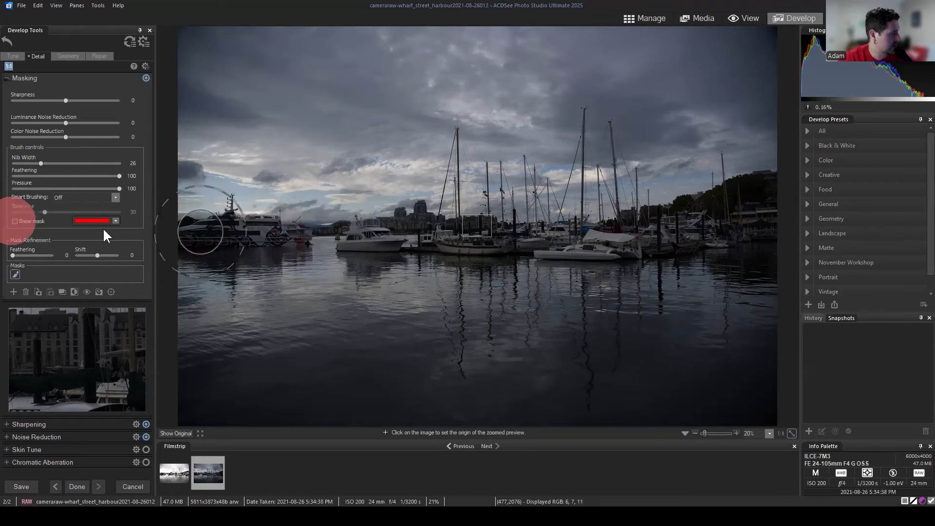
pyautogui.click(15, 220)
pyautogui.moveTo(215, 227)
pyautogui.mouseDown()
pyautogui.moveTo(173, 228)
pyautogui.moveTo(666, 236)
pyautogui.moveTo(765, 212)
pyautogui.moveTo(758, 192)
pyautogui.moveTo(782, 204)
pyautogui.moveTo(808, 236)
pyautogui.mouseUp()
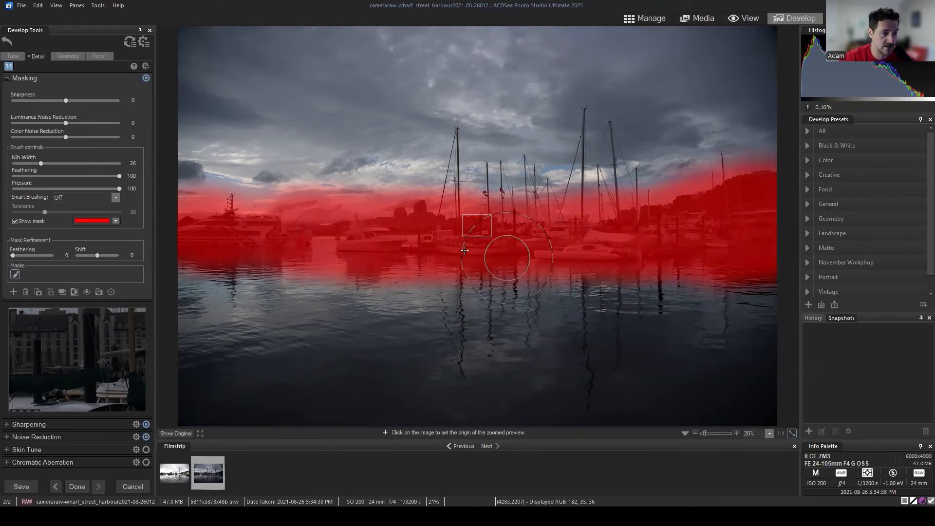
# Step: Hide the mask overlay, try a Sharpness of 100 on the brushed boats, and reset the adjustments
pyautogui.click(15, 221)
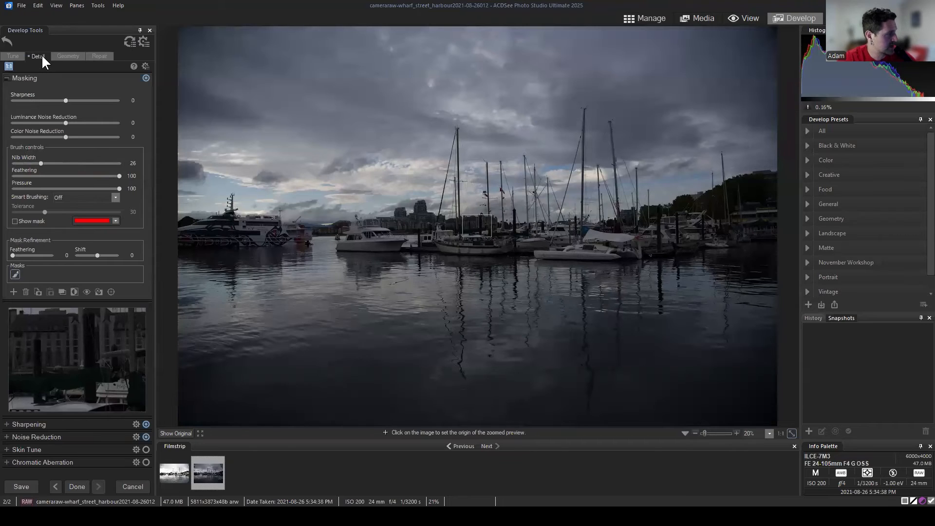
pyautogui.moveTo(170, 98); pyautogui.dragTo(171, 99)
pyautogui.moveTo(65, 122); pyautogui.dragTo(95, 122)
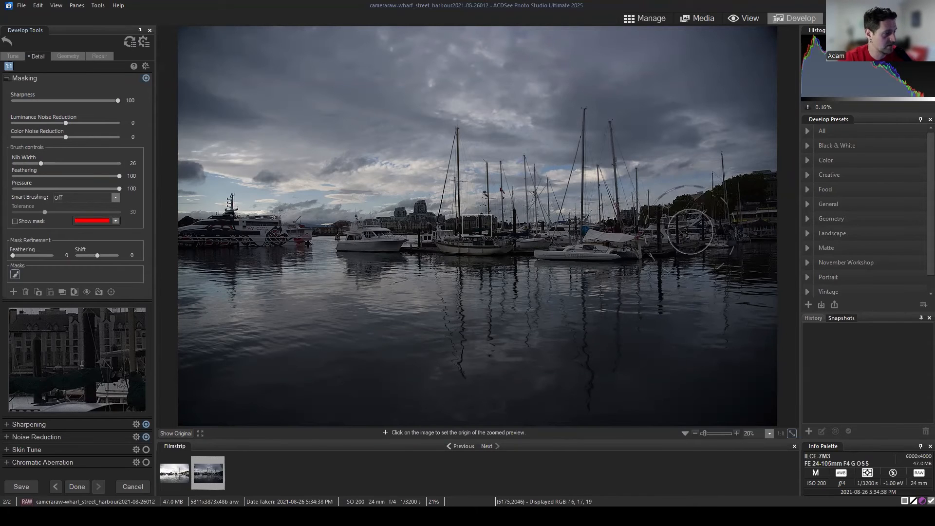
pyautogui.click(129, 41)
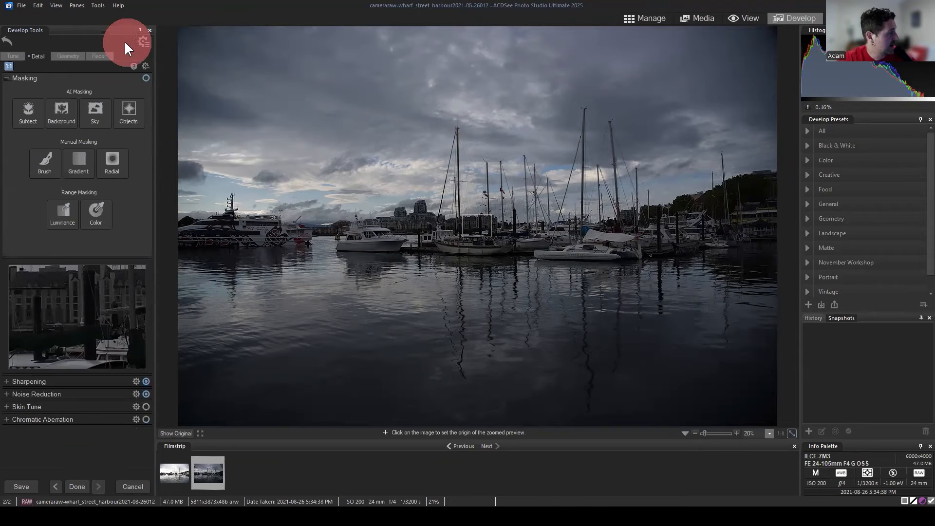
pyautogui.click(33, 54)
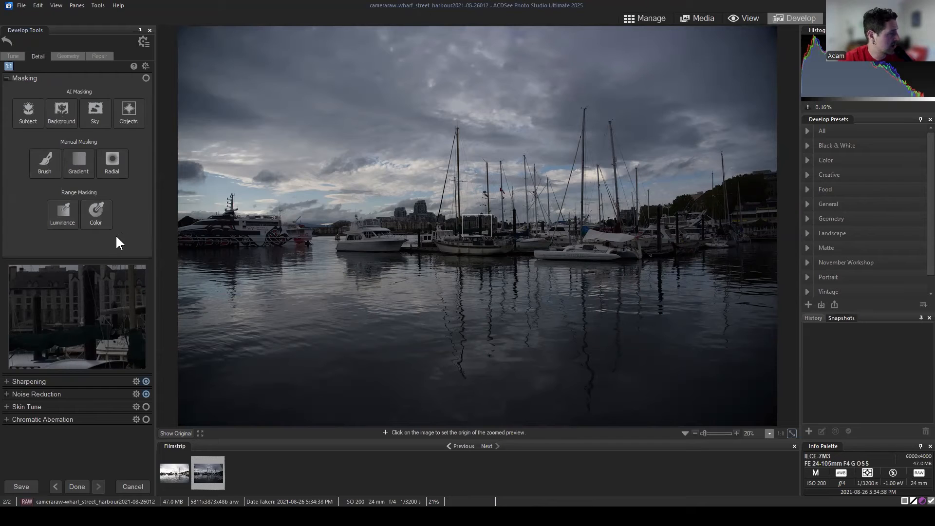
# Step: Add a luminance mask with its overlay shown, narrow its upper range handles to 32 and 67, and set Sharpness to 100
pyautogui.click(62, 210)
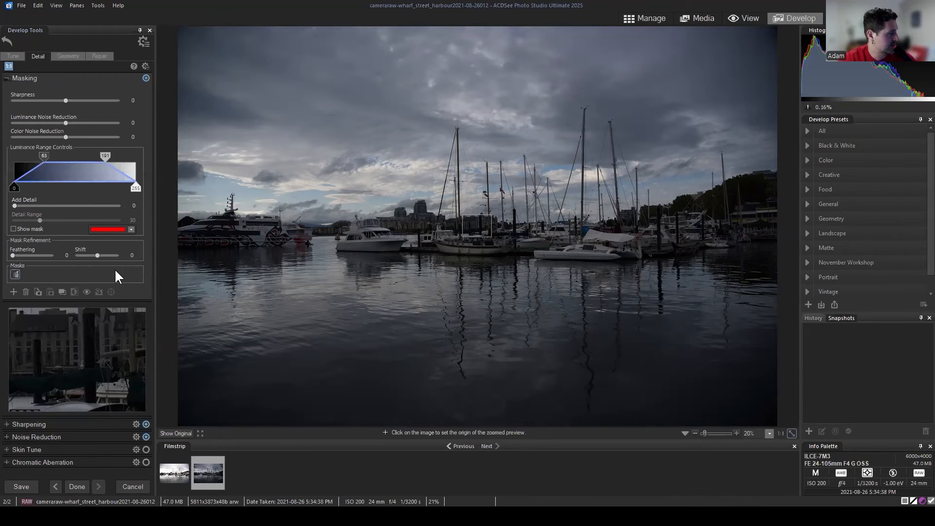
pyautogui.click(13, 229)
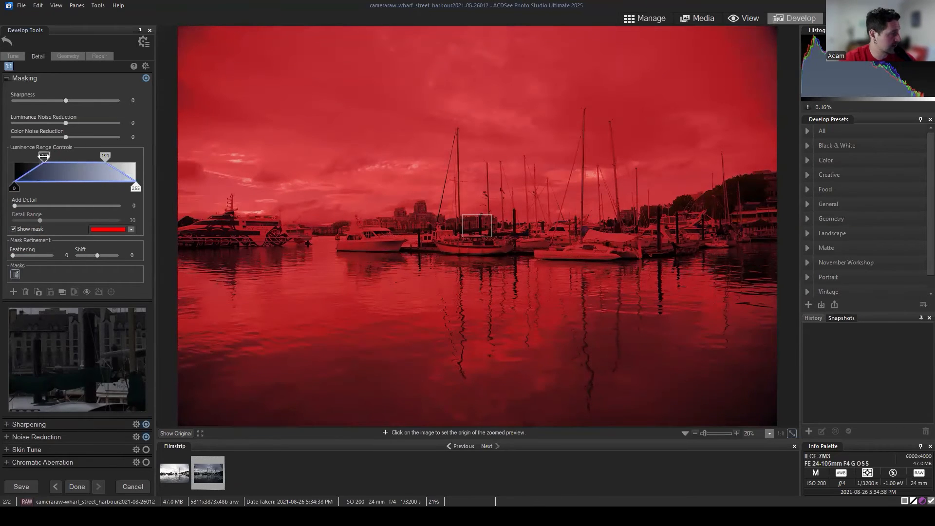
pyautogui.moveTo(43, 156); pyautogui.dragTo(29, 156)
pyautogui.moveTo(105, 156); pyautogui.dragTo(46, 156)
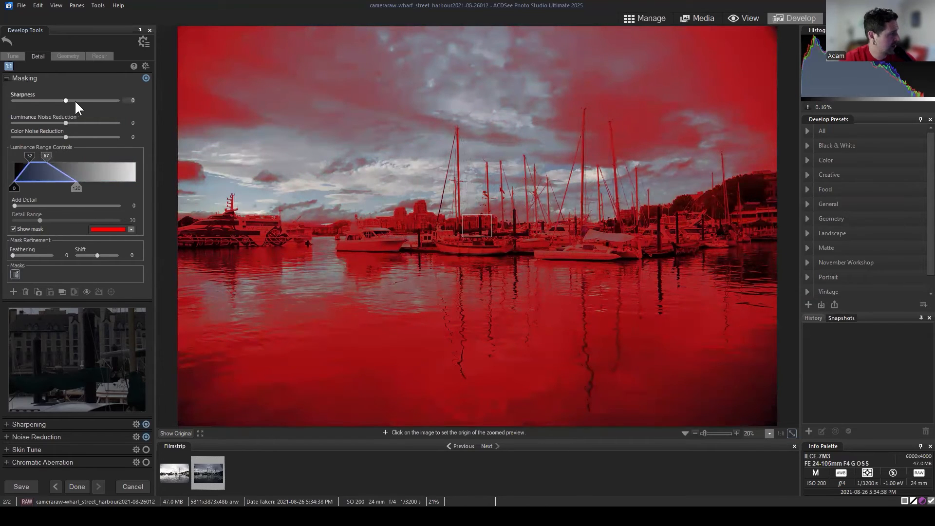
pyautogui.moveTo(65, 100); pyautogui.dragTo(156, 104)
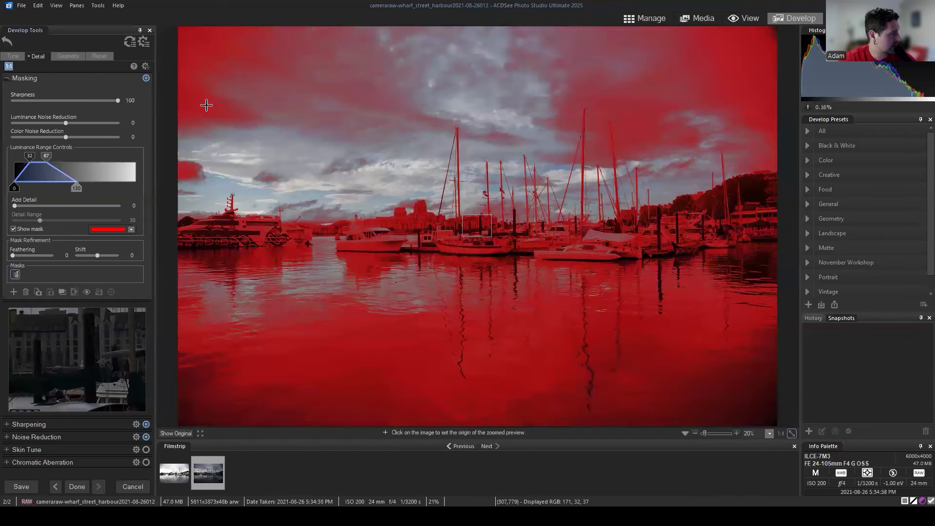
# Step: Hide the luminance mask overlay, try its upper-end range handle at about 211, and reset the adjustments
pyautogui.click(11, 228)
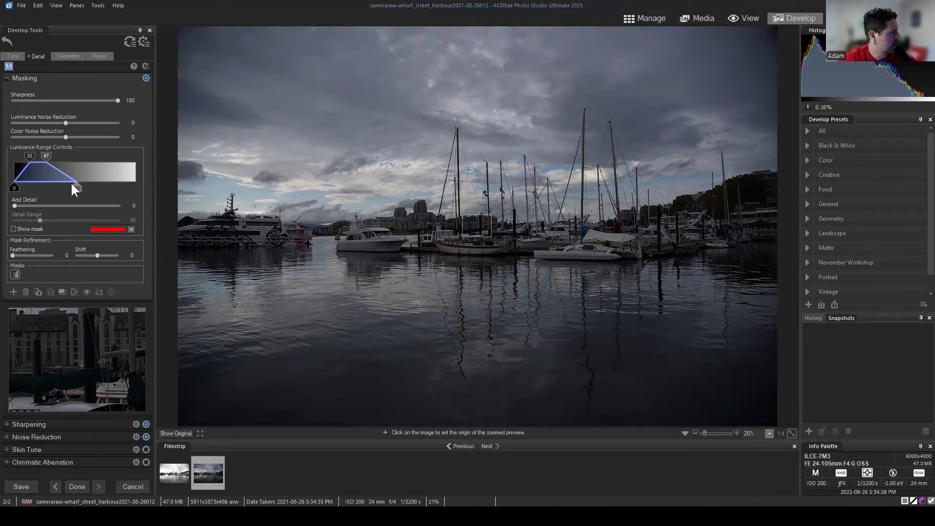
pyautogui.moveTo(47, 155); pyautogui.dragTo(112, 155)
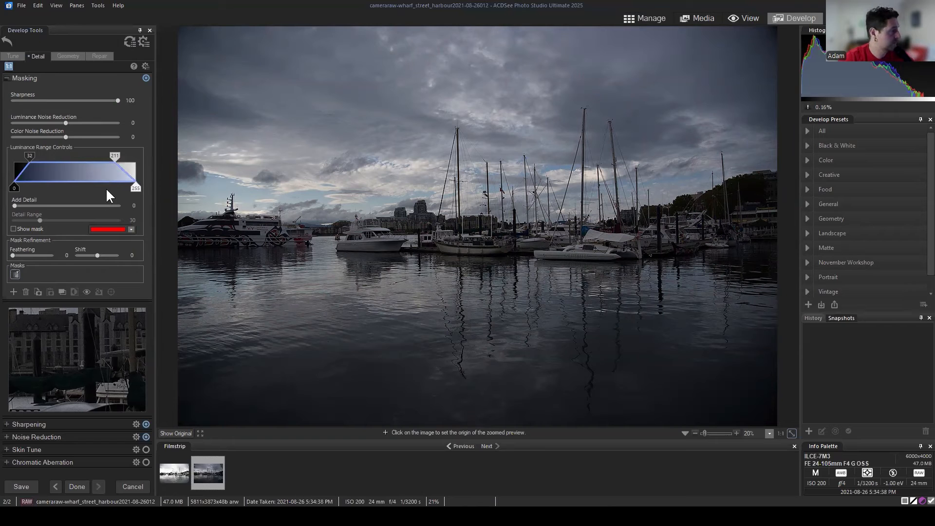
pyautogui.click(129, 38)
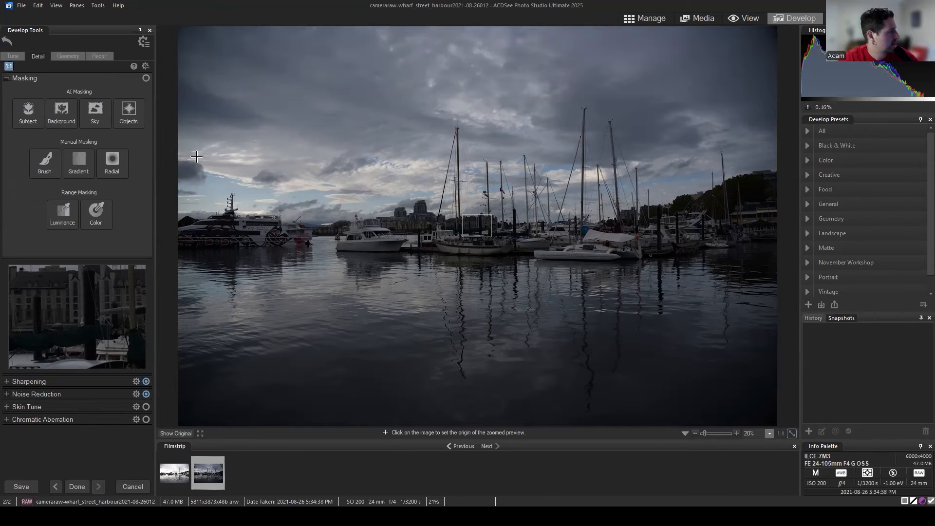
# Step: Add an AI sky mask, show its overlay, and erase the water from it, finishing with a Nib Width of 15
pyautogui.click(92, 113)
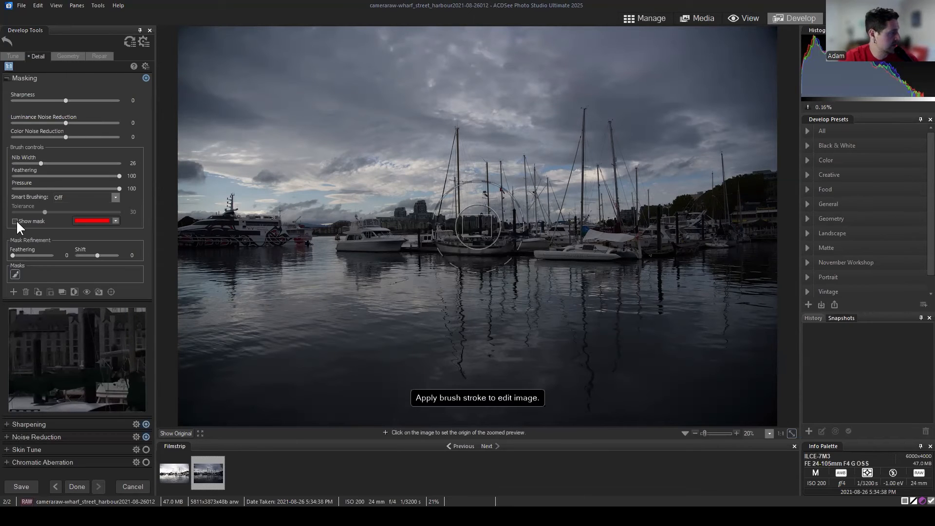
pyautogui.click(14, 220)
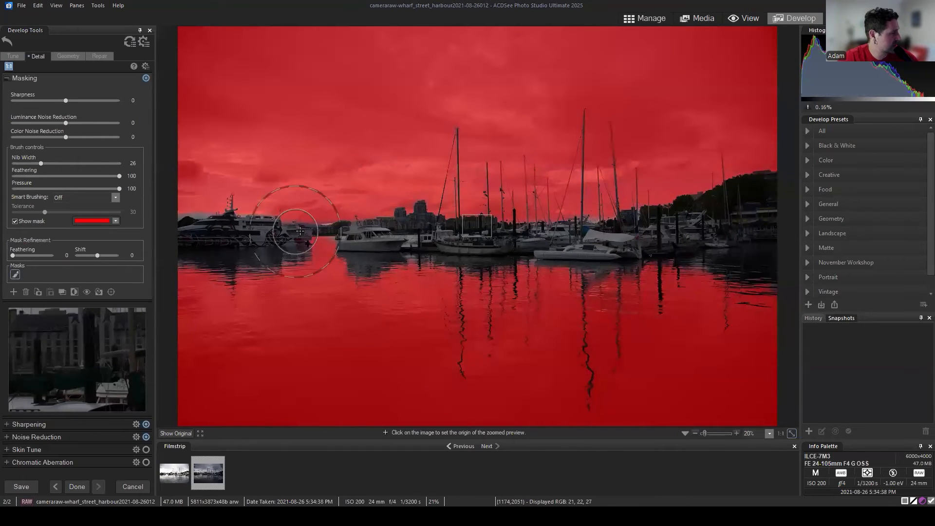
pyautogui.scroll(-11, 321, 268)
pyautogui.moveTo(303, 263)
pyautogui.mouseDown()
pyautogui.moveTo(350, 257)
pyautogui.moveTo(233, 271)
pyautogui.moveTo(155, 301)
pyautogui.moveTo(236, 294)
pyautogui.moveTo(191, 441)
pyautogui.moveTo(204, 278)
pyautogui.moveTo(317, 287)
pyautogui.moveTo(524, 278)
pyautogui.moveTo(770, 292)
pyautogui.moveTo(756, 327)
pyautogui.moveTo(712, 378)
pyautogui.moveTo(797, 395)
pyautogui.moveTo(478, 416)
pyautogui.moveTo(301, 412)
pyautogui.moveTo(334, 335)
pyautogui.moveTo(423, 311)
pyautogui.moveTo(502, 312)
pyautogui.moveTo(462, 293)
pyautogui.moveTo(513, 341)
pyautogui.moveTo(503, 371)
pyautogui.moveTo(587, 376)
pyautogui.moveTo(596, 392)
pyautogui.mouseUp()
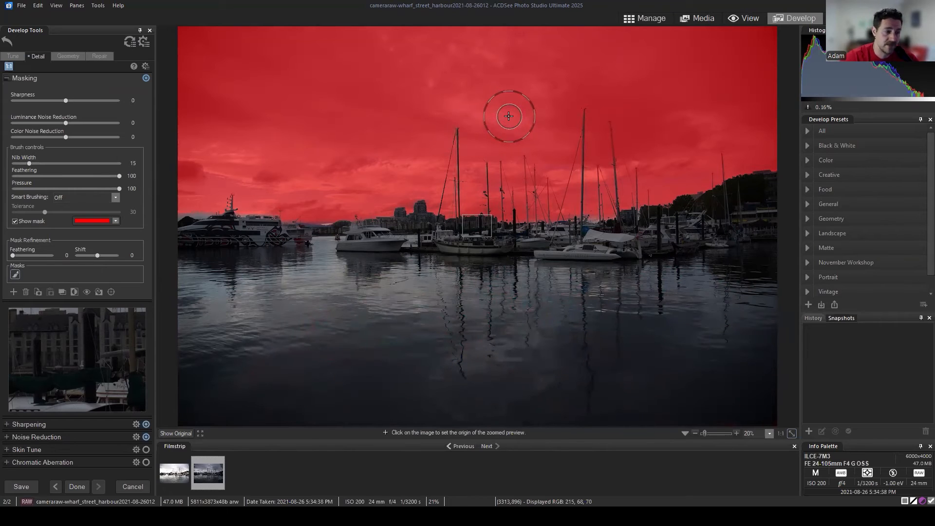
pyautogui.click(575, 291)
pyautogui.rightClick(574, 292)
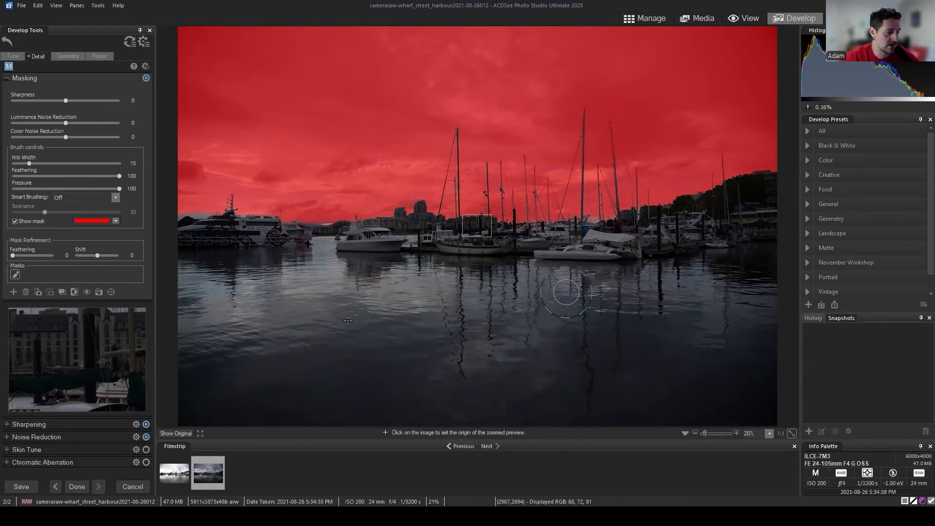
# Step: Brush a small patch of mask onto the water below the boats and erase it again
pyautogui.moveTo(385, 316)
pyautogui.mouseDown()
pyautogui.moveTo(428, 313)
pyautogui.moveTo(376, 314)
pyautogui.mouseUp()
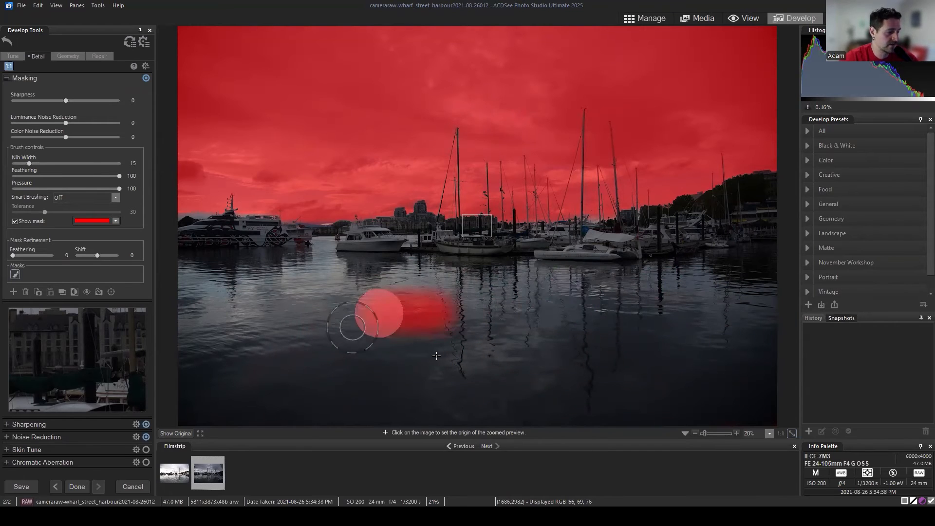
pyautogui.click(489, 305)
pyautogui.moveTo(441, 306)
pyautogui.mouseDown()
pyautogui.moveTo(384, 318)
pyautogui.moveTo(463, 286)
pyautogui.moveTo(446, 293)
pyautogui.moveTo(455, 334)
pyautogui.mouseUp()
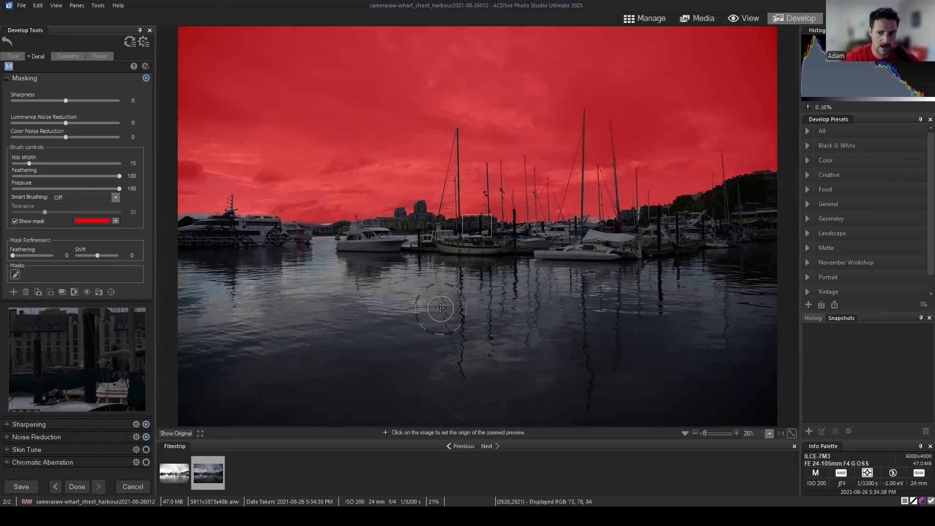
# Step: Try a Sharpness of 100 on the sky mask, hide the overlay, and reset the Detail adjustments
pyautogui.moveTo(65, 100); pyautogui.dragTo(122, 103)
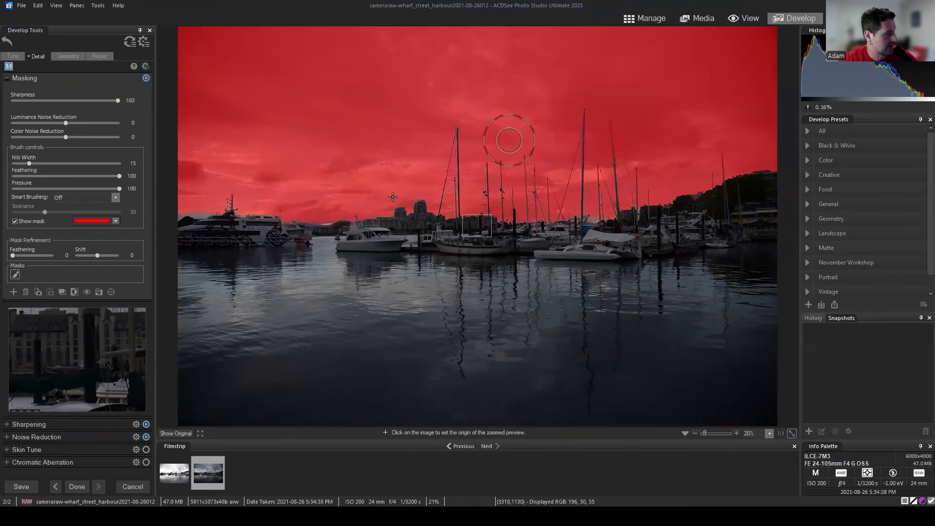
pyautogui.click(15, 221)
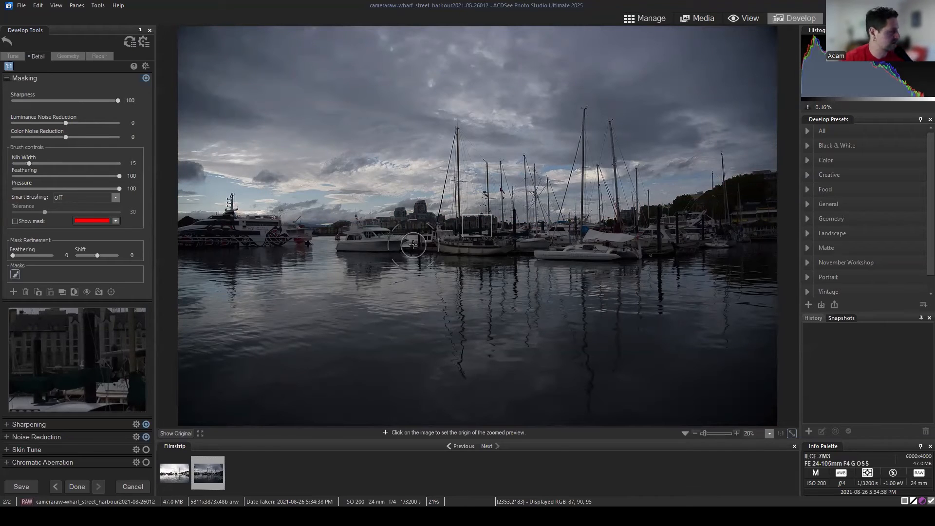
pyautogui.click(128, 40)
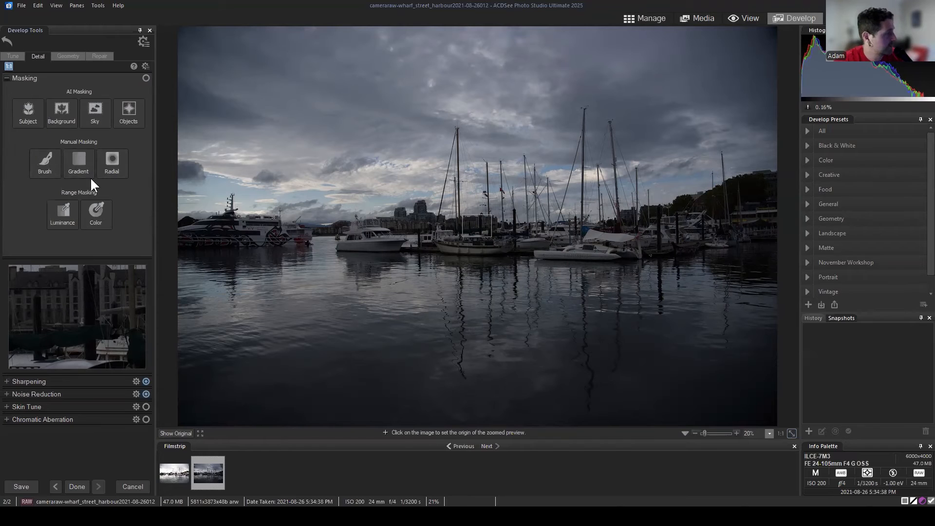
# Step: Add a linear gradient mask stretched from the upper sky to the lower water and show its overlay
pyautogui.click(77, 162)
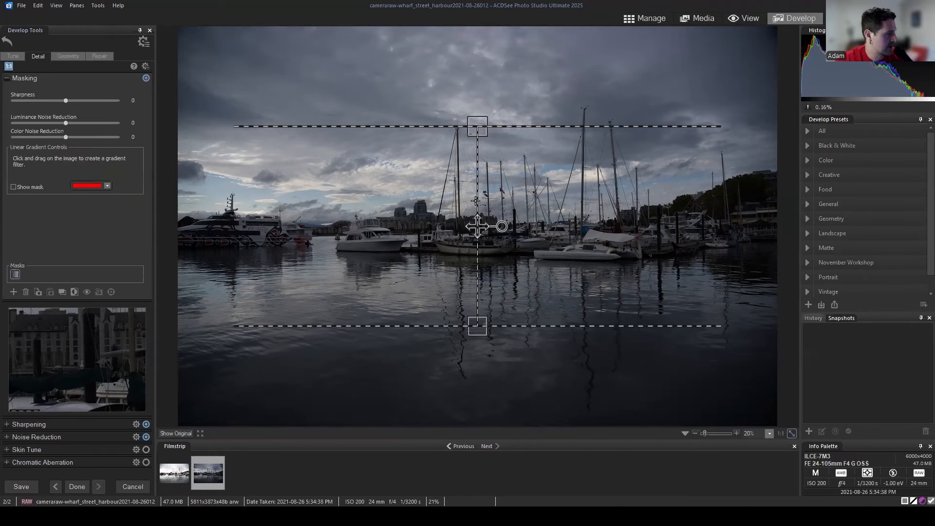
pyautogui.moveTo(478, 126); pyautogui.dragTo(477, 43)
pyautogui.moveTo(478, 329); pyautogui.dragTo(476, 394)
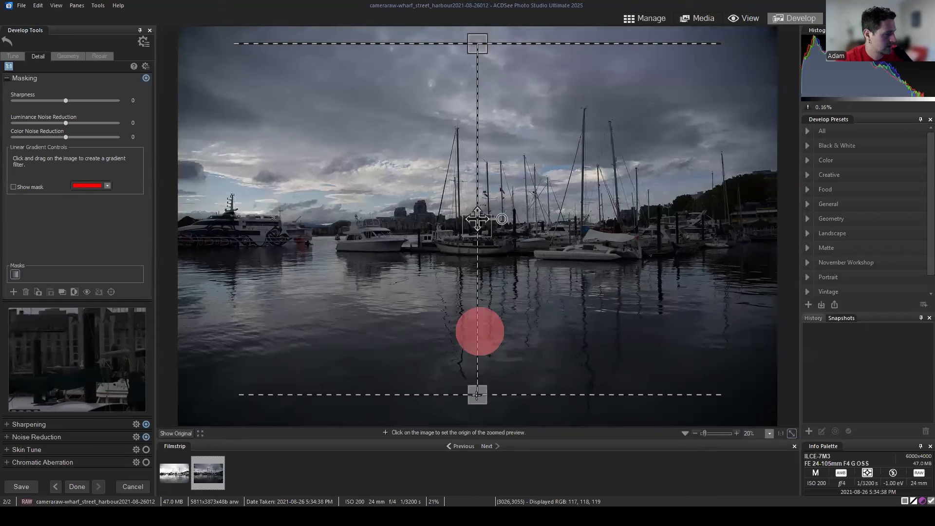
pyautogui.click(13, 187)
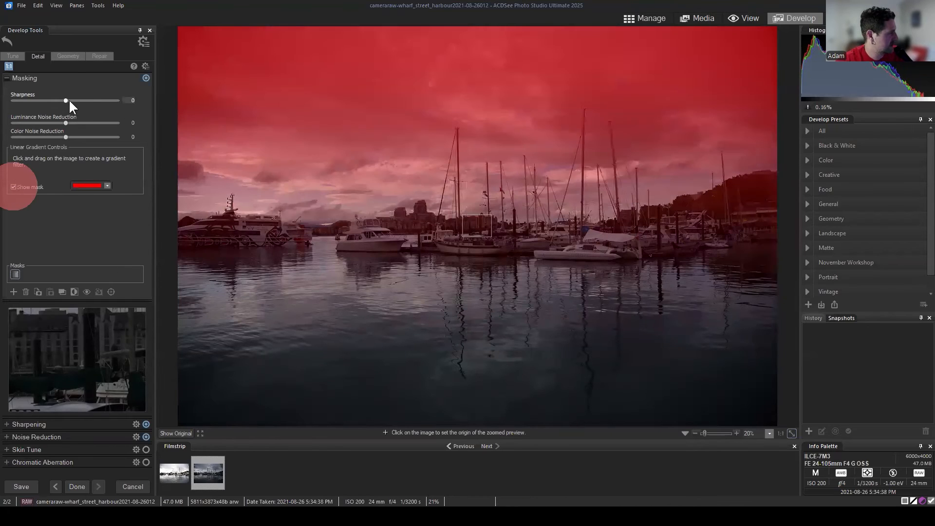
# Step: Set the gradient mask's Sharpness to 100 and hide its overlay
pyautogui.moveTo(67, 101); pyautogui.dragTo(89, 100)
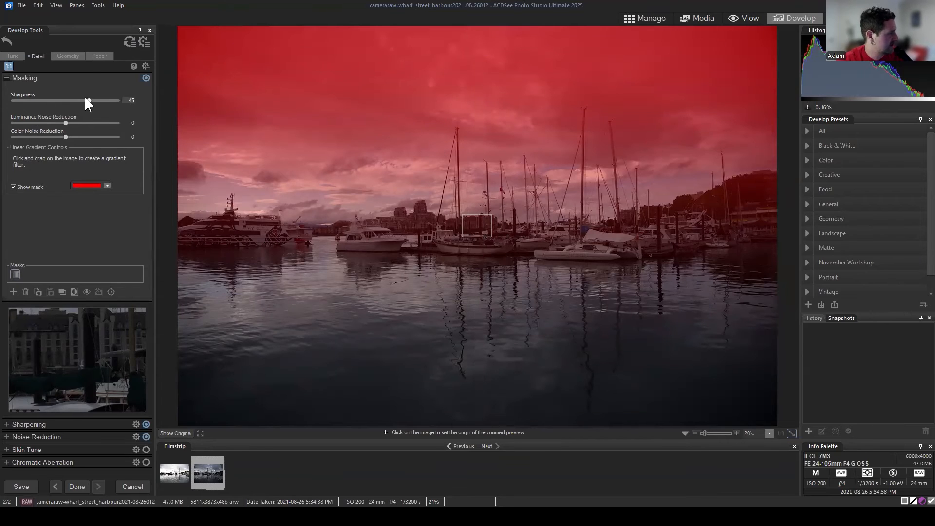
pyautogui.click(13, 186)
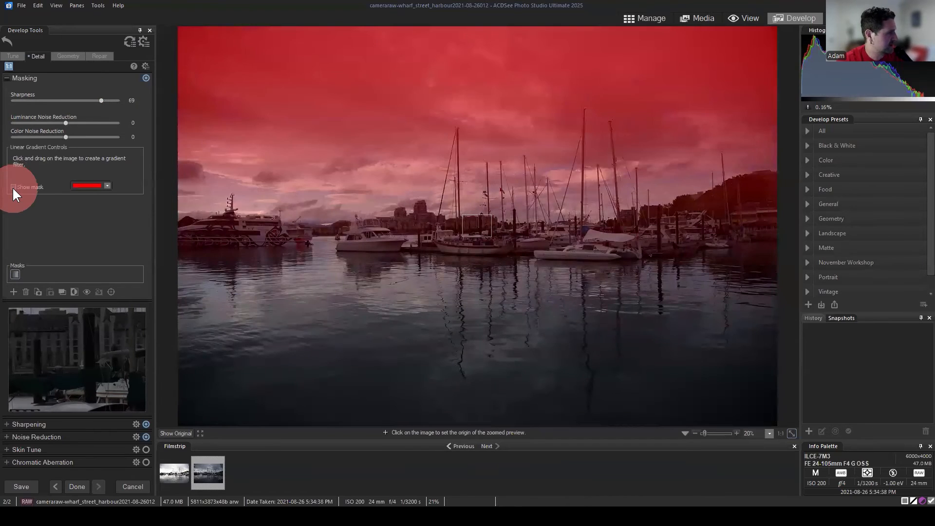
pyautogui.moveTo(102, 100); pyautogui.dragTo(165, 101)
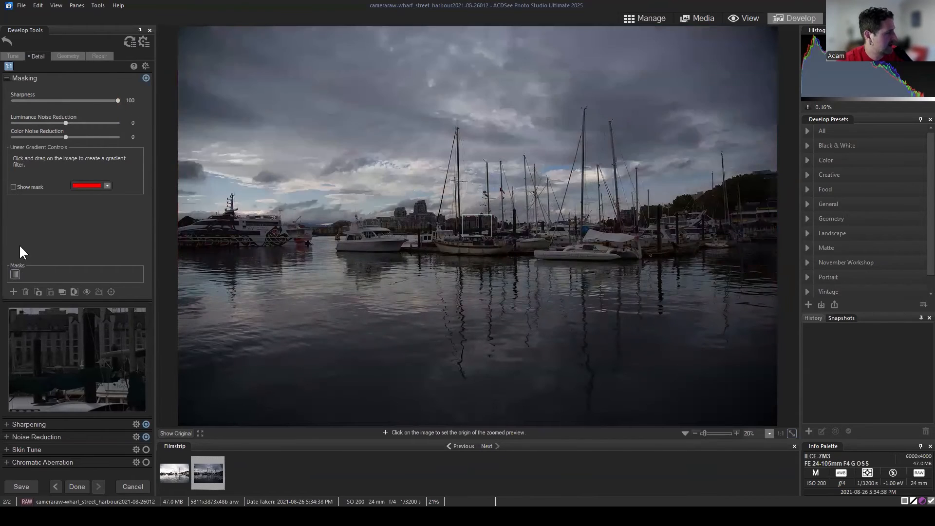
# Step: Show the gradient mask's overlay again and convert the gradient to a brush mask
pyautogui.rightClick(13, 271)
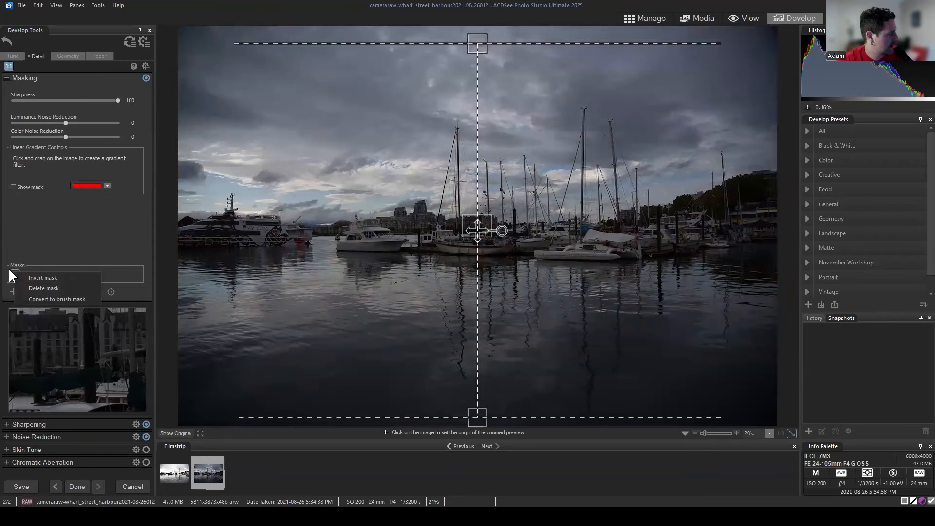
pyautogui.click(17, 187)
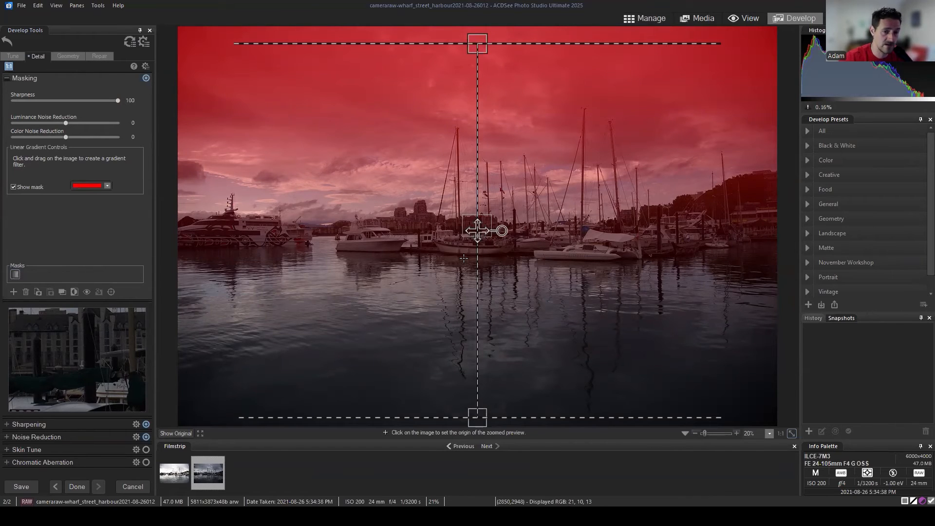
pyautogui.click(14, 275)
pyautogui.rightClick(13, 273)
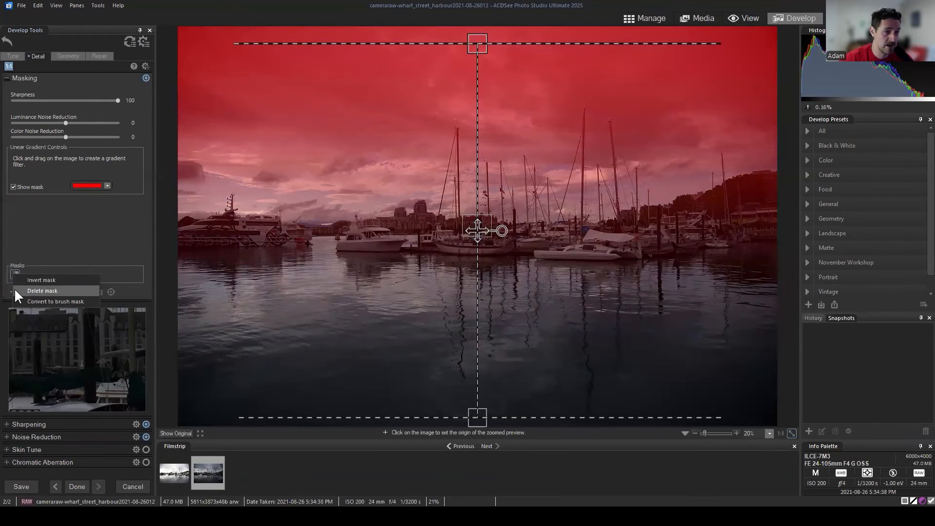
pyautogui.click(42, 300)
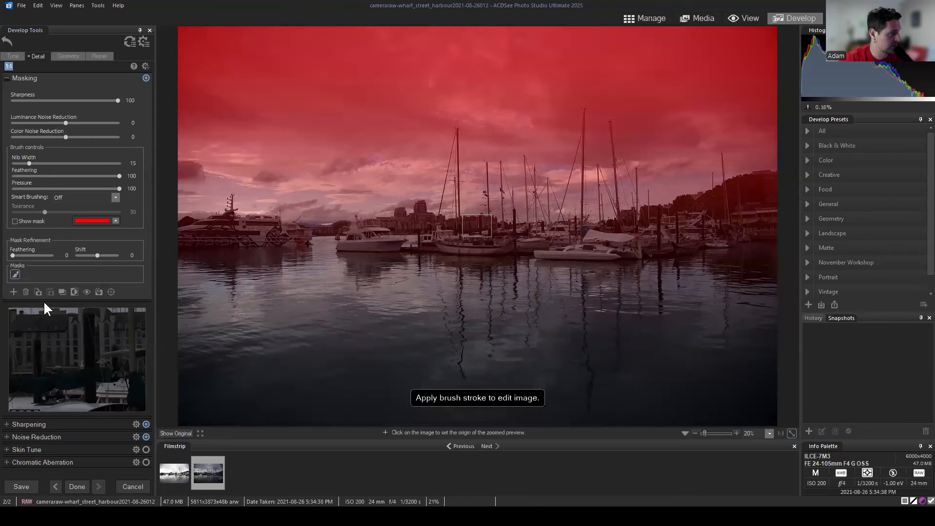
# Step: Erase the converted mask over the central boats with a Nib Width of 35, and reset the Detail adjustments
pyautogui.scroll(4, 528, 275)
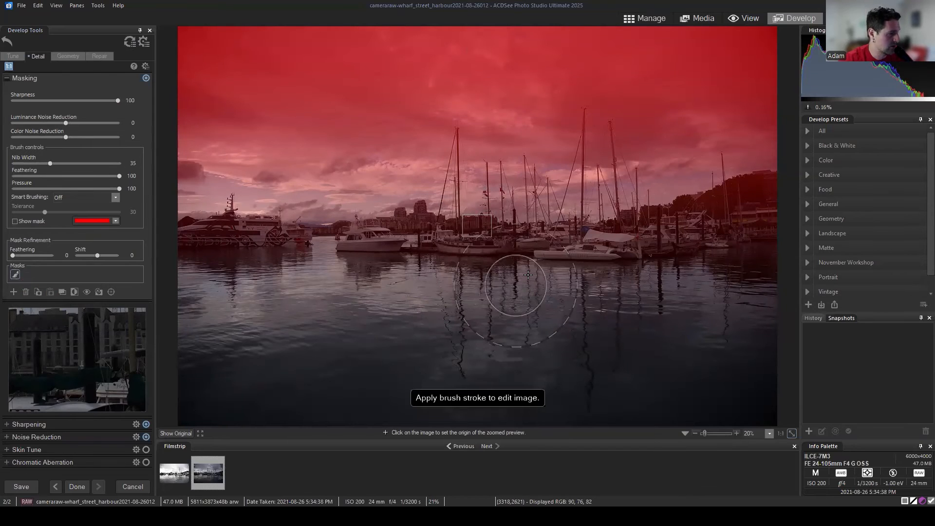
pyautogui.moveTo(347, 250)
pyautogui.mouseDown()
pyautogui.moveTo(629, 239)
pyautogui.moveTo(321, 246)
pyautogui.mouseUp()
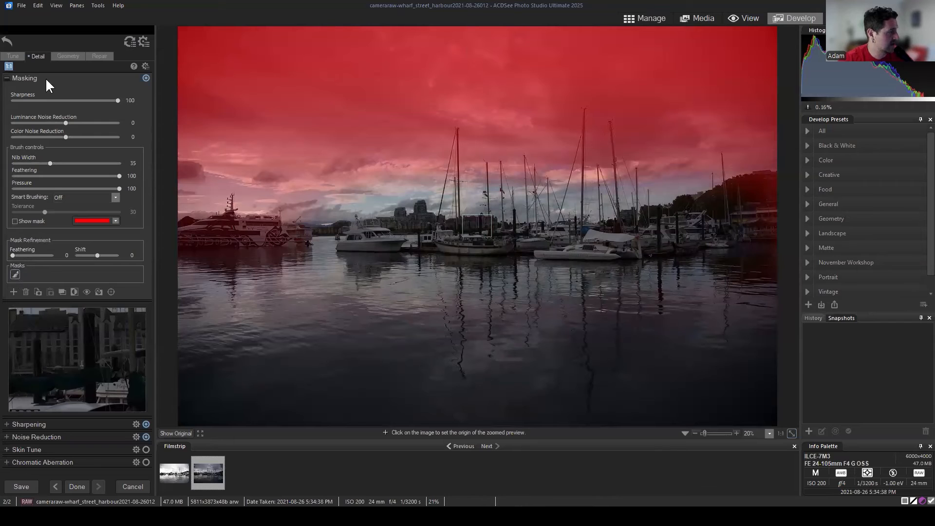
pyautogui.click(16, 273)
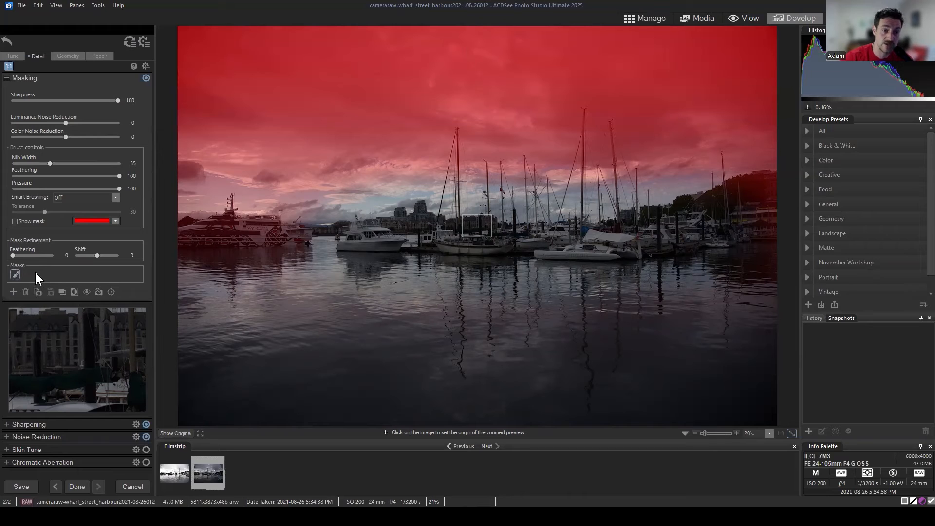
pyautogui.click(128, 43)
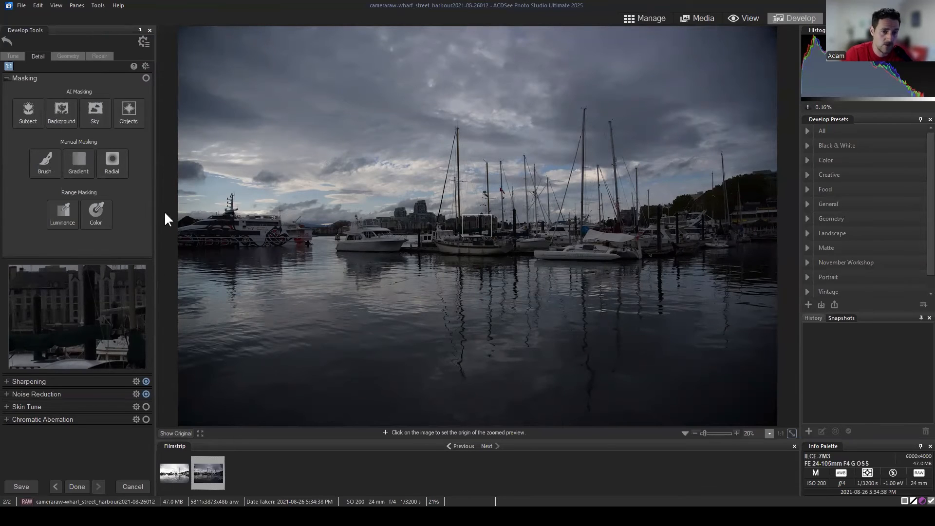
# Step: Collapse the Detail masking tools and open the masking tools in Tune
pyautogui.click(8, 76)
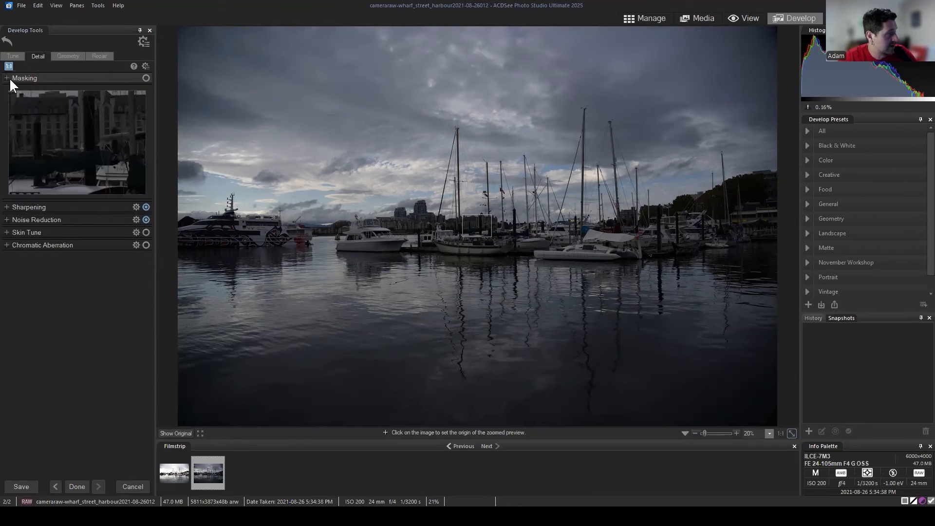
pyautogui.click(11, 58)
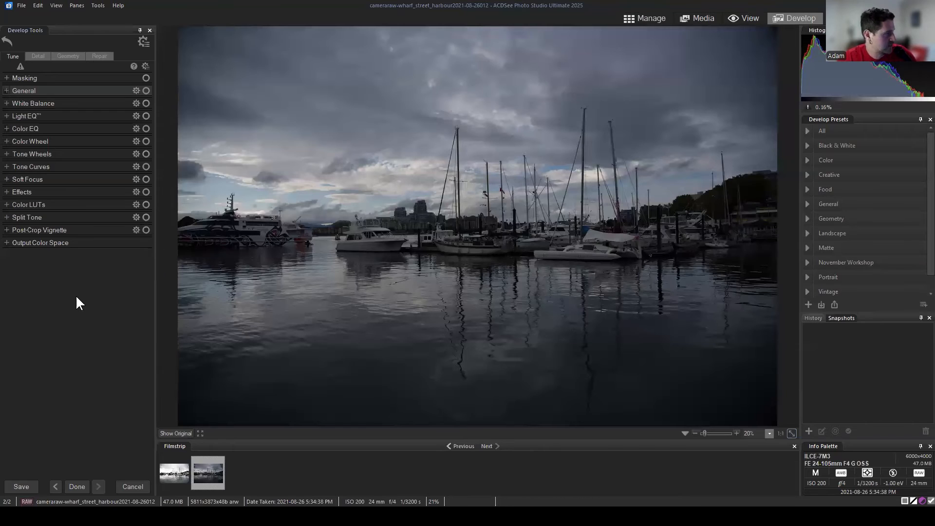
pyautogui.click(7, 77)
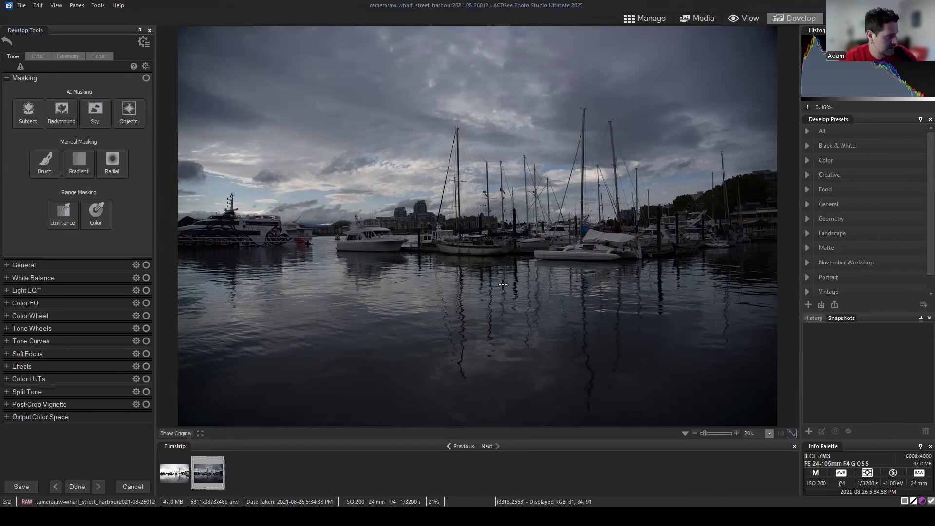
pyautogui.click(10, 55)
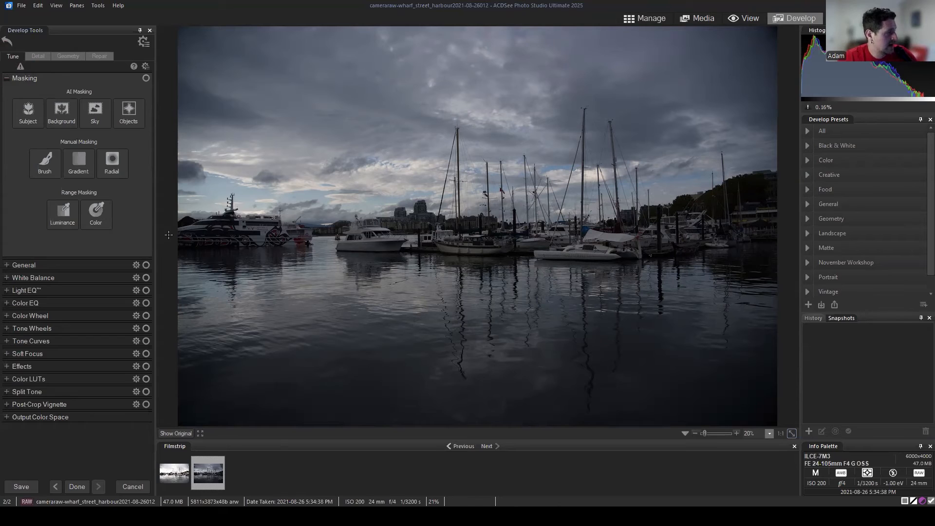
# Step: Add an AI sky mask with its overlay hidden, try an Exposure of +1.84 eV, and reset the exposure
pyautogui.click(93, 108)
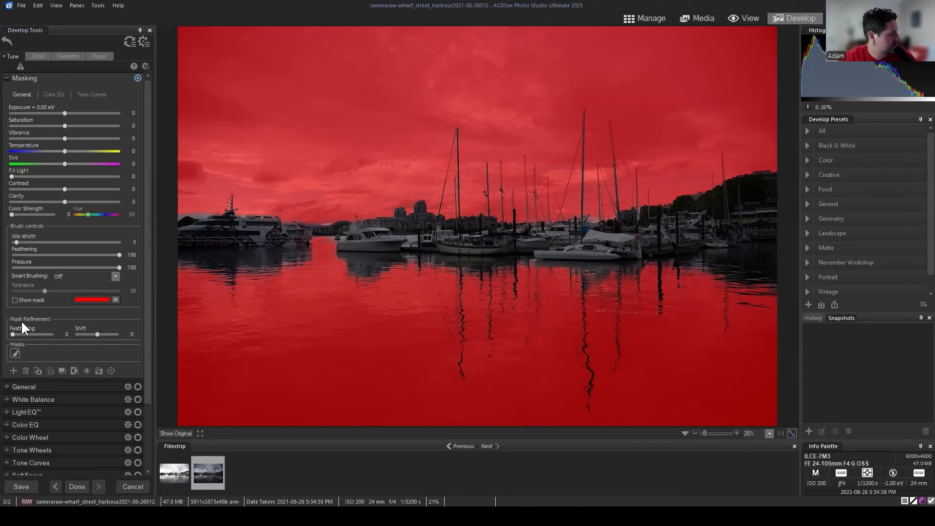
pyautogui.click(14, 300)
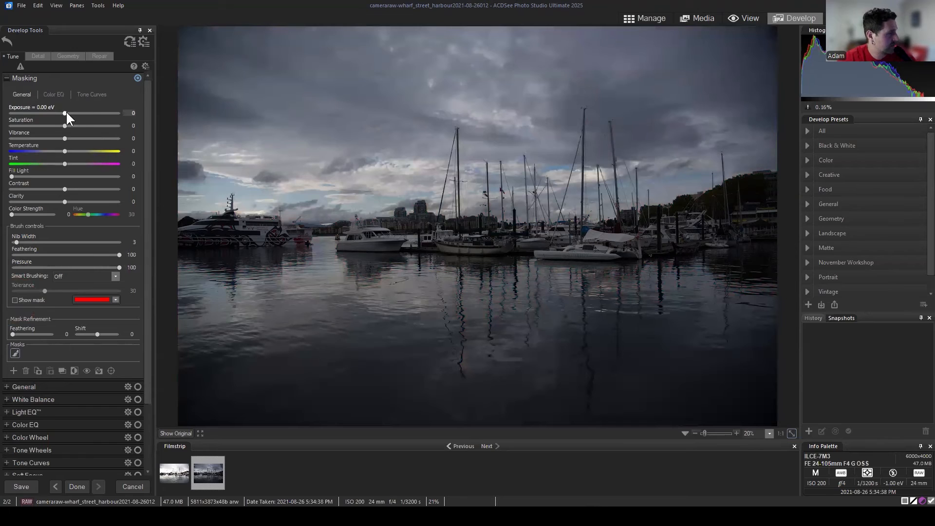
pyautogui.moveTo(66, 113); pyautogui.dragTo(89, 113)
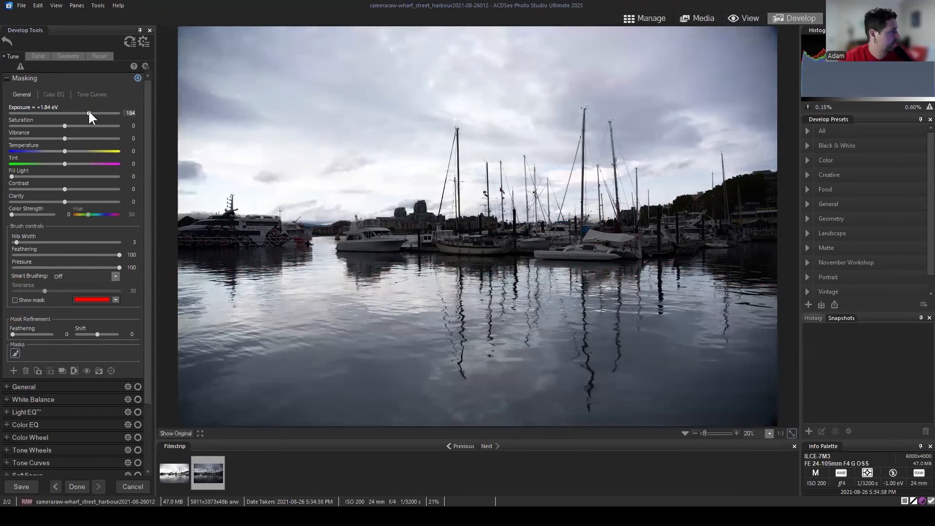
pyautogui.doubleClick(89, 111)
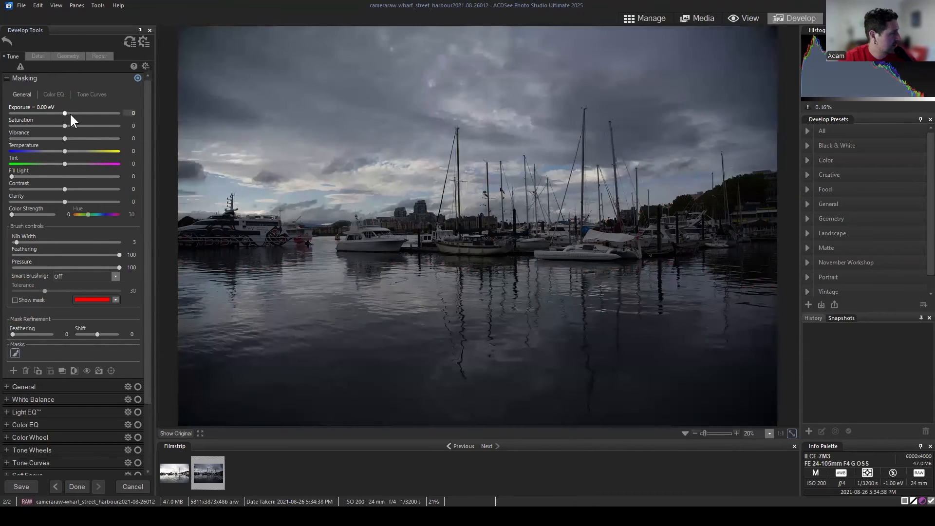
pyautogui.click(66, 111)
# Step: Set the sky mask's Saturation to 100 and its Exposure to +0.57 eV
pyautogui.moveTo(64, 126); pyautogui.dragTo(131, 122)
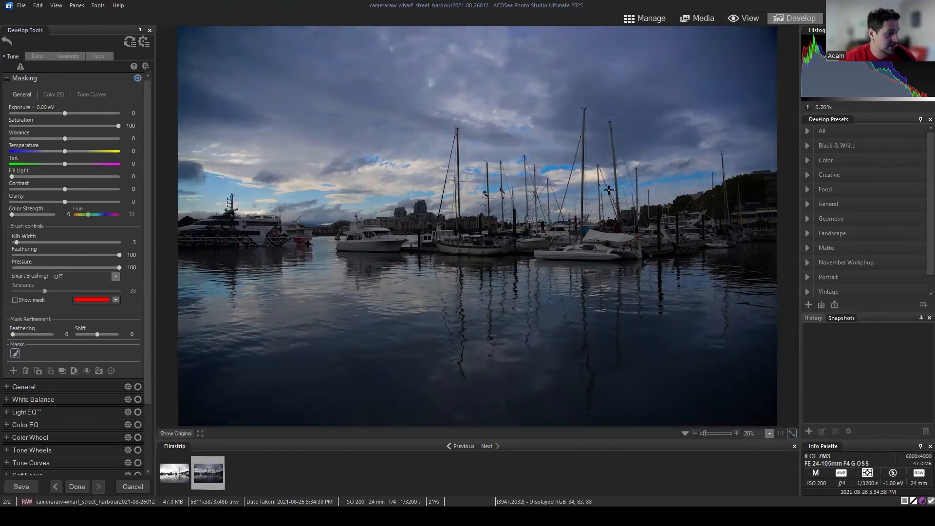
pyautogui.click(66, 112)
pyautogui.moveTo(65, 110); pyautogui.dragTo(71, 110)
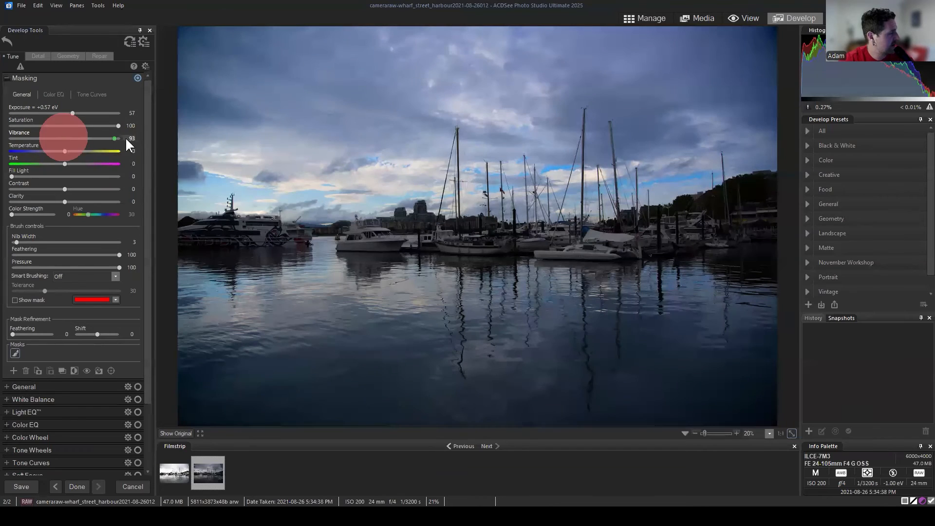
# Step: Set the mask's vibrance to 0
pyautogui.moveTo(104, 139); pyautogui.dragTo(65, 138)
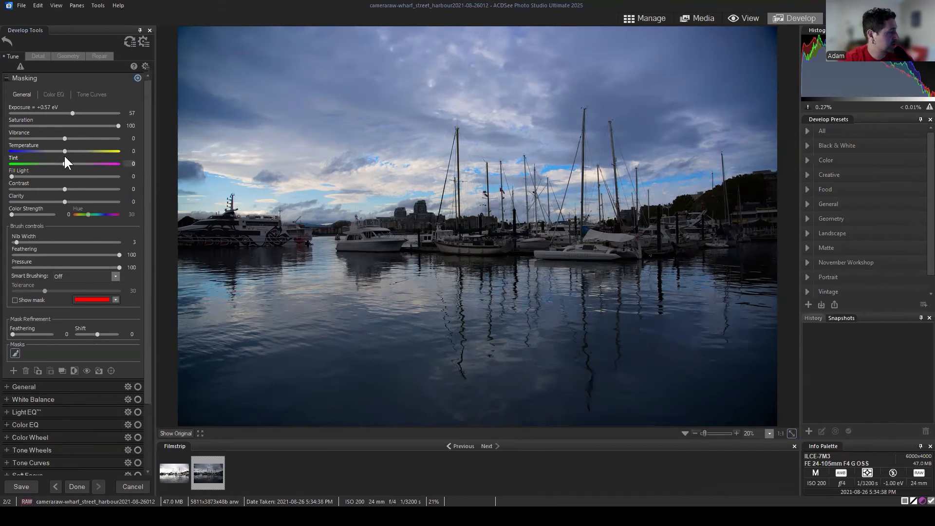
# Step: Try mask temperatures of 100 and -100 and a tint of -47, resetting both adjustments to 0
pyautogui.moveTo(82, 151); pyautogui.dragTo(120, 150)
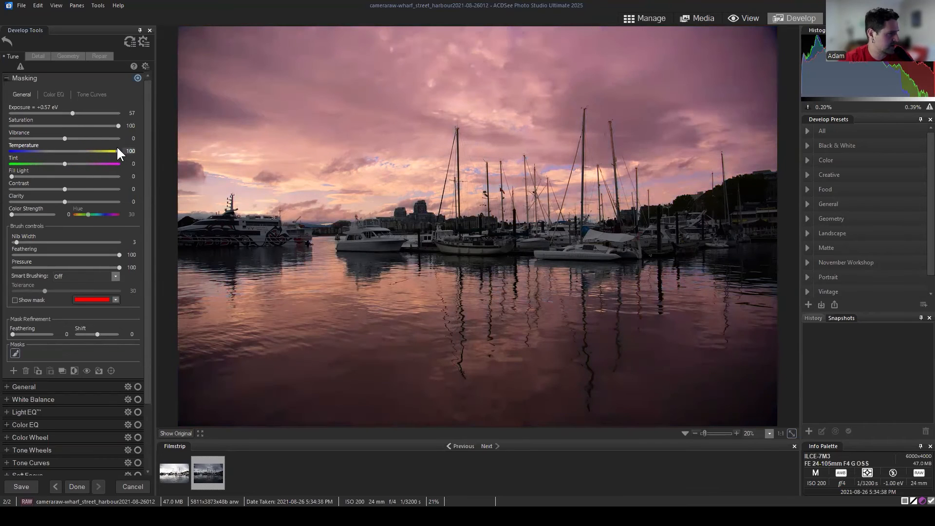
pyautogui.moveTo(33, 151); pyautogui.dragTo(10, 151)
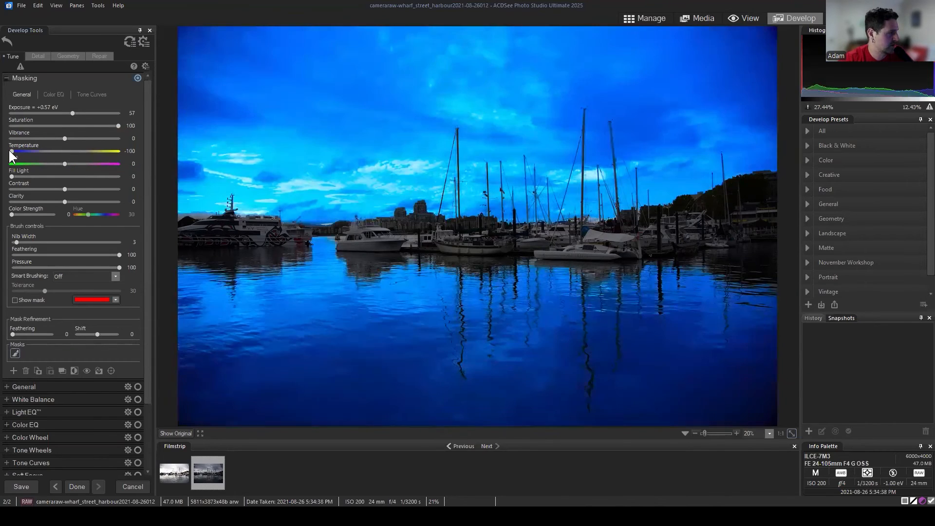
pyautogui.doubleClick(32, 147)
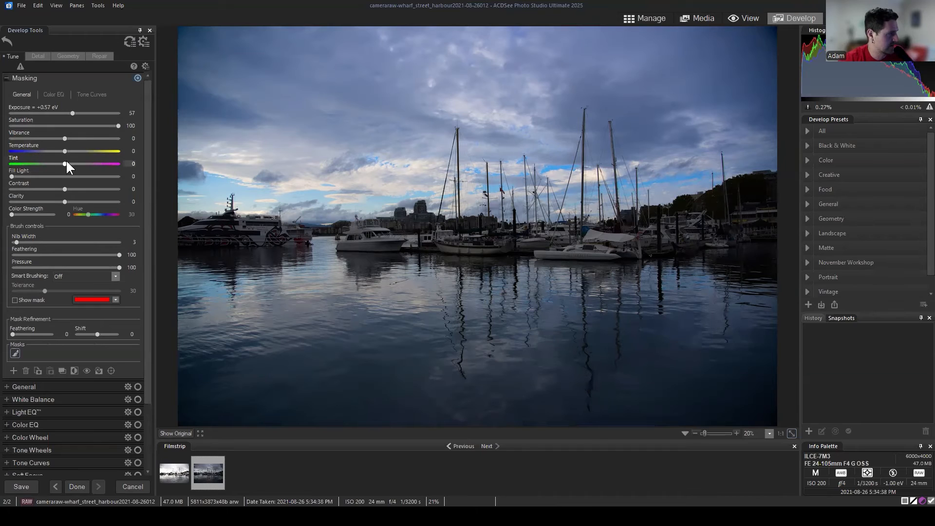
pyautogui.moveTo(66, 163); pyautogui.dragTo(43, 160)
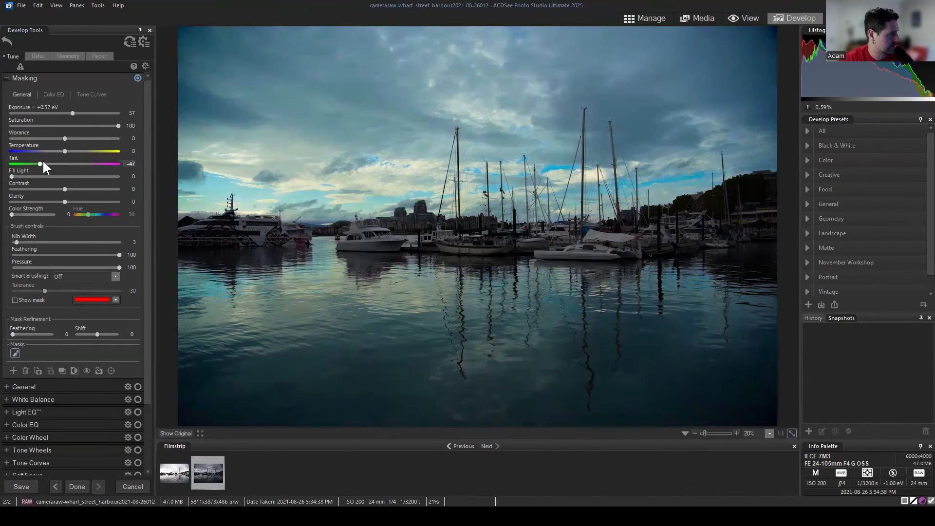
pyautogui.doubleClick(63, 159)
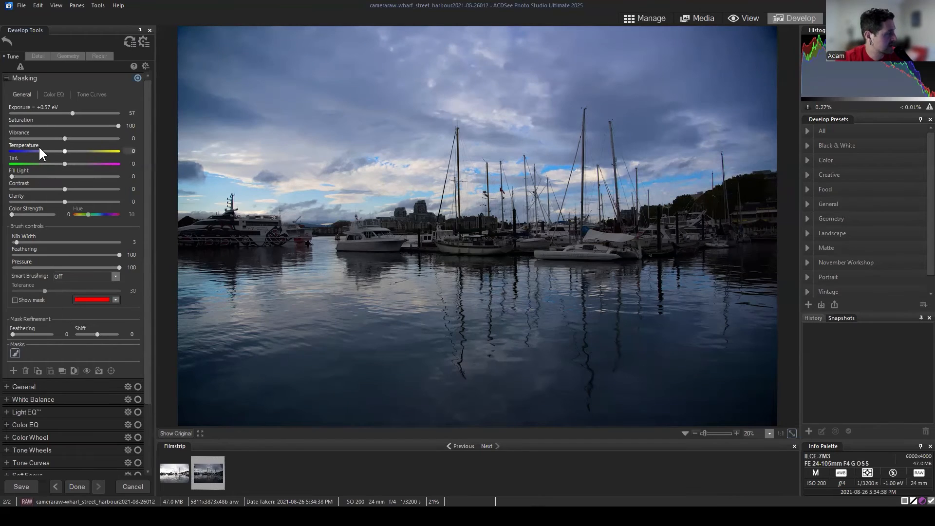
# Step: Lower the highlight endpoint of the mask's blue tone curve slightly
pyautogui.click(52, 93)
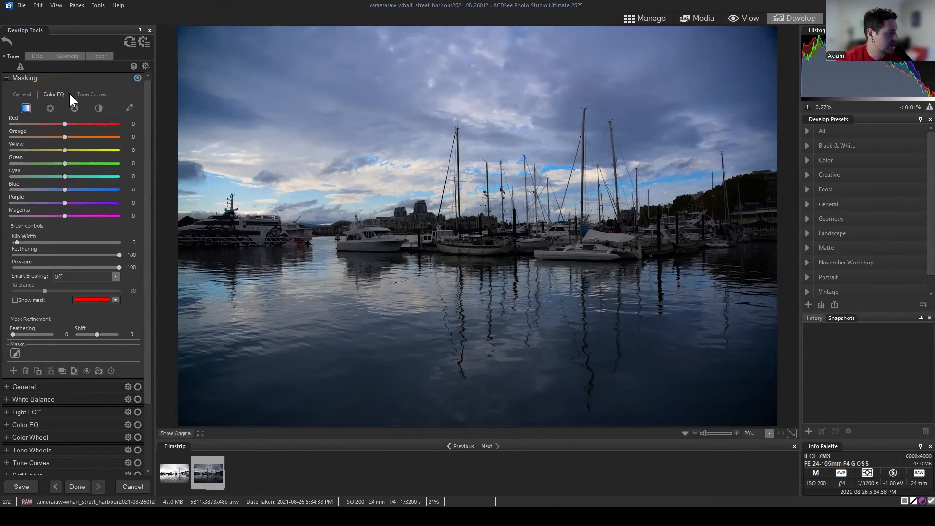
pyautogui.click(88, 95)
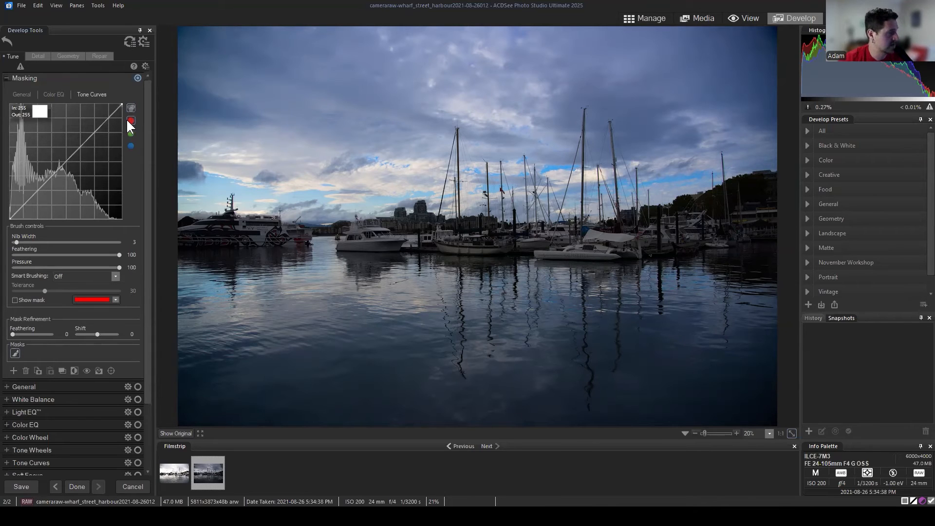
pyautogui.click(131, 145)
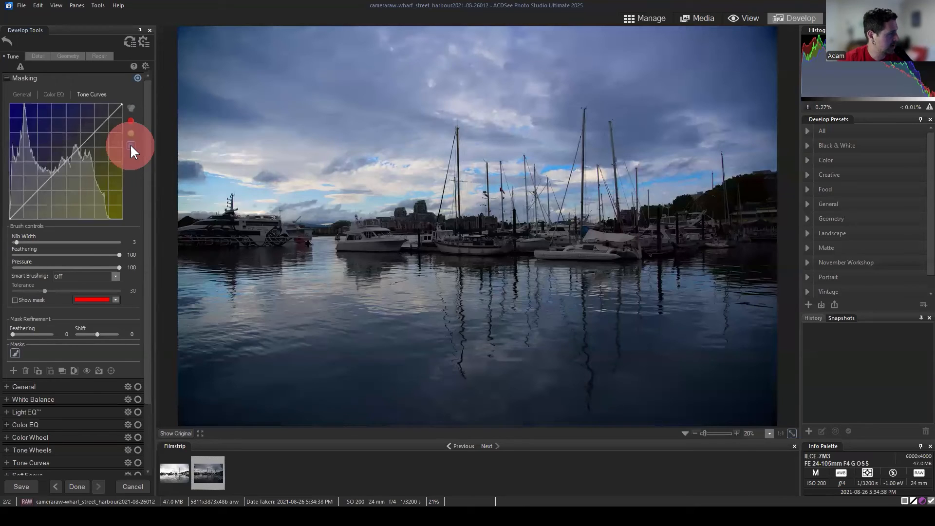
pyautogui.moveTo(122, 103)
pyautogui.mouseDown()
pyautogui.moveTo(116, 112)
pyautogui.moveTo(124, 112)
pyautogui.mouseUp()
pyautogui.rightClick(119, 116)
pyautogui.click(130, 108)
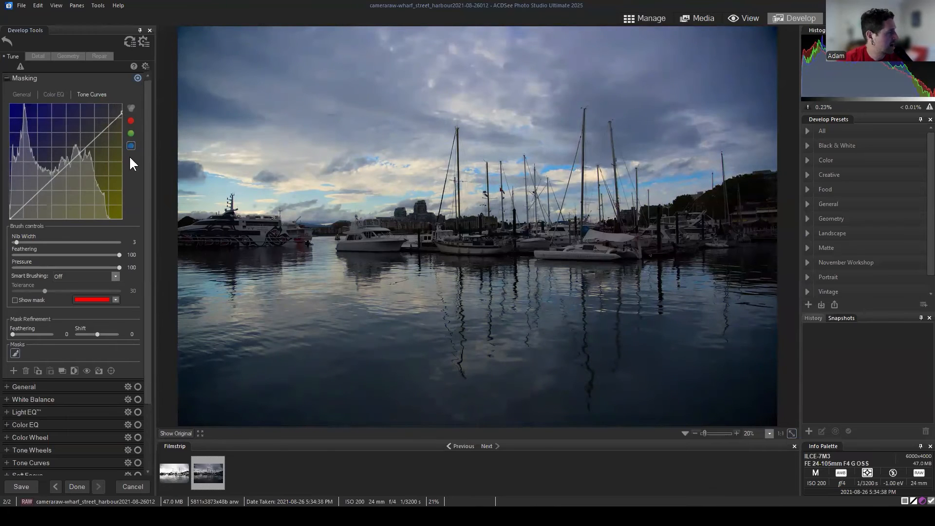
# Step: Set the blue saturation to 100 and the blue brightness to -40 in the mask's Color EQ
pyautogui.click(54, 93)
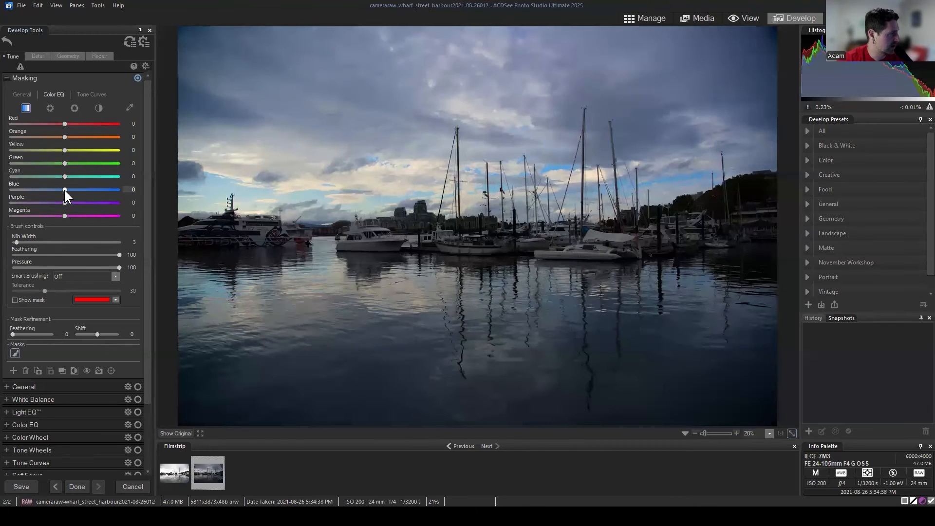
pyautogui.moveTo(65, 189); pyautogui.dragTo(122, 191)
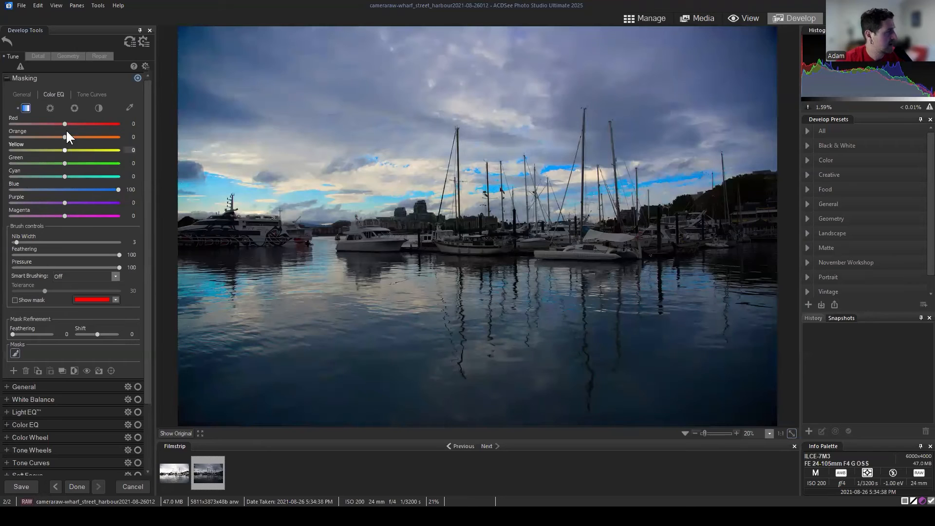
pyautogui.click(49, 108)
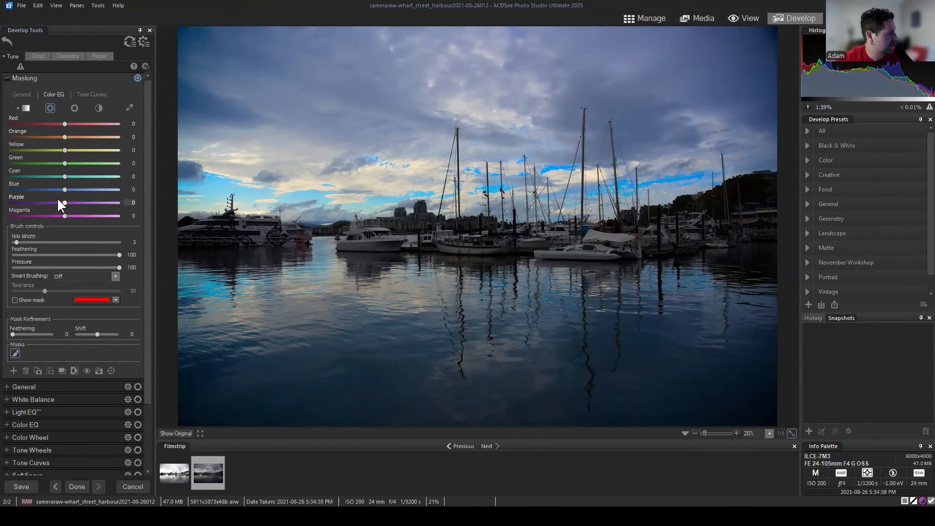
pyautogui.moveTo(65, 190); pyautogui.dragTo(40, 190)
pyautogui.click(42, 189)
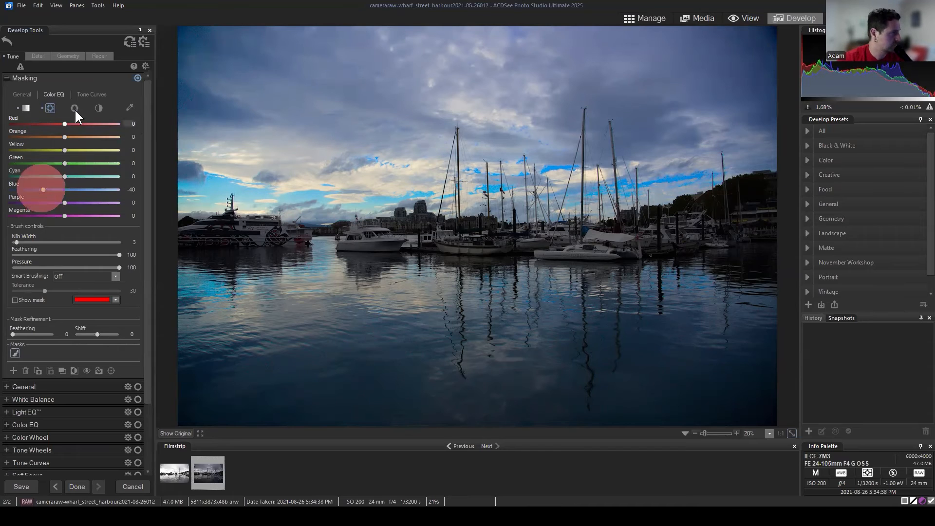
# Step: Try a blue hue of -100 and blue contrasts of -25 and 49 in the mask's Color EQ, resetting both to 0
pyautogui.click(75, 109)
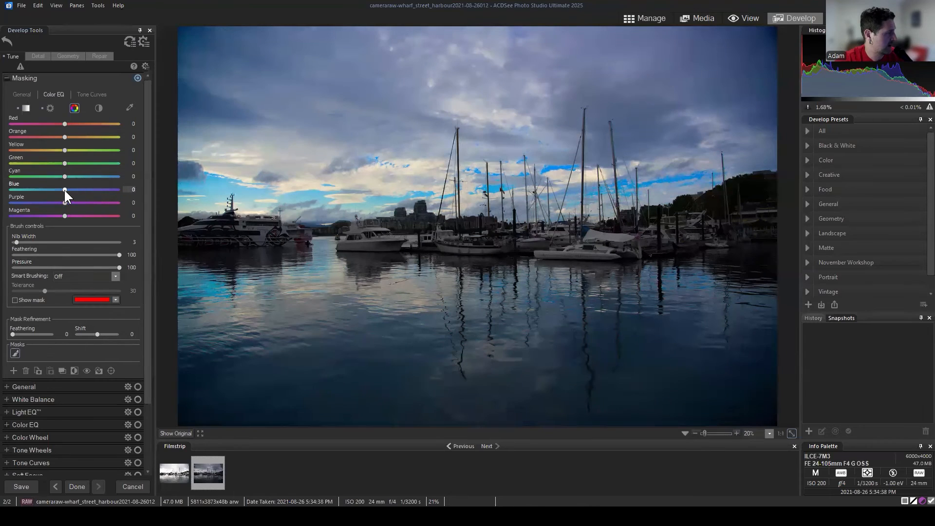
pyautogui.moveTo(65, 190); pyautogui.dragTo(2, 166)
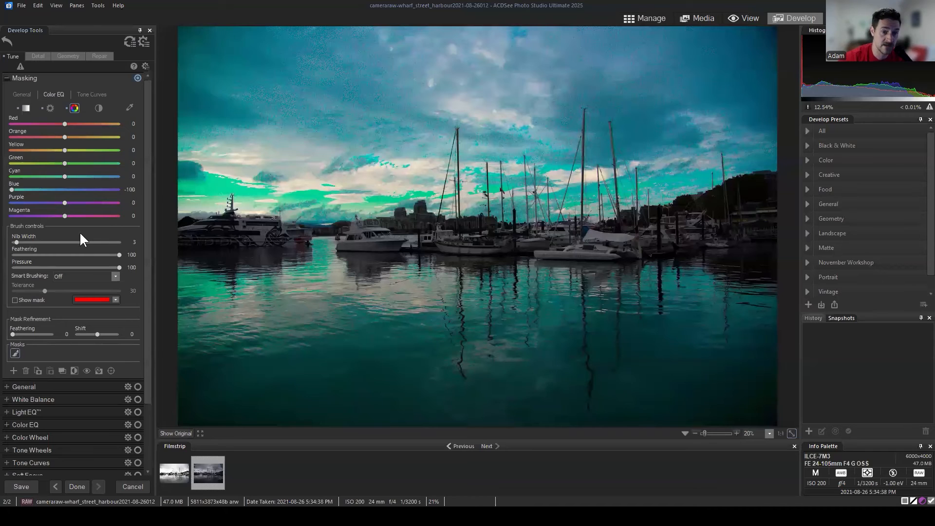
pyautogui.doubleClick(62, 188)
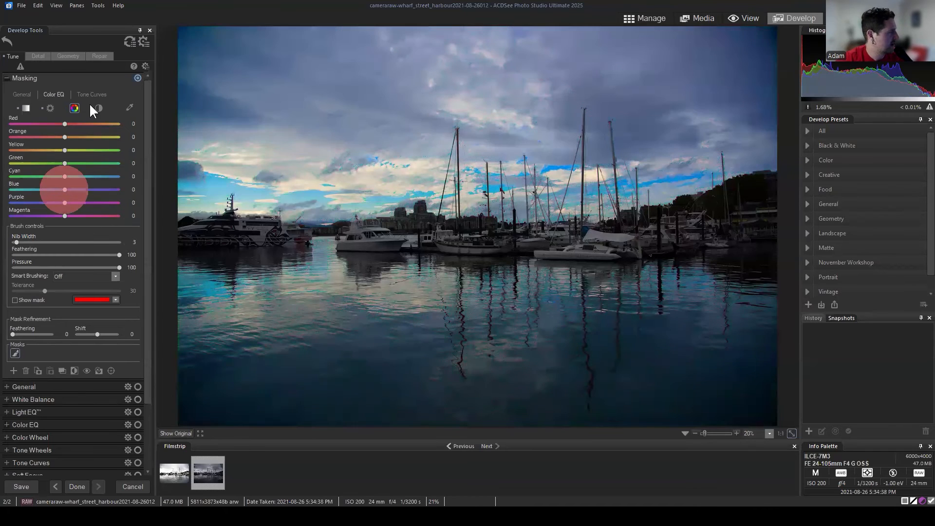
pyautogui.click(100, 107)
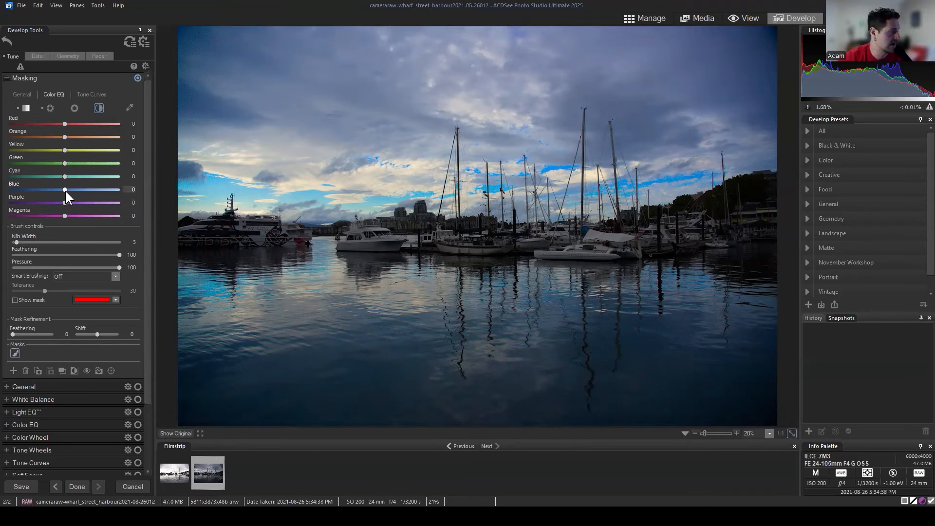
pyautogui.moveTo(65, 191)
pyautogui.mouseDown()
pyautogui.moveTo(106, 190)
pyautogui.moveTo(34, 191)
pyautogui.moveTo(52, 189)
pyautogui.mouseUp()
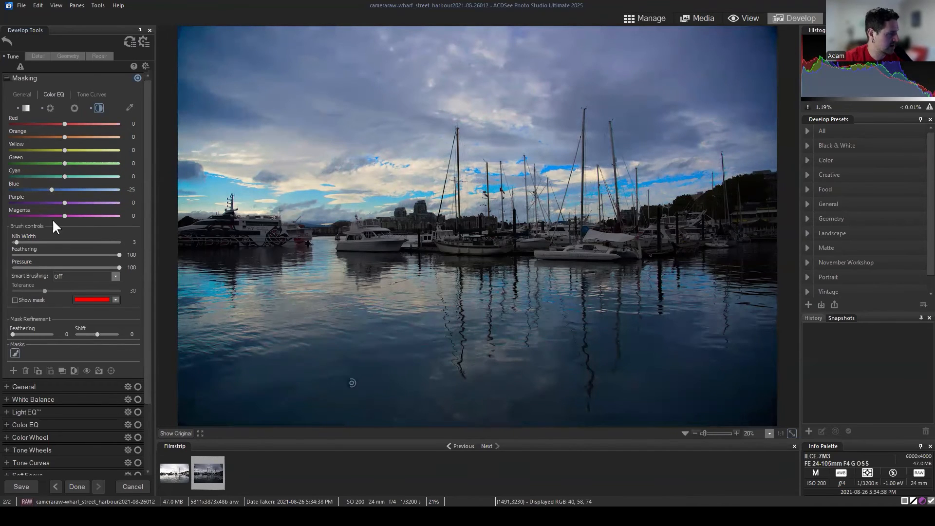
pyautogui.moveTo(76, 191); pyautogui.dragTo(91, 190)
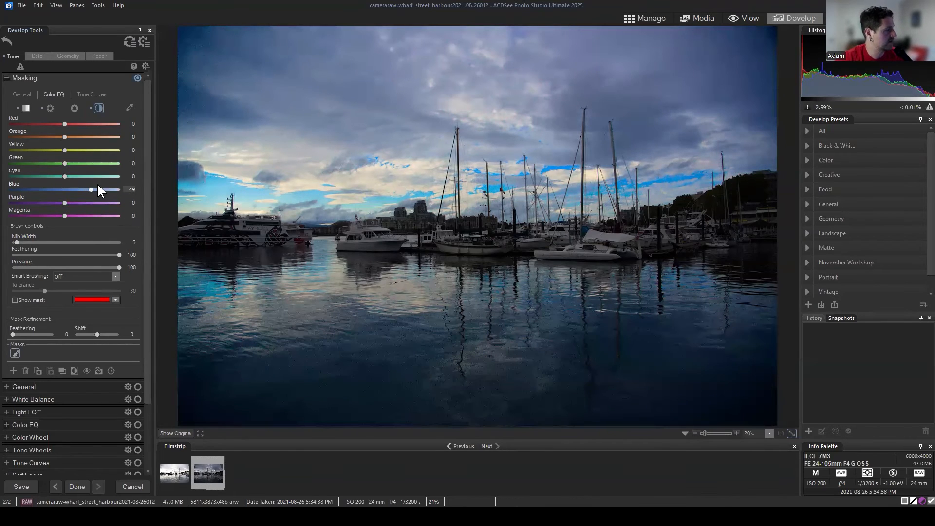
pyautogui.doubleClick(98, 189)
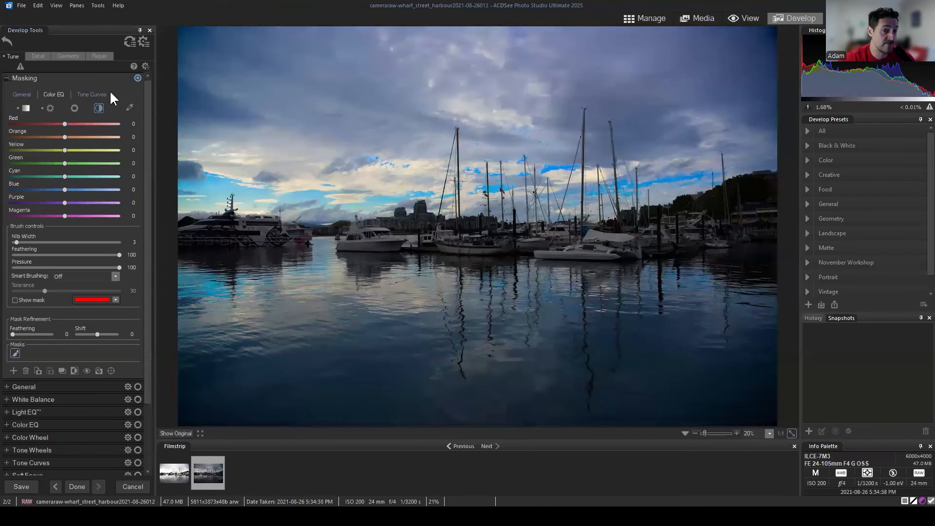
pyautogui.click(21, 95)
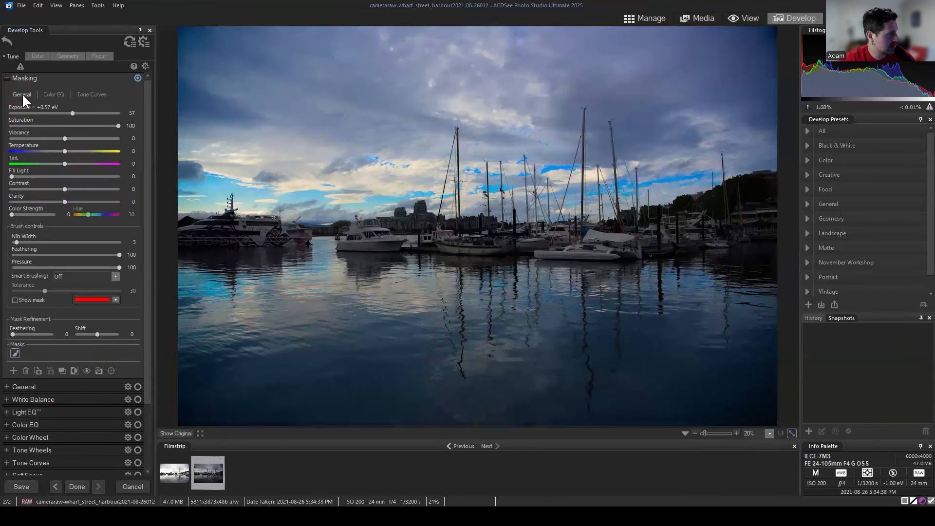
pyautogui.click(52, 94)
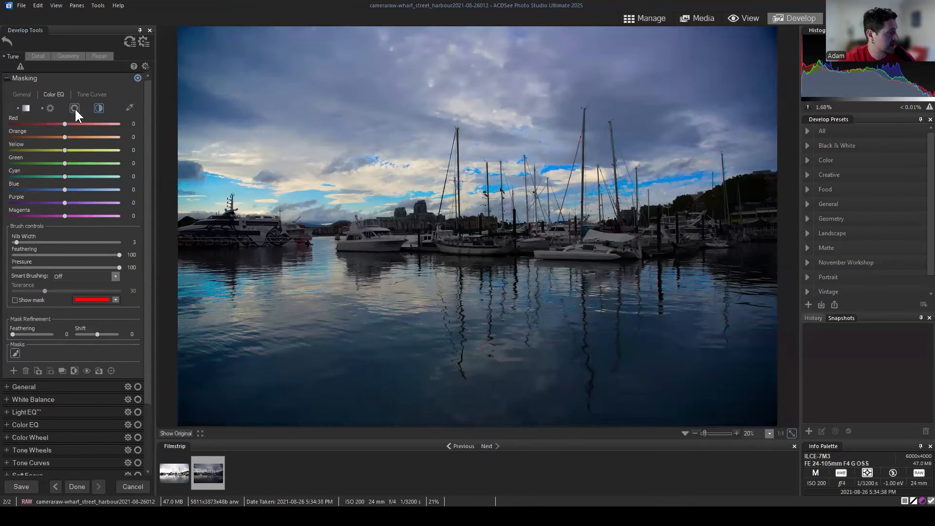
pyautogui.click(88, 94)
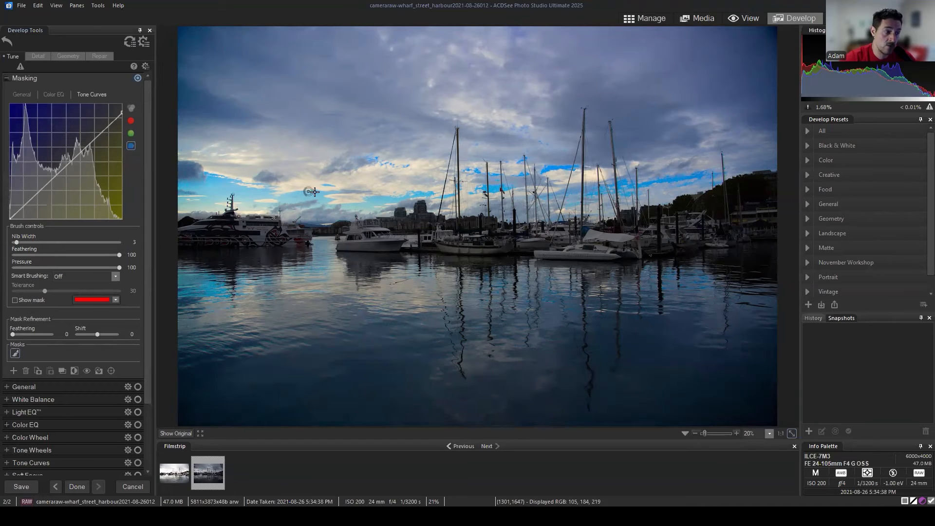
# Step: Erase the mask from the water just below the white motorboat using a nib width of 16, and show the mask overlay
pyautogui.scroll(10, 375, 224)
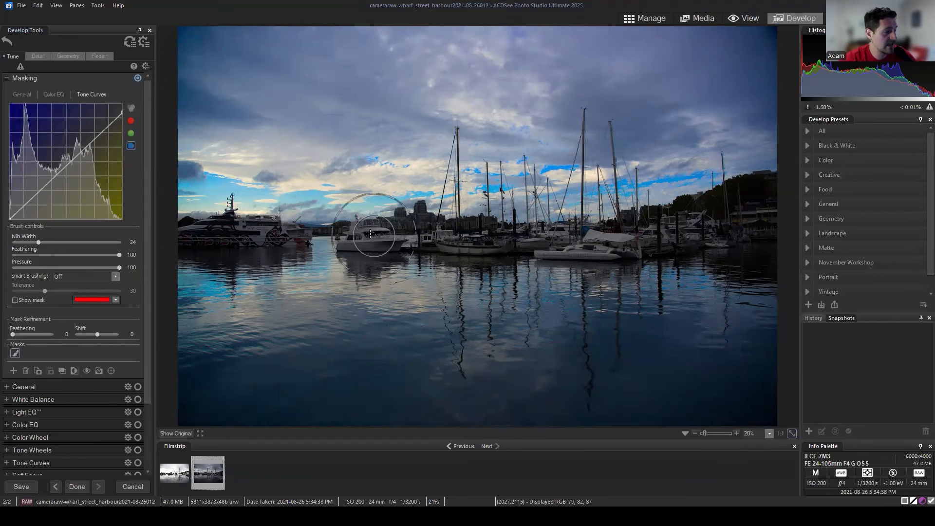
pyautogui.scroll(-5, 248, 261)
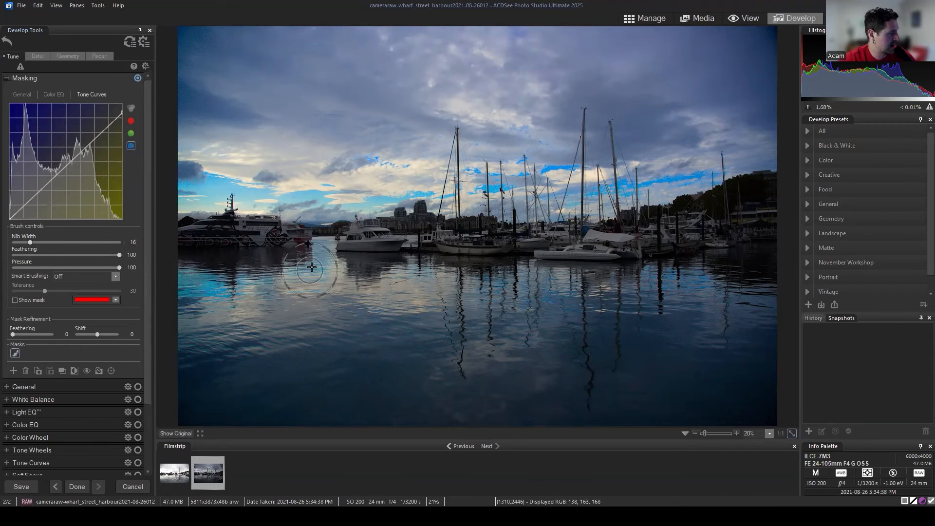
pyautogui.click(329, 264)
pyautogui.click(319, 282)
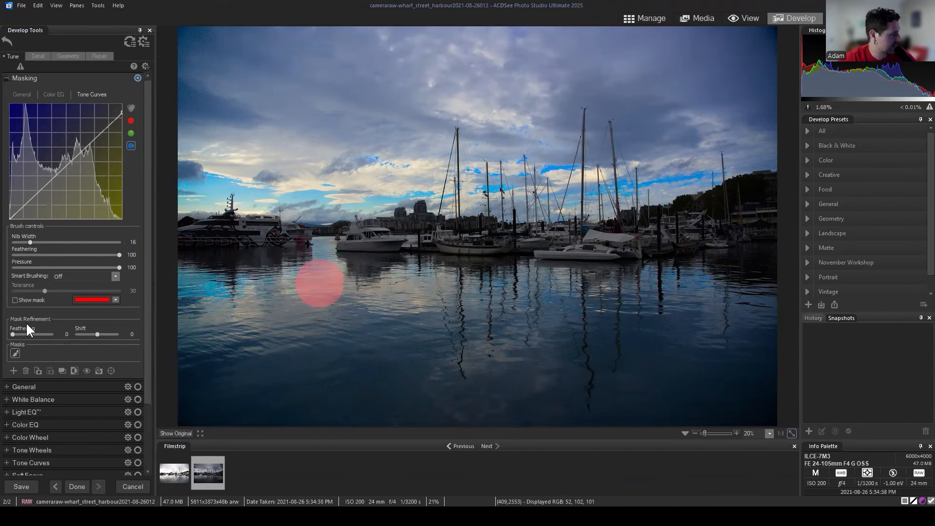
pyautogui.click(16, 300)
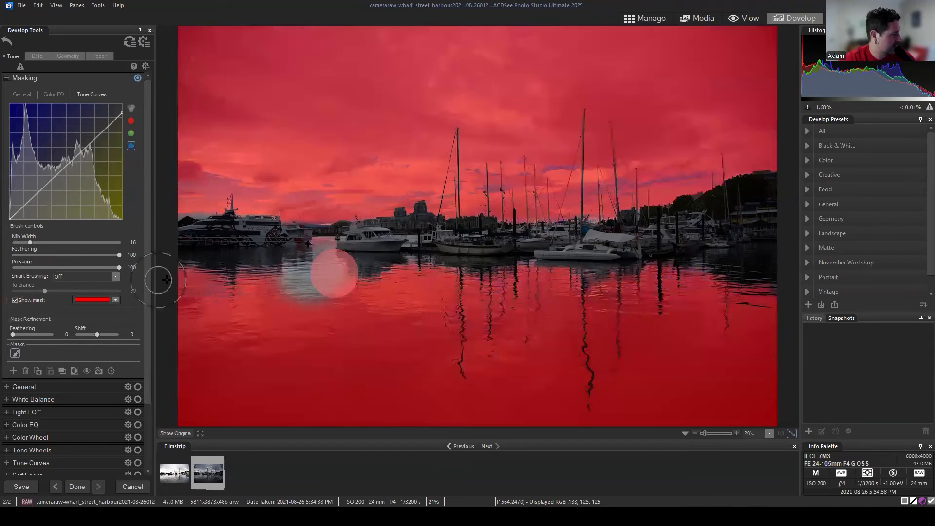
# Step: Erase the mask from the water below the ferry and along a diagonal band down to the photo's bottom edge
pyautogui.click(234, 282)
pyautogui.moveTo(245, 283); pyautogui.dragTo(298, 286)
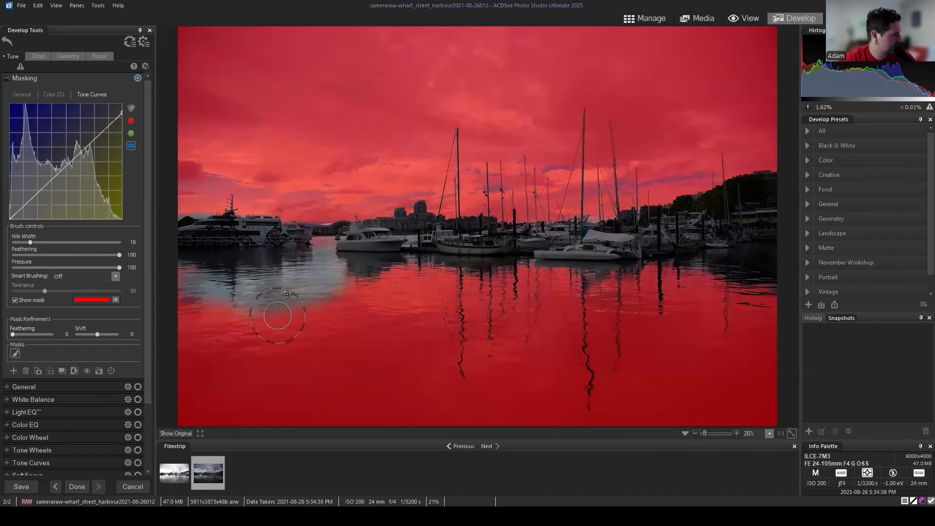
pyautogui.click(223, 282)
pyautogui.moveTo(193, 292)
pyautogui.mouseDown()
pyautogui.moveTo(188, 328)
pyautogui.moveTo(272, 344)
pyautogui.moveTo(327, 410)
pyautogui.moveTo(437, 419)
pyautogui.mouseUp()
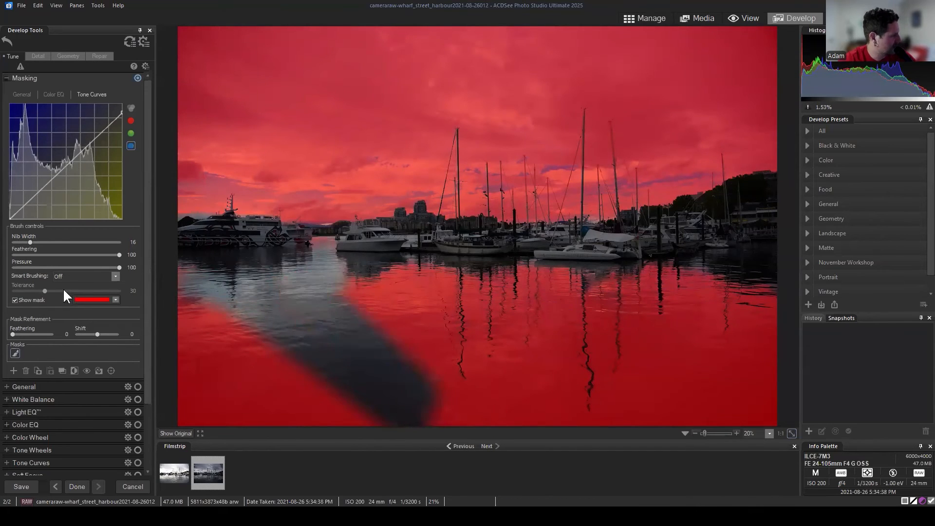
# Step: Erase the mask from the left half of the water with nib width 32 and feathering 43, and hide the mask overlay
pyautogui.moveTo(33, 243); pyautogui.dragTo(60, 255)
pyautogui.moveTo(342, 296)
pyautogui.mouseDown()
pyautogui.moveTo(415, 306)
pyautogui.moveTo(428, 291)
pyautogui.moveTo(405, 296)
pyautogui.mouseUp()
pyautogui.moveTo(356, 301)
pyautogui.mouseDown()
pyautogui.moveTo(445, 288)
pyautogui.moveTo(411, 298)
pyautogui.moveTo(439, 305)
pyautogui.mouseUp()
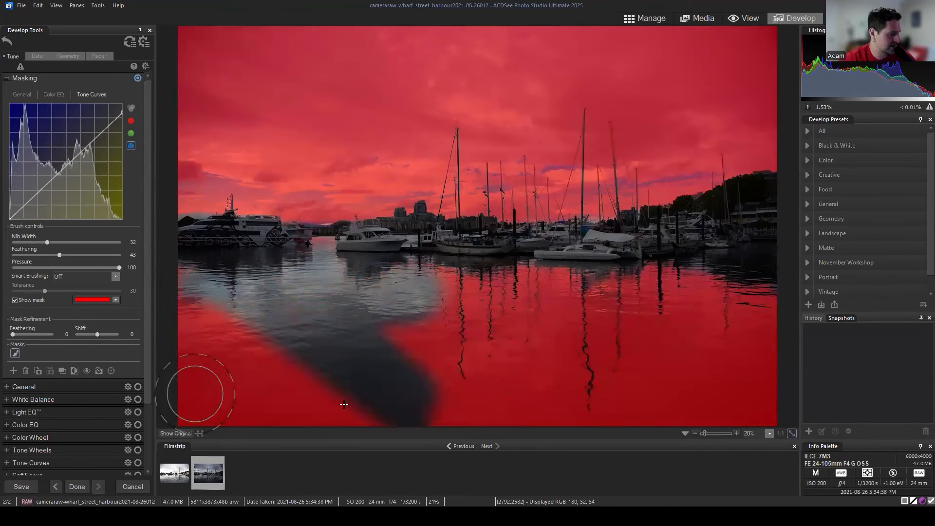
pyautogui.moveTo(377, 359)
pyautogui.mouseDown()
pyautogui.moveTo(231, 363)
pyautogui.moveTo(333, 363)
pyautogui.moveTo(274, 369)
pyautogui.moveTo(347, 396)
pyautogui.moveTo(230, 403)
pyautogui.moveTo(371, 408)
pyautogui.moveTo(184, 417)
pyautogui.moveTo(262, 409)
pyautogui.moveTo(202, 406)
pyautogui.moveTo(192, 338)
pyautogui.moveTo(198, 370)
pyautogui.moveTo(171, 289)
pyautogui.mouseUp()
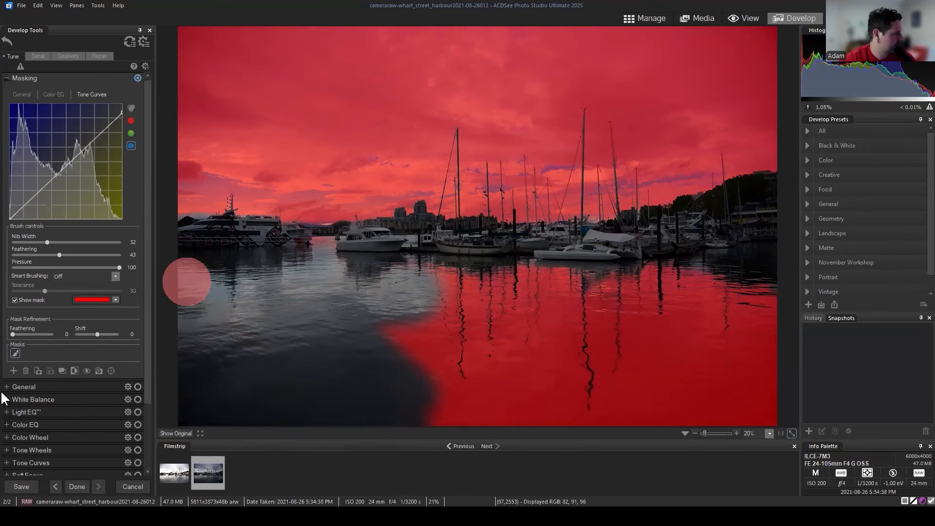
pyautogui.click(15, 300)
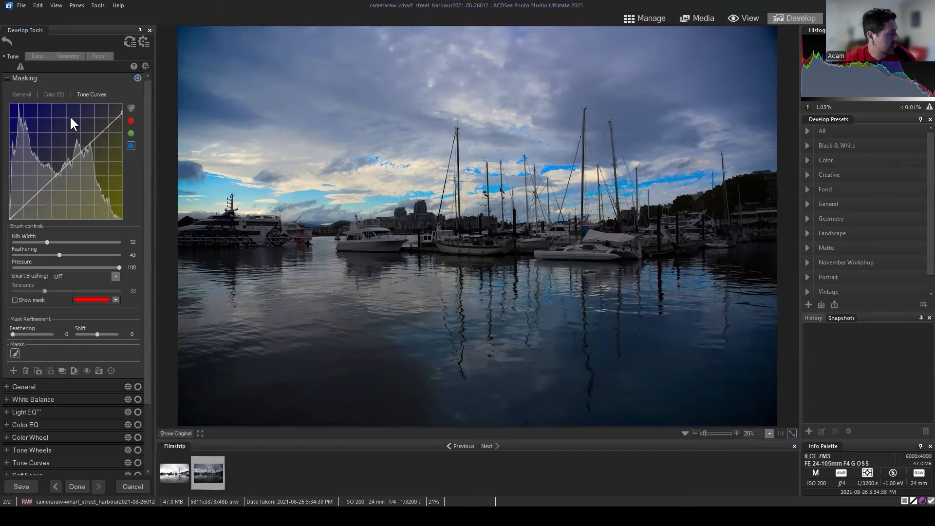
pyautogui.click(22, 93)
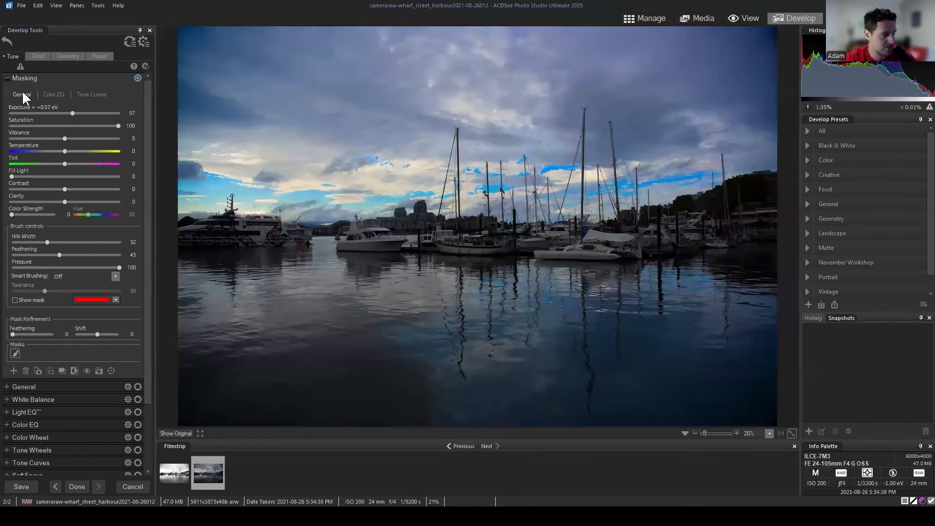
pyautogui.click(59, 94)
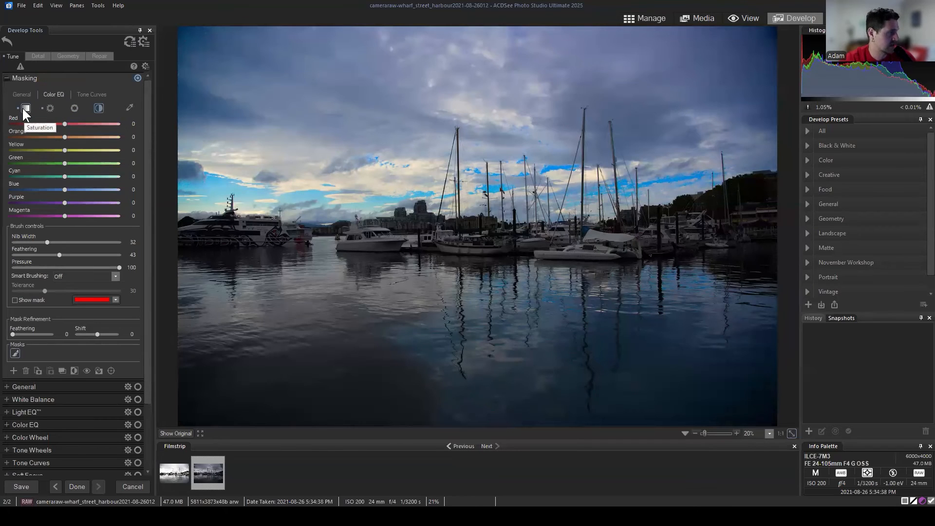
pyautogui.click(92, 94)
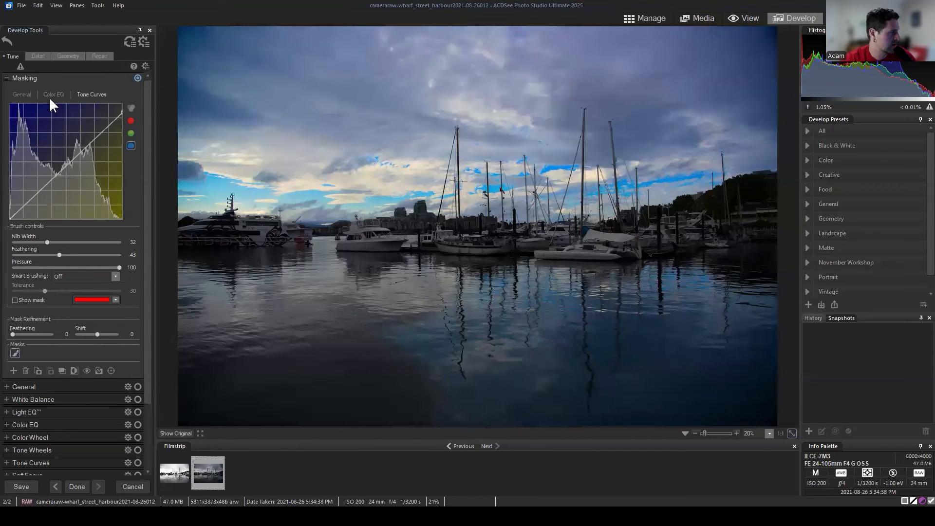
pyautogui.click(23, 94)
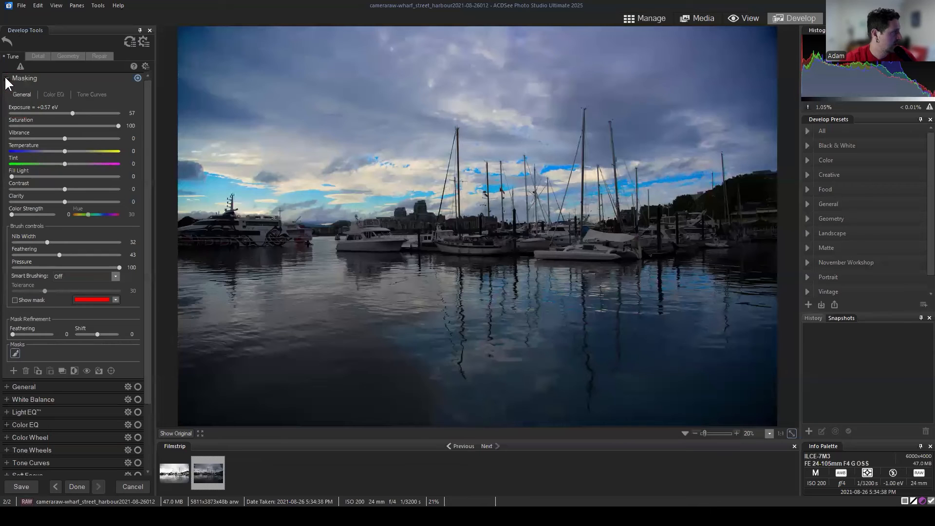
# Step: Add a second brush mask, paint it over the sky and boats with nib width 45, and try contrasts of 49 and -18
pyautogui.moveTo(13, 351)
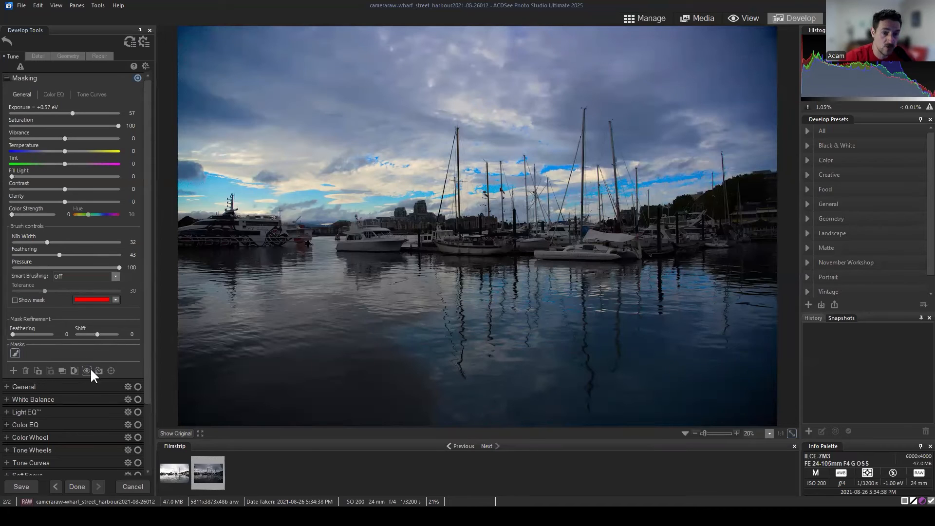
pyautogui.click(13, 369)
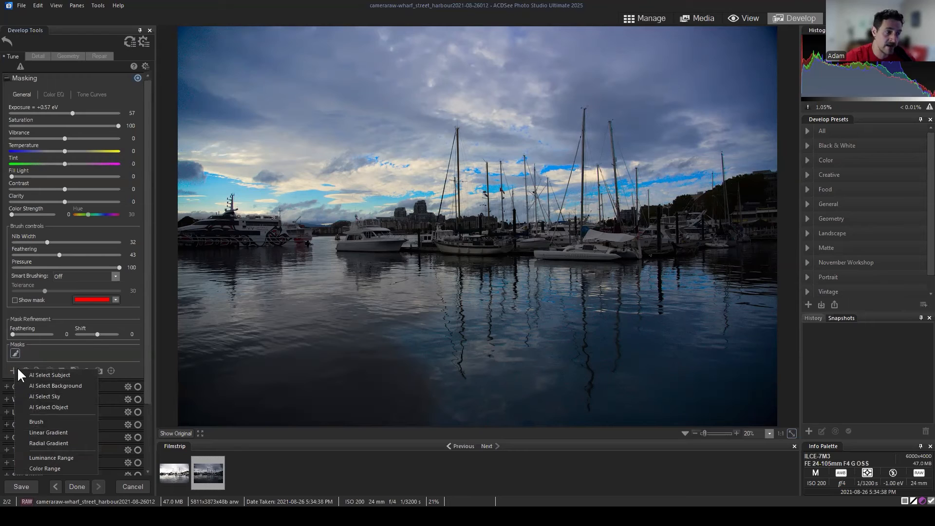
pyautogui.click(36, 420)
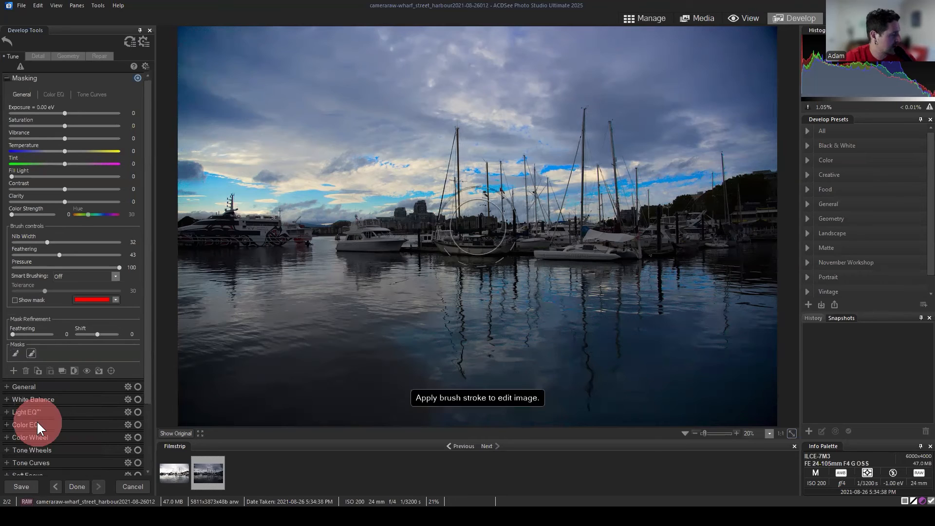
pyautogui.scroll(13, 384, 191)
pyautogui.click(385, 201)
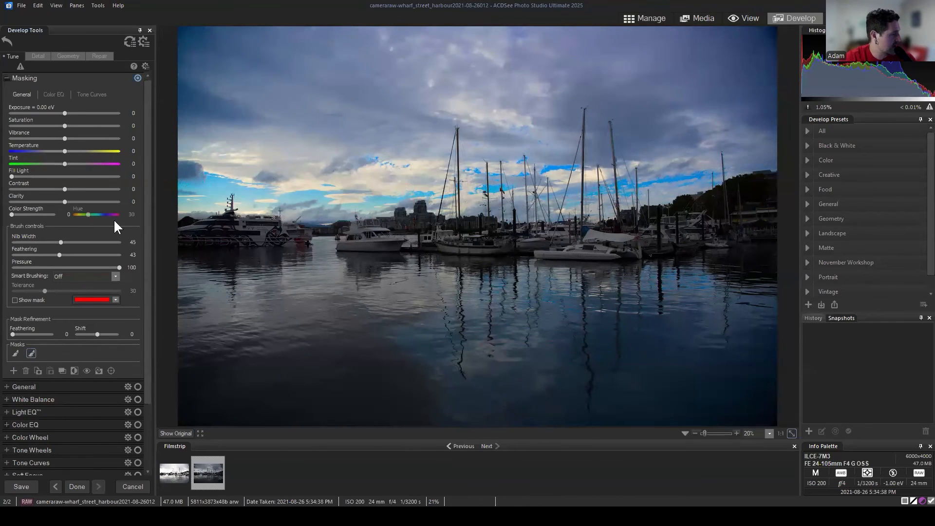
pyautogui.click(15, 300)
pyautogui.moveTo(259, 215)
pyautogui.mouseDown()
pyautogui.moveTo(407, 197)
pyautogui.moveTo(426, 173)
pyautogui.moveTo(234, 63)
pyautogui.moveTo(355, 74)
pyautogui.moveTo(633, 44)
pyautogui.moveTo(739, 107)
pyautogui.moveTo(501, 83)
pyautogui.moveTo(167, 209)
pyautogui.moveTo(247, 194)
pyautogui.moveTo(76, 187)
pyautogui.moveTo(91, 189)
pyautogui.mouseUp()
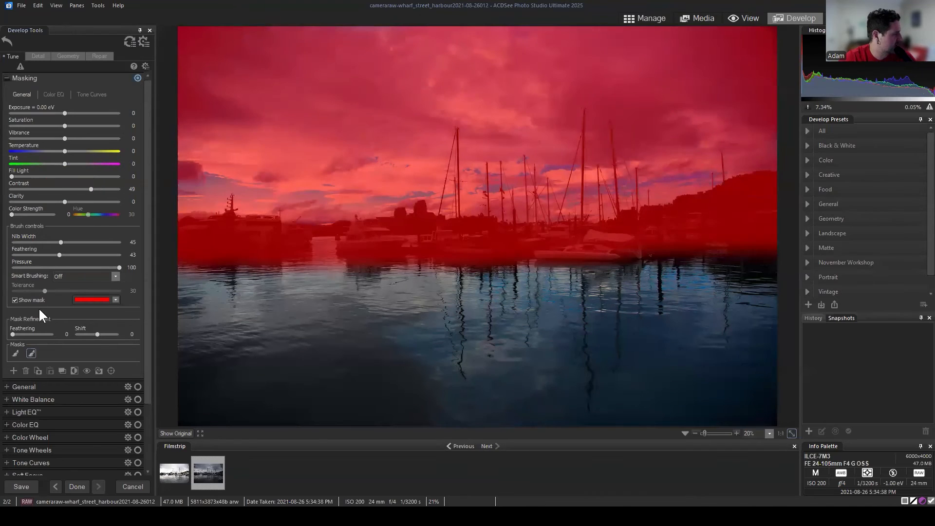
pyautogui.click(15, 300)
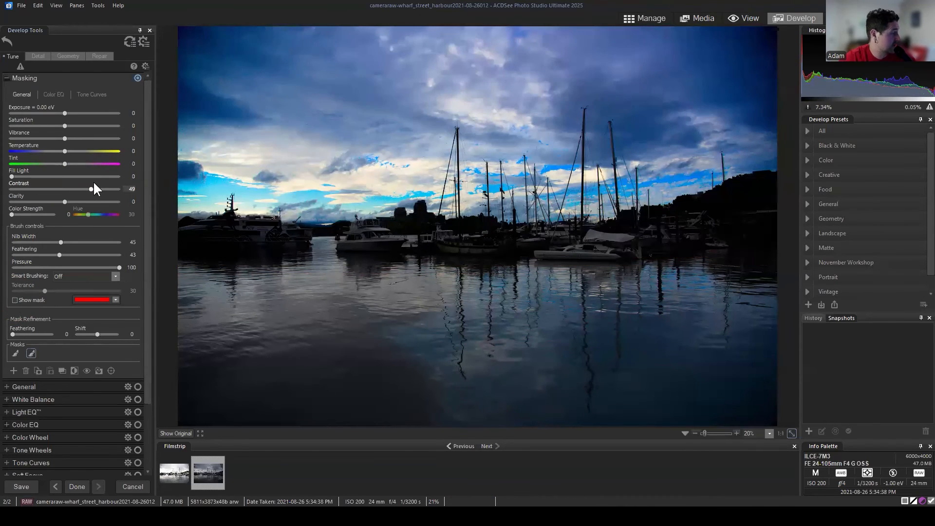
pyautogui.moveTo(68, 187)
pyautogui.mouseDown()
pyautogui.moveTo(26, 189)
pyautogui.moveTo(55, 188)
pyautogui.mouseUp()
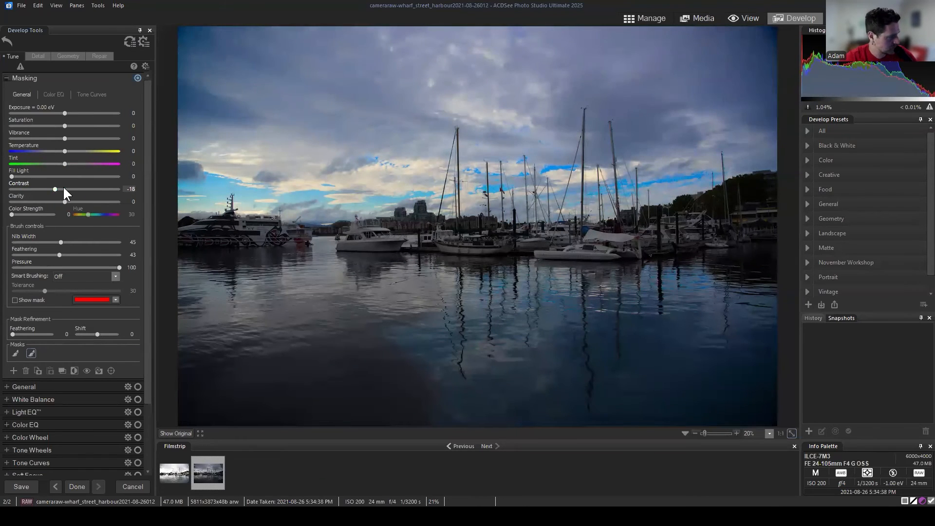
# Step: Delete the second brush mask
pyautogui.click(30, 353)
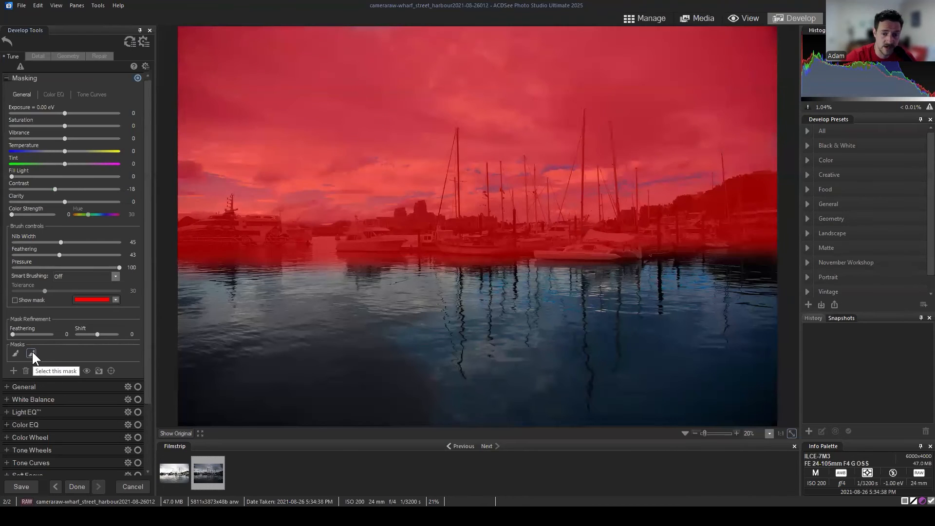
pyautogui.click(13, 352)
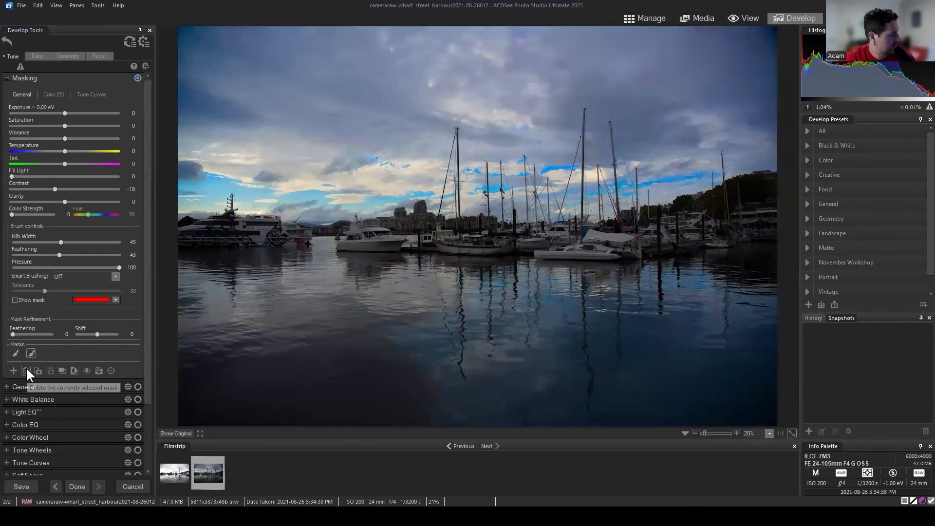
pyautogui.click(26, 369)
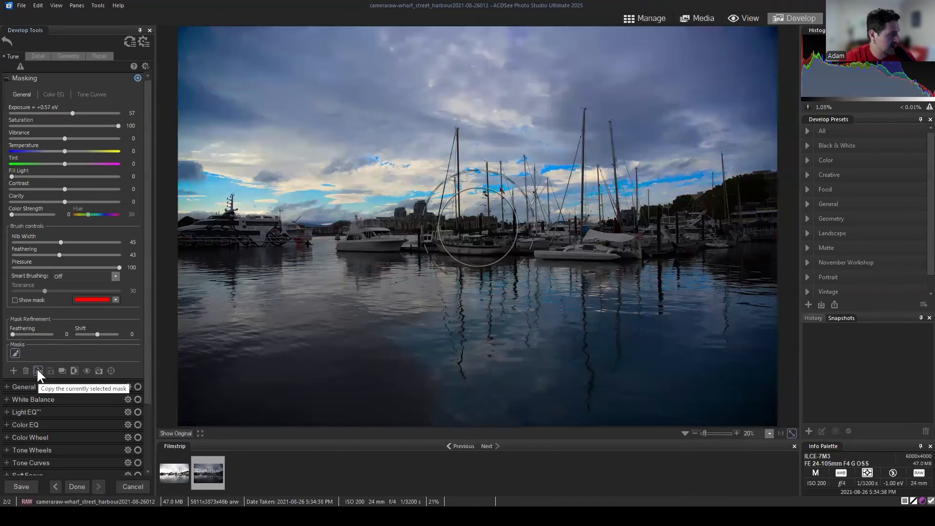
# Step: Show the remaining mask's overlay, try inverting the mask, and revert the inversion
pyautogui.click(38, 370)
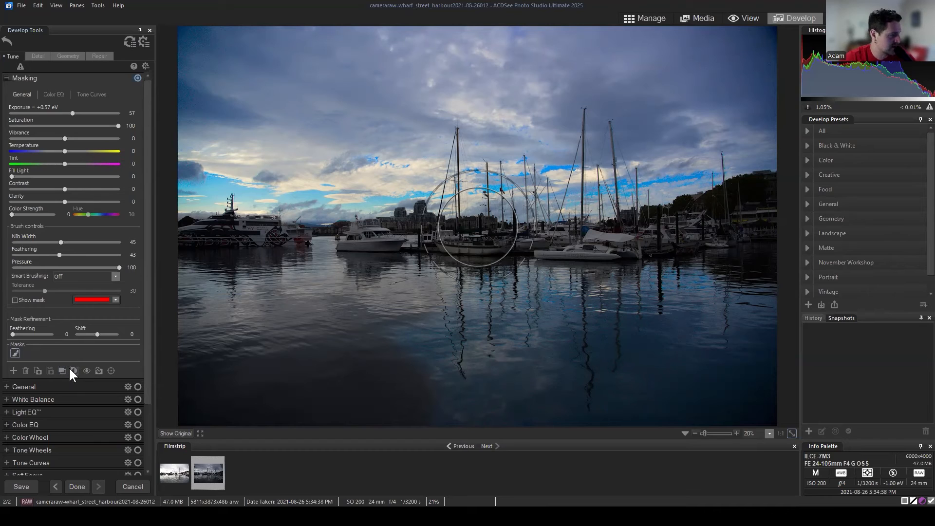
pyautogui.click(15, 300)
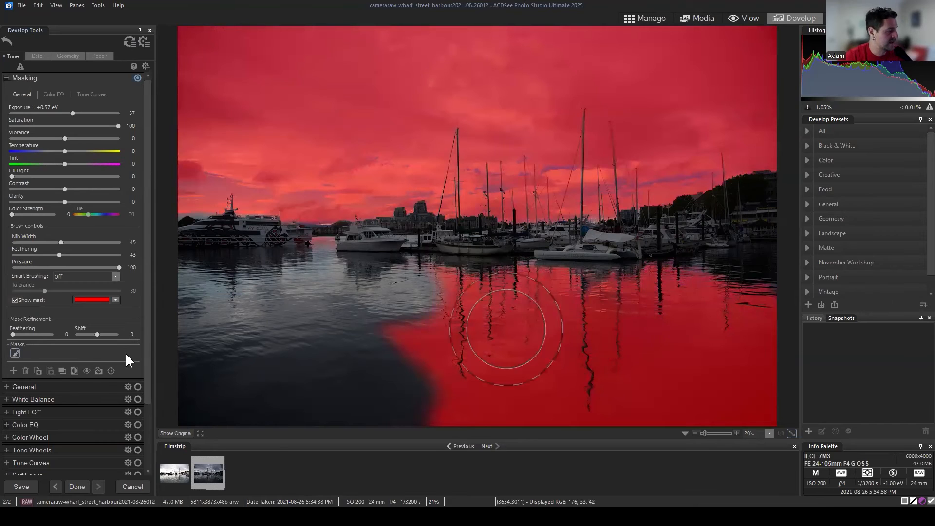
pyautogui.click(73, 369)
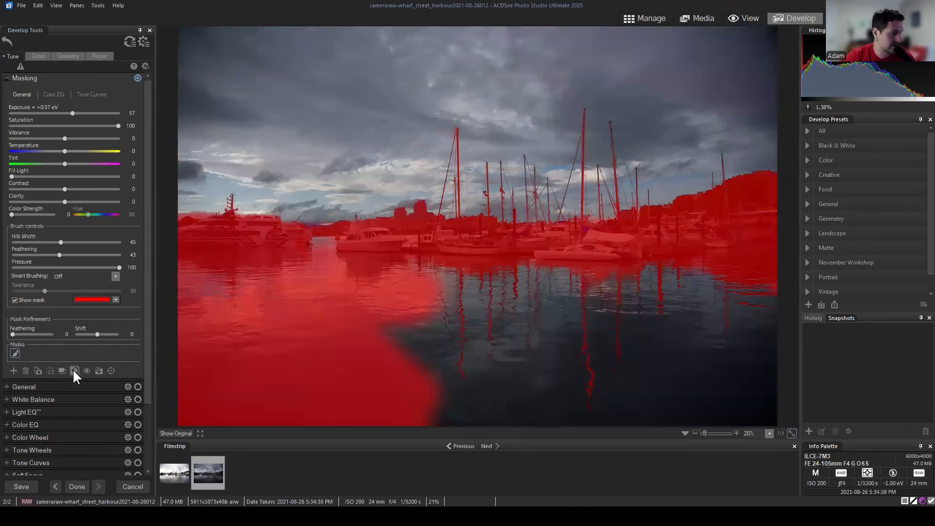
pyautogui.click(73, 370)
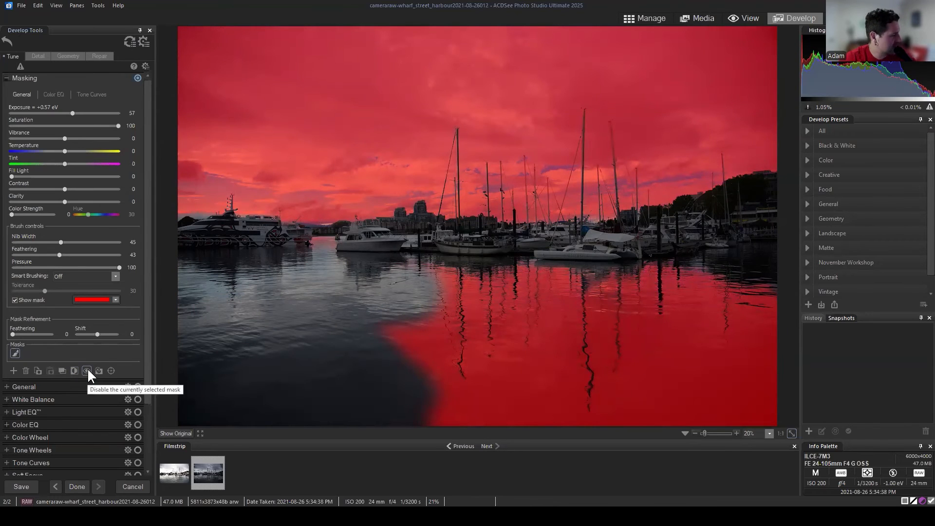
# Step: Compare the photo with the brush mask disabled and enabled, and hide the mask overlay
pyautogui.click(87, 370)
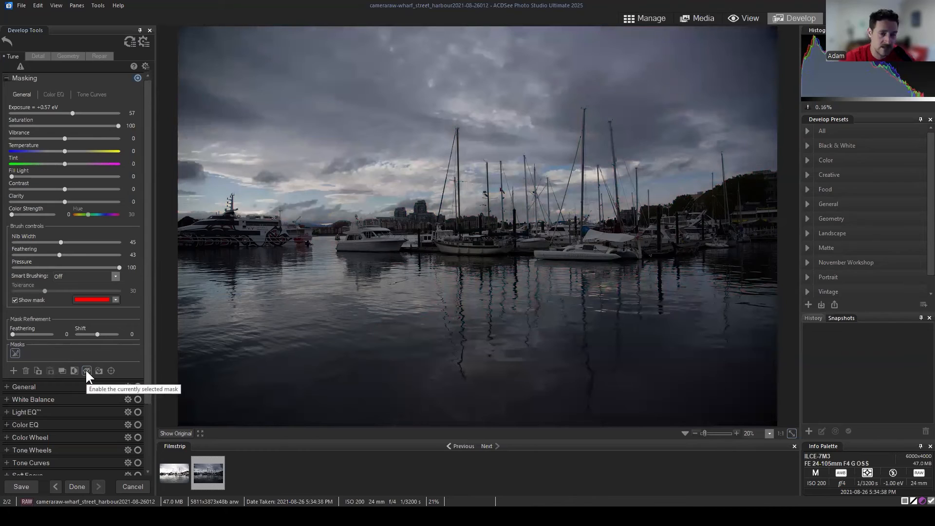
pyautogui.click(86, 371)
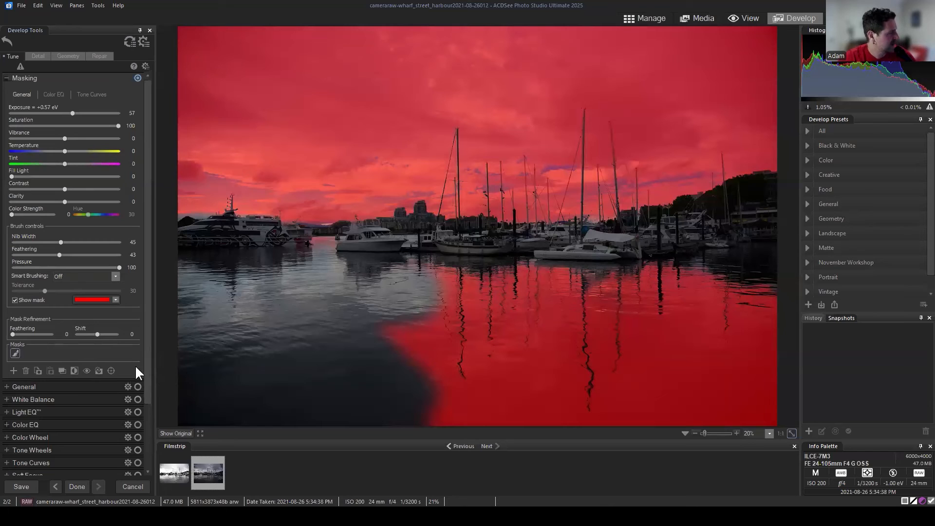
pyautogui.click(7, 77)
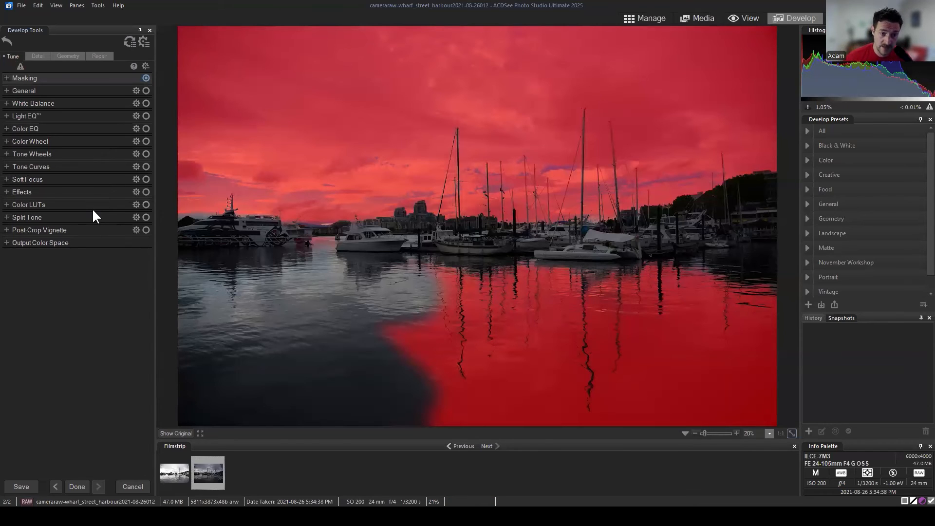
pyautogui.click(27, 86)
pyautogui.click(18, 74)
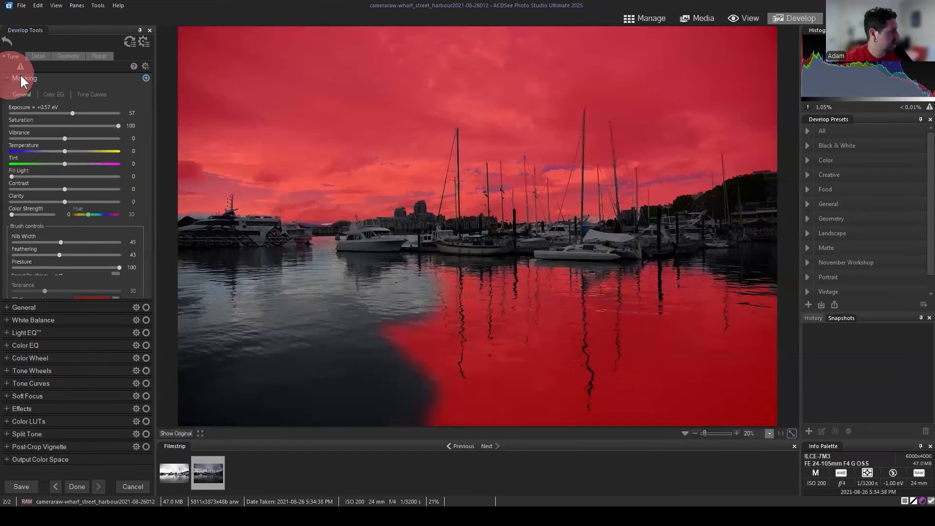
pyautogui.click(15, 300)
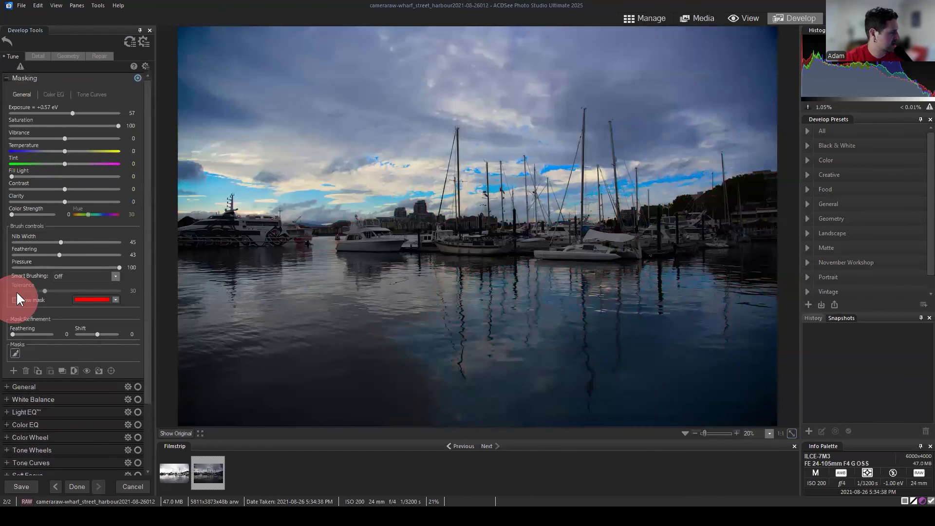
# Step: Examine the General, White Balance, Light EQ, Color EQ and Tone Wheels adjustments, plus the Detail and Geometry tools
pyautogui.click(23, 78)
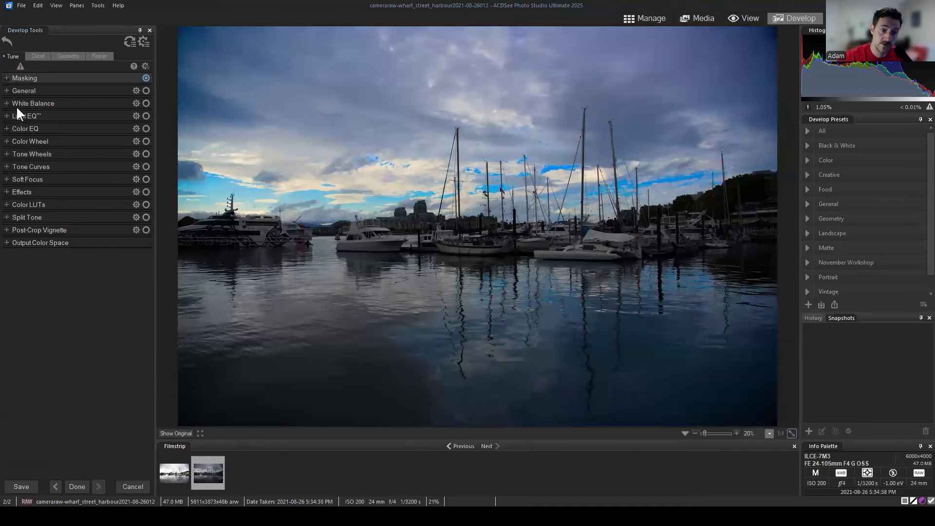
pyautogui.click(29, 89)
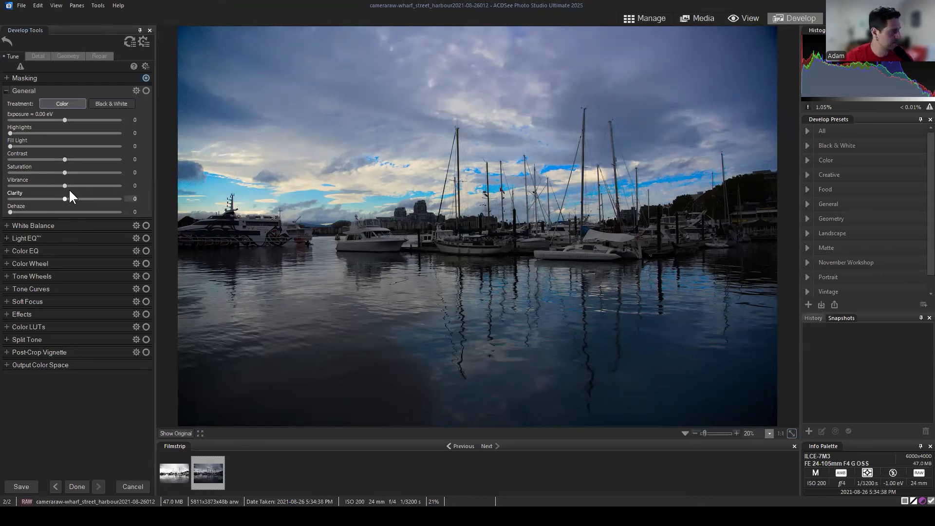
pyautogui.click(7, 90)
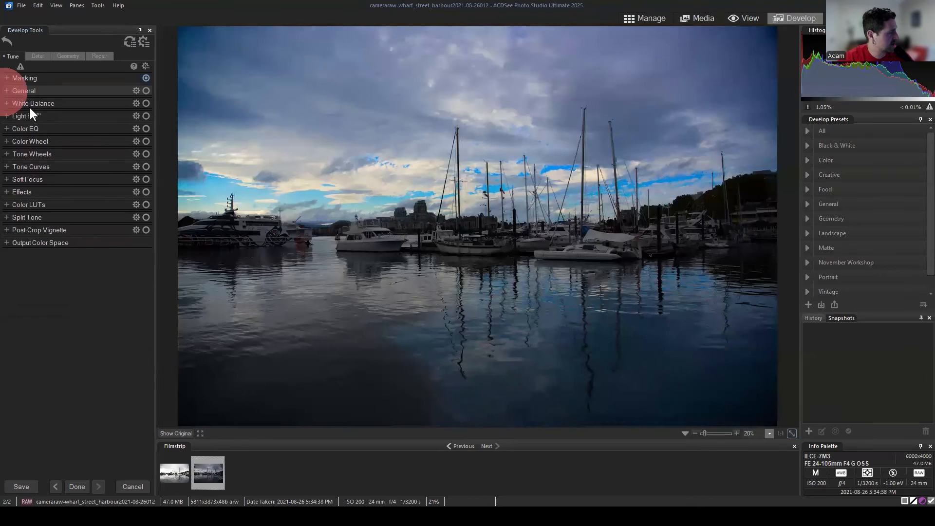
pyautogui.click(38, 102)
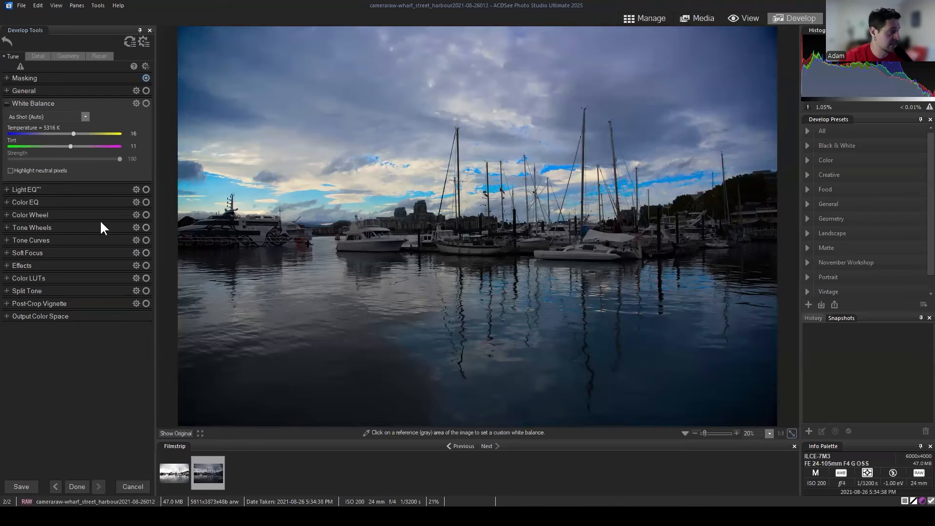
pyautogui.click(42, 189)
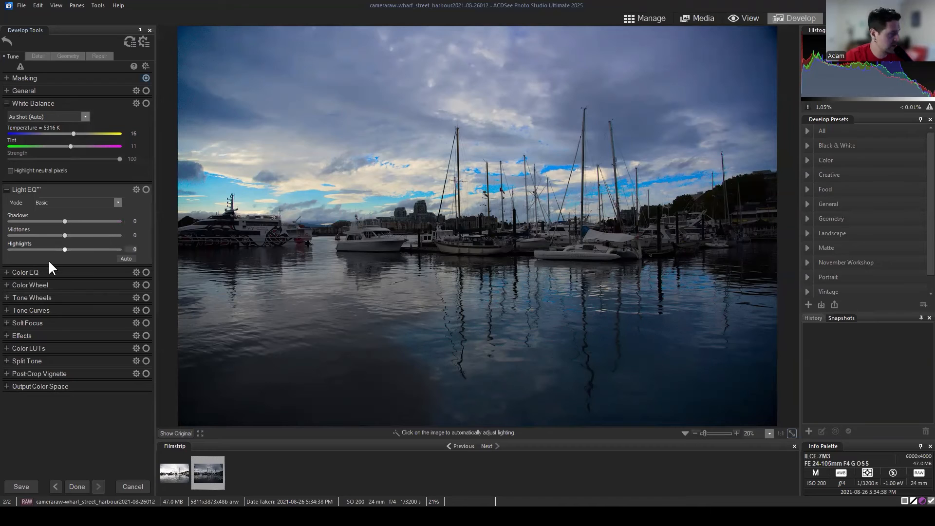
pyautogui.click(29, 275)
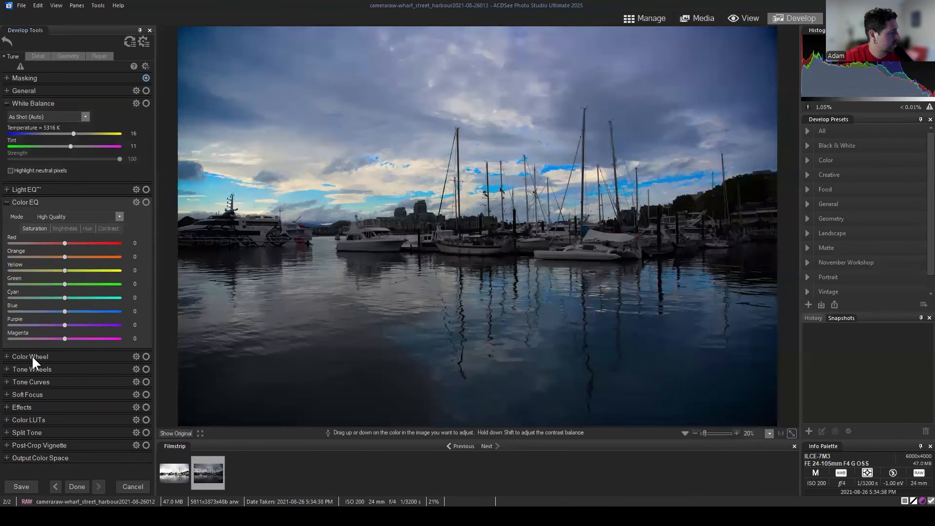
pyautogui.click(32, 357)
pyautogui.click(34, 388)
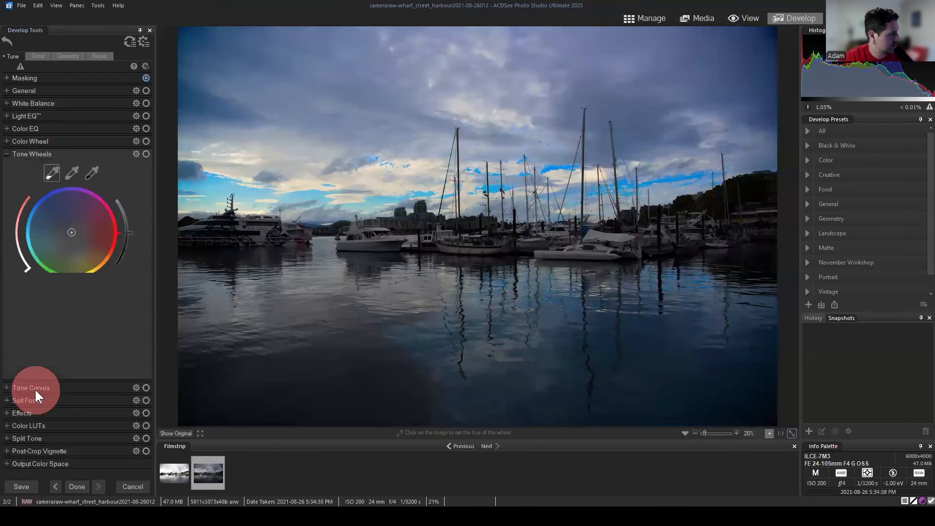
pyautogui.click(10, 153)
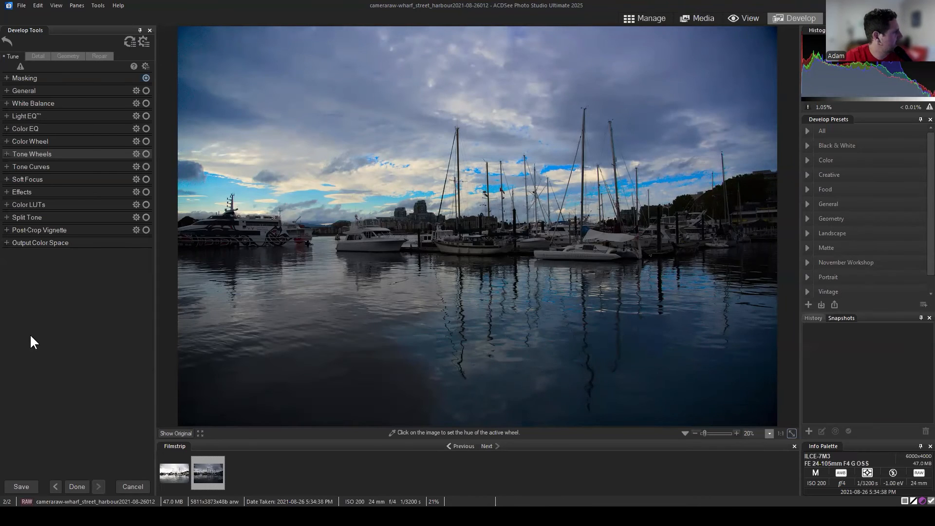
pyautogui.click(36, 57)
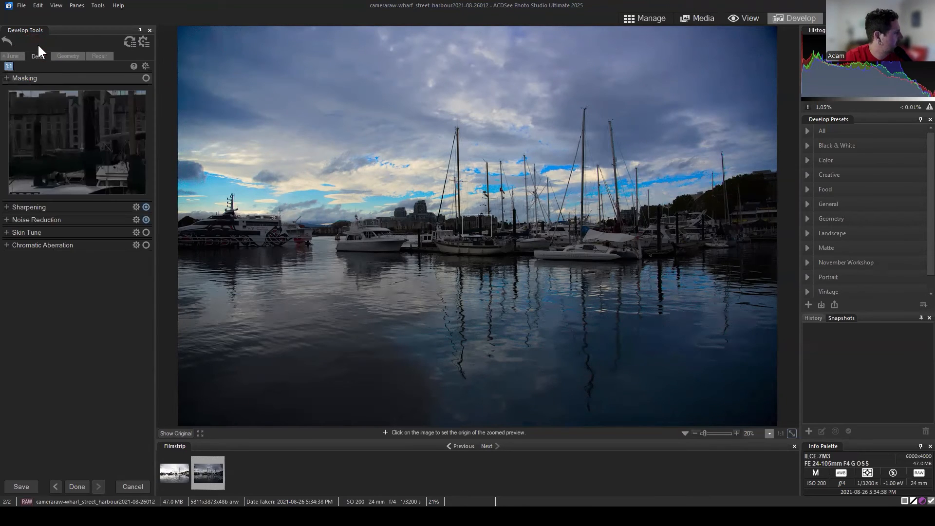
pyautogui.click(66, 54)
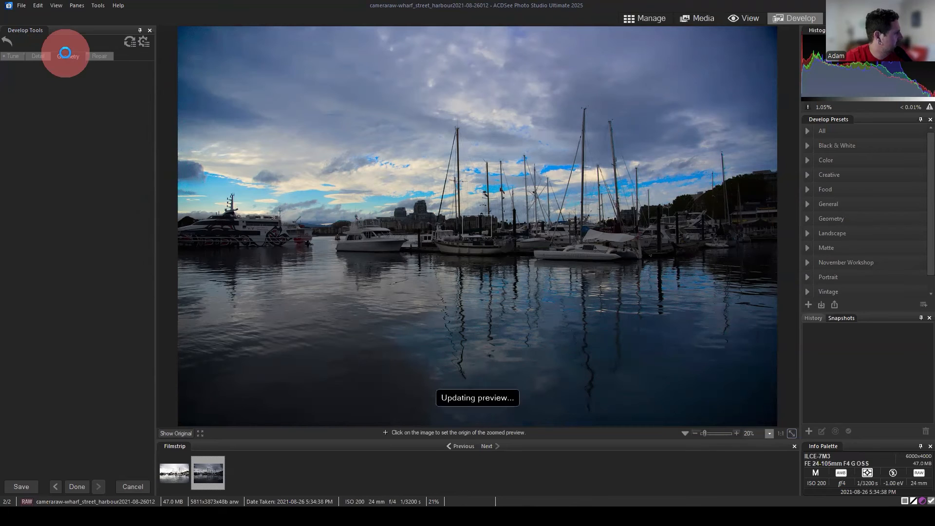
# Step: Set the whole photo's clarity to -100 in the General tuning adjustments
pyautogui.click(11, 55)
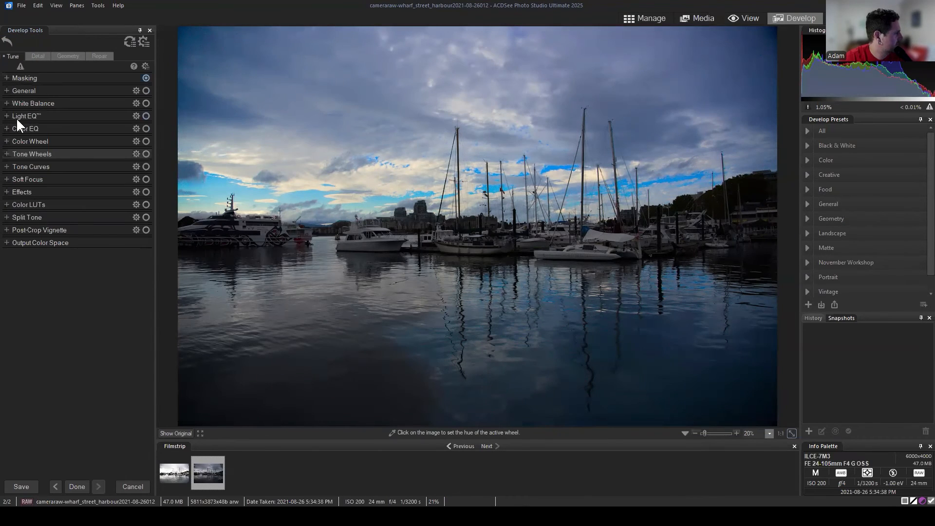
pyautogui.click(8, 77)
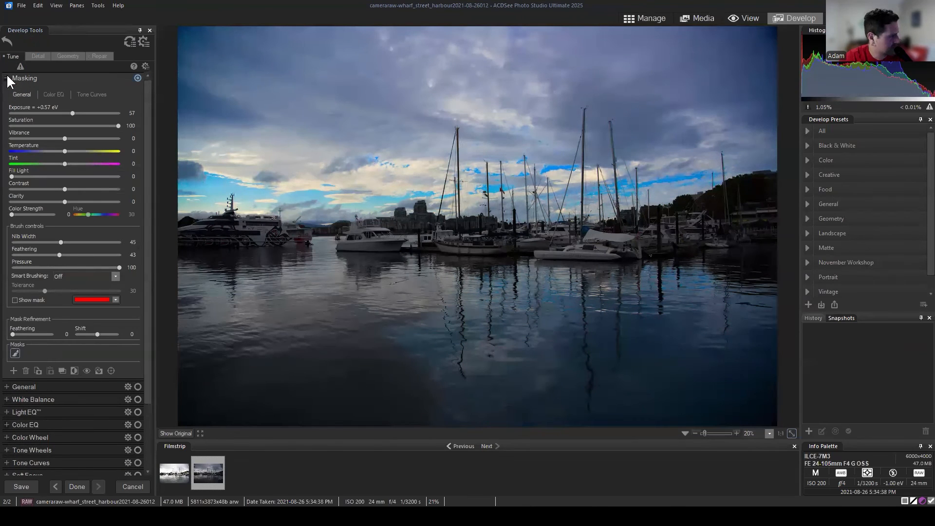
pyautogui.click(7, 77)
pyautogui.click(7, 90)
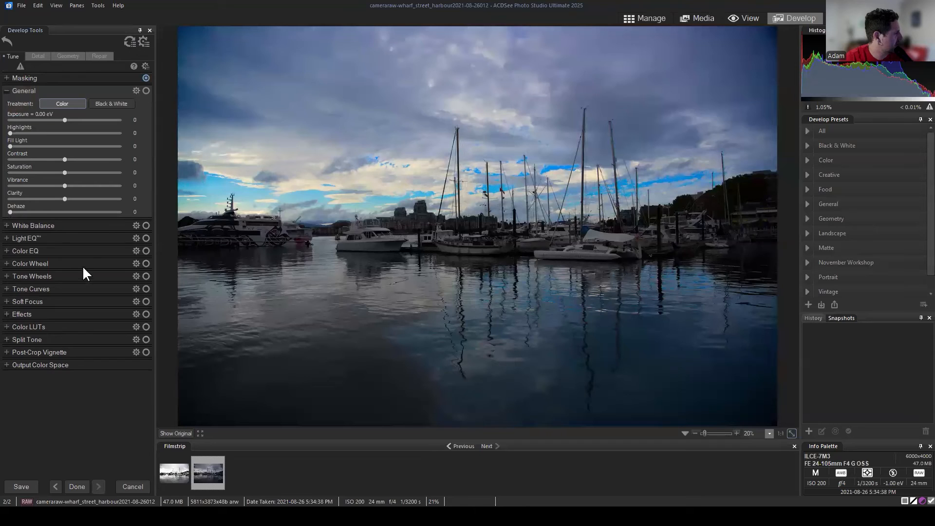
pyautogui.moveTo(64, 198); pyautogui.dragTo(1, 194)
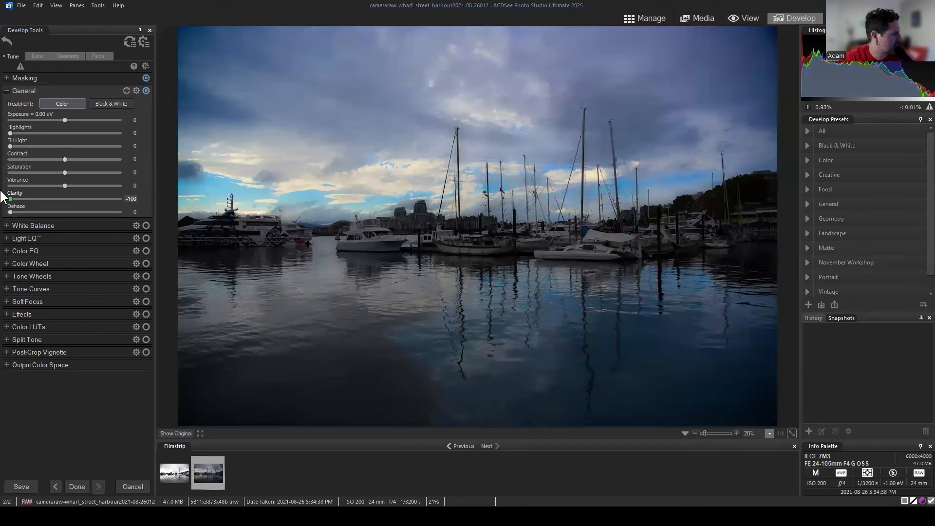
# Step: Reset the whole photo's clarity to 0 and close the General adjustments
pyautogui.doubleClick(53, 195)
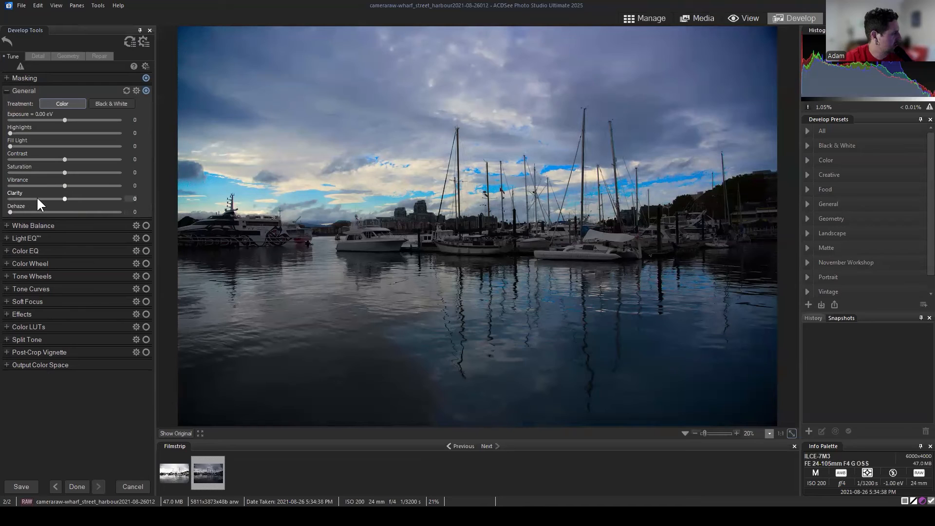
pyautogui.click(7, 90)
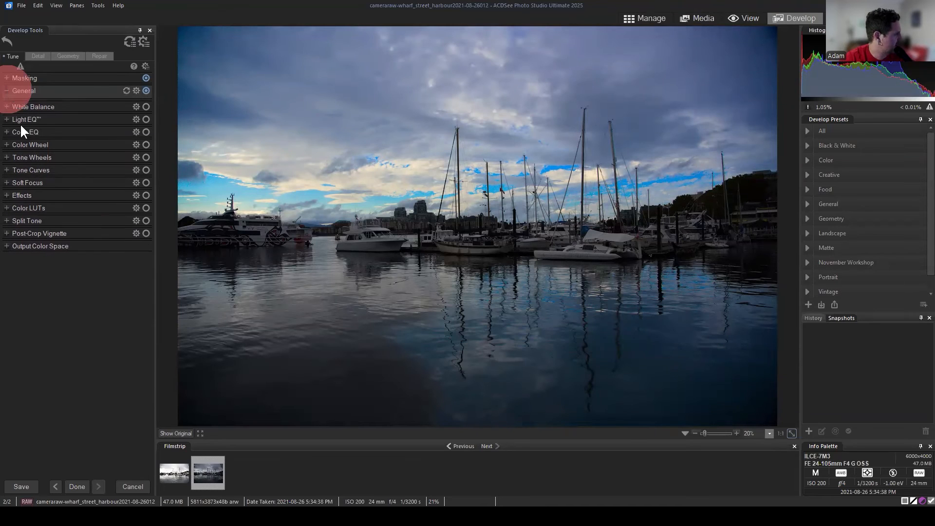
# Step: Try raising the Soft Focus strength on the photo, and reset the Soft Focus adjustments
pyautogui.click(7, 180)
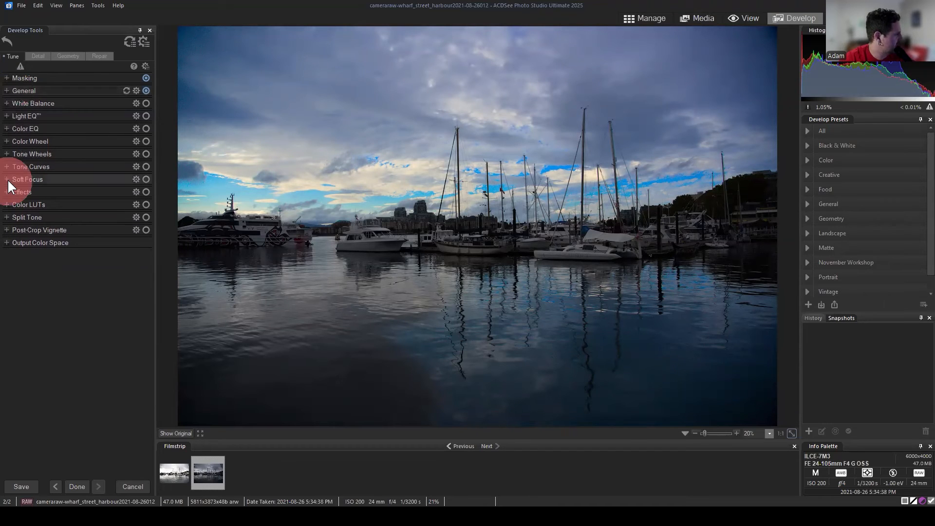
pyautogui.moveTo(28, 198); pyautogui.dragTo(85, 197)
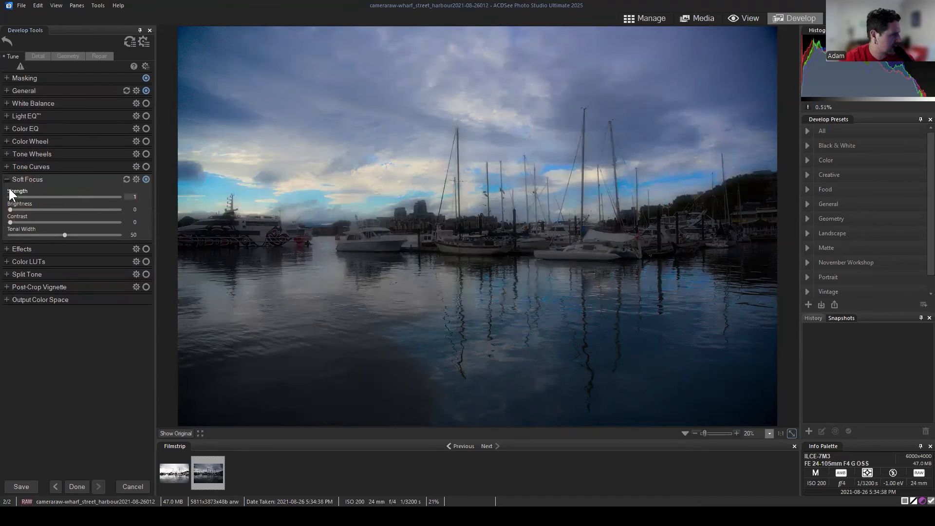
pyautogui.moveTo(9, 189); pyautogui.dragTo(82, 195)
pyautogui.doubleClick(74, 193)
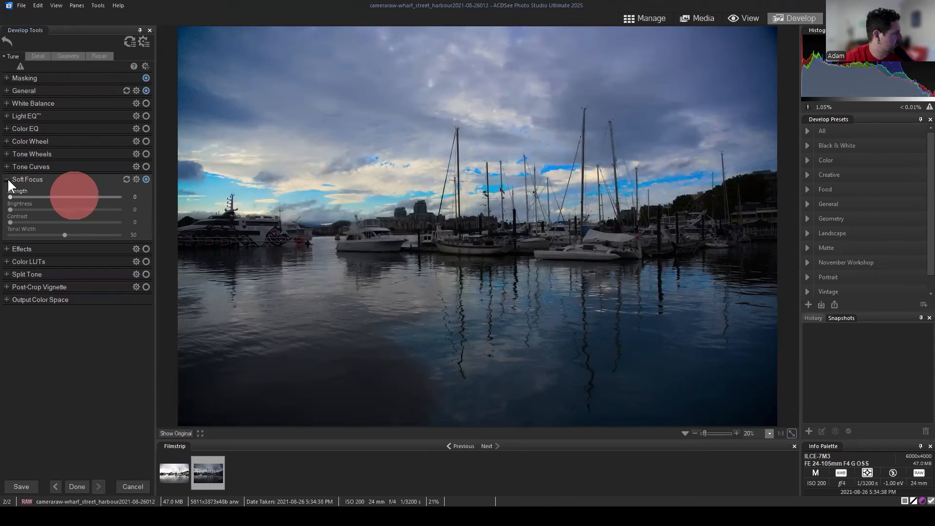
pyautogui.click(126, 179)
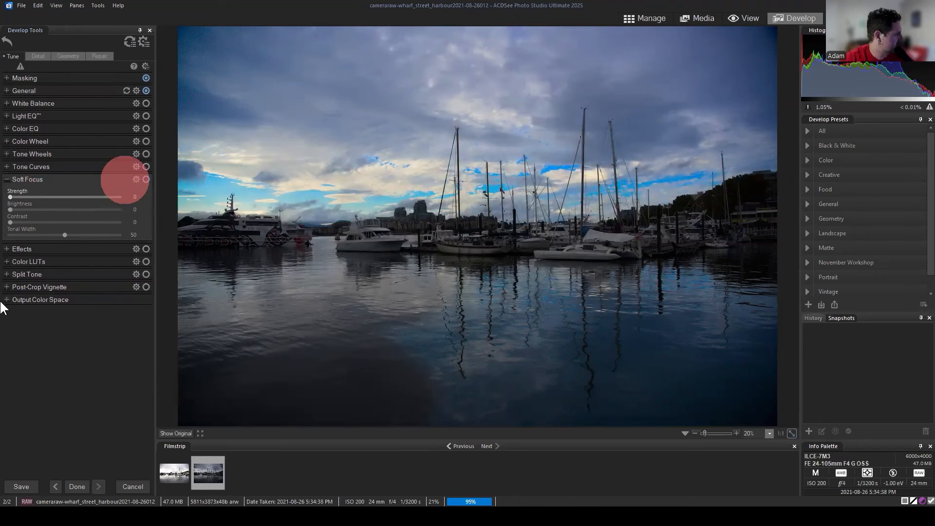
# Step: Try the Sophia photo effect, view the other available photo effects, and reset the Effects adjustments
pyautogui.click(6, 249)
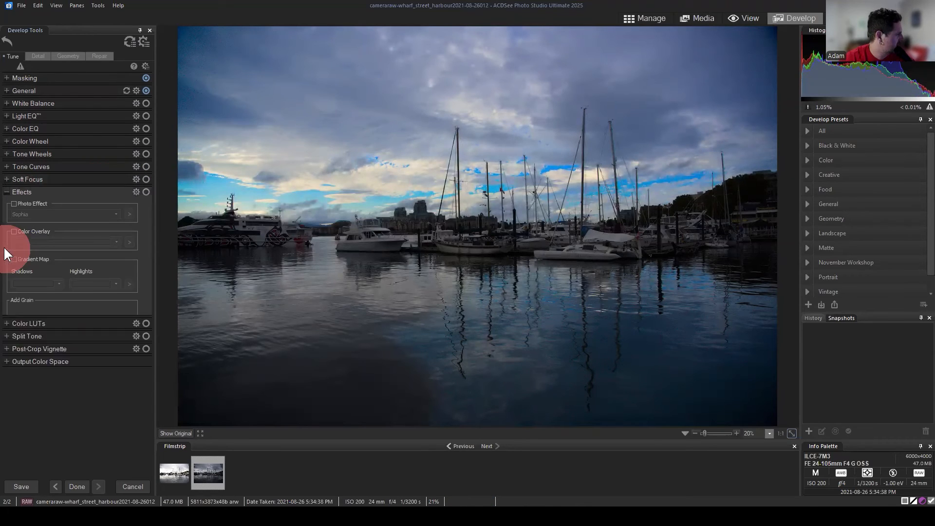
pyautogui.click(14, 204)
pyautogui.click(115, 213)
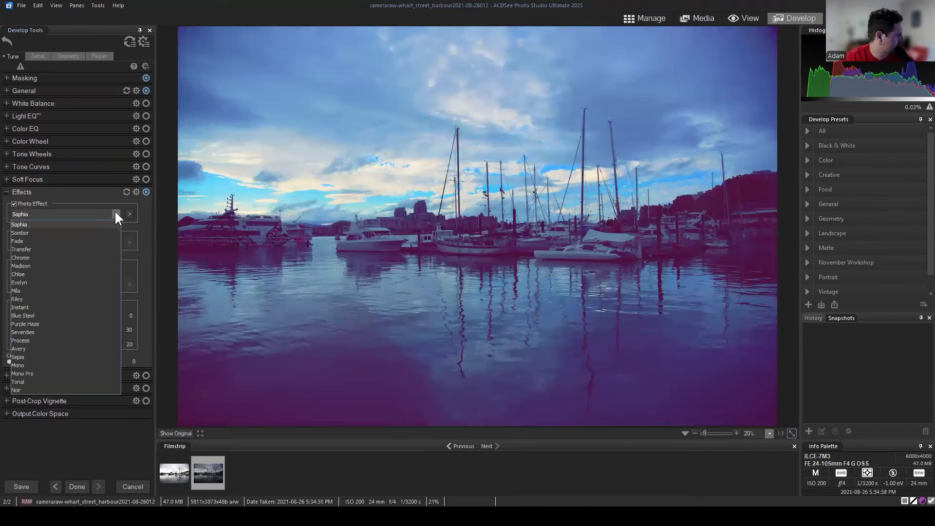
pyautogui.click(116, 213)
pyautogui.click(126, 192)
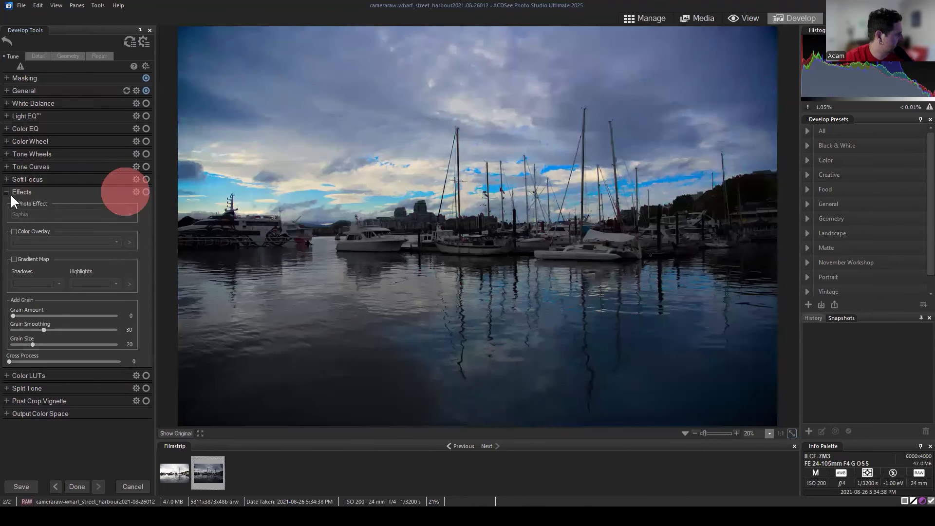
pyautogui.click(6, 191)
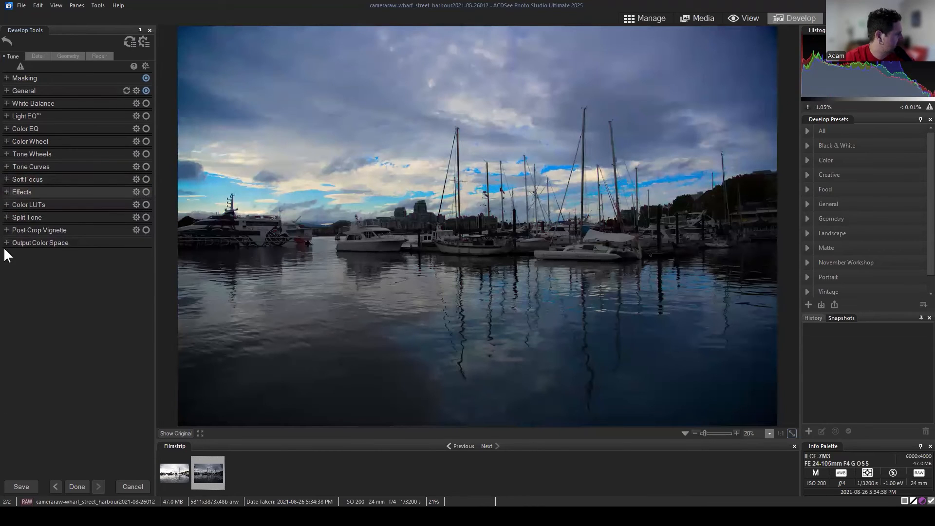
# Step: Try lowering the sharpening detail and raising the sharpening amount to 50, restoring each to its default
pyautogui.click(38, 56)
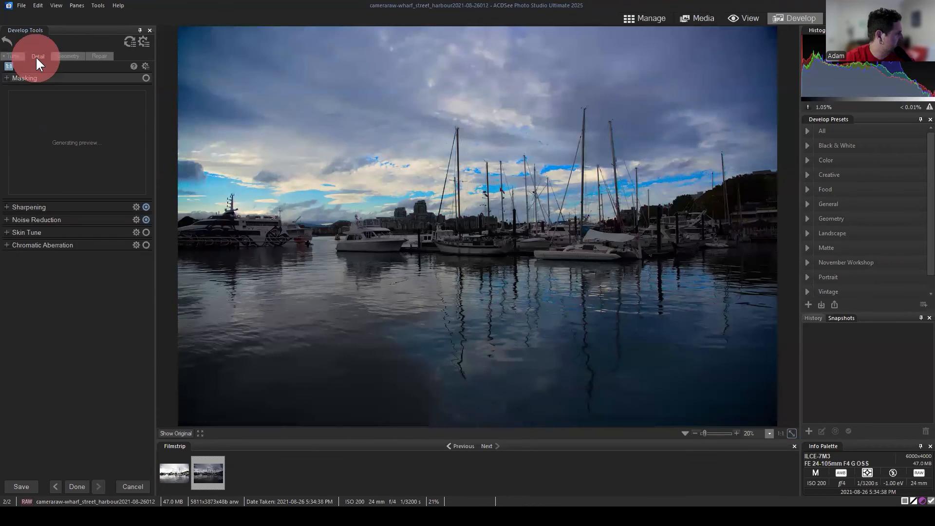
pyautogui.click(5, 206)
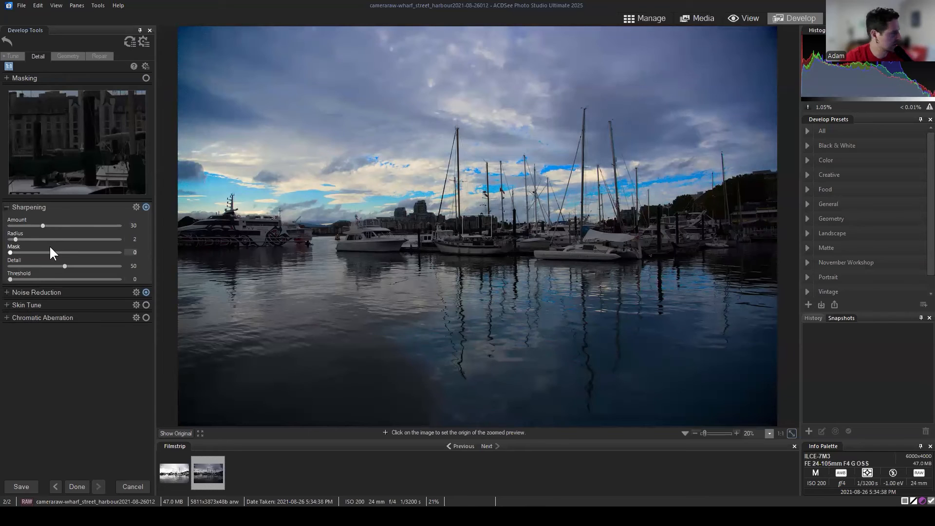
pyautogui.click(7, 292)
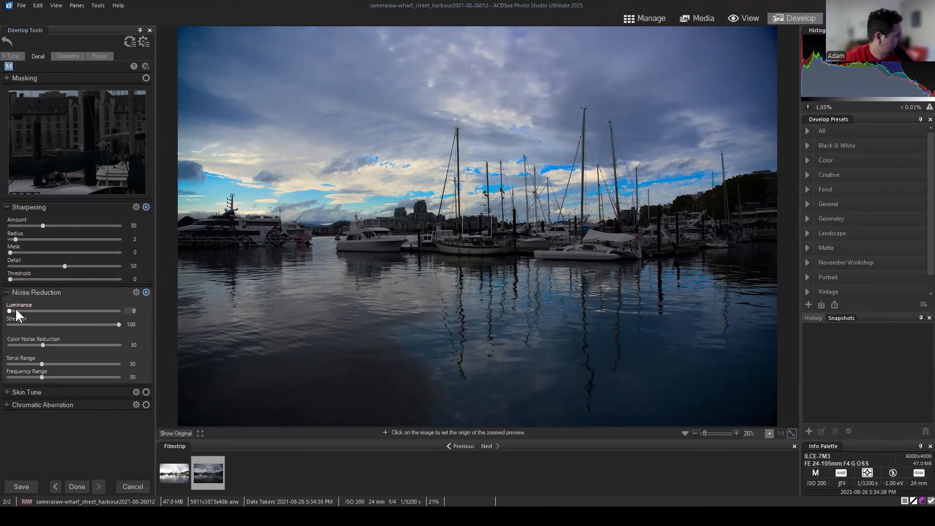
pyautogui.moveTo(66, 264); pyautogui.dragTo(1, 265)
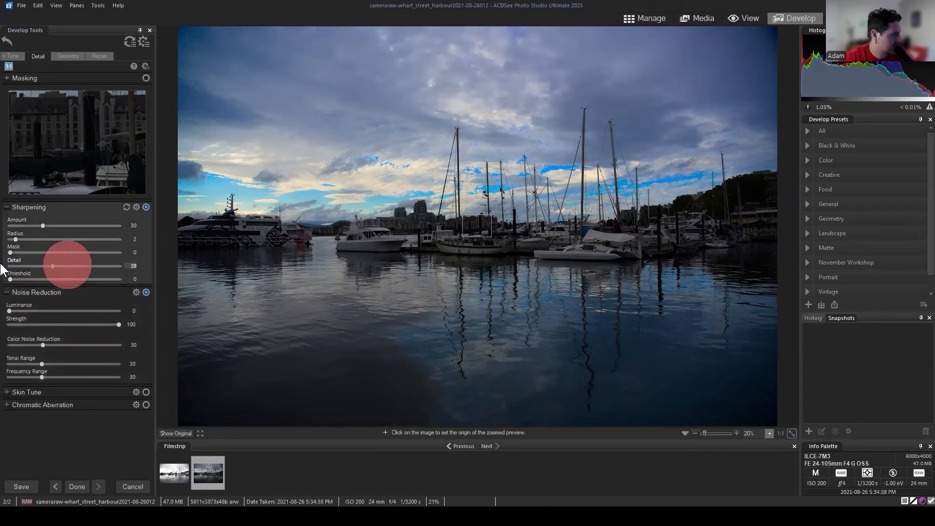
pyautogui.doubleClick(25, 264)
pyautogui.moveTo(39, 224); pyautogui.dragTo(65, 224)
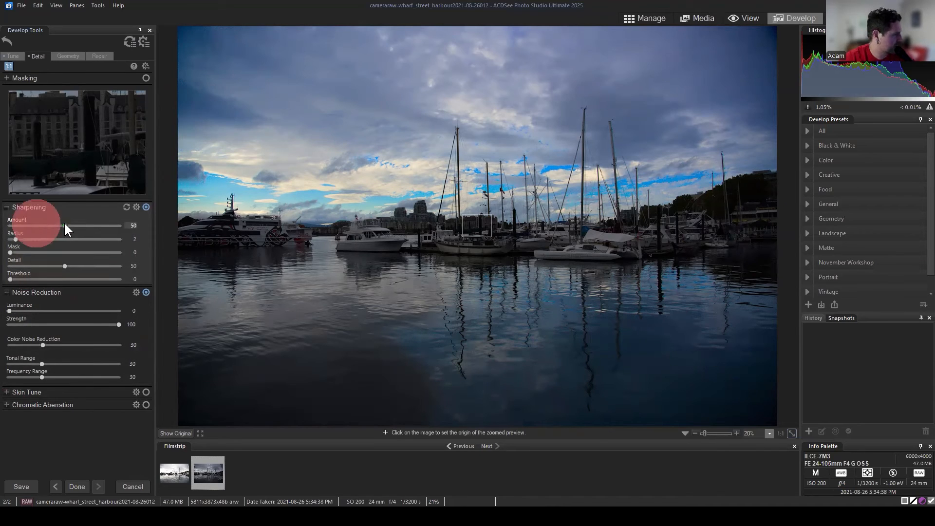
pyautogui.doubleClick(54, 224)
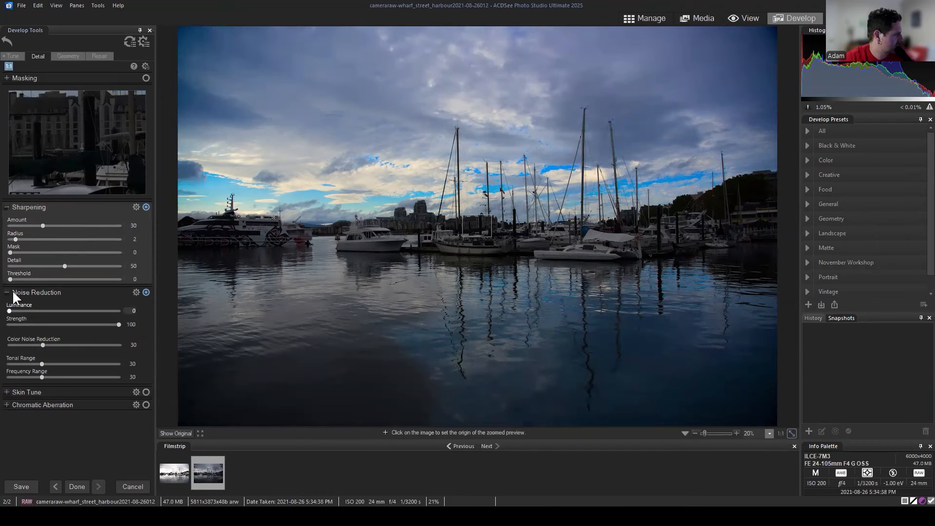
# Step: View the Skin Tune options, try a noise reduction luminance of 66, and restore its default
pyautogui.click(7, 391)
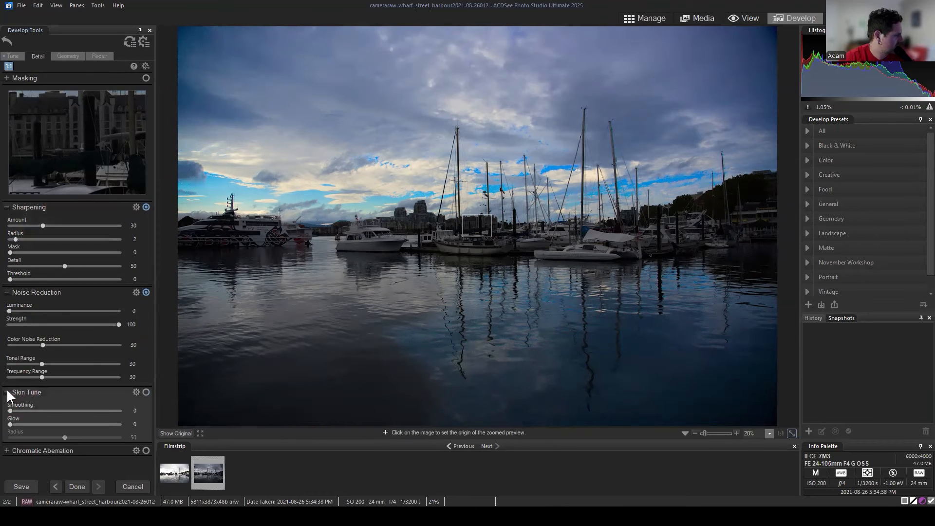
pyautogui.click(6, 388)
pyautogui.moveTo(22, 310); pyautogui.dragTo(80, 310)
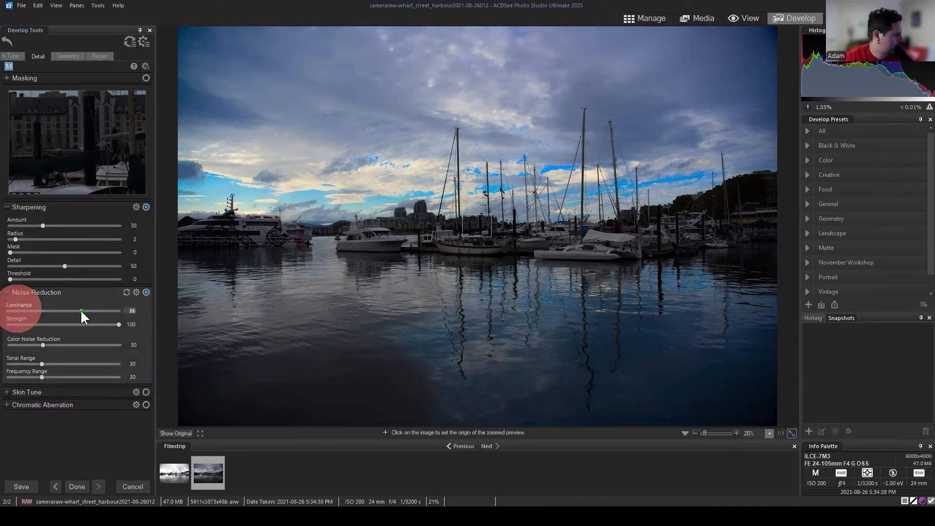
pyautogui.doubleClick(62, 309)
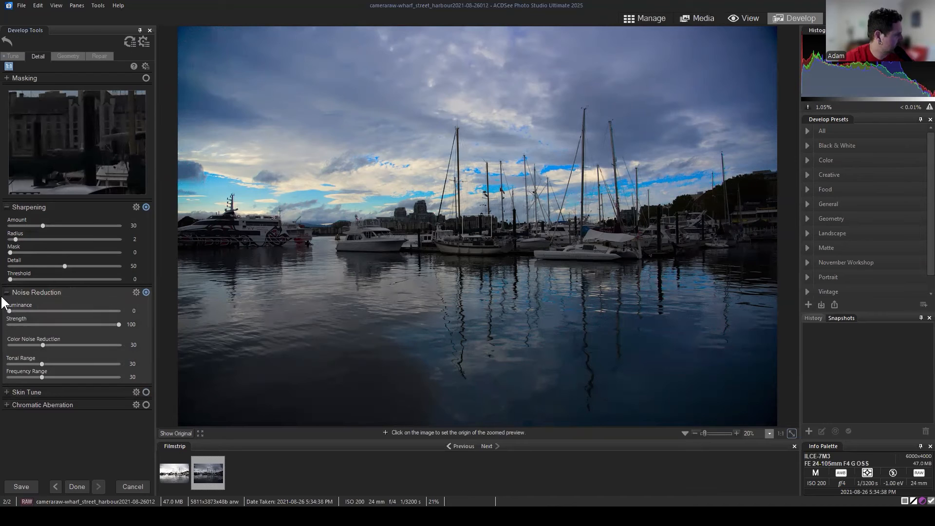
pyautogui.click(7, 292)
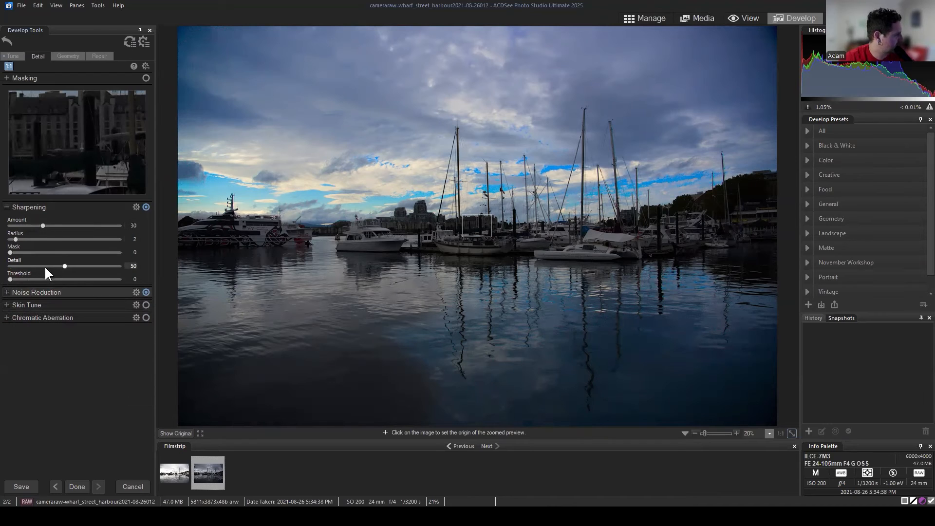
# Step: Try a sharpening threshold of 48 with a reduced amount and larger radius, and reset the Sharpening adjustments
pyautogui.moveTo(10, 279); pyautogui.dragTo(115, 278)
pyautogui.click(42, 226)
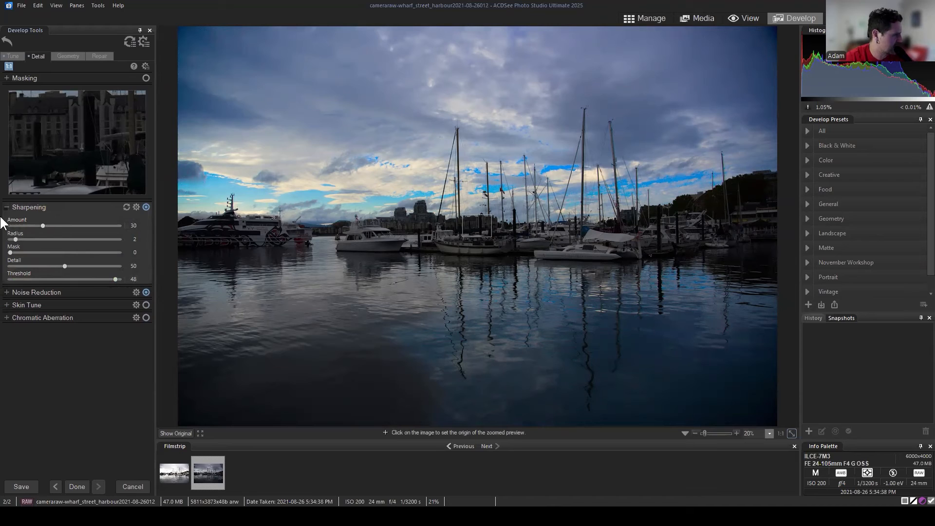
pyautogui.moveTo(42, 226); pyautogui.dragTo(8, 251)
pyautogui.moveTo(73, 239); pyautogui.dragTo(86, 238)
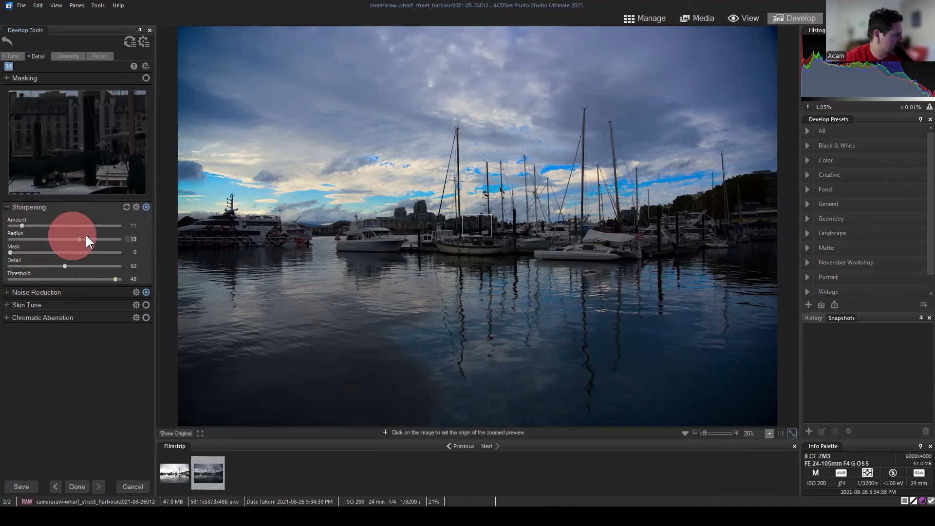
pyautogui.click(127, 207)
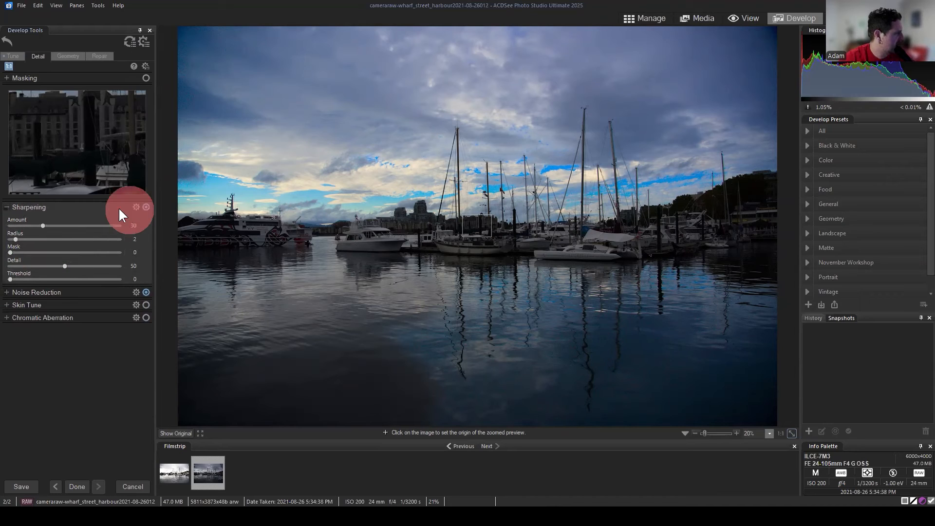
pyautogui.click(7, 208)
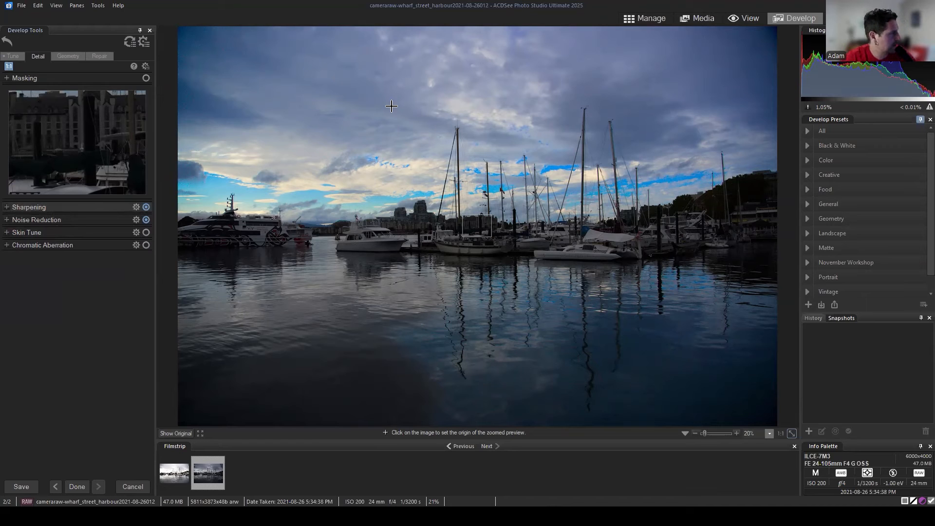
# Step: Examine the General, Soft Focus and Masking settings among the Tune adjustments
pyautogui.click(12, 56)
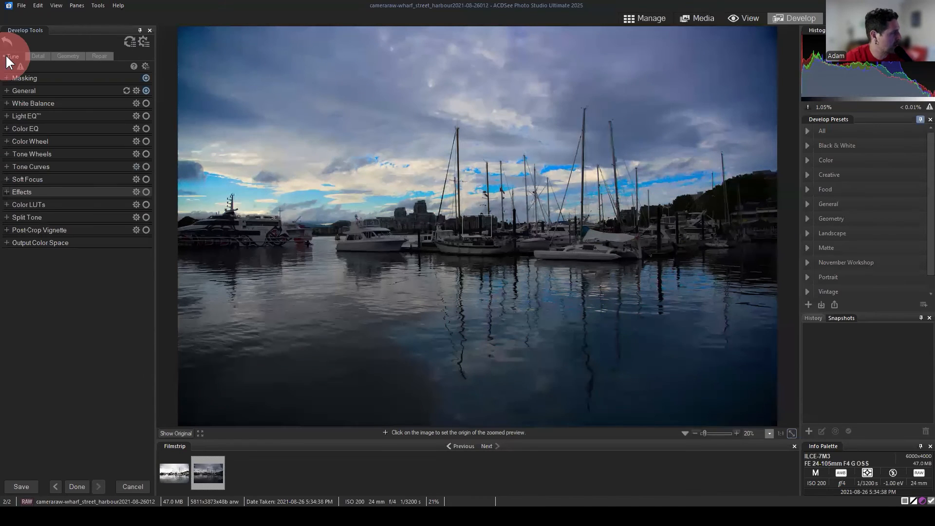
pyautogui.click(5, 91)
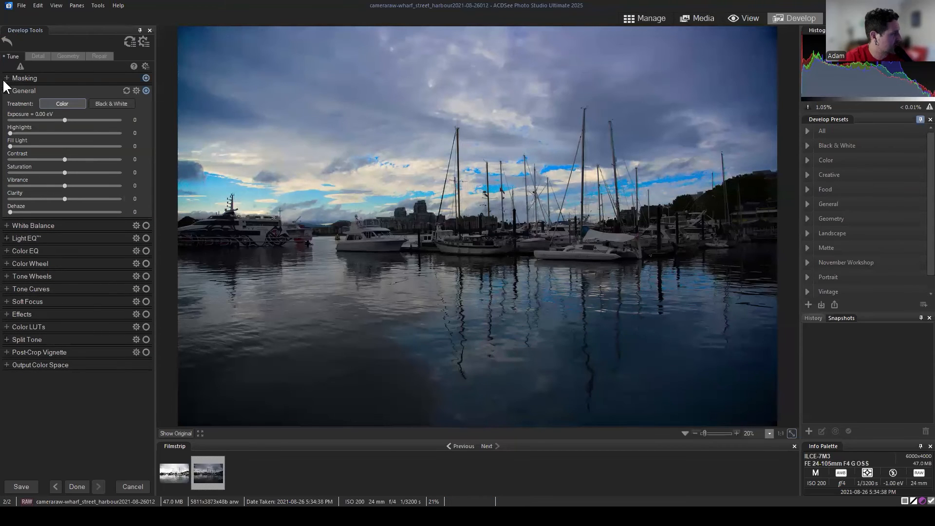
pyautogui.click(5, 91)
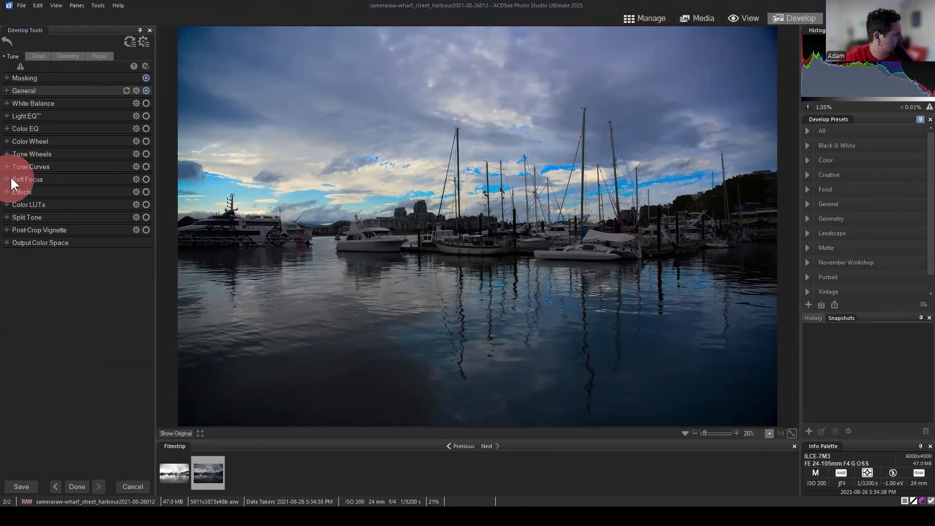
pyautogui.click(11, 179)
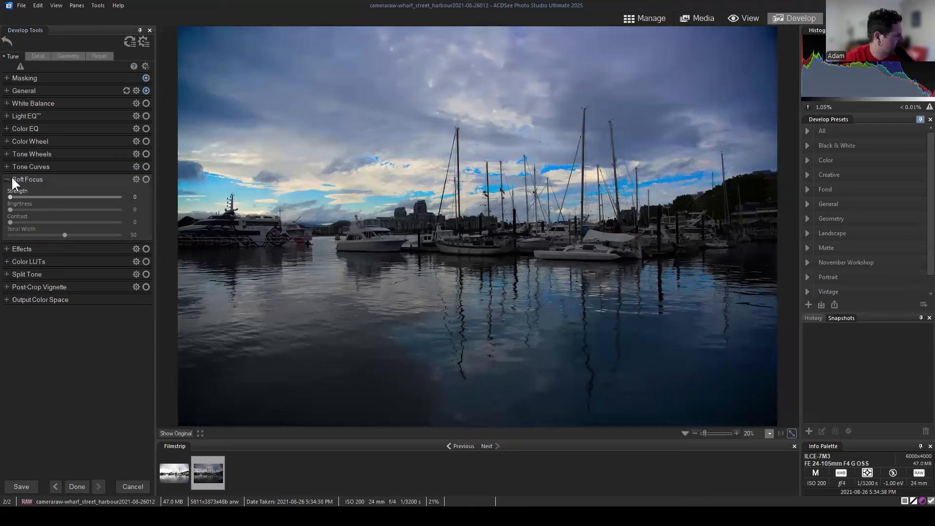
pyautogui.click(11, 179)
pyautogui.click(10, 78)
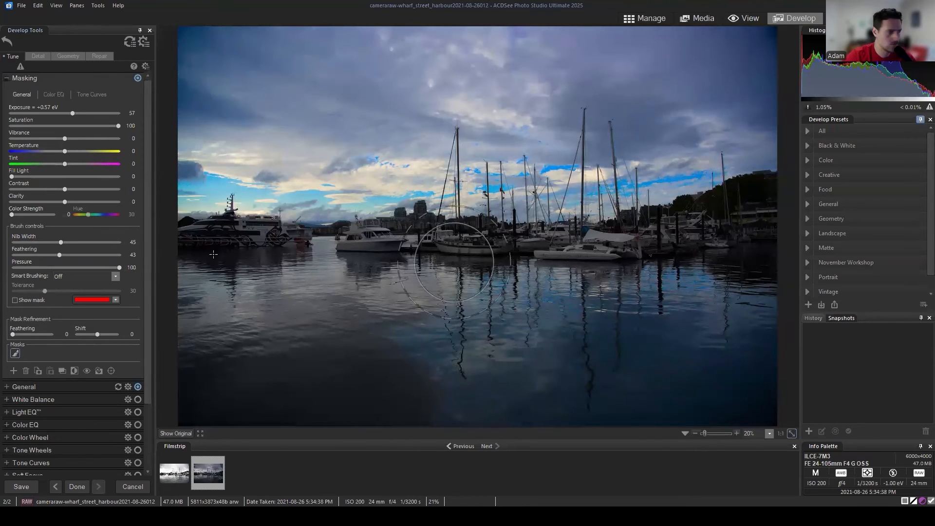
# Step: Set the Detail sharpening to amount 75, radius 1, mask 7 and detail 0
pyautogui.click(38, 56)
pyautogui.click(7, 207)
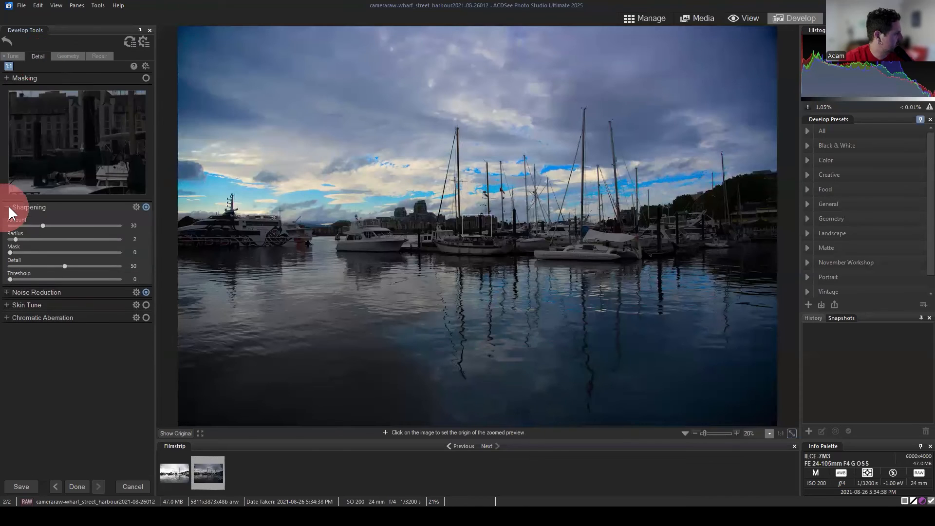
pyautogui.moveTo(66, 265); pyautogui.dragTo(1, 266)
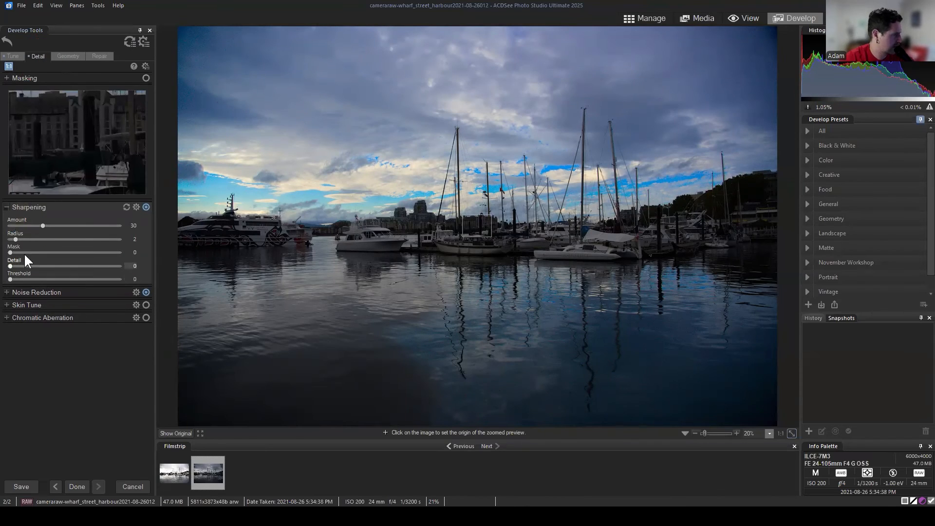
pyautogui.moveTo(43, 226); pyautogui.dragTo(92, 225)
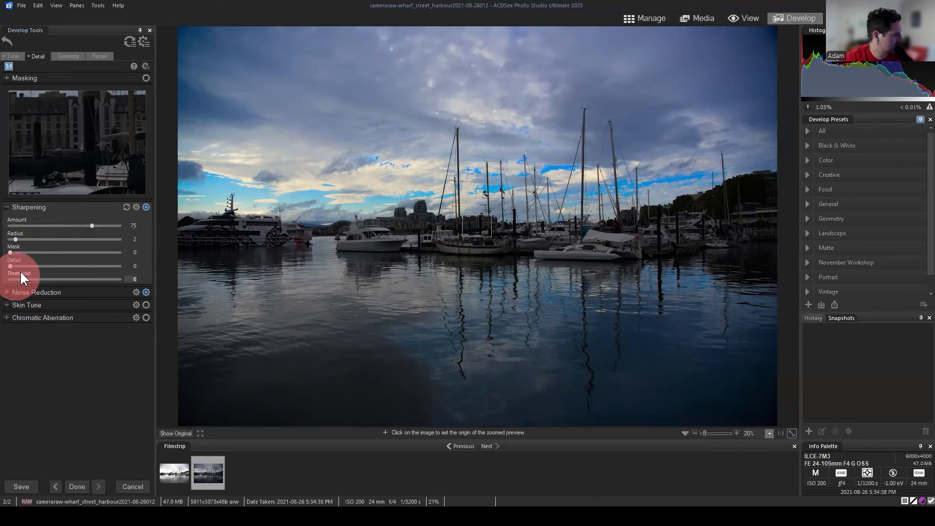
pyautogui.moveTo(21, 273); pyautogui.dragTo(7, 240)
pyautogui.click(89, 239)
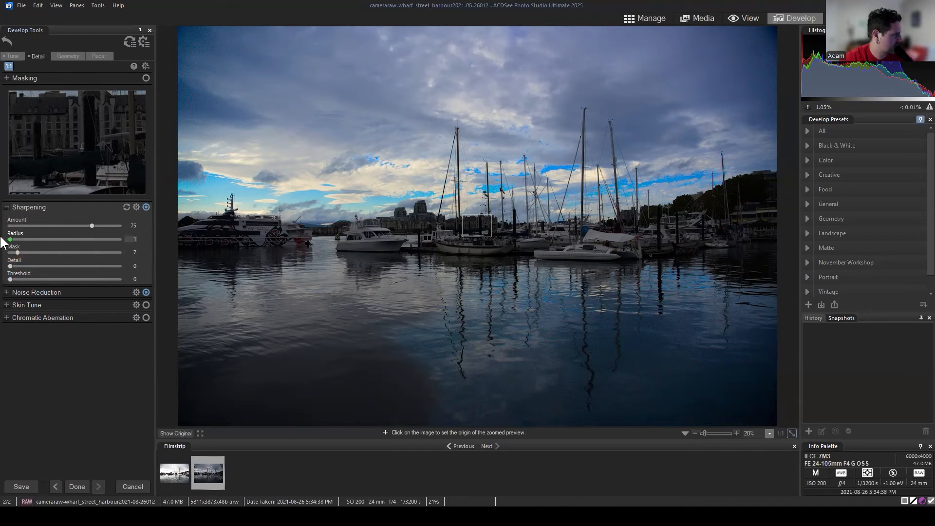
# Step: Set the sharpening amount to 95, try a higher detail value, and return detail to 0
pyautogui.moveTo(92, 224); pyautogui.dragTo(114, 226)
pyautogui.click(10, 266)
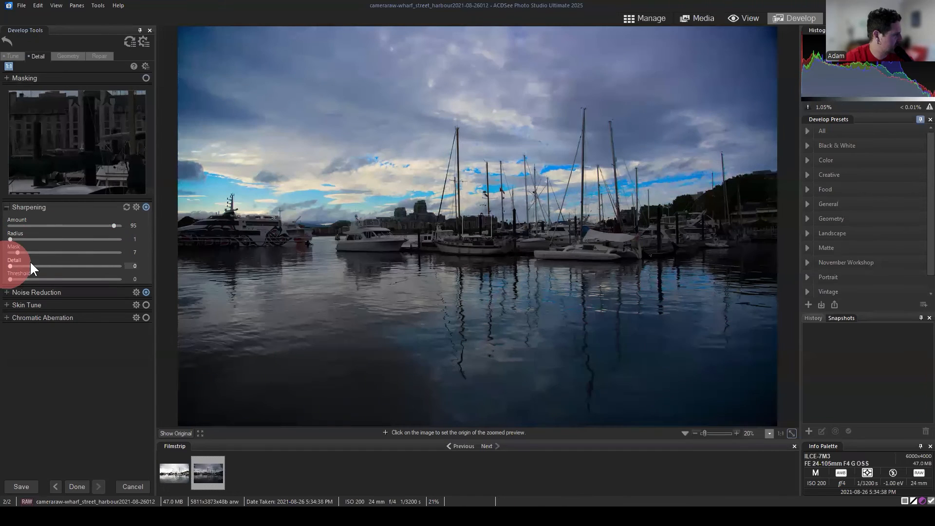
pyautogui.moveTo(71, 268); pyautogui.dragTo(10, 267)
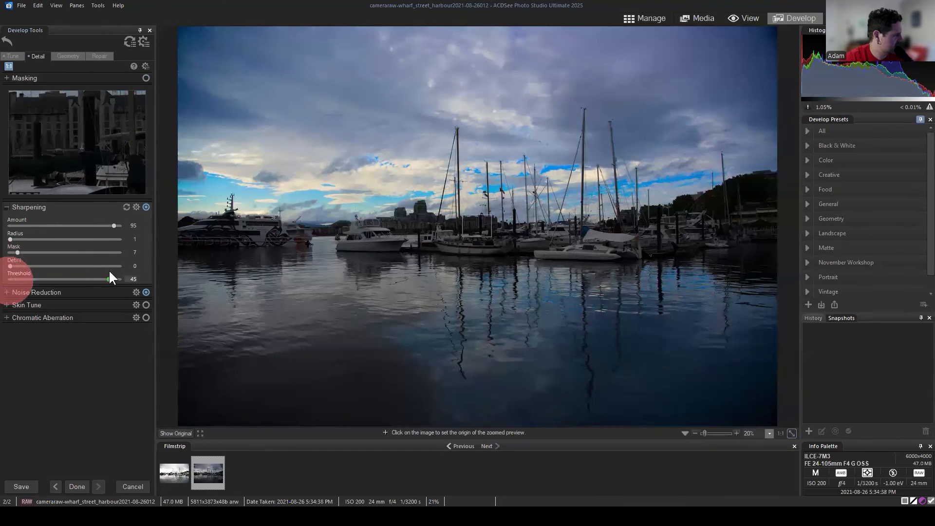
# Step: Set the sharpening threshold to 49, and collapse the Masking settings among the Tune adjustments
pyautogui.moveTo(109, 273); pyautogui.dragTo(116, 274)
pyautogui.click(82, 373)
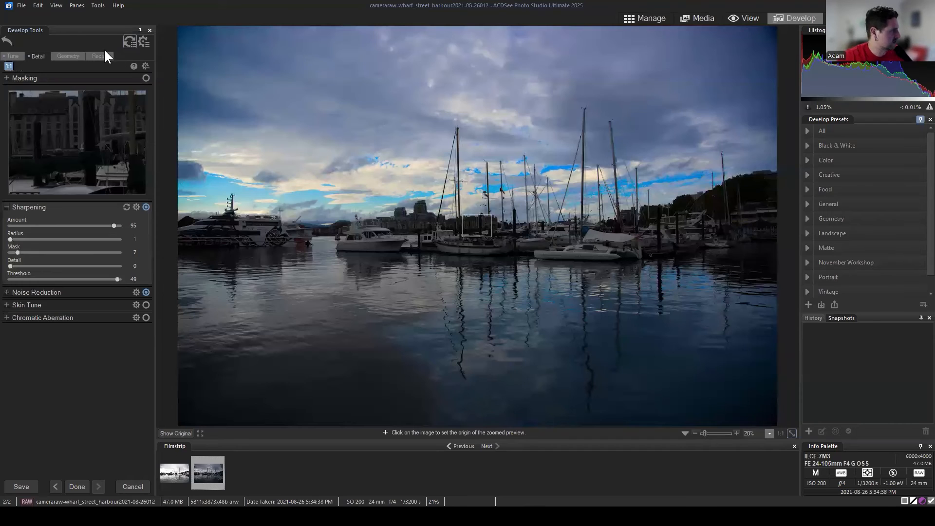
pyautogui.click(12, 56)
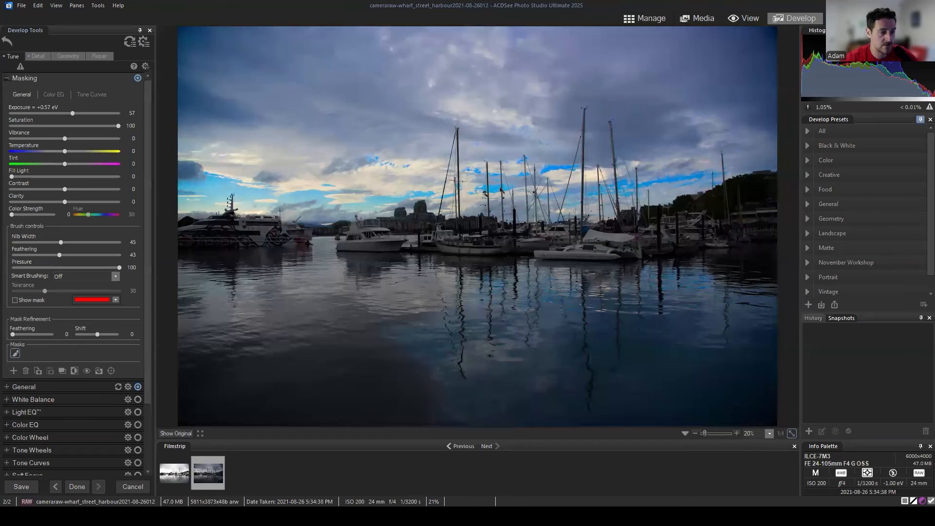
pyautogui.click(869, 368)
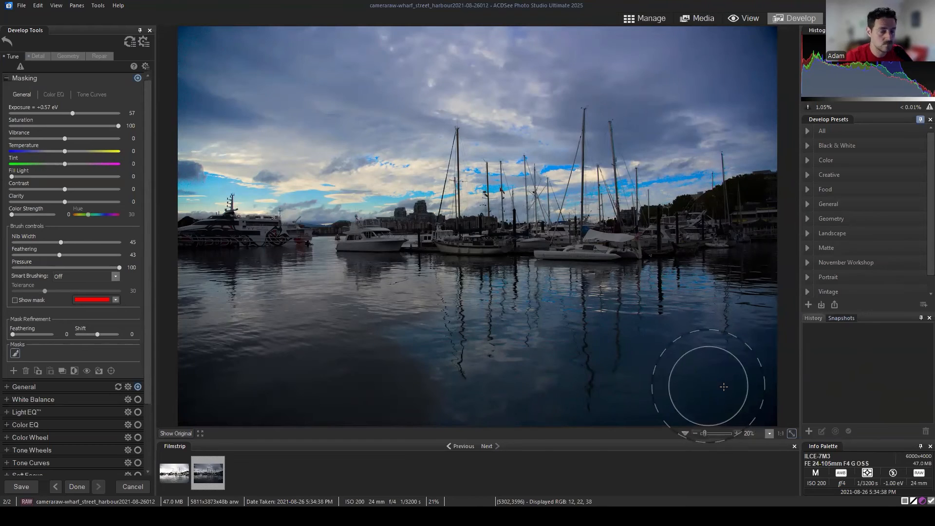
pyautogui.click(6, 78)
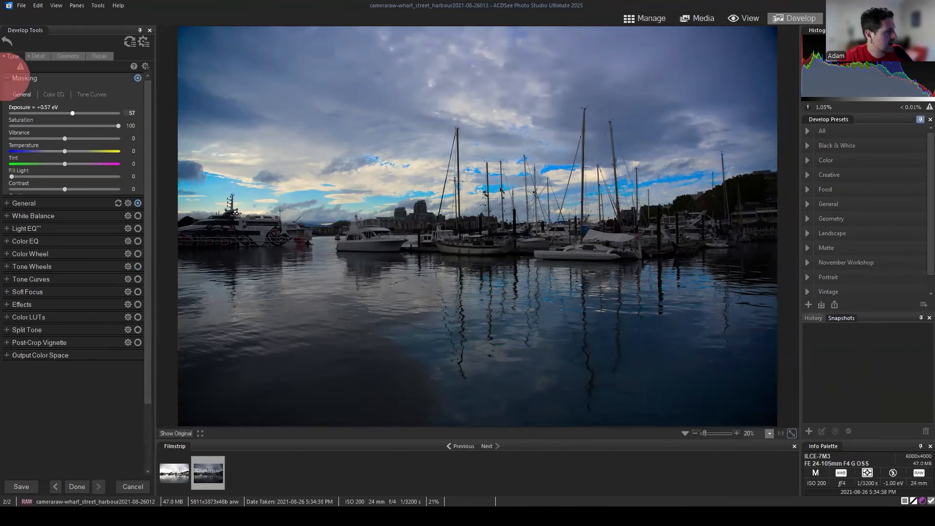
# Step: Save all develop settings, including tuning and detail masks, as a preset named "lighting test example"
pyautogui.click(144, 41)
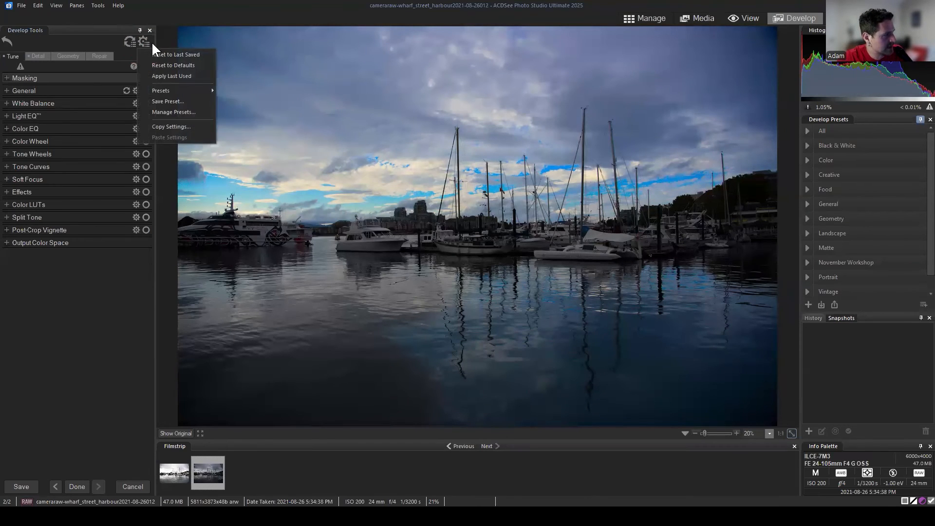
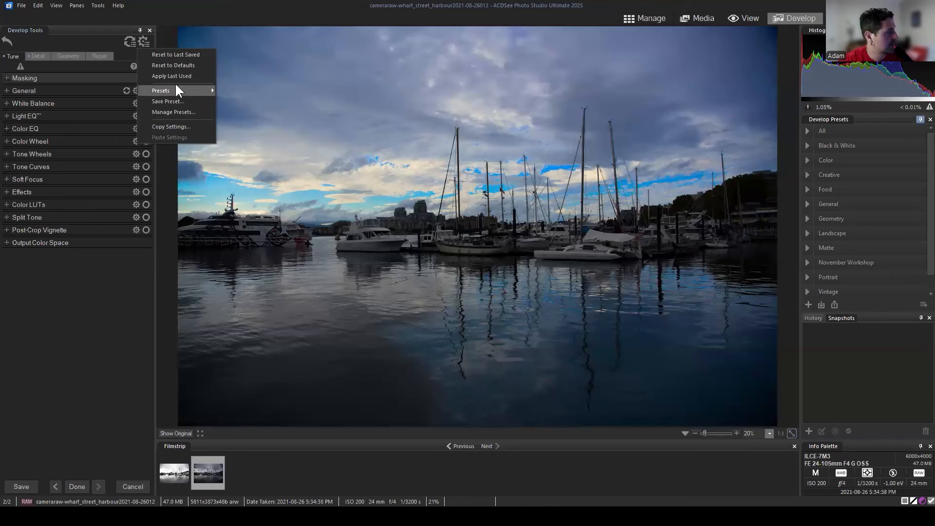
pyautogui.click(100, 341)
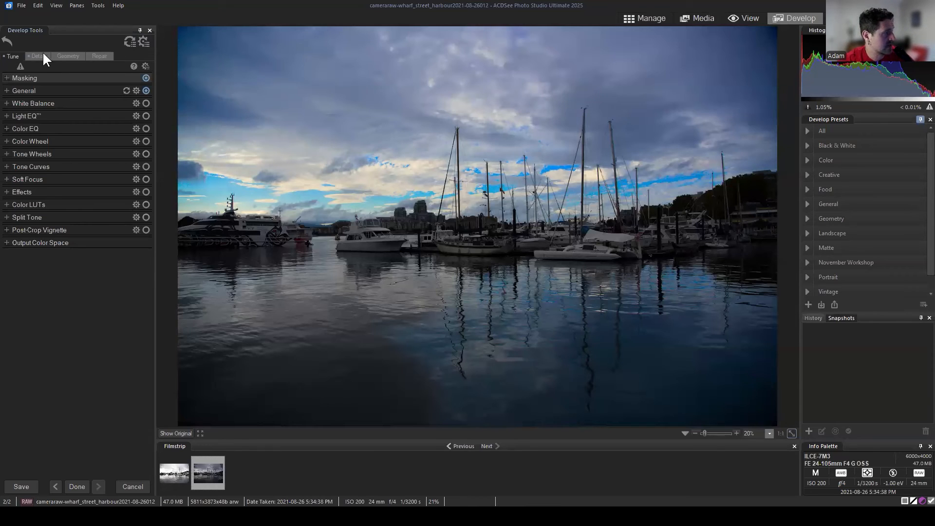
pyautogui.click(139, 40)
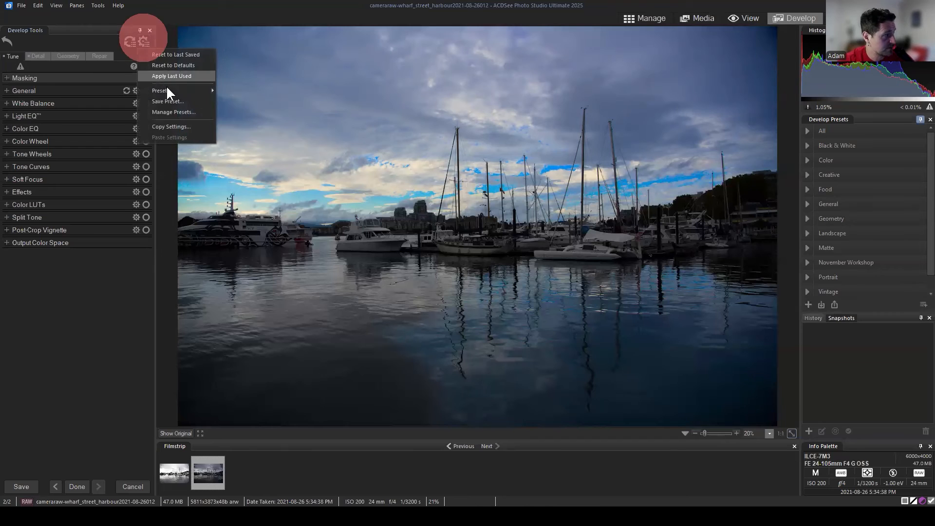
pyautogui.click(170, 102)
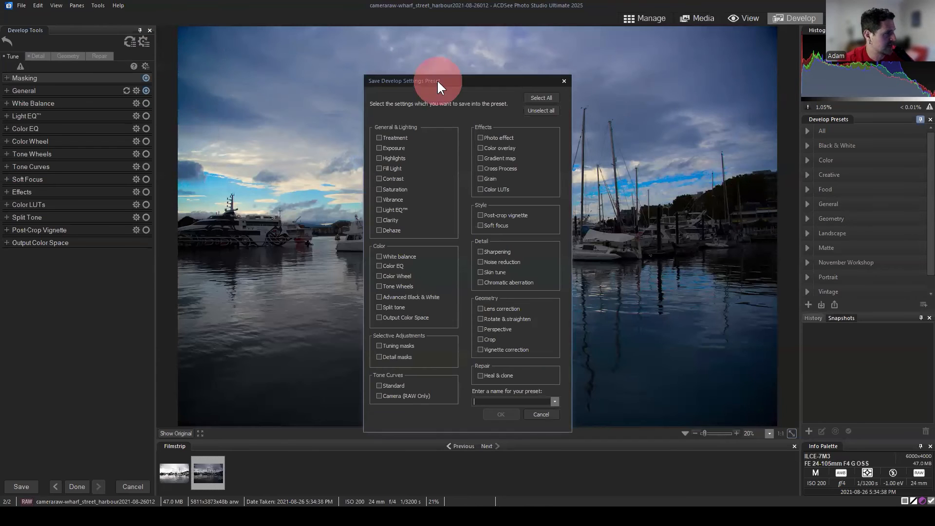
pyautogui.moveTo(429, 79); pyautogui.dragTo(274, 32)
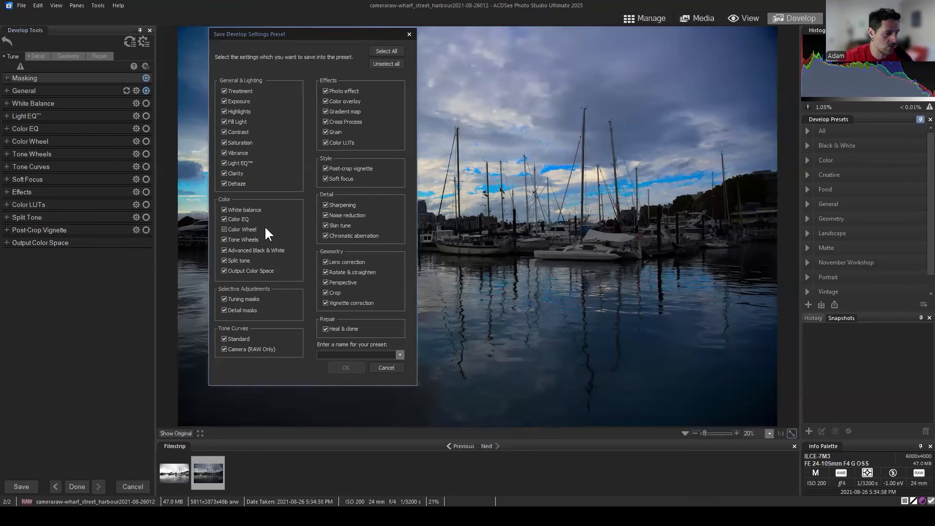
pyautogui.click(344, 354)
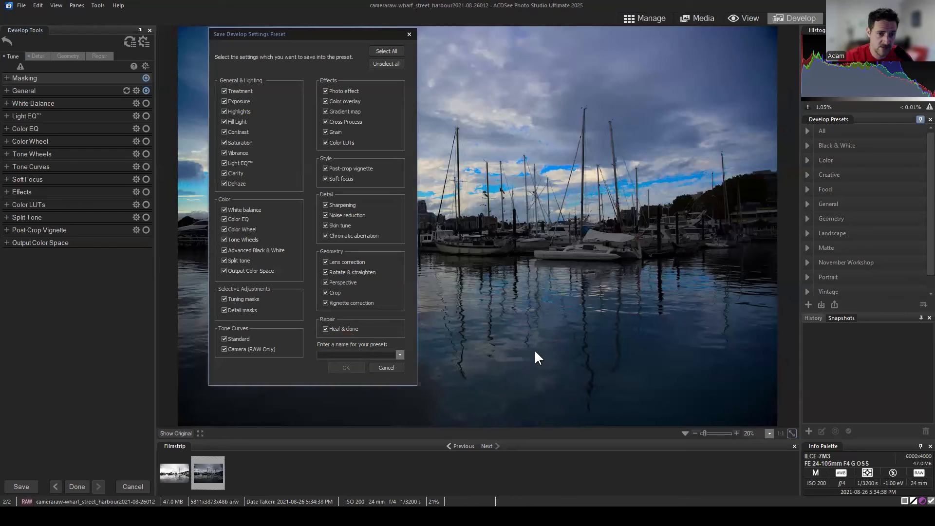
pyautogui.write('li')
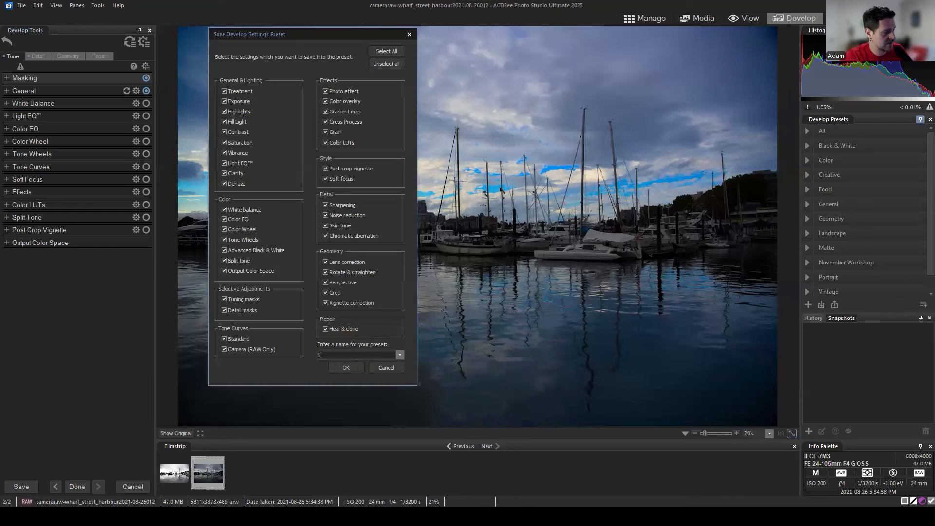
pyautogui.write('ghting test example')
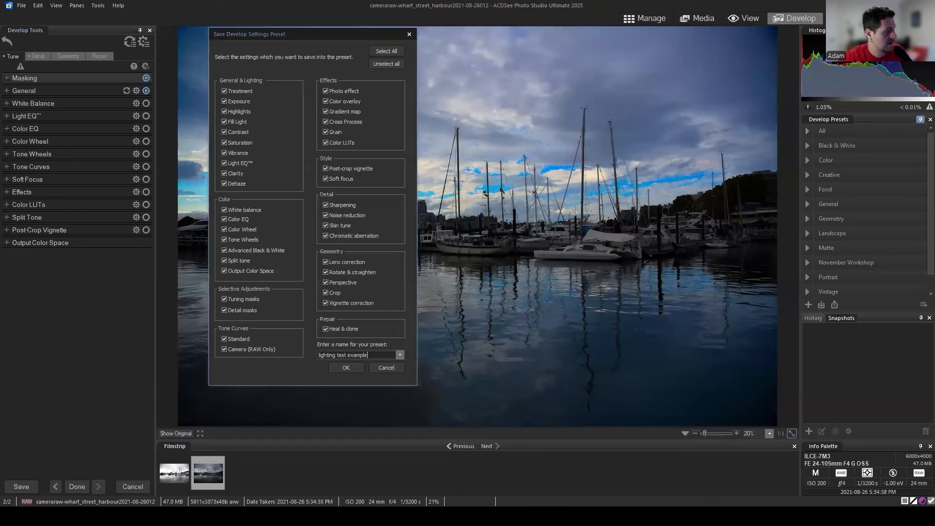
pyautogui.click(346, 368)
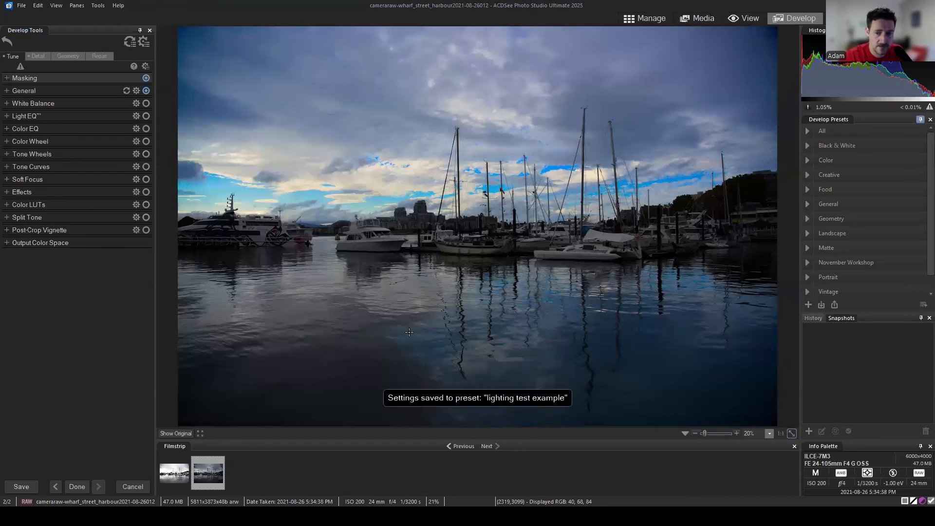
# Step: Switch to managing files, open the HDR-1 folder and select the eight harbour photos in the second row
pyautogui.click(650, 18)
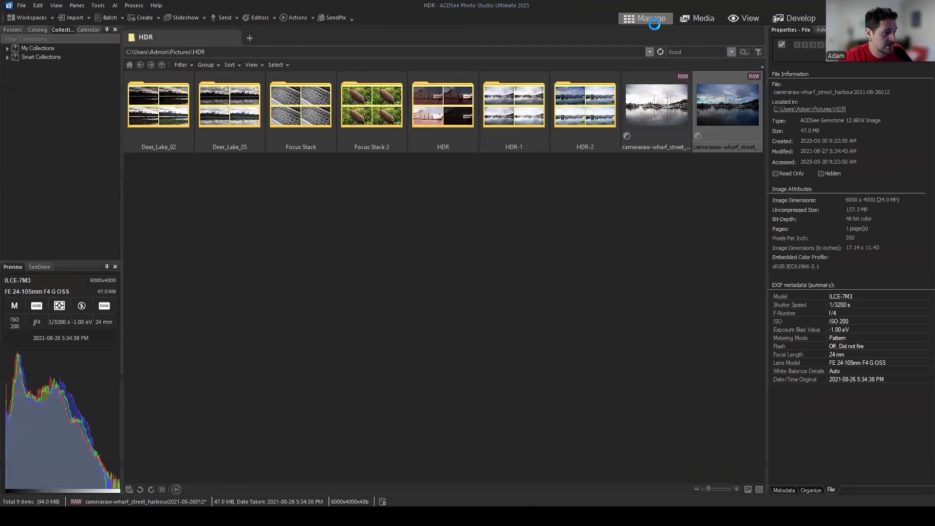
pyautogui.click(683, 297)
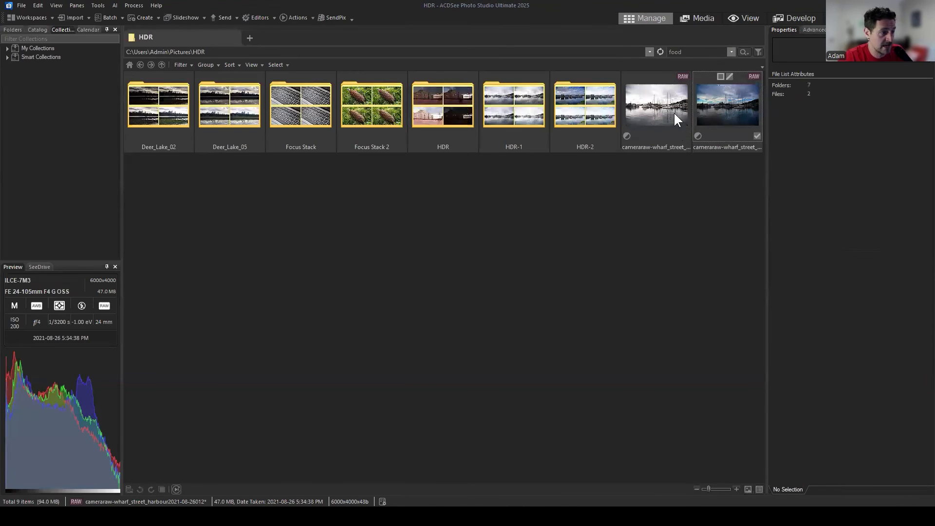
pyautogui.doubleClick(514, 117)
pyautogui.click(387, 340)
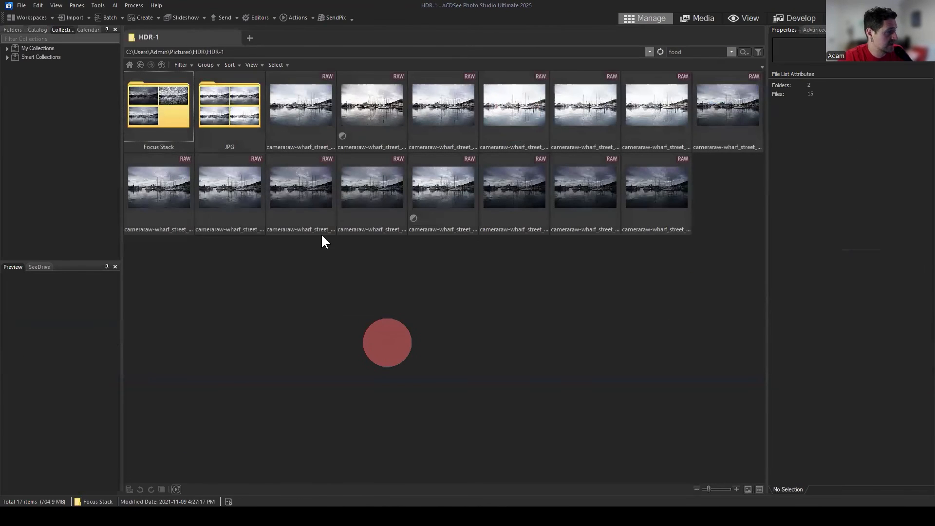
pyautogui.click(299, 183)
pyautogui.keyDown('shift'); pyautogui.click(673, 185); pyautogui.keyUp('shift')
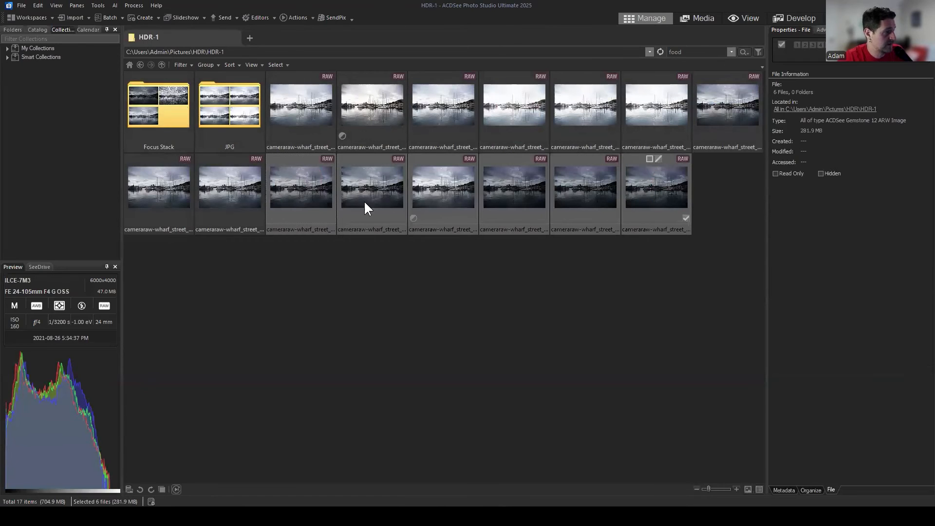
pyautogui.click(161, 187)
pyautogui.keyDown('shift'); pyautogui.click(667, 185); pyautogui.keyUp('shift')
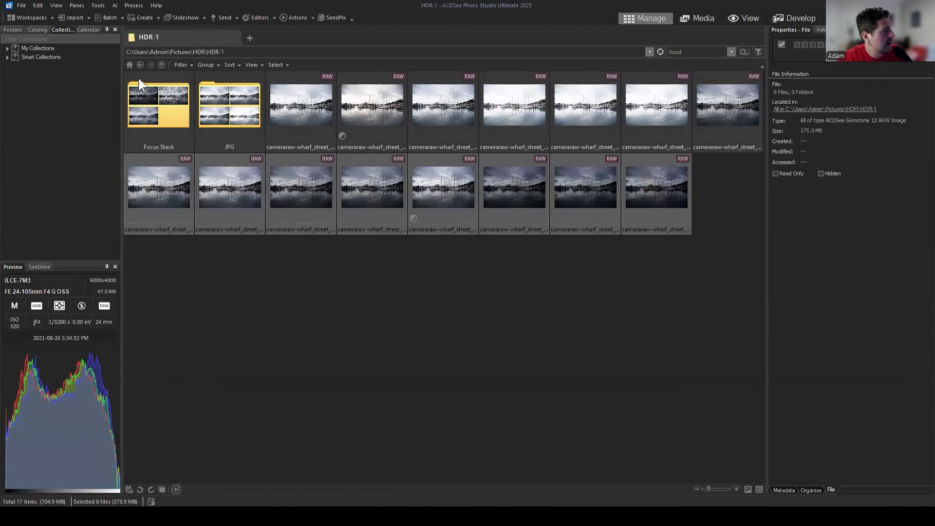
# Step: Batch develop the selected photos with the "lighting test example" preset, without exporting to another format
pyautogui.click(104, 18)
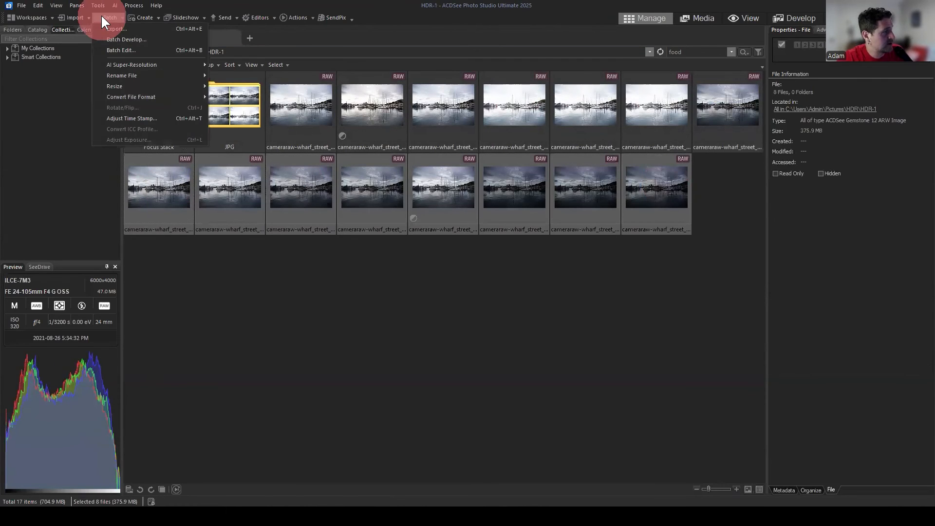
pyautogui.click(118, 40)
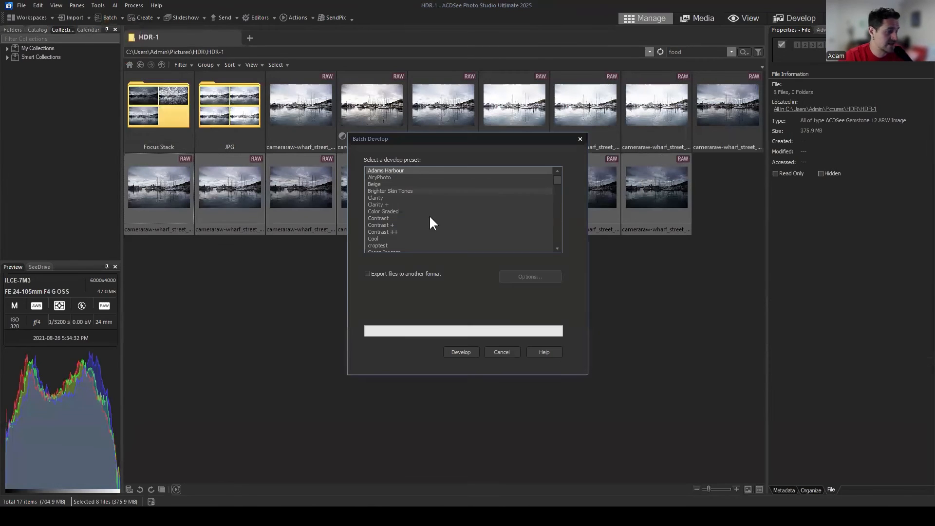
pyautogui.moveTo(554, 177); pyautogui.dragTo(548, 198)
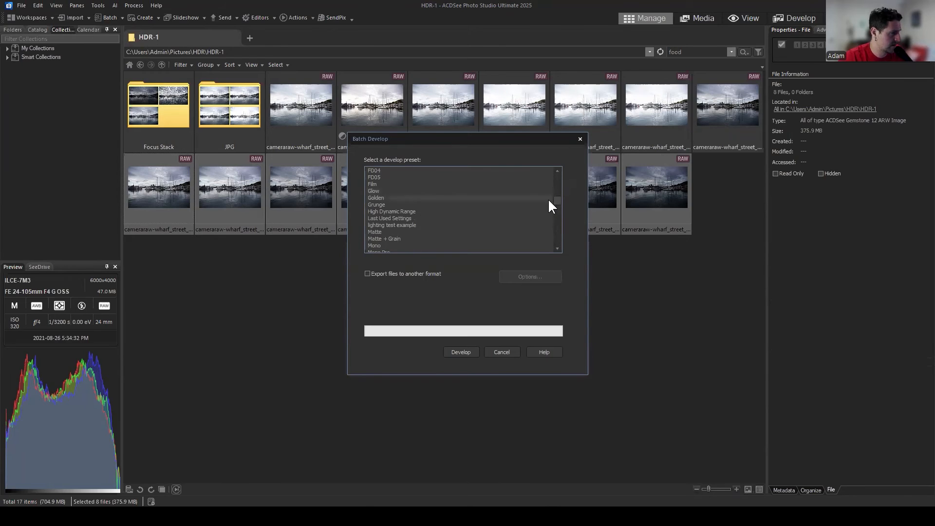
pyautogui.click(397, 223)
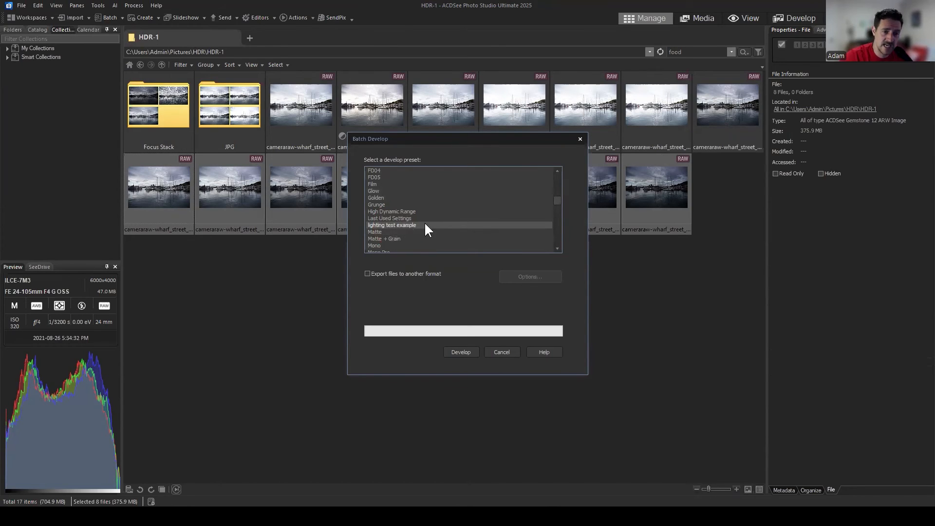
pyautogui.click(460, 352)
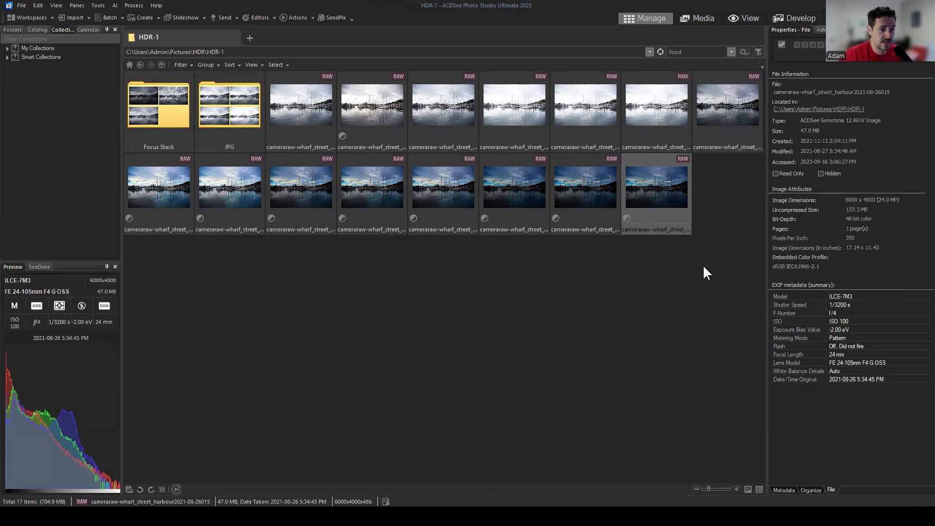
# Step: Examine the eight batch-developed harbour photos in the second row, singly and as a group
pyautogui.click(663, 328)
pyautogui.click(582, 169)
pyautogui.click(680, 184)
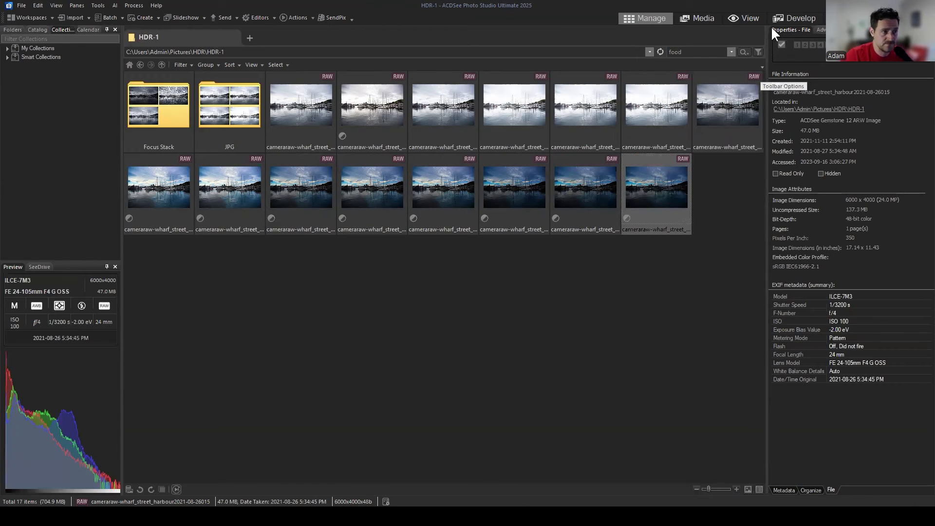
pyautogui.click(599, 327)
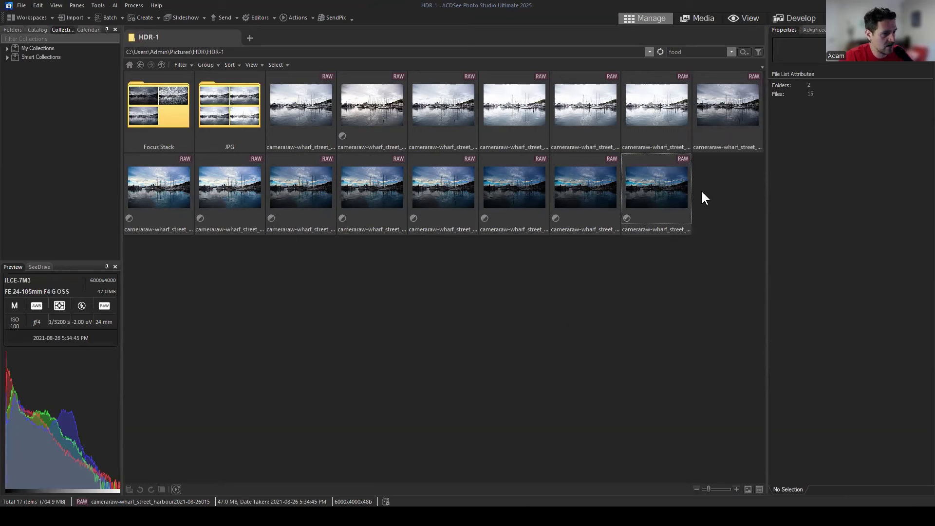
pyautogui.moveTo(737, 175); pyautogui.dragTo(142, 323)
pyautogui.click(161, 298)
pyautogui.click(155, 185)
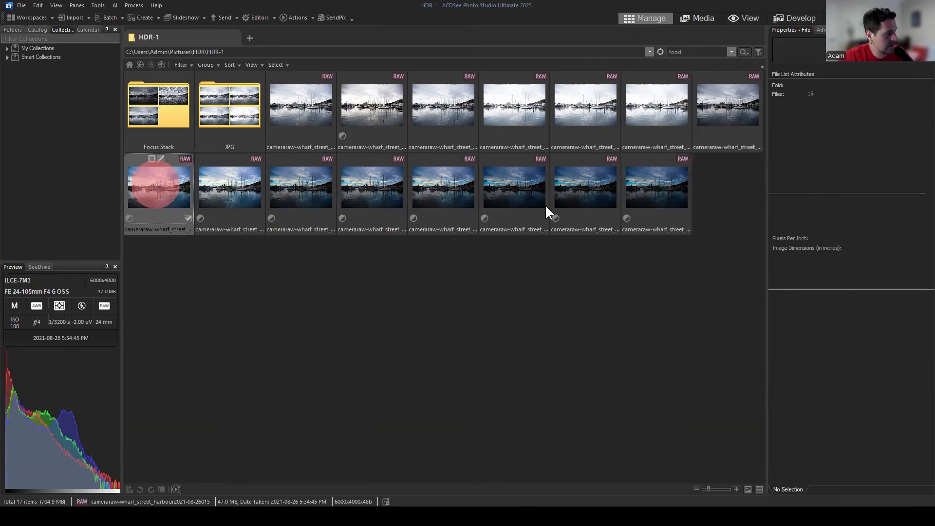
pyautogui.keyDown('shift'); pyautogui.click(663, 190); pyautogui.keyUp('shift')
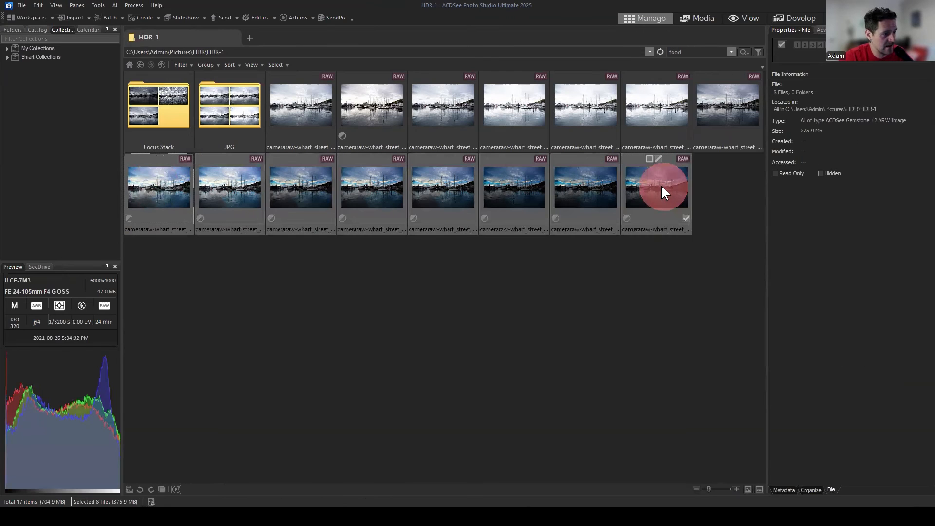
pyautogui.click(604, 301)
# Step: Select the eight second-row photos, and try adding and removing three separate first-row photos from the selection
pyautogui.click(159, 193)
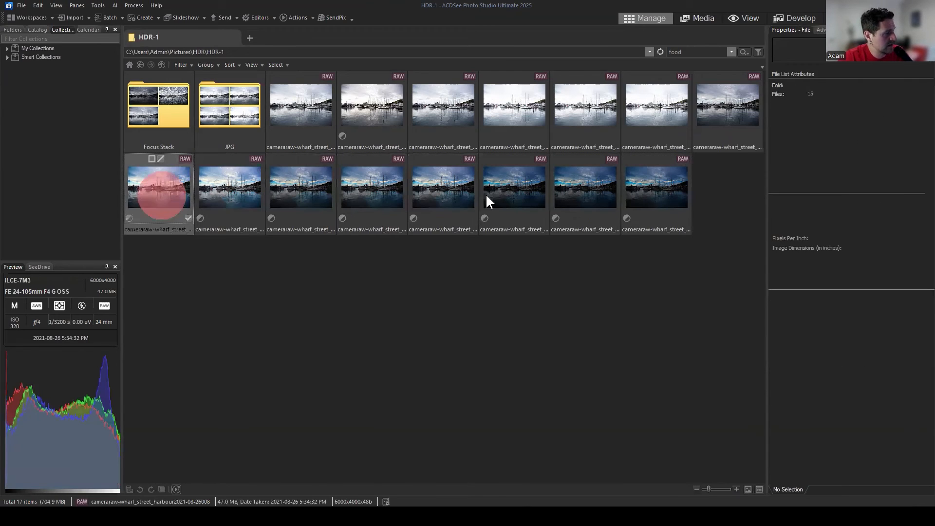
pyautogui.keyDown('shift'); pyautogui.click(665, 191); pyautogui.keyUp('shift')
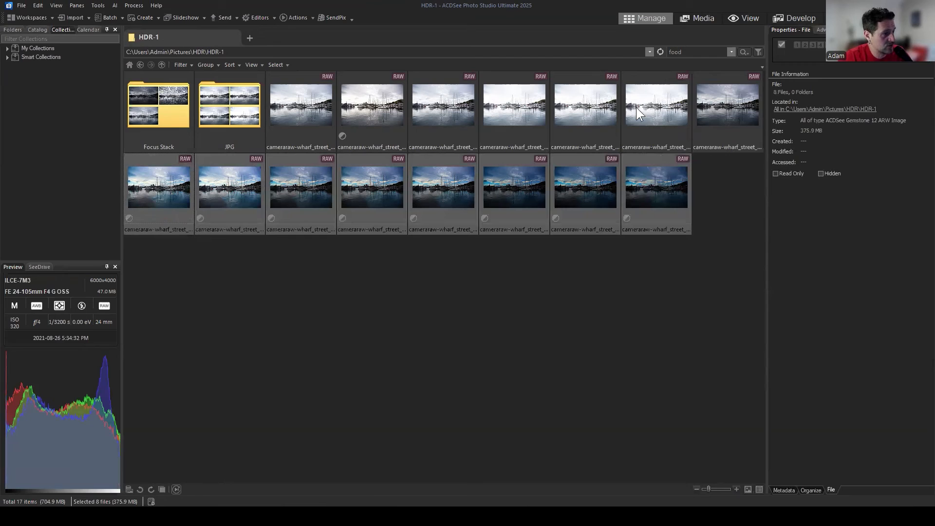
pyautogui.keyDown('ctrl'); pyautogui.click(657, 97); pyautogui.keyUp('ctrl')
pyautogui.keyDown('ctrl'); pyautogui.click(517, 94); pyautogui.keyUp('ctrl')
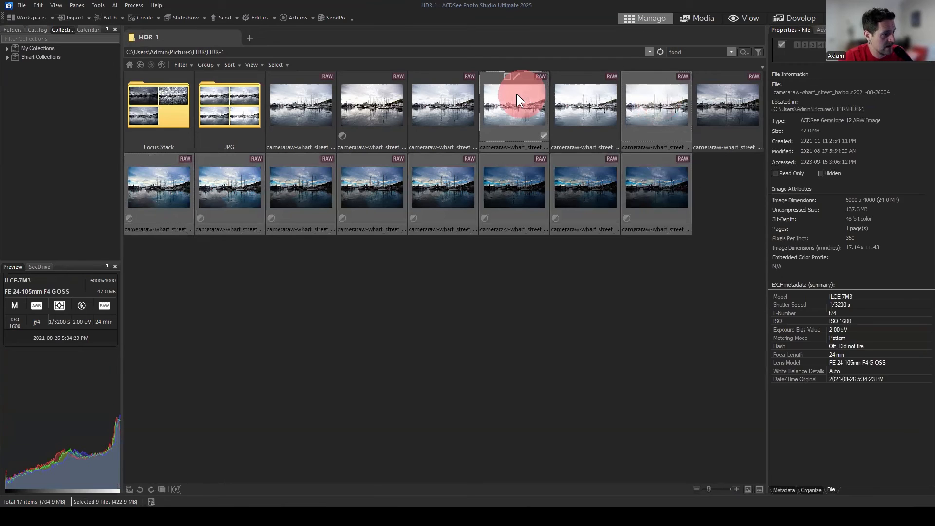
pyautogui.keyDown('ctrl'); pyautogui.click(365, 98); pyautogui.keyUp('ctrl')
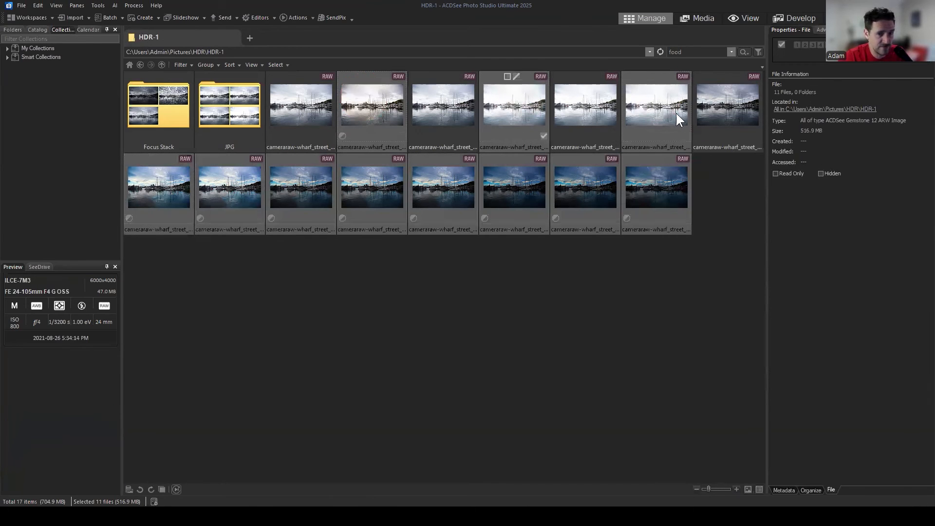
pyautogui.keyDown('ctrl'); pyautogui.click(683, 114); pyautogui.keyUp('ctrl')
pyautogui.keyDown('ctrl'); pyautogui.click(513, 117); pyautogui.keyUp('ctrl')
pyautogui.keyDown('ctrl'); pyautogui.click(379, 116); pyautogui.keyUp('ctrl')
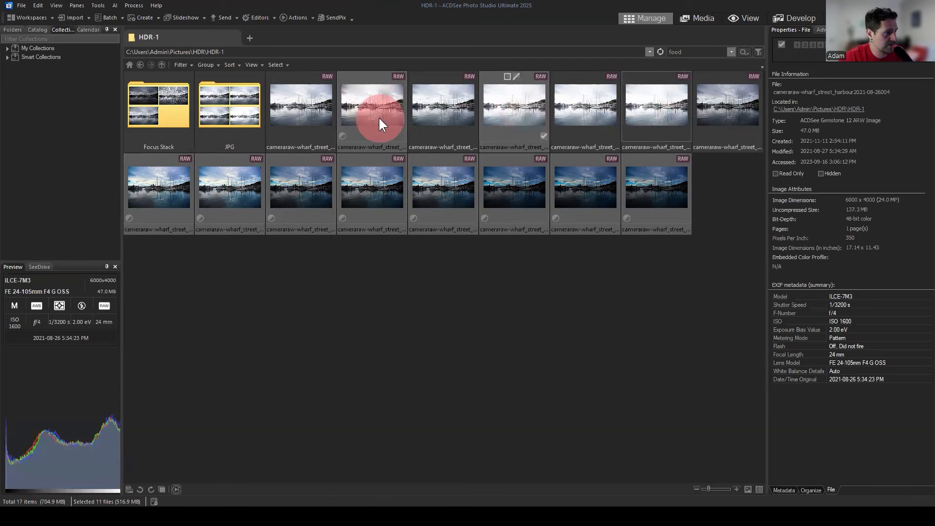
pyautogui.click(667, 264)
pyautogui.click(648, 184)
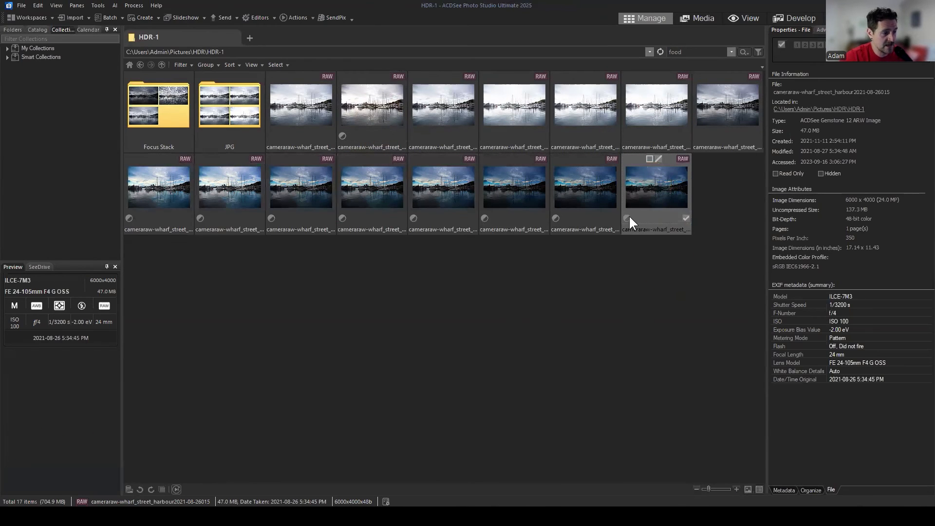
pyautogui.click(784, 19)
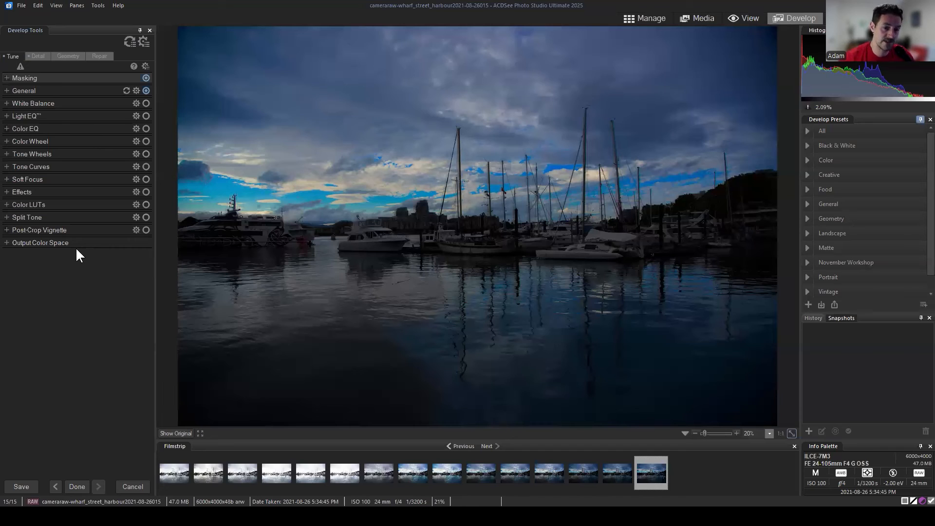
# Step: Select the eight second-row harbour photos, view the Batch Develop preset list for them, and close it without developing
pyautogui.click(646, 19)
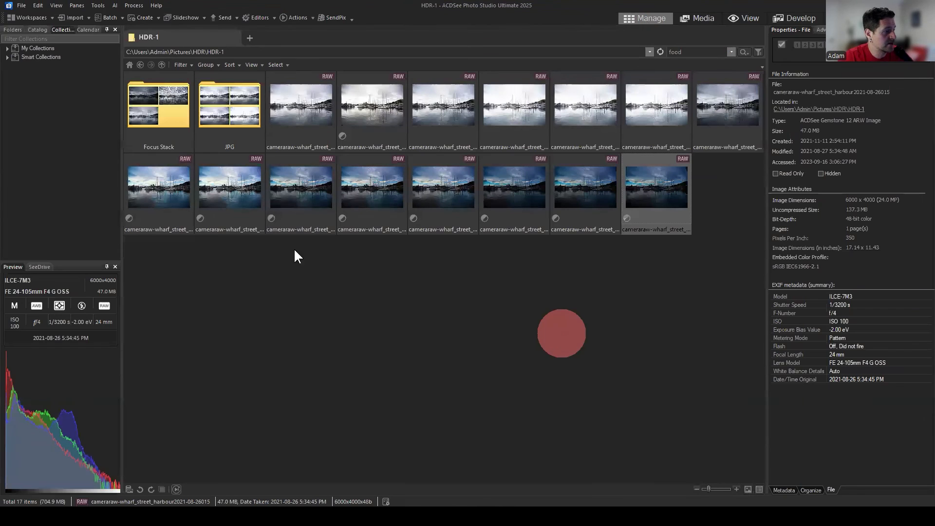
pyautogui.click(151, 190)
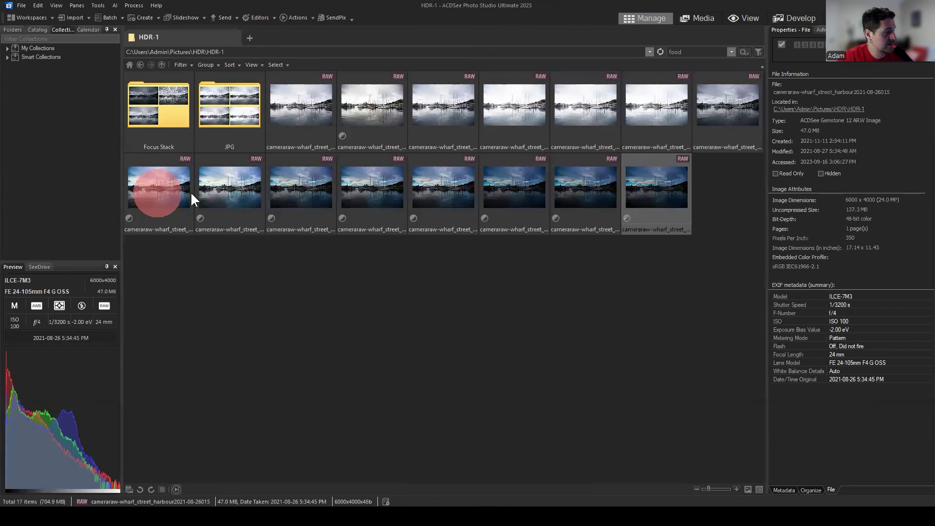
pyautogui.keyDown('shift'); pyautogui.click(651, 192); pyautogui.keyUp('shift')
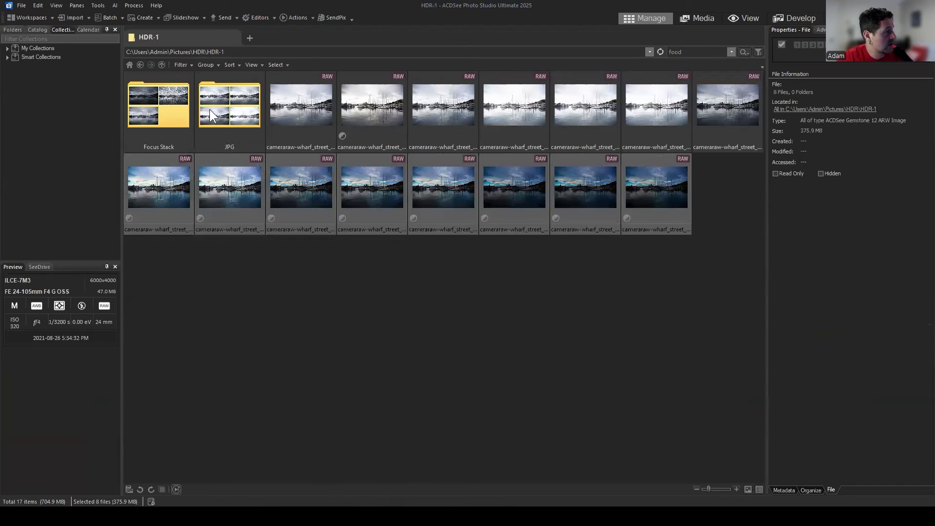
pyautogui.click(106, 18)
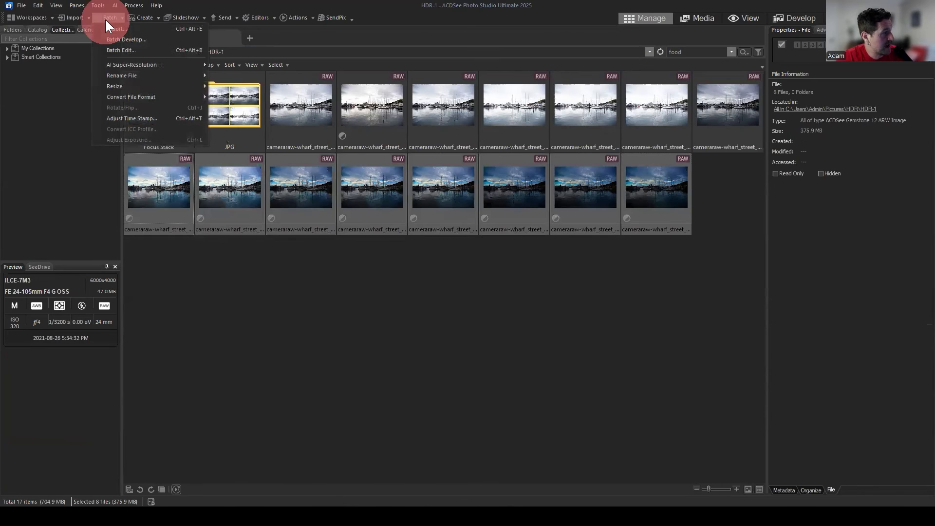
pyautogui.click(128, 38)
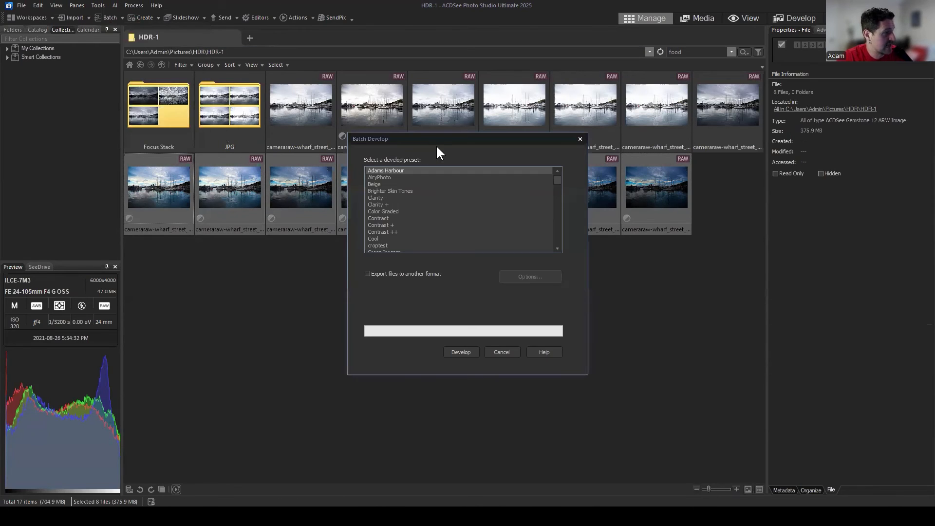
pyautogui.moveTo(439, 135); pyautogui.dragTo(422, 133)
pyautogui.click(490, 343)
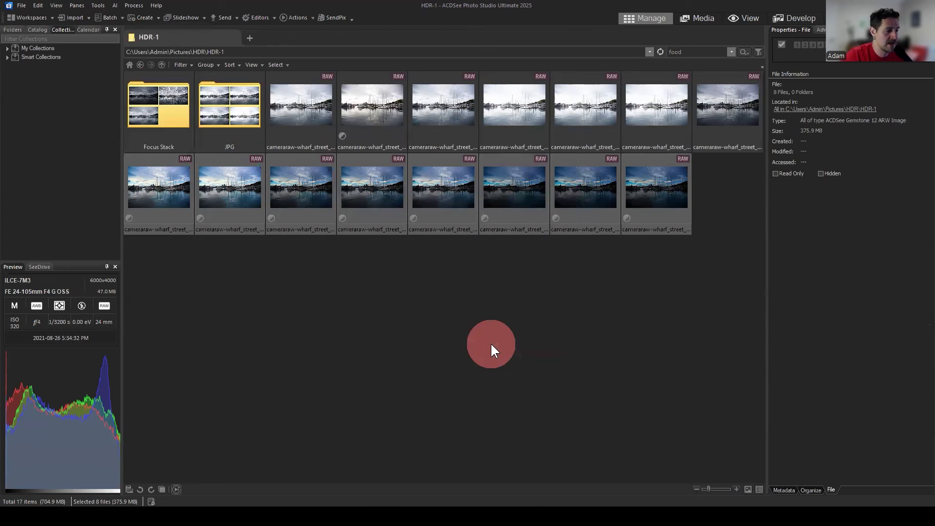
# Step: Open the fourth second-row photo in Develop mode, view the overall develop settings options, and return to Manage mode
pyautogui.click(653, 255)
pyautogui.click(377, 181)
pyautogui.click(795, 18)
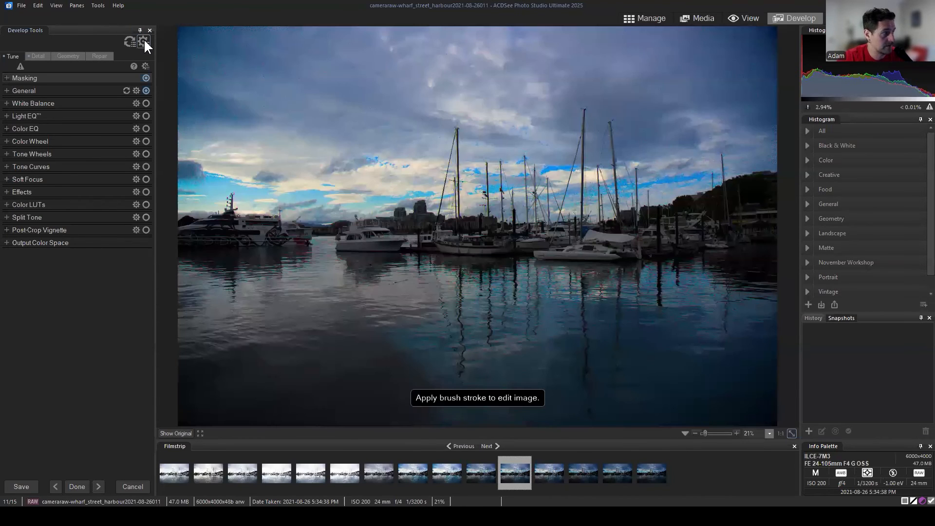
pyautogui.click(143, 40)
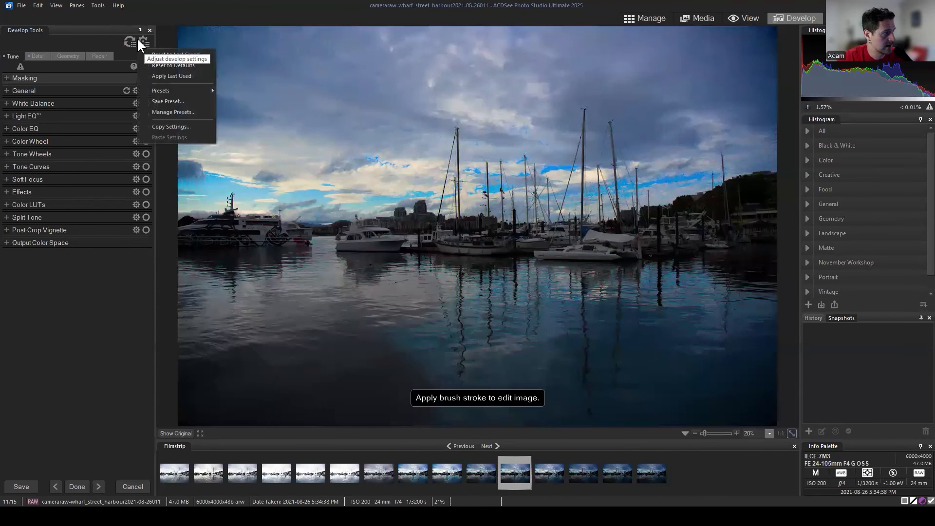
pyautogui.click(138, 39)
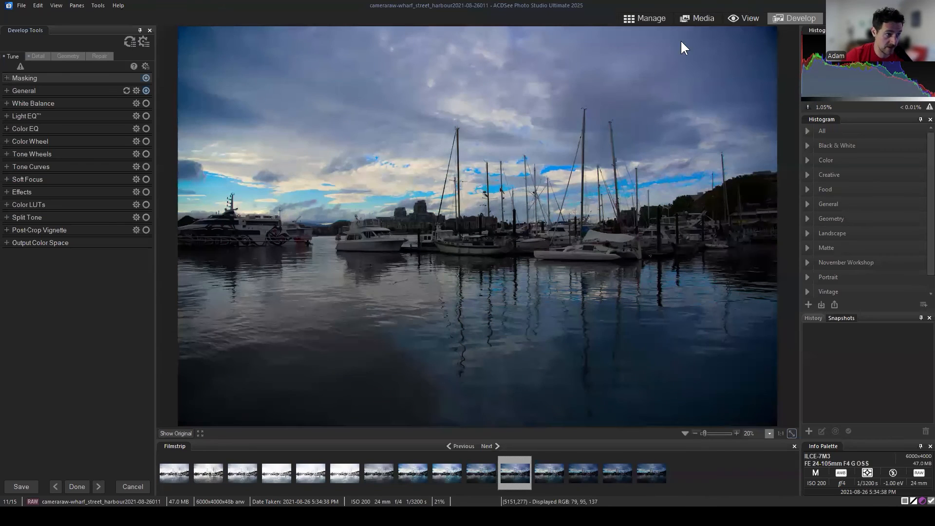
pyautogui.click(653, 18)
pyautogui.click(635, 351)
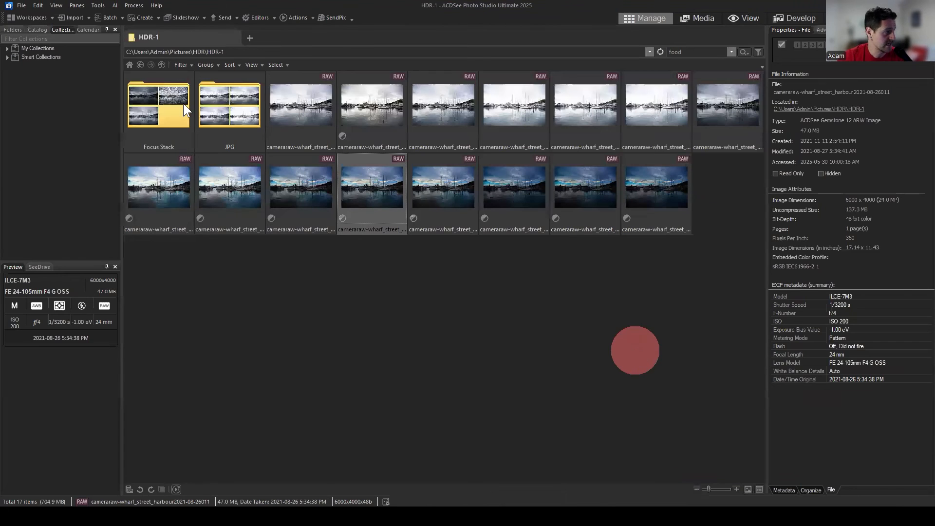
# Step: Go up to the Pictures folder, enter AI Actions, and open the JPG ai actions 002 in Edit mode
pyautogui.click(140, 66)
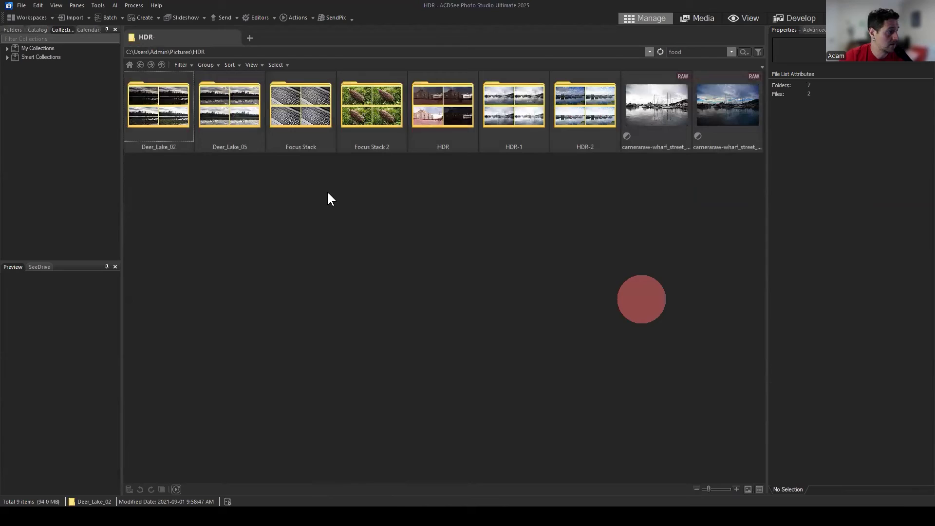
pyautogui.click(140, 65)
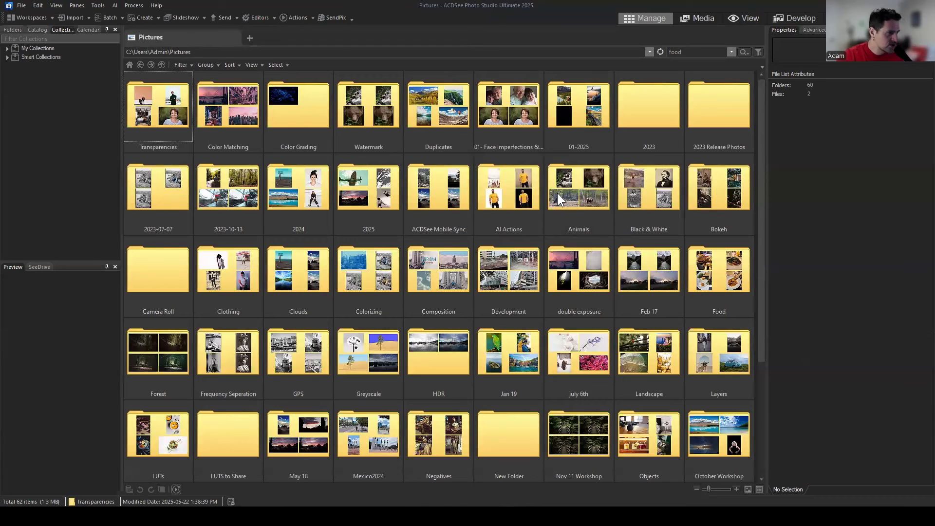
pyautogui.doubleClick(516, 192)
pyautogui.click(653, 432)
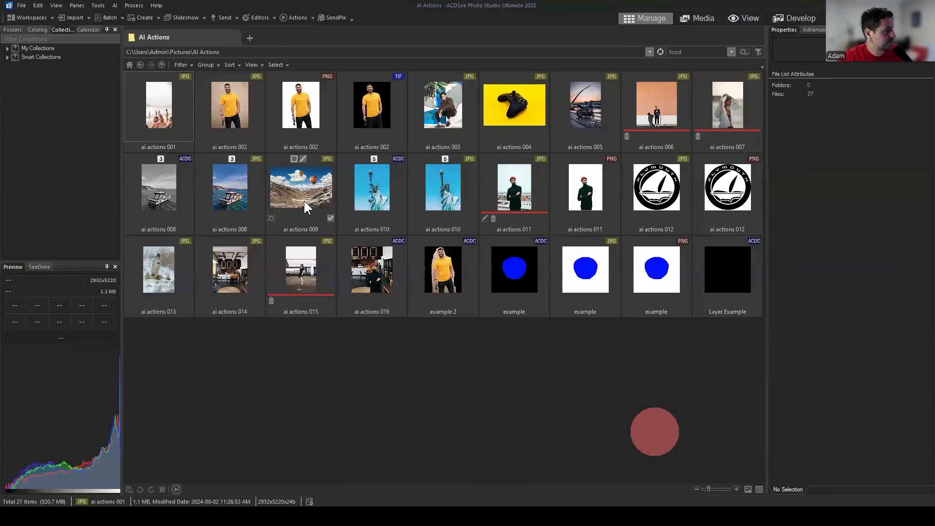
pyautogui.click(210, 101)
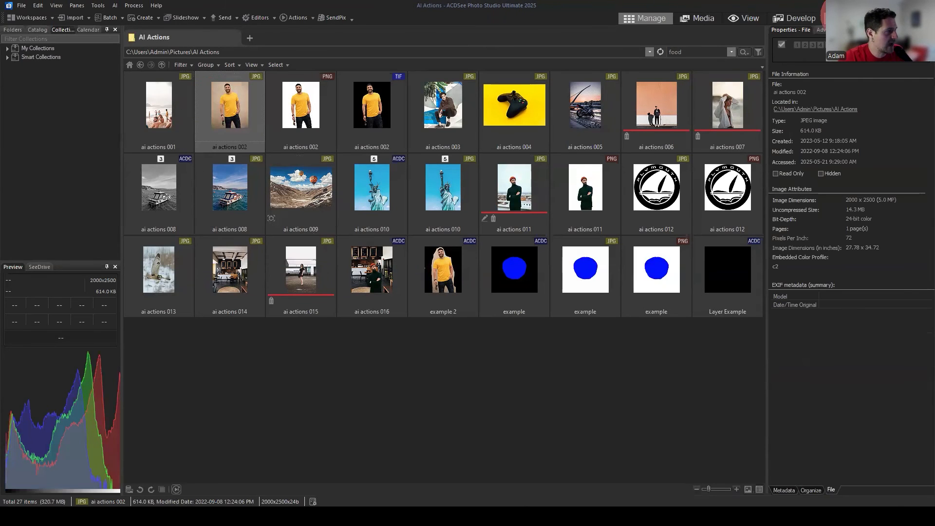
pyautogui.hotkey('ctrl', 'e')
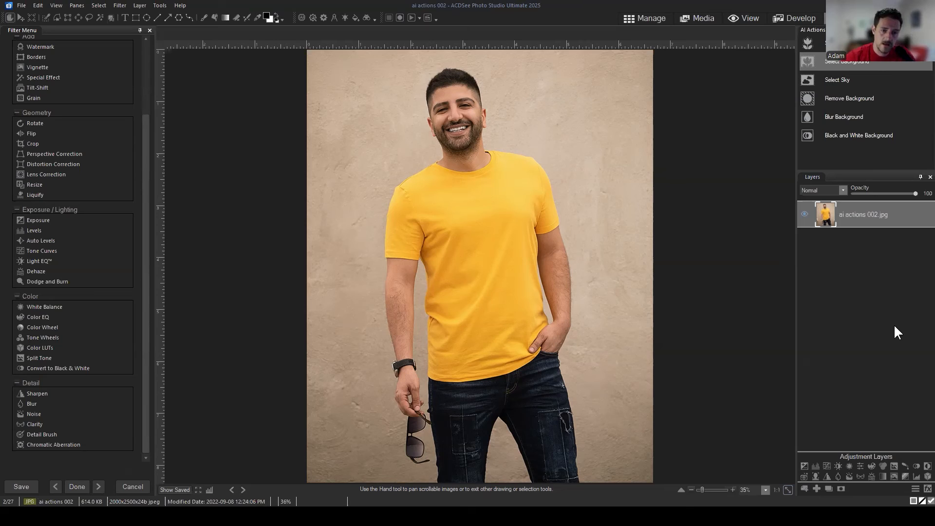
# Step: Select the man with Select Subject and turn the selection into a mask on the ai actions 002.jpg layer
pyautogui.click(860, 214)
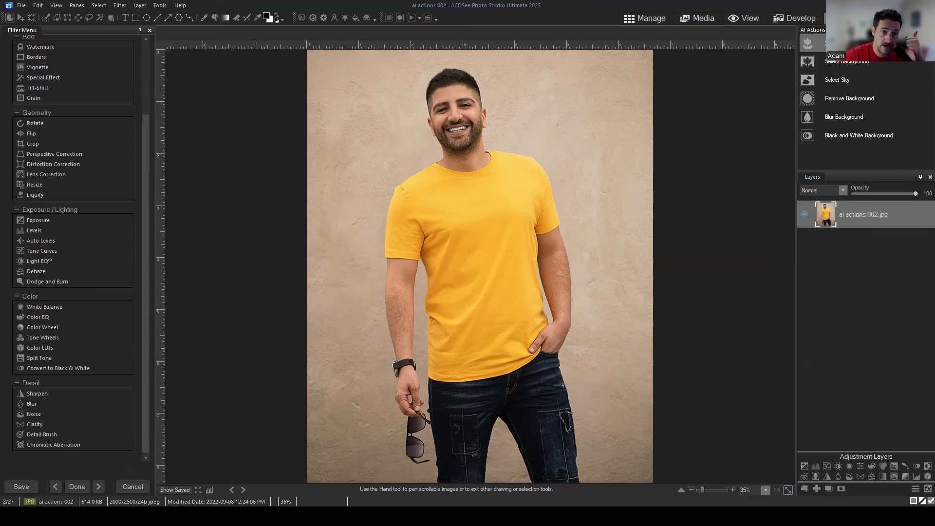
pyautogui.click(831, 43)
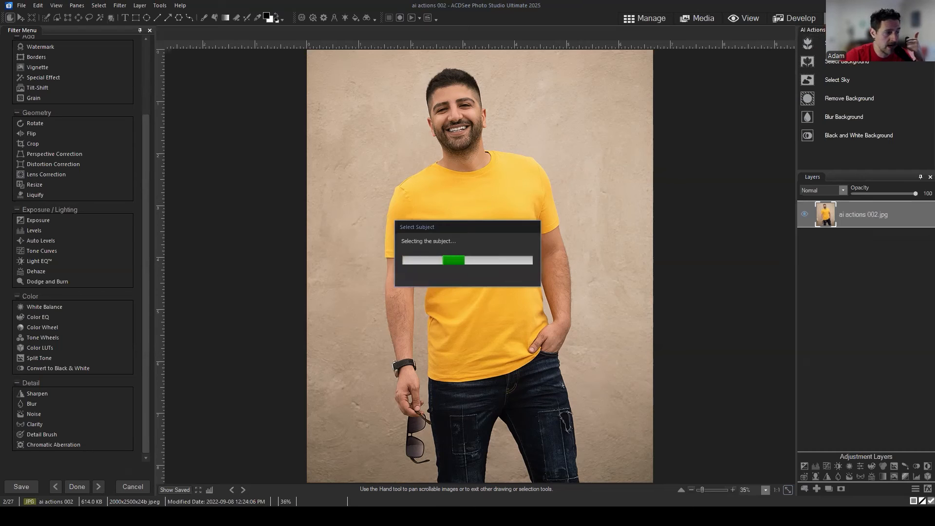
pyautogui.click(842, 487)
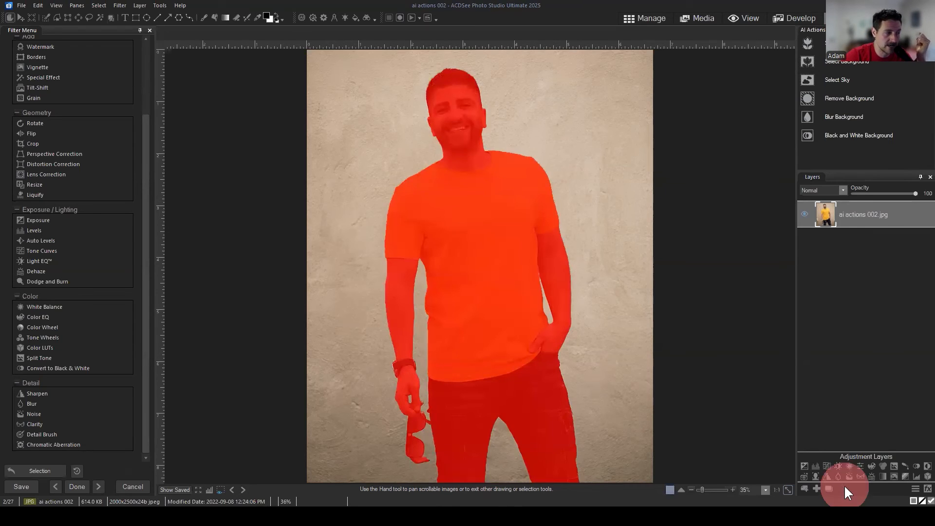
pyautogui.click(98, 5)
pyautogui.click(122, 25)
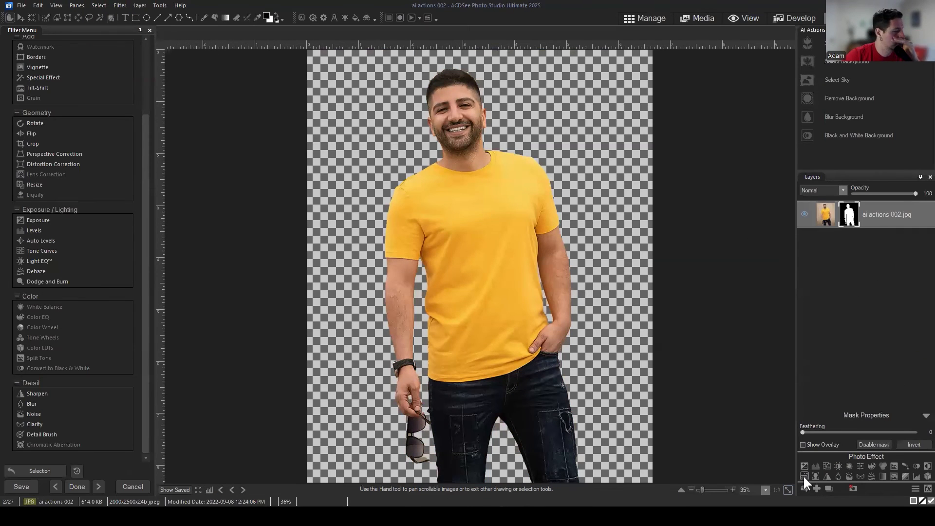
# Step: Start importing an image as a layer and look through the Desktop and the Documents library for image folders
pyautogui.click(804, 489)
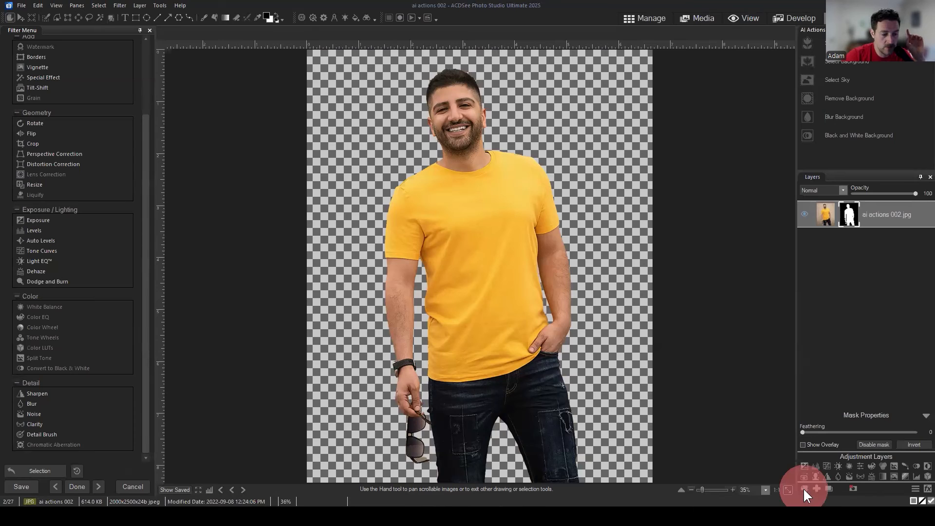
pyautogui.scroll(-1, 565, 243)
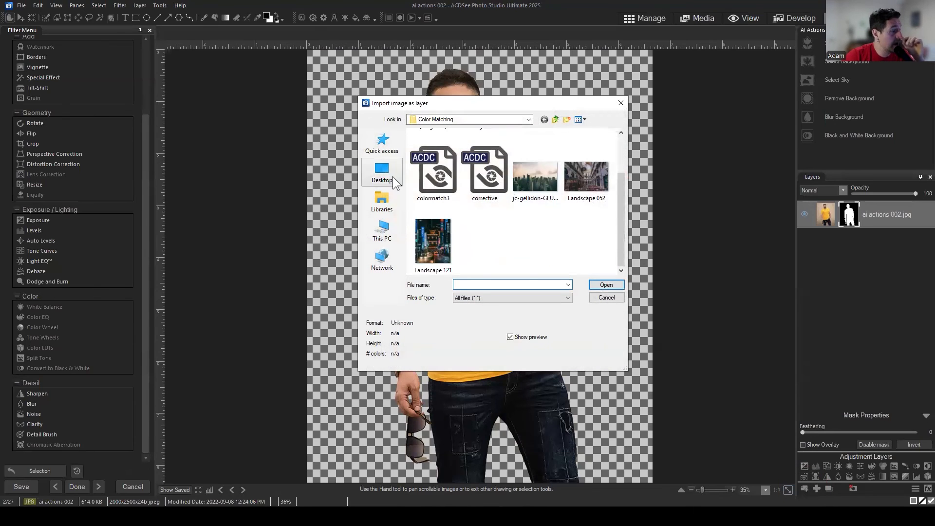
pyautogui.click(389, 200)
pyautogui.click(384, 174)
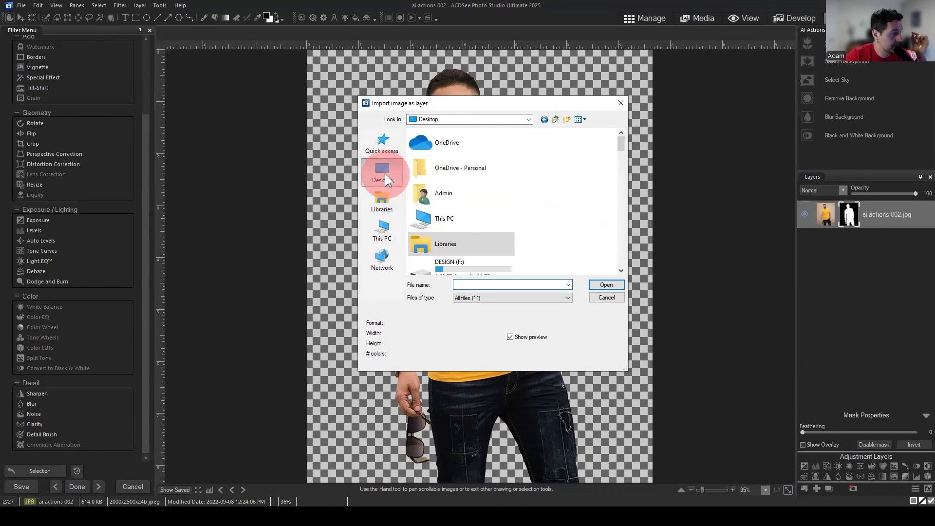
pyautogui.click(384, 201)
pyautogui.doubleClick(548, 144)
pyautogui.scroll(-4, 463, 200)
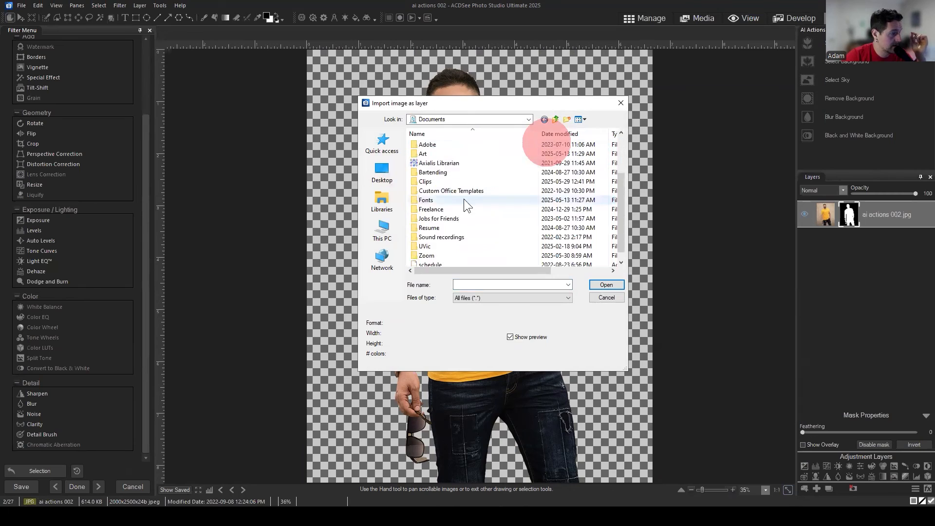
pyautogui.click(383, 171)
pyautogui.scroll(-2, 457, 229)
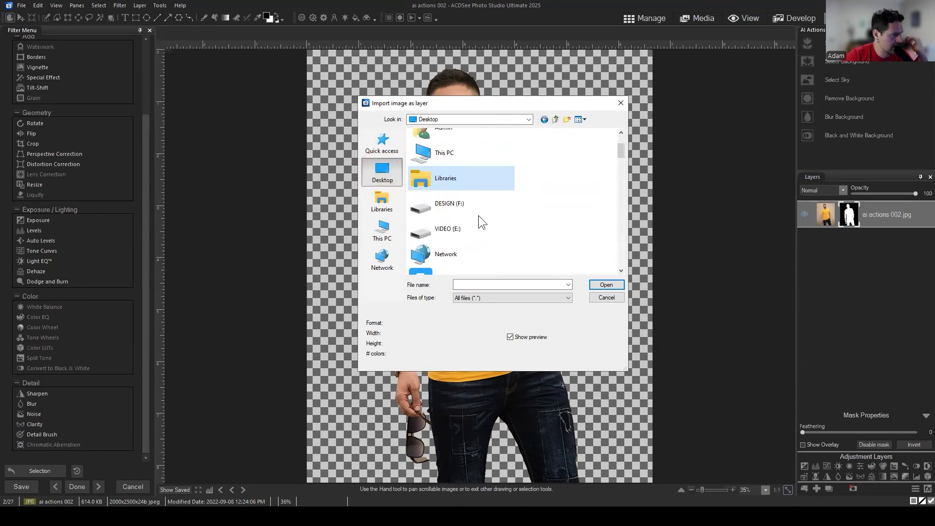
pyautogui.scroll(-2, 483, 215)
pyautogui.scroll(3, 488, 214)
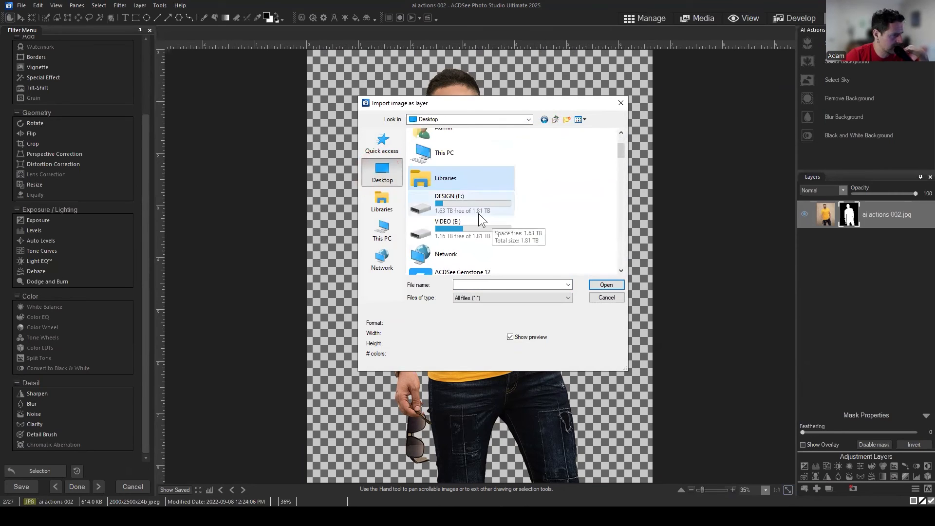
# Step: Import Landscape 022 from the Landscape folder in the Pictures library as a new layer
pyautogui.click(384, 202)
pyautogui.doubleClick(568, 156)
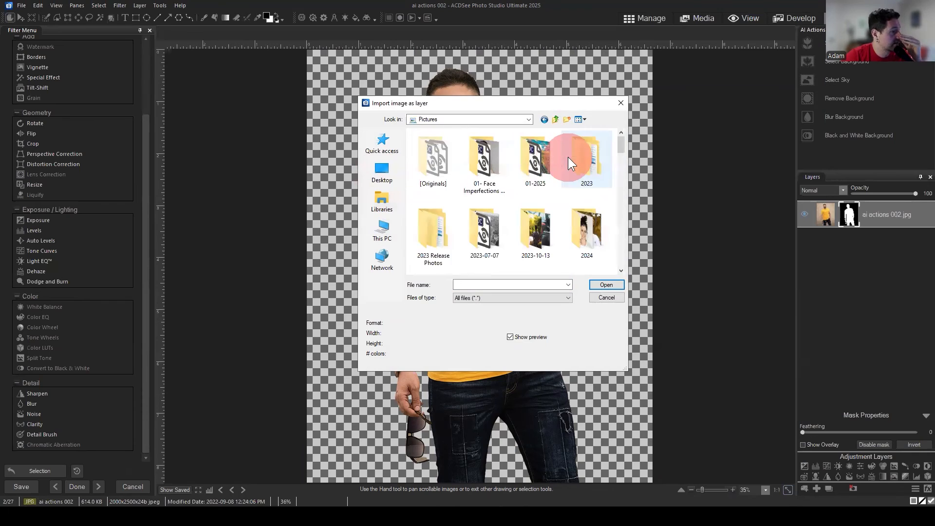
pyautogui.scroll(-4, 585, 195)
pyautogui.scroll(-5, 577, 192)
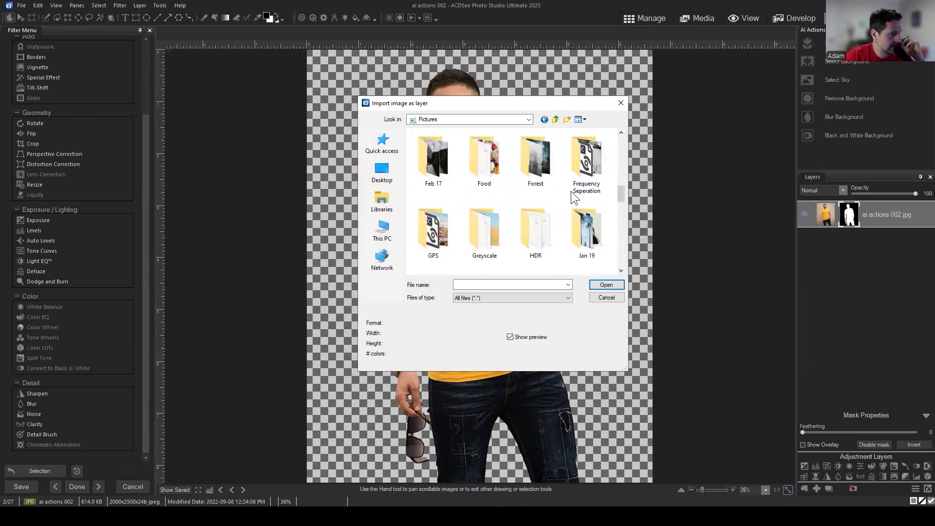
pyautogui.doubleClick(492, 194)
pyautogui.scroll(-5, 512, 198)
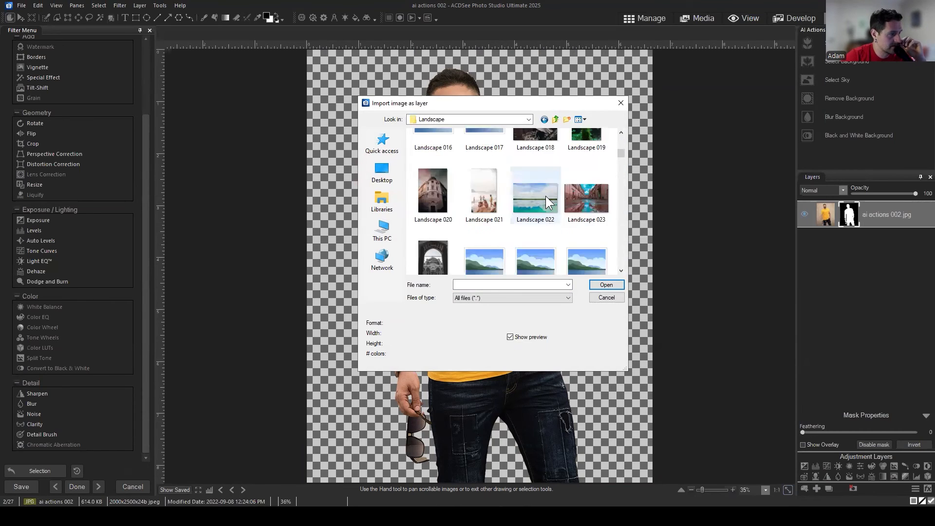
pyautogui.click(546, 215)
pyautogui.click(606, 284)
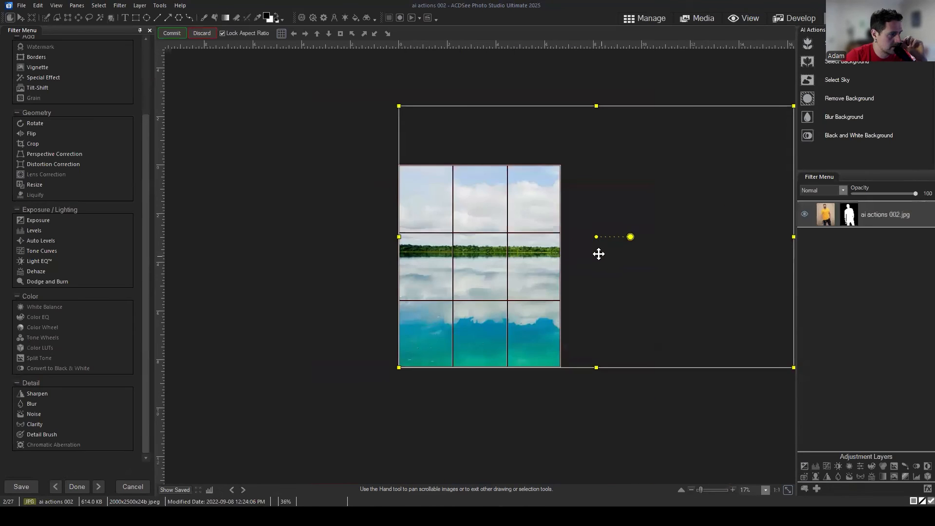
# Step: Shift the landscape image sideways across the canvas, move its layer below ai actions 002.jpg, and commit the placement
pyautogui.click(550, 262)
pyautogui.moveTo(455, 273); pyautogui.dragTo(341, 282)
pyautogui.moveTo(876, 215); pyautogui.dragTo(878, 244)
pyautogui.click(171, 33)
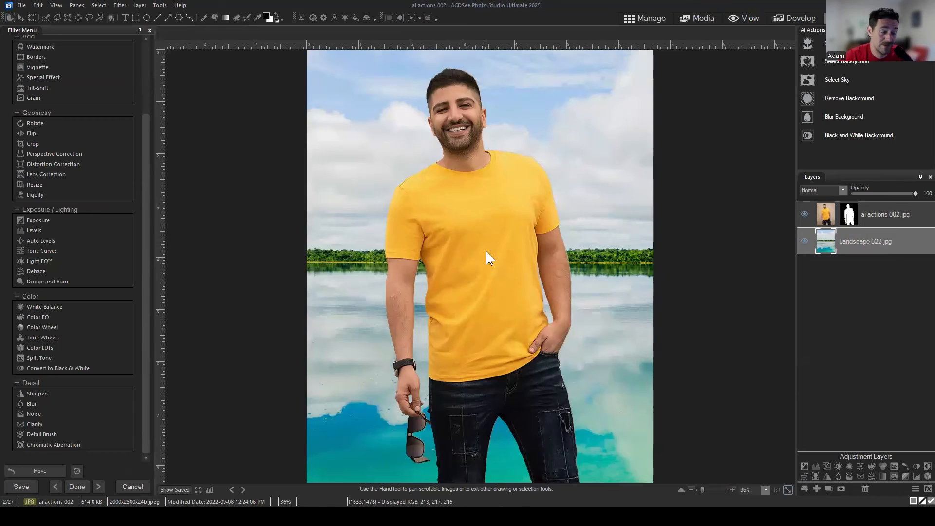
# Step: Start saving the composite as a new file, creating and opening a folder named acdc vs jpg inside Pictures
pyautogui.scroll(-1, 581, 230)
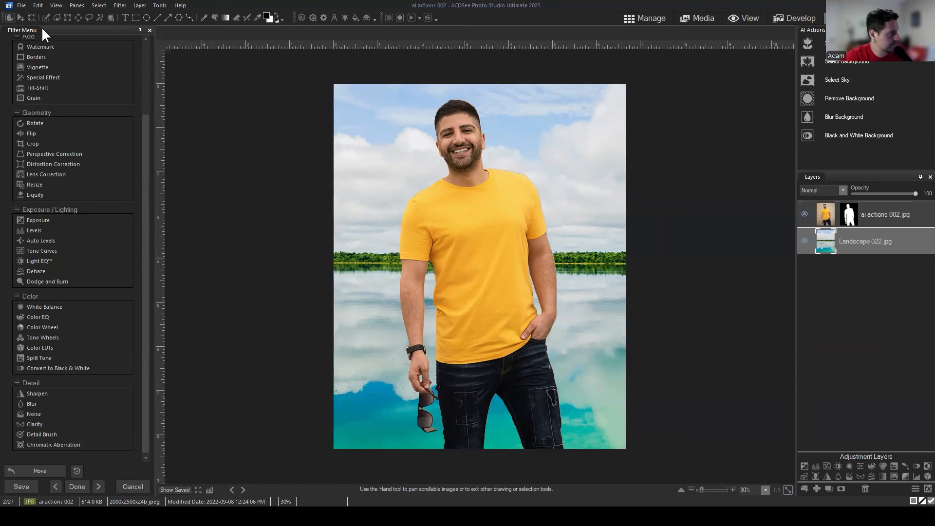
pyautogui.click(22, 8)
pyautogui.click(40, 87)
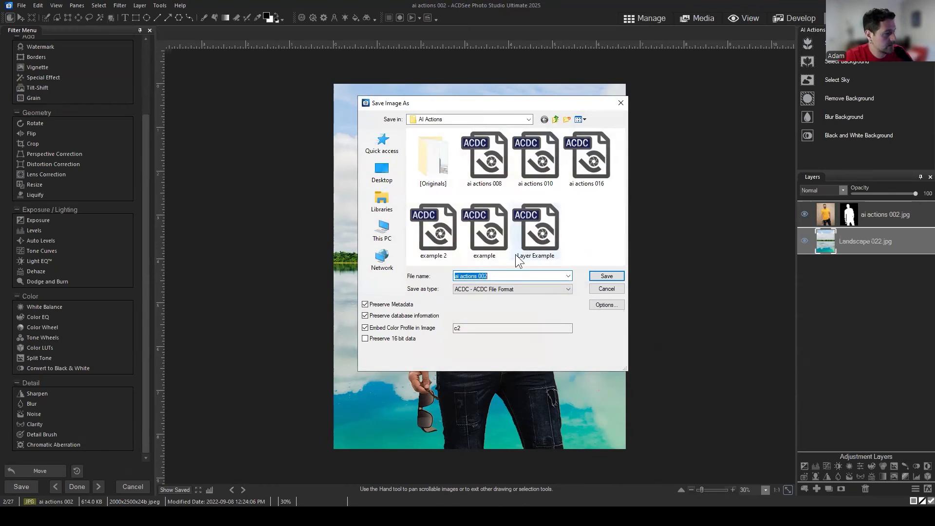
pyautogui.click(555, 119)
pyautogui.scroll(-5, 567, 197)
pyautogui.scroll(-3, 574, 209)
pyautogui.rightClick(590, 226)
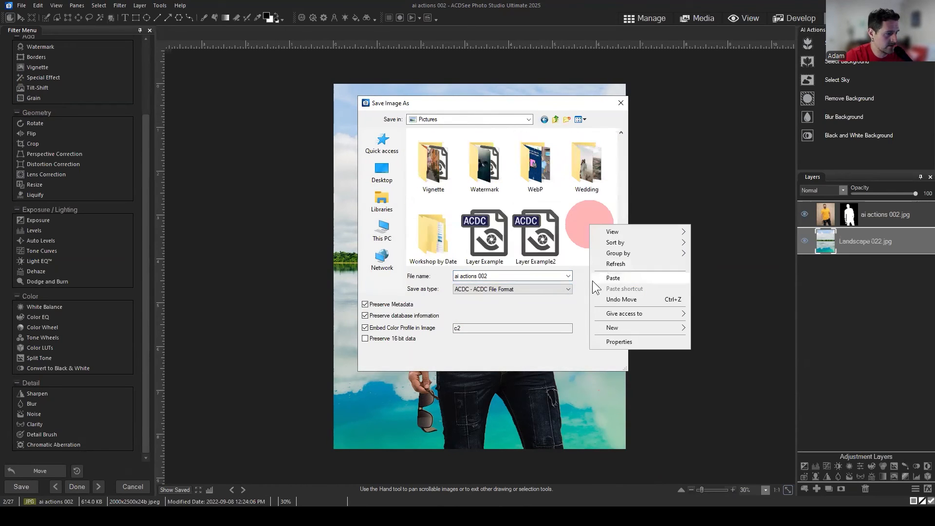
pyautogui.click(625, 328)
pyautogui.click(712, 329)
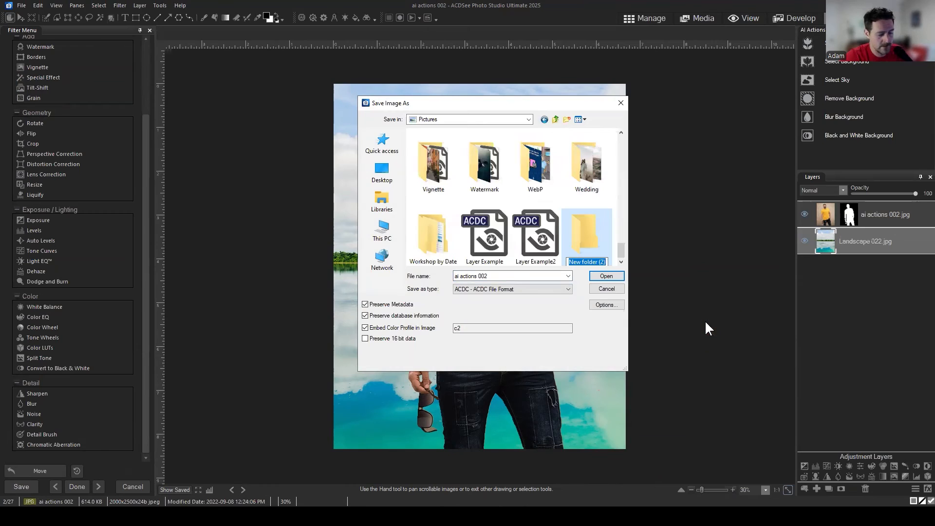
pyautogui.write('acdc vs')
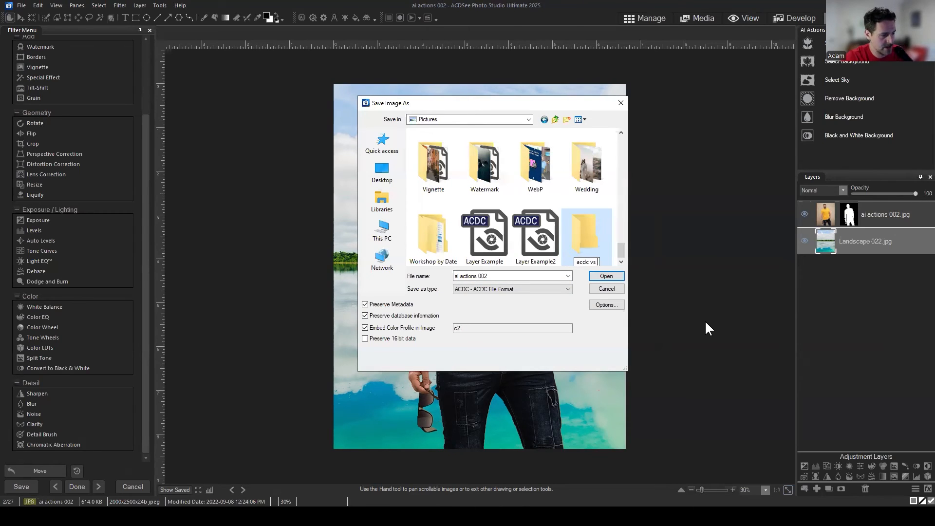
pyautogui.write(' jpg')
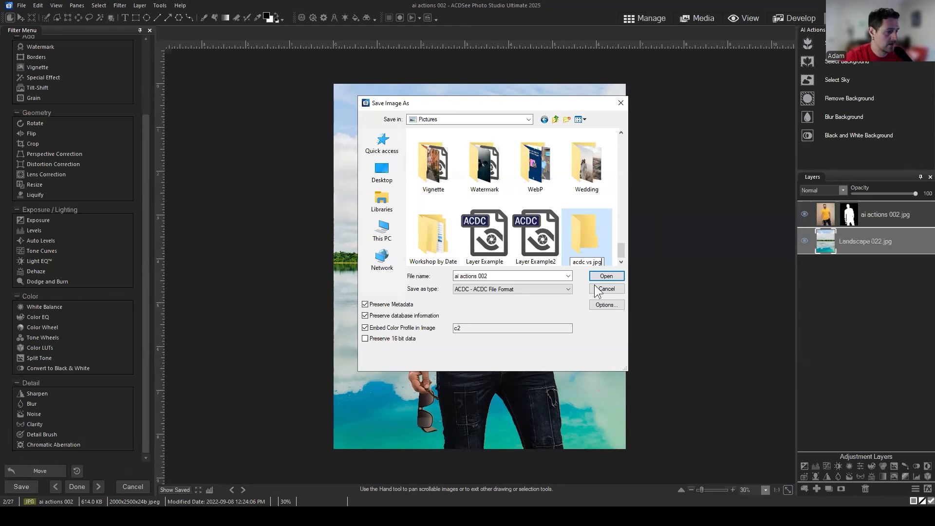
pyautogui.doubleClick(589, 228)
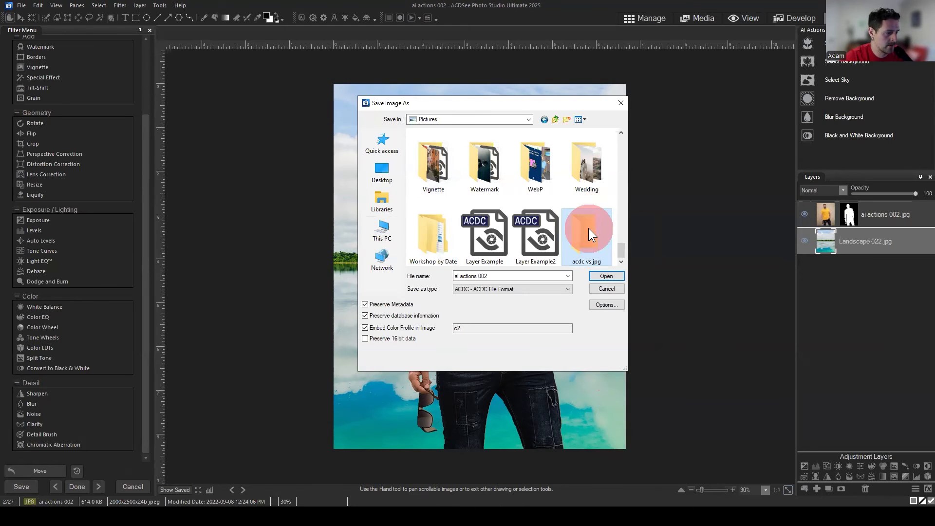
# Step: Name the file guy example and save it in the ACDC file format in the acdc vs jpg folder
pyautogui.click(497, 279)
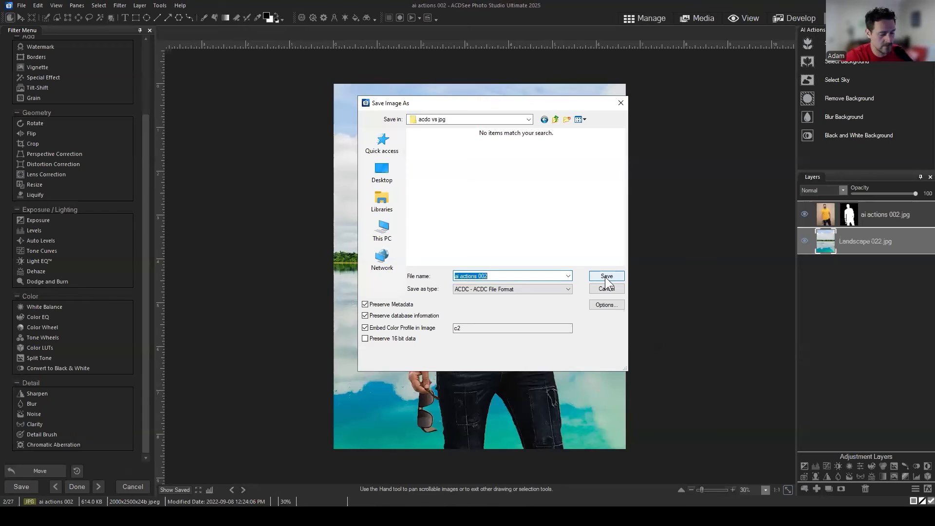
pyautogui.write('guy example')
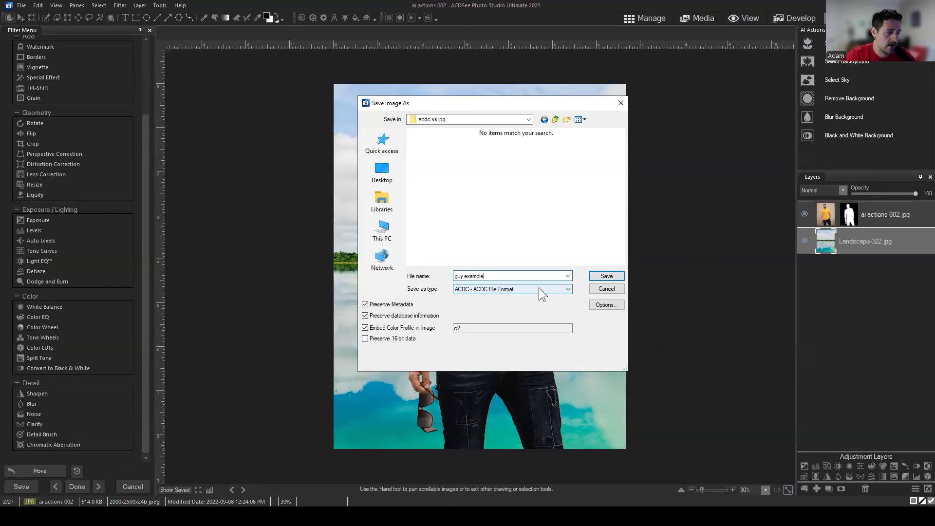
pyautogui.click(605, 278)
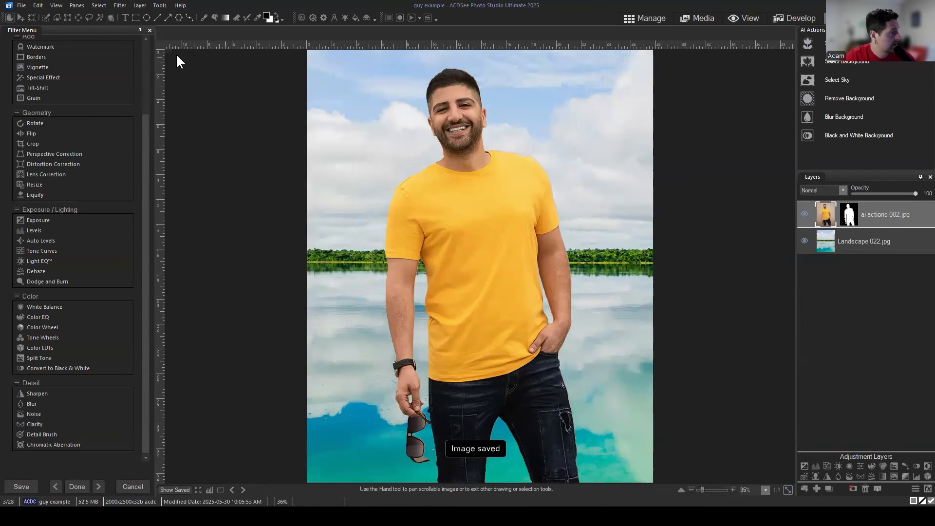
# Step: Save another version of the composite as guy example.jpg in JPG - JPEG format in the same folder
pyautogui.click(21, 5)
pyautogui.click(45, 88)
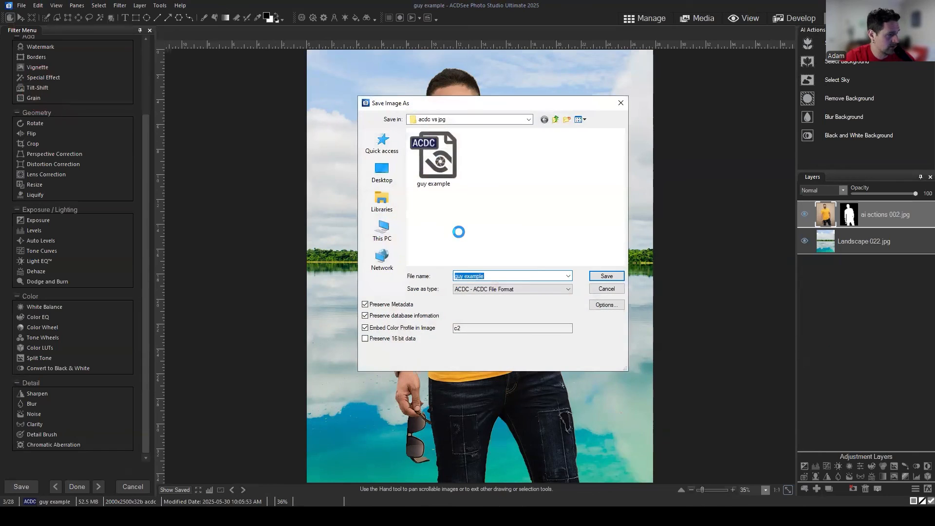
pyautogui.click(521, 288)
pyautogui.click(480, 326)
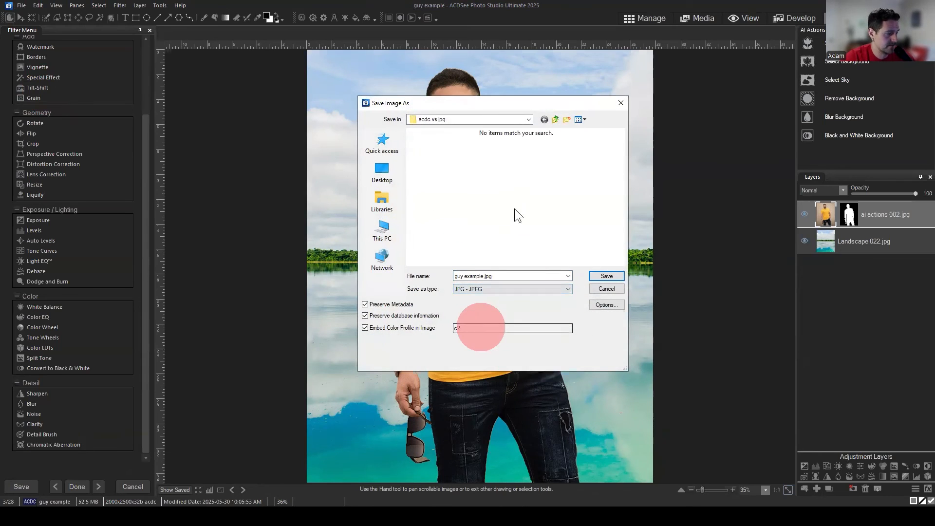
pyautogui.click(520, 197)
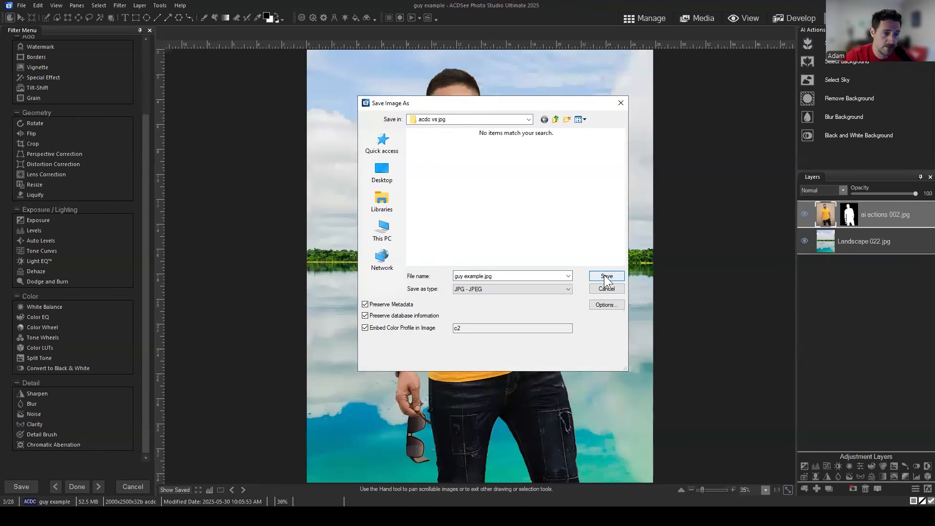
pyautogui.click(605, 276)
pyautogui.click(493, 276)
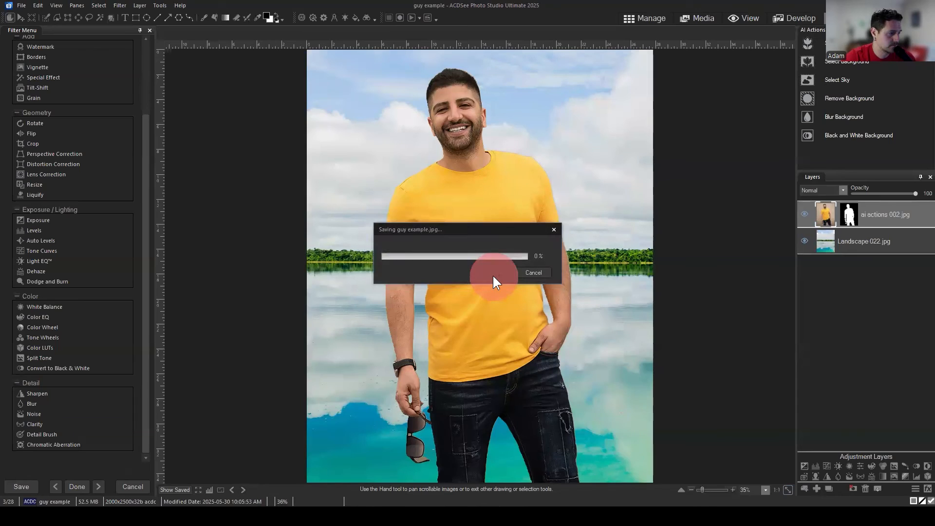
# Step: Return to Manage mode and select the JPG version of guy example in the acdc vs jpg folder
pyautogui.click(639, 18)
pyautogui.click(540, 326)
pyautogui.click(389, 101)
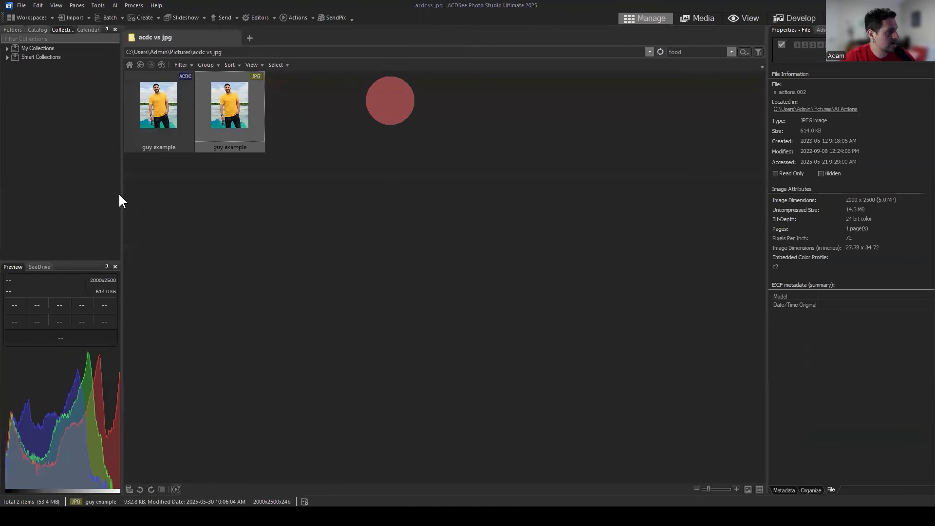
pyautogui.click(530, 258)
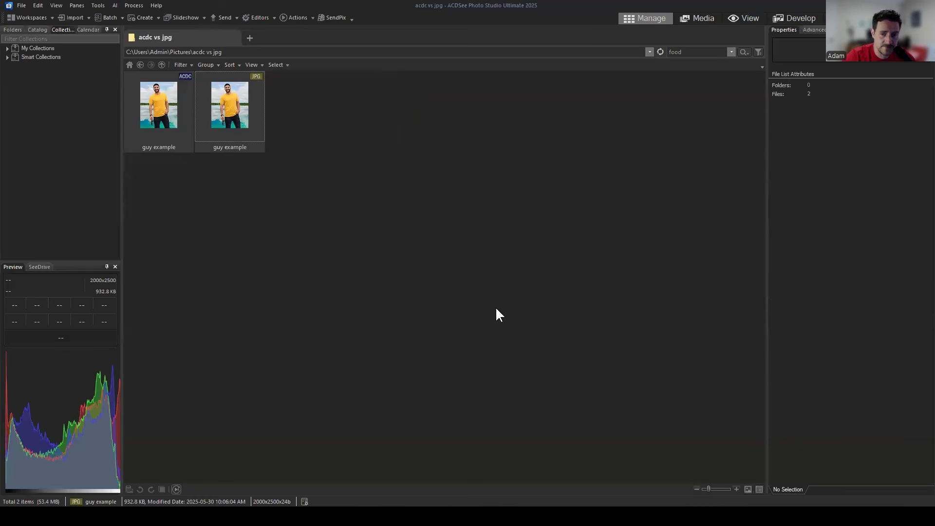
pyautogui.click(254, 120)
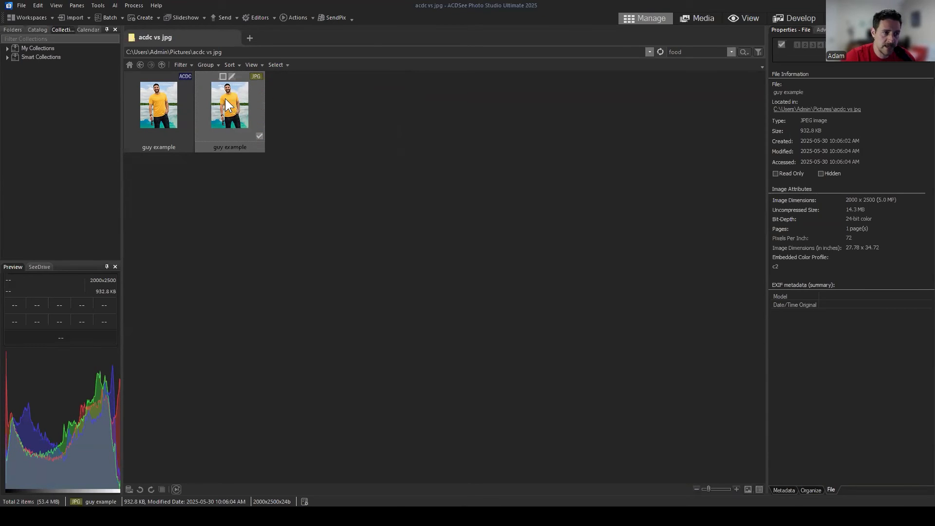
# Step: Bring the guy example JPG into Develop, return to Manage, and open it in Edit mode to examine its layers
pyautogui.click(794, 18)
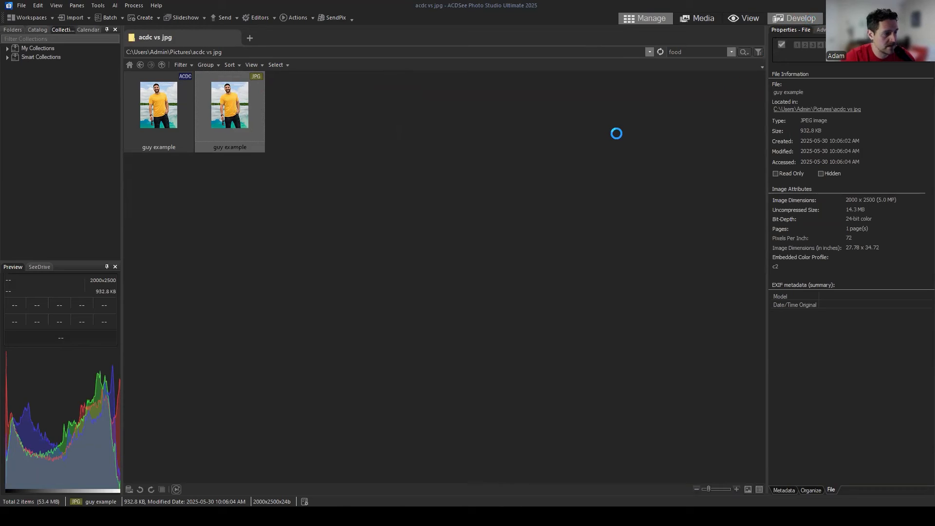
pyautogui.click(648, 19)
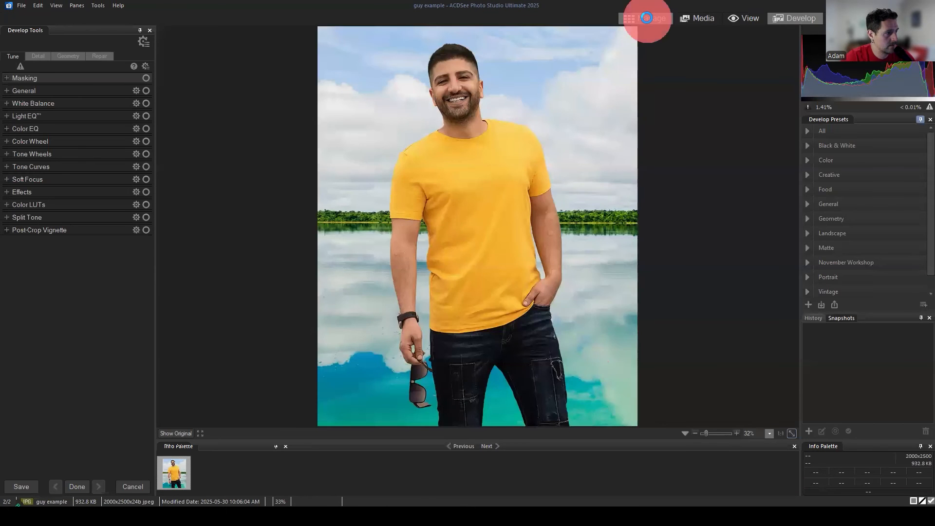
pyautogui.click(540, 171)
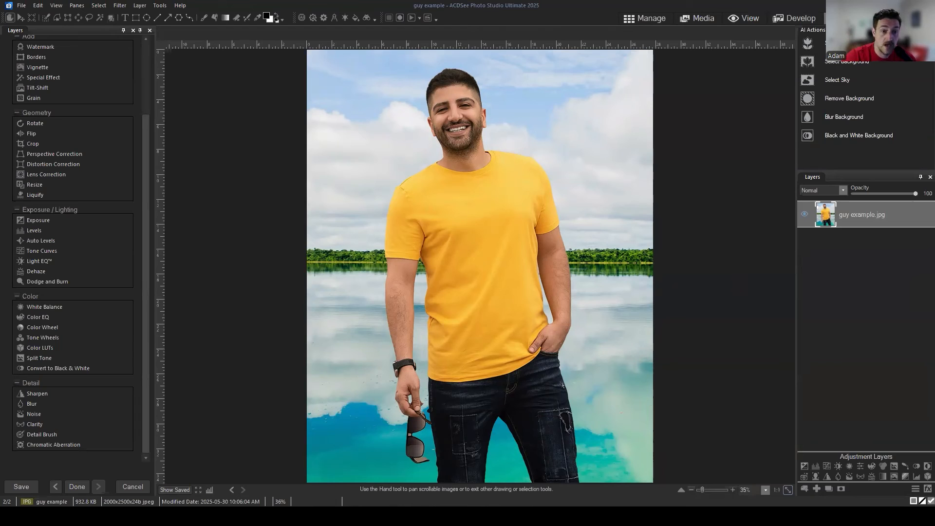
pyautogui.click(876, 283)
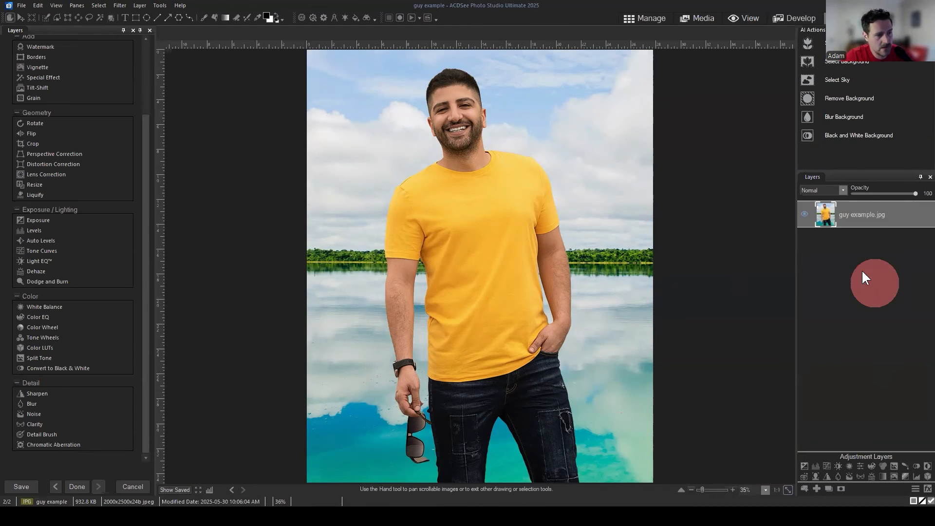
pyautogui.moveTo(875, 215)
pyautogui.mouseDown()
pyautogui.moveTo(892, 207)
pyautogui.moveTo(892, 226)
pyautogui.moveTo(878, 213)
pyautogui.mouseUp()
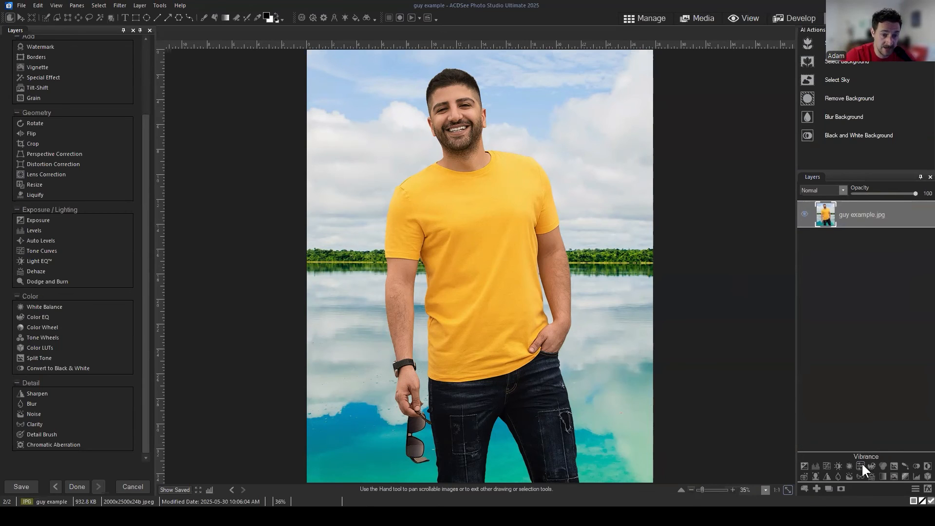
# Step: Open the ACDC version of guy example in Edit mode and inspect its mask, the man layer and the landscape layer
pyautogui.click(646, 18)
pyautogui.click(138, 86)
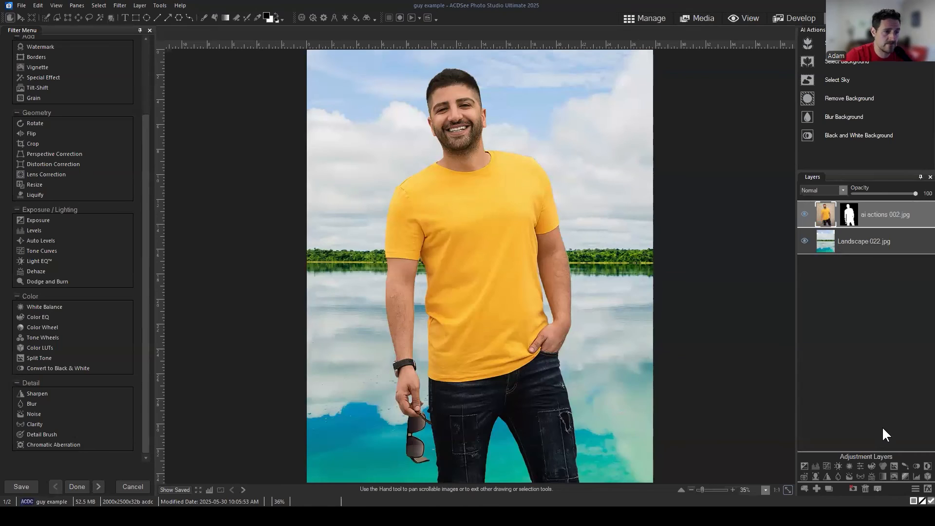
pyautogui.click(844, 213)
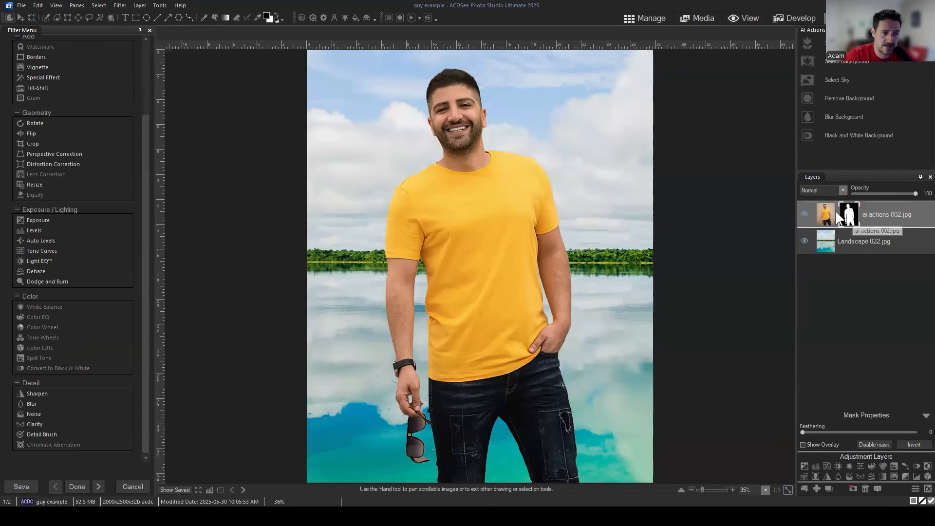
pyautogui.click(831, 214)
pyautogui.click(870, 247)
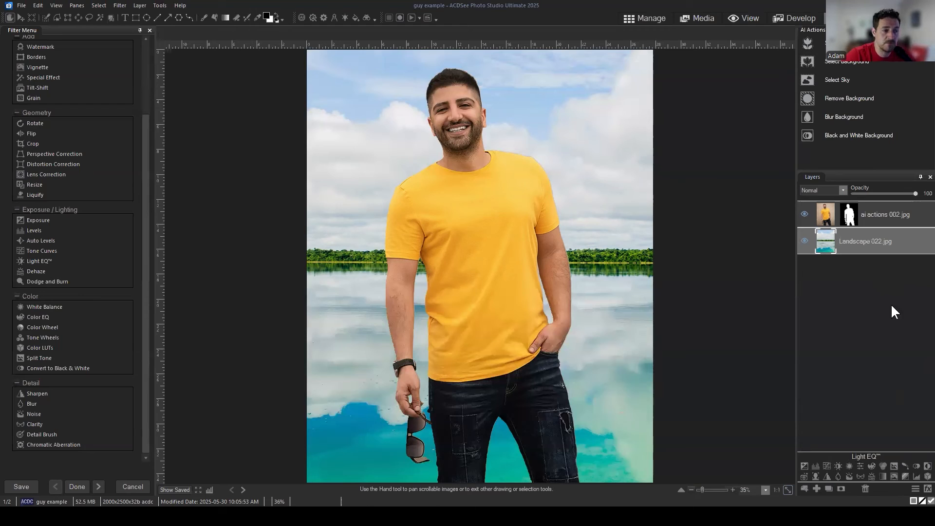
# Step: Return to the acdc vs jpg folder and select the ACDC file, followed by the JPG, to compare their file properties
pyautogui.click(649, 17)
pyautogui.click(399, 198)
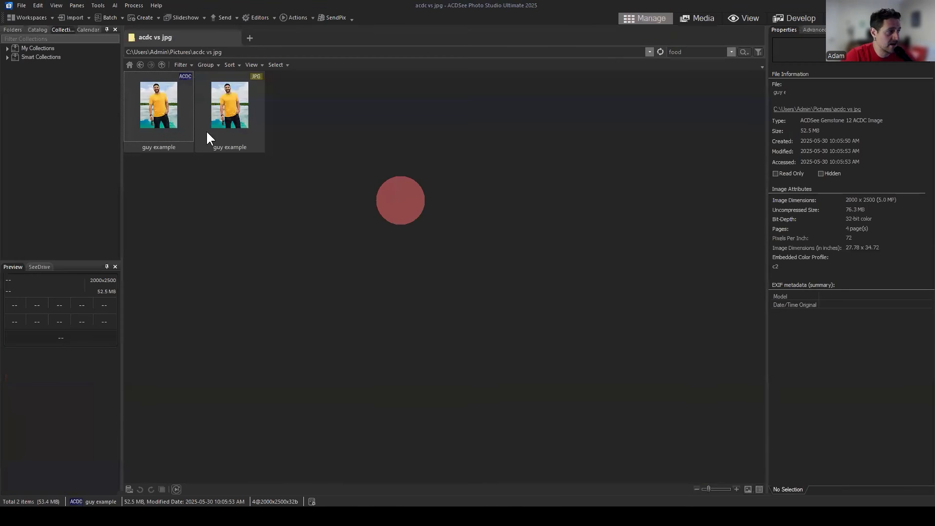
pyautogui.click(141, 74)
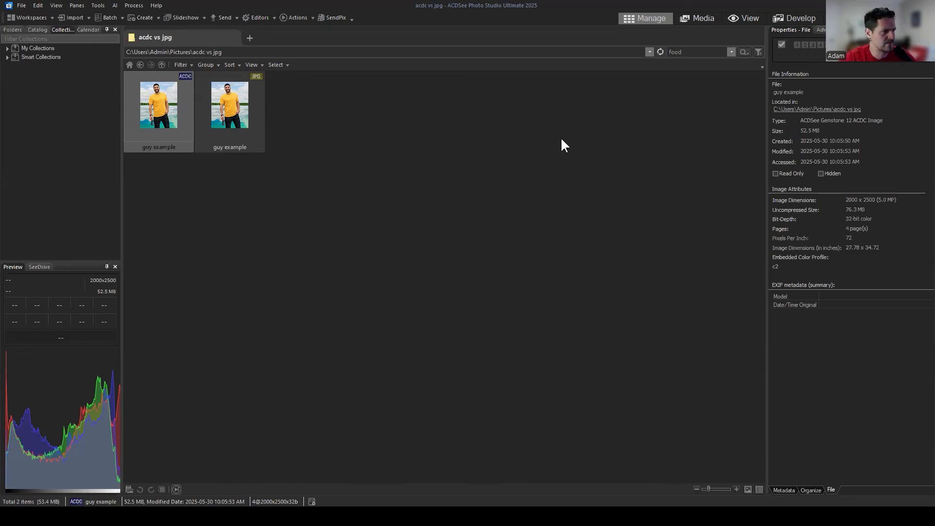
pyautogui.click(360, 209)
pyautogui.click(227, 116)
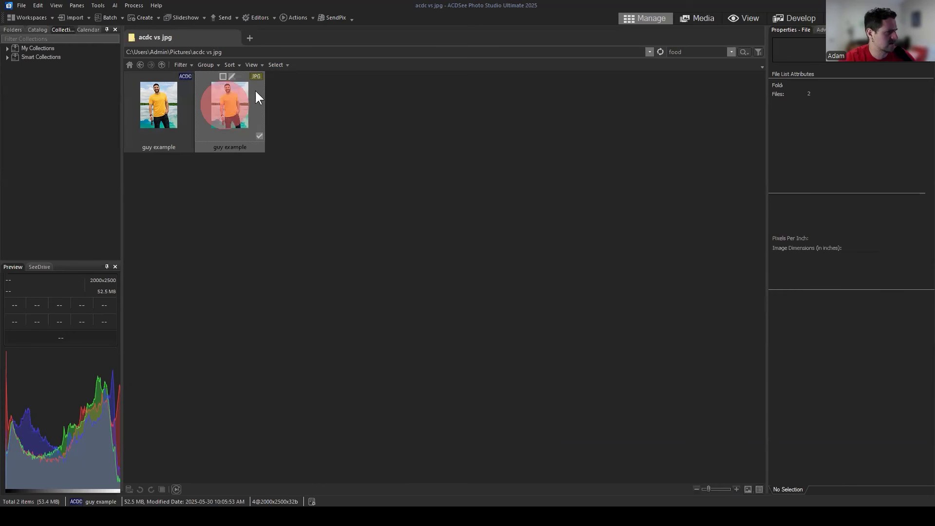
pyautogui.click(212, 90)
# Step: Open the guy example JPG in Develop, check which file formats Save As offers, cancel, and return to Manage mode
pyautogui.click(792, 18)
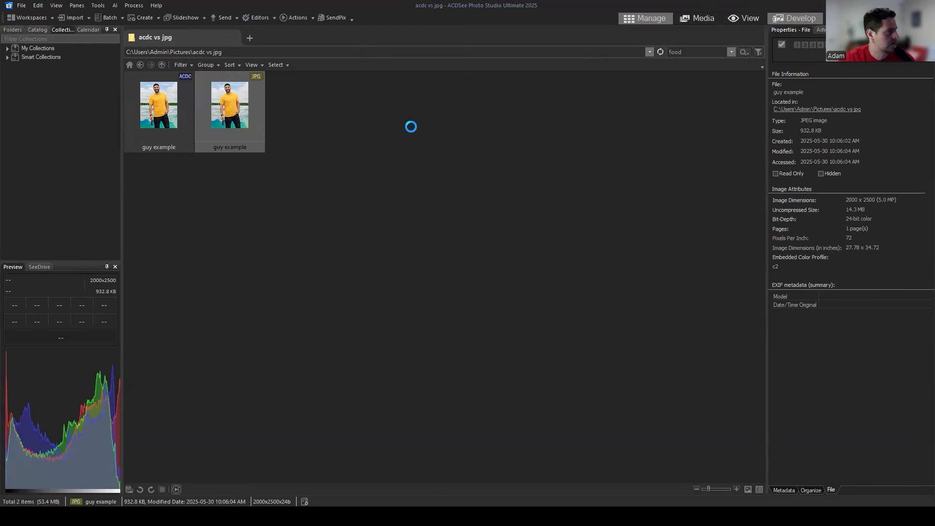
pyautogui.click(21, 6)
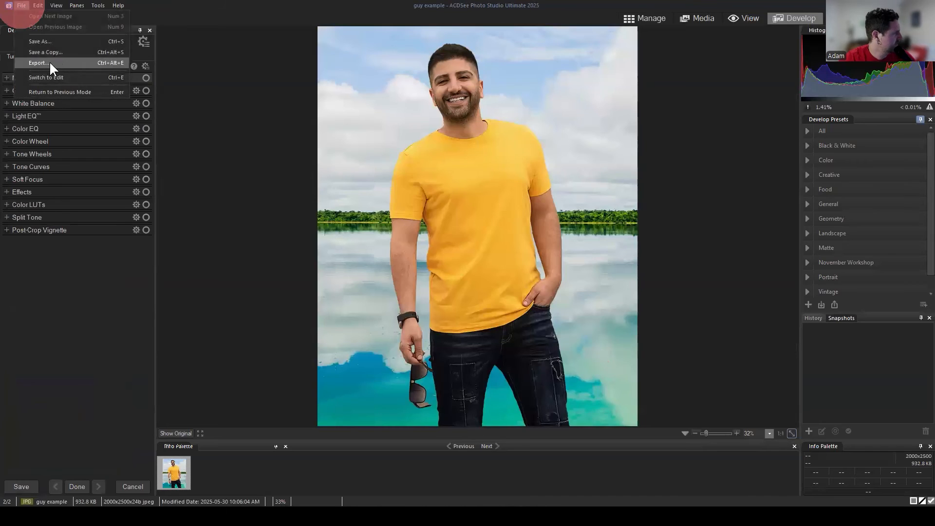
pyautogui.click(45, 42)
pyautogui.click(493, 288)
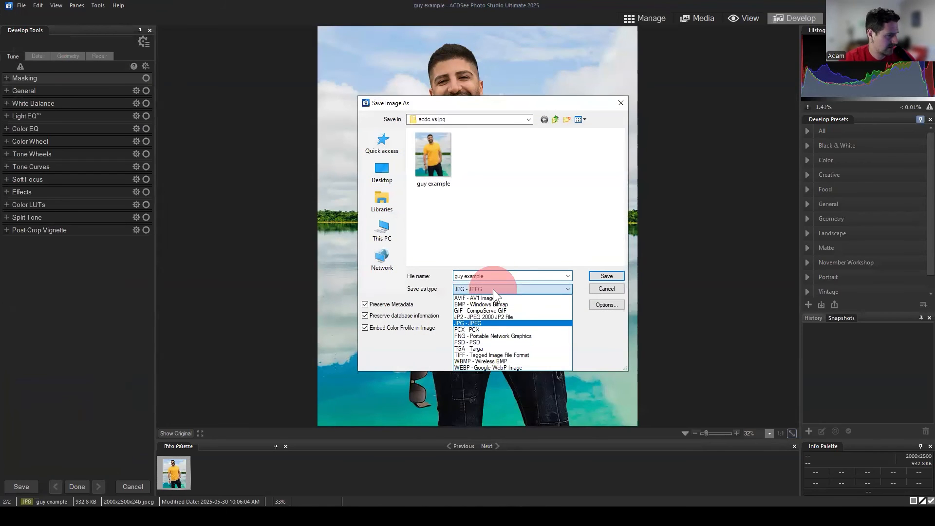
pyautogui.click(521, 288)
pyautogui.click(607, 288)
pyautogui.click(652, 19)
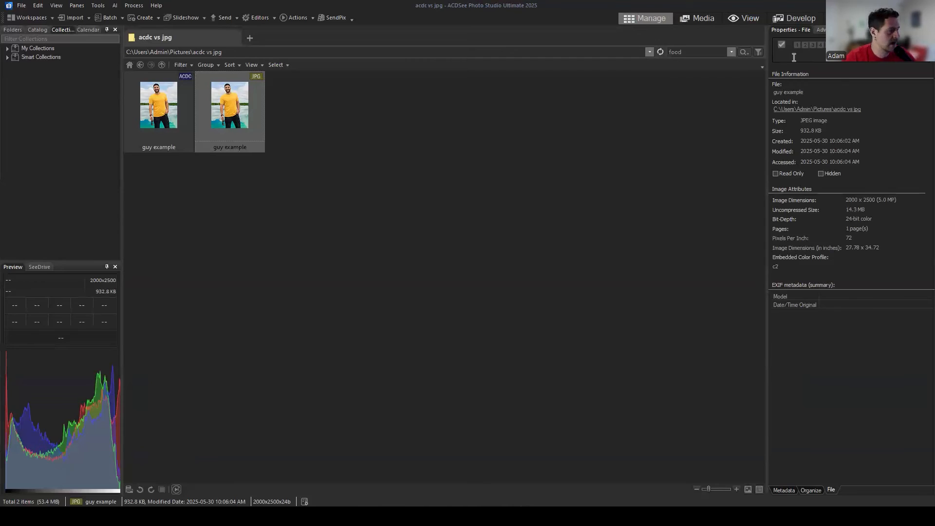
# Step: Clear the file selection, go back to the Pictures folder, and look through its subfolders
pyautogui.click(402, 210)
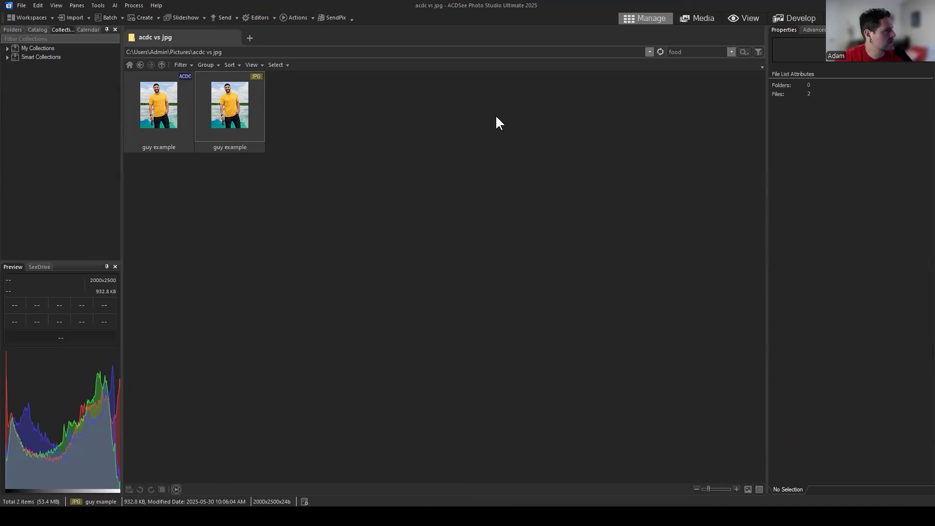
pyautogui.click(140, 64)
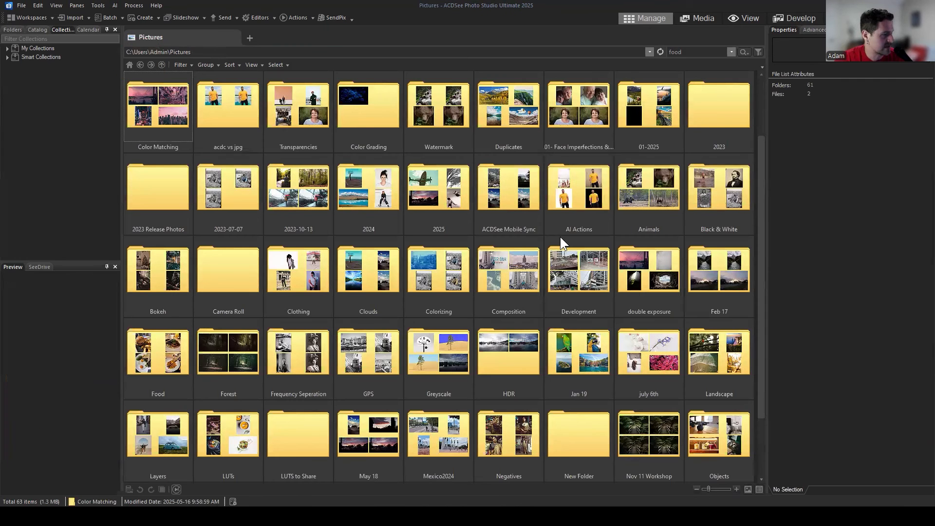
pyautogui.scroll(-3, 561, 236)
pyautogui.scroll(3, 533, 256)
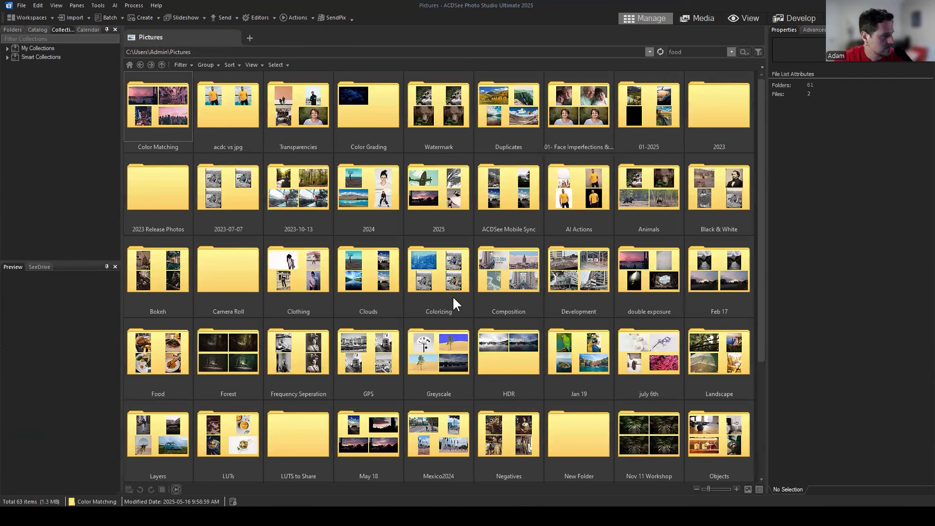
# Step: Look through the Pictures subfolders, open the HDR folder and go into its HDR-1 subfolder
pyautogui.scroll(-3, 536, 373)
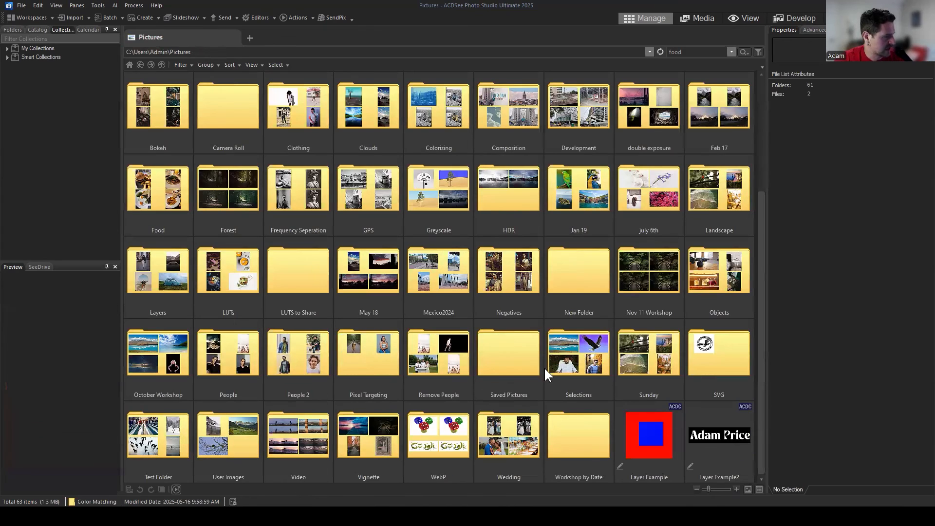
pyautogui.scroll(3, 509, 287)
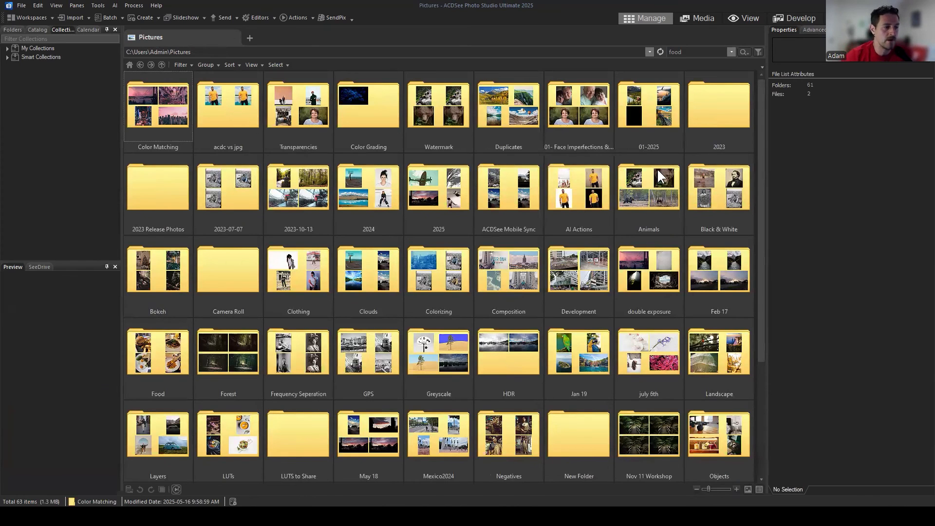
pyautogui.scroll(-1, 657, 206)
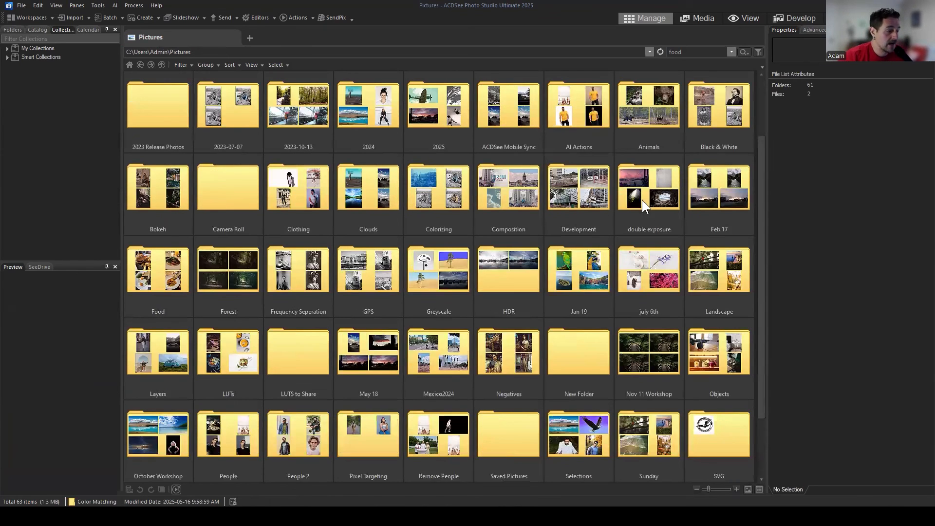
pyautogui.doubleClick(490, 258)
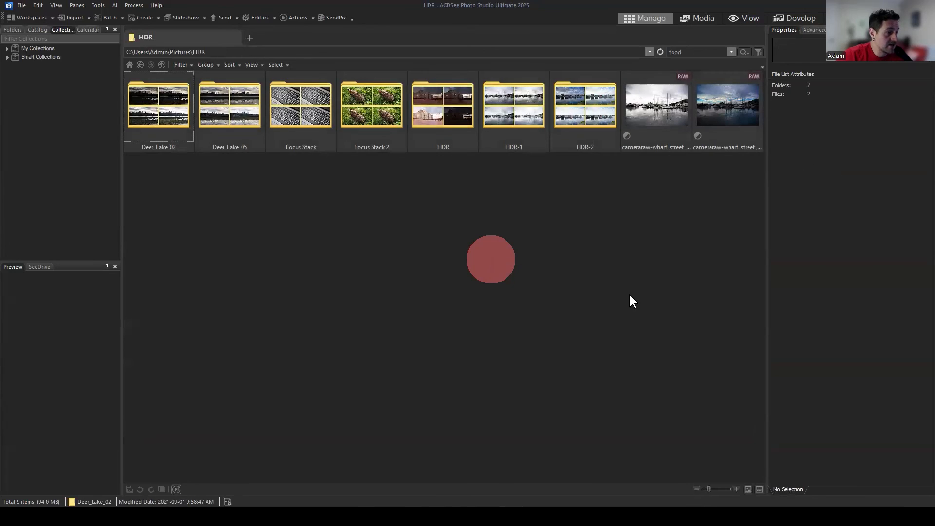
pyautogui.click(628, 292)
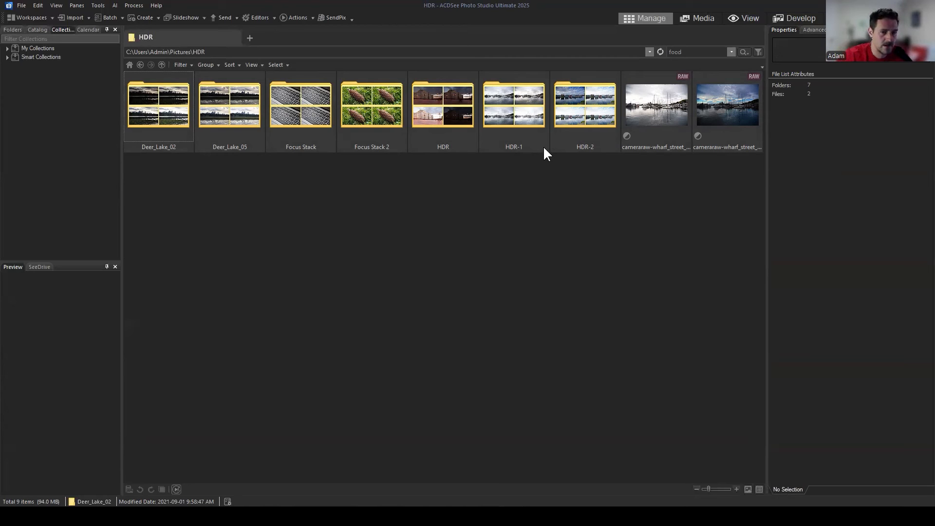
pyautogui.doubleClick(537, 105)
pyautogui.click(541, 344)
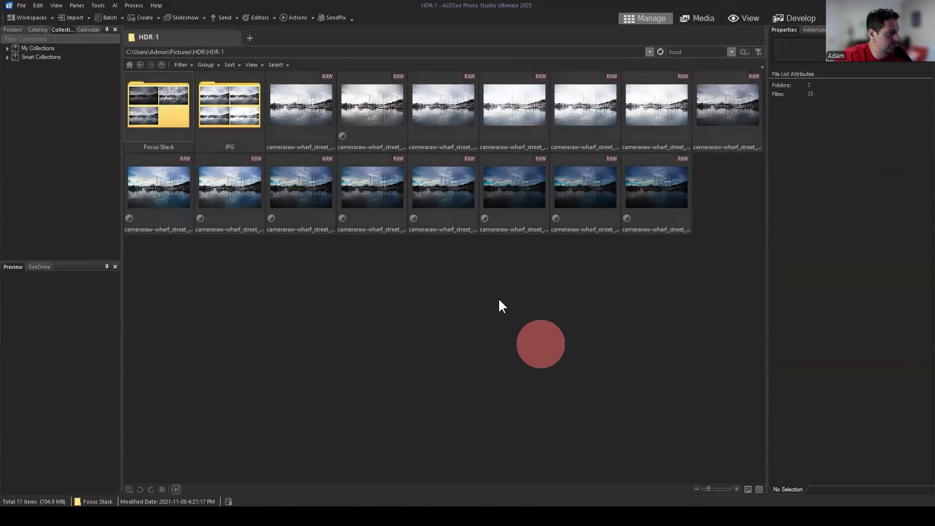
# Step: Open the bright fourth harbour RAW photo in Develop, view its Lens Correction settings, return to Manage mode and clear the selection
pyautogui.click(523, 107)
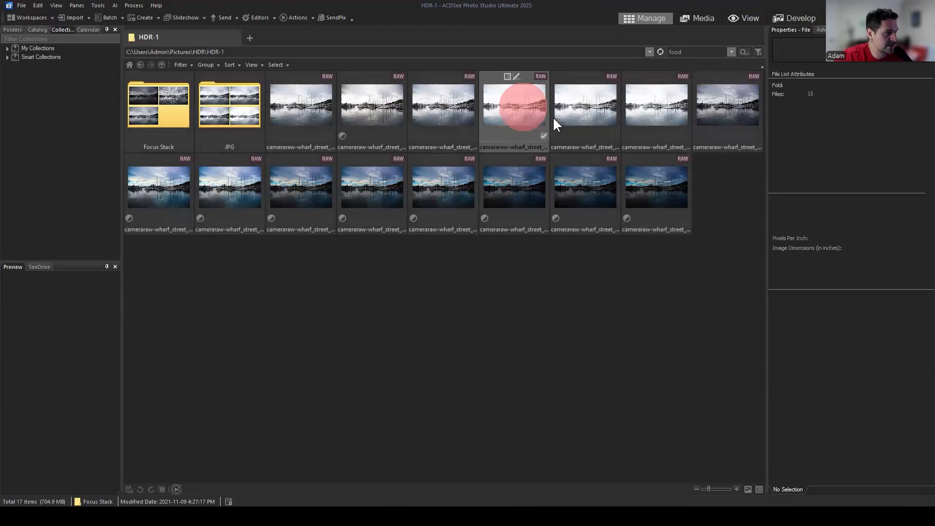
pyautogui.click(801, 15)
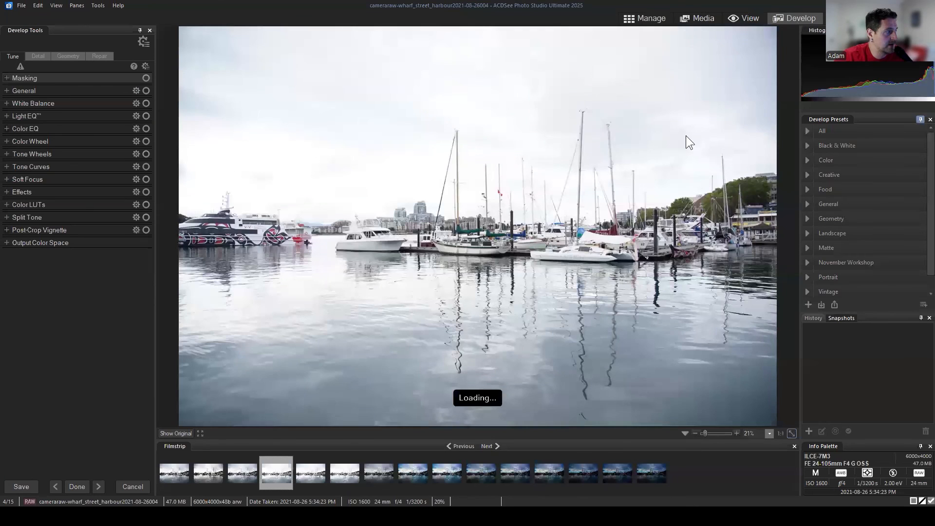
pyautogui.click(66, 56)
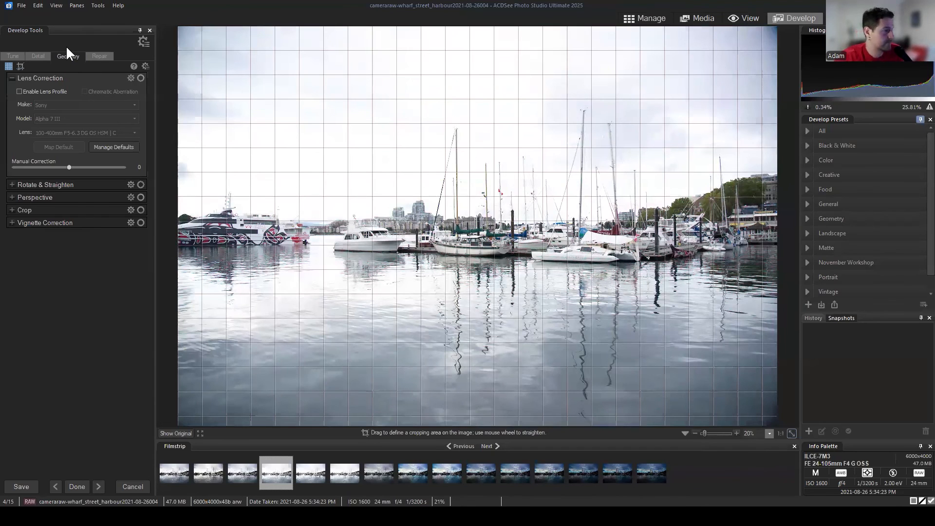
pyautogui.click(637, 18)
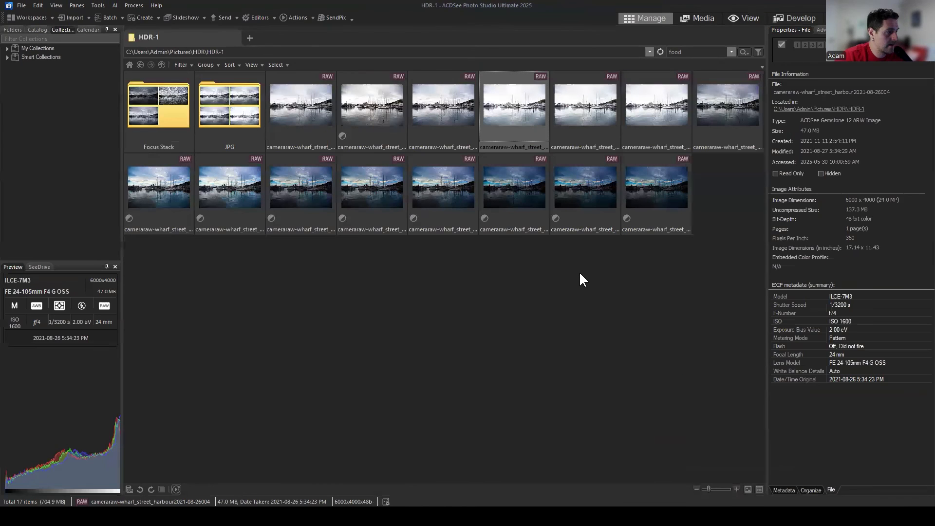
pyautogui.click(612, 286)
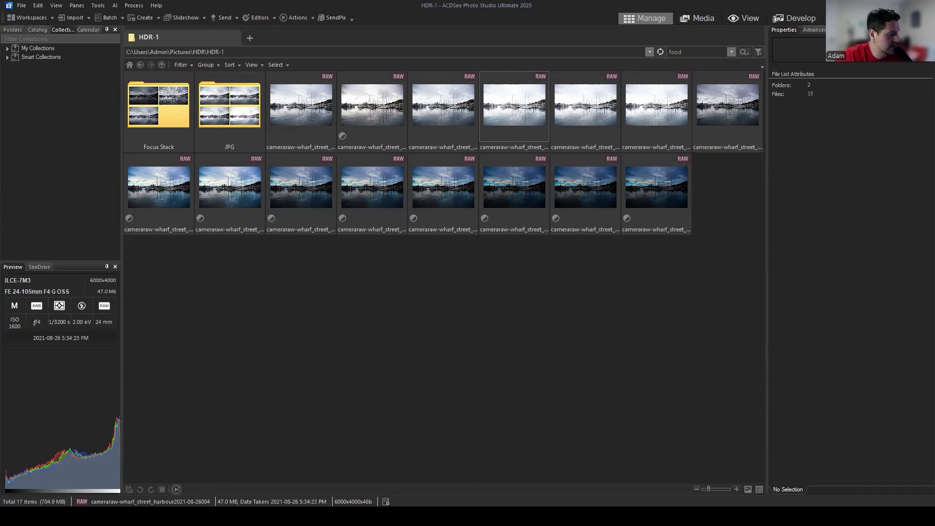
# Step: Switch to Chrome, open the ACDSee Connect Free Workshops page in a new tab, view its list of spaces, and minimize the browser
pyautogui.click(232, 511)
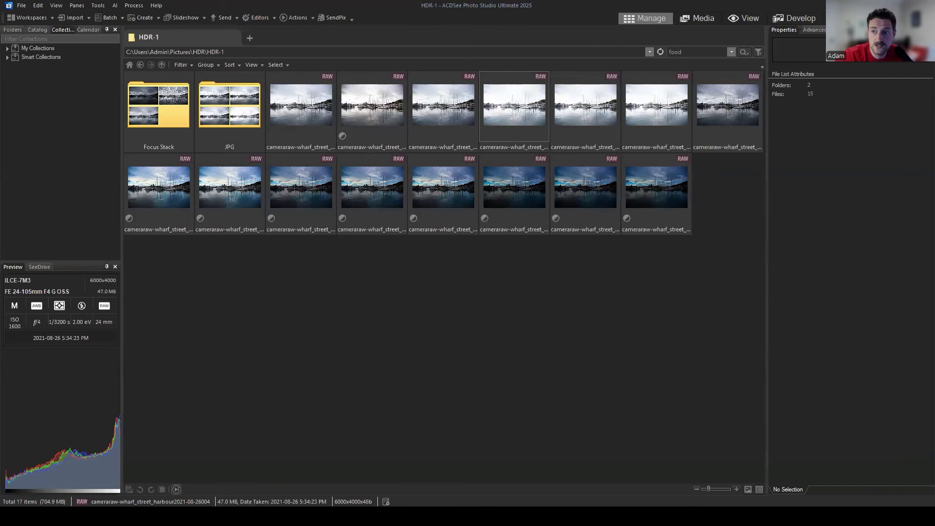
pyautogui.hotkey('alt', 'Tab')
pyautogui.click(348, 42)
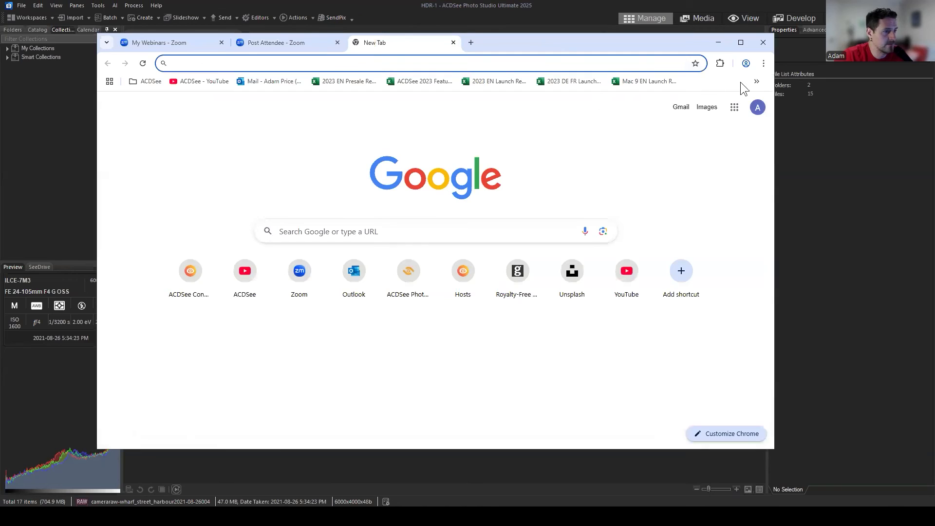
pyautogui.click(756, 81)
pyautogui.click(658, 116)
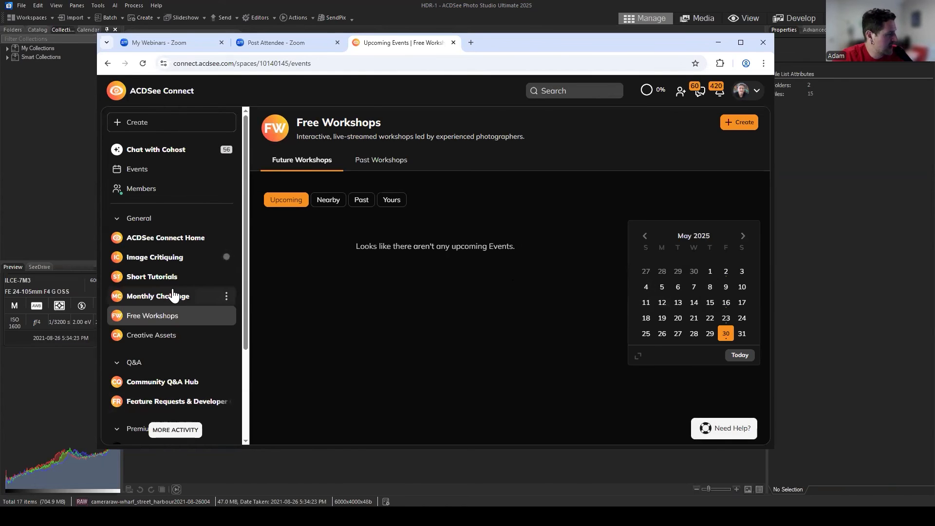
pyautogui.scroll(-3, 193, 362)
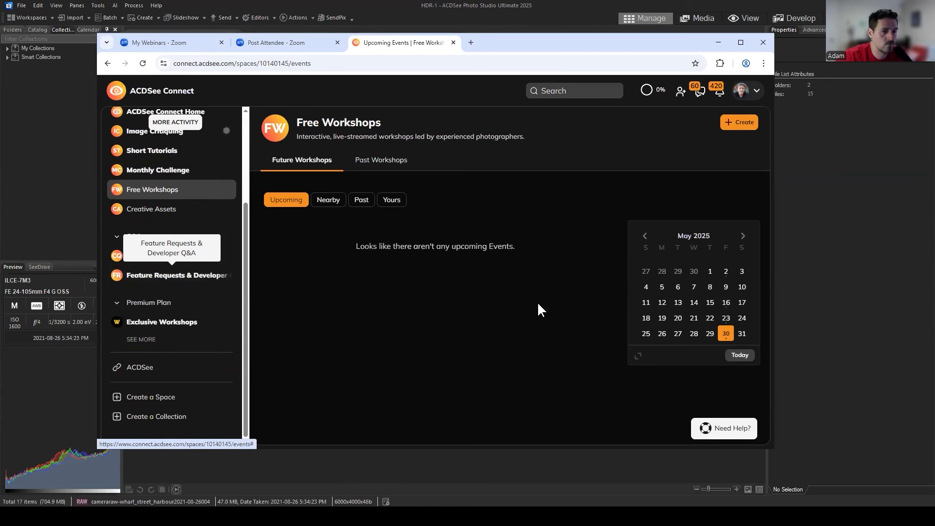
pyautogui.click(717, 41)
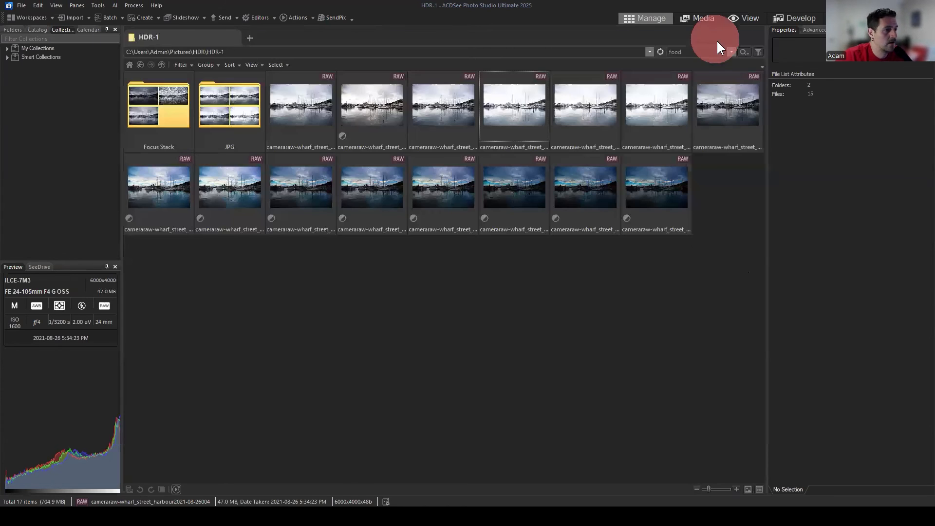
# Step: Go back to the Pictures folder, open the 2024 folder, and open the seated woman JPG in Edit mode
pyautogui.click(614, 377)
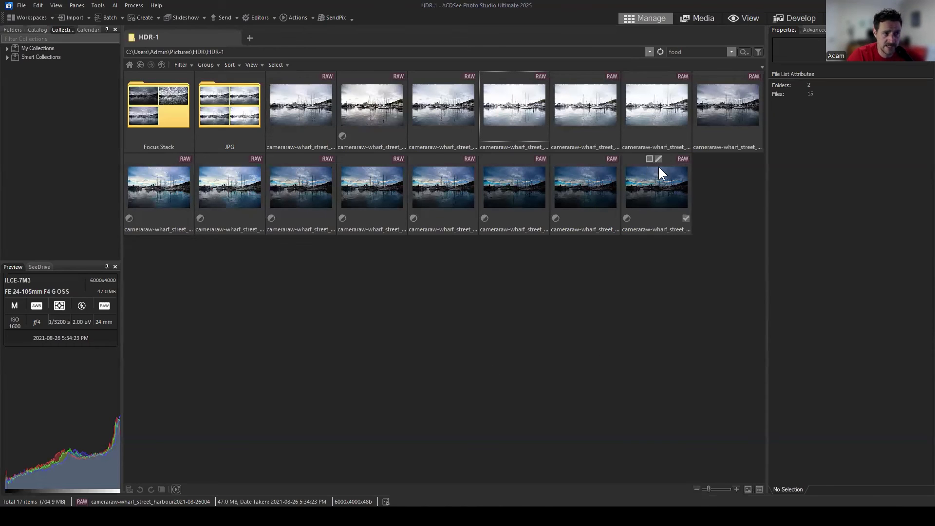
pyautogui.click(140, 65)
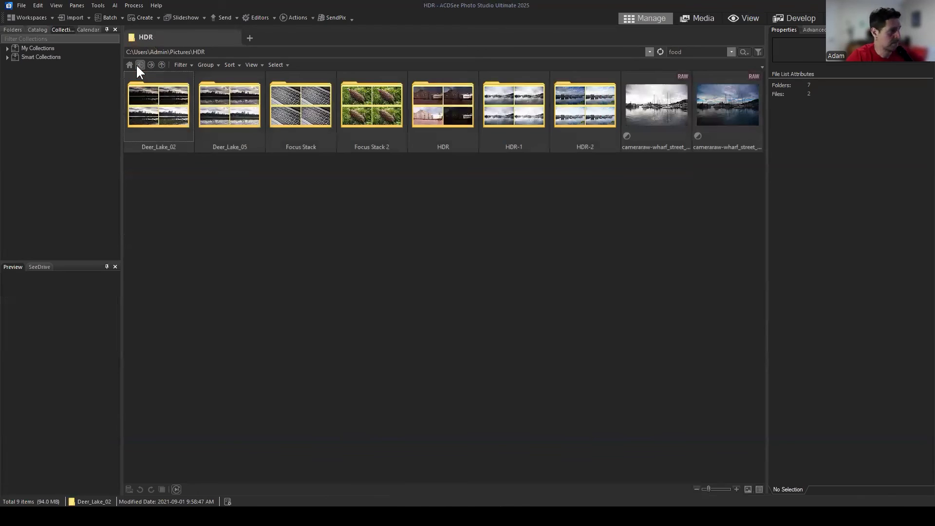
pyautogui.click(140, 66)
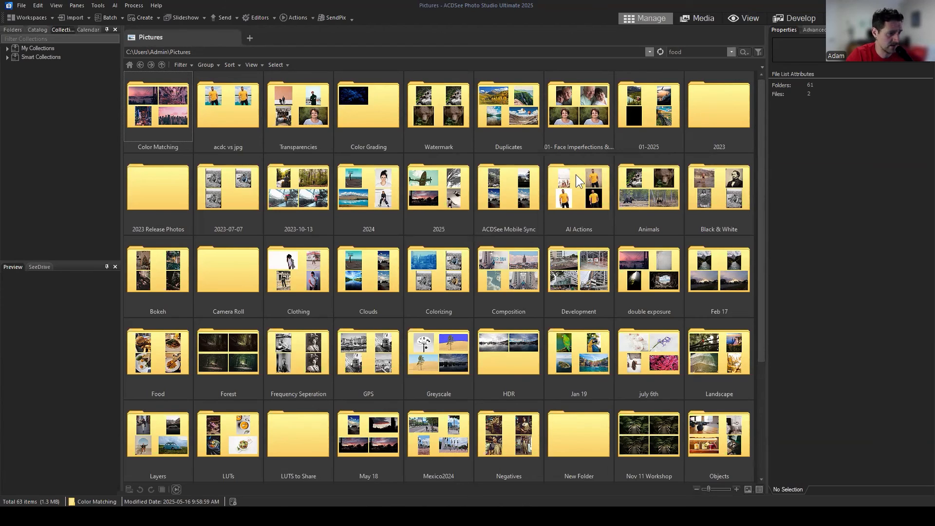
pyautogui.doubleClick(370, 190)
pyautogui.click(424, 122)
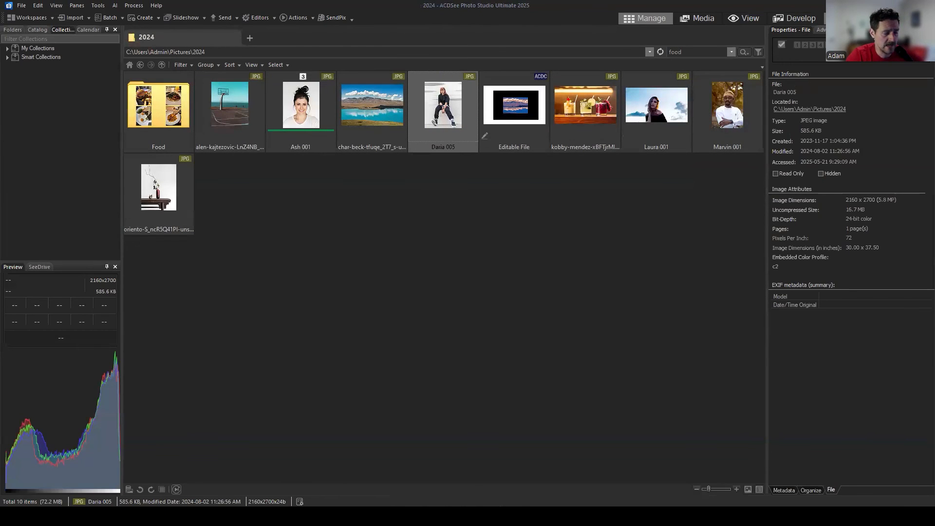
pyautogui.hotkey('ctrl', 'e')
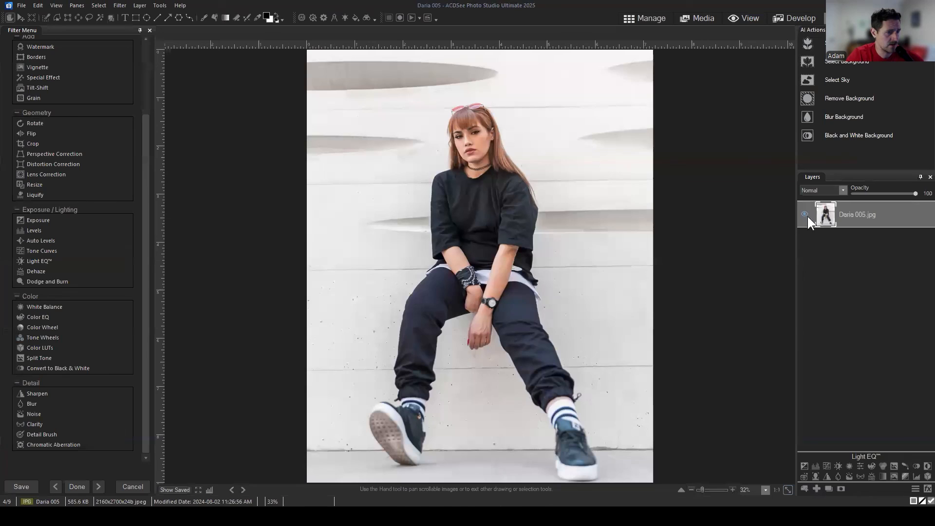
# Step: Add a Negative adjustment layer above the photo, and return to Manage mode discarding the changes
pyautogui.click(919, 465)
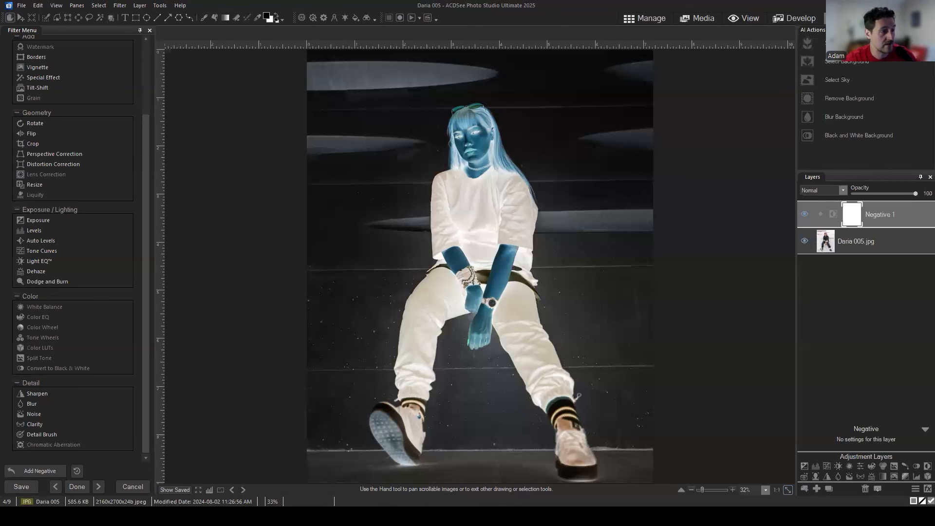
pyautogui.click(631, 20)
pyautogui.click(460, 267)
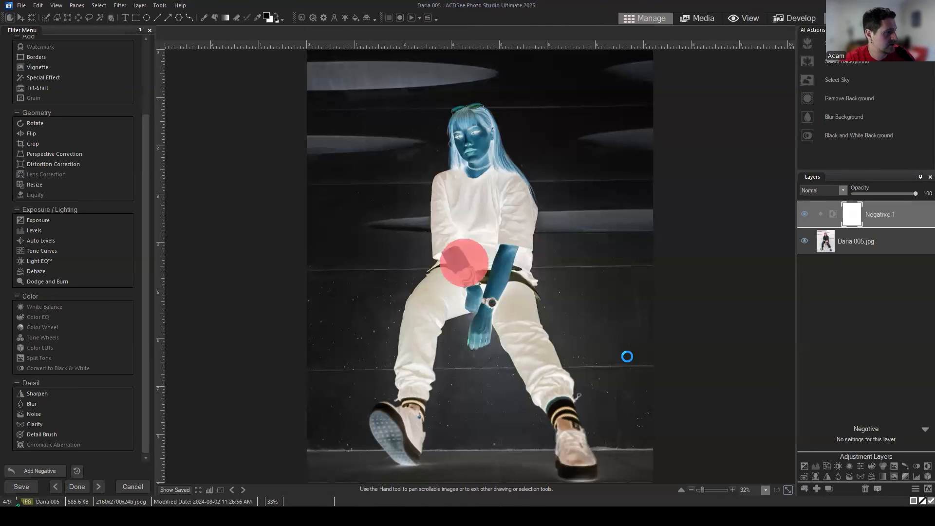
pyautogui.click(529, 372)
# Step: Start a batch file format conversion of the seated woman JPG with TIFF - Tagged Image File Format as output
pyautogui.click(441, 105)
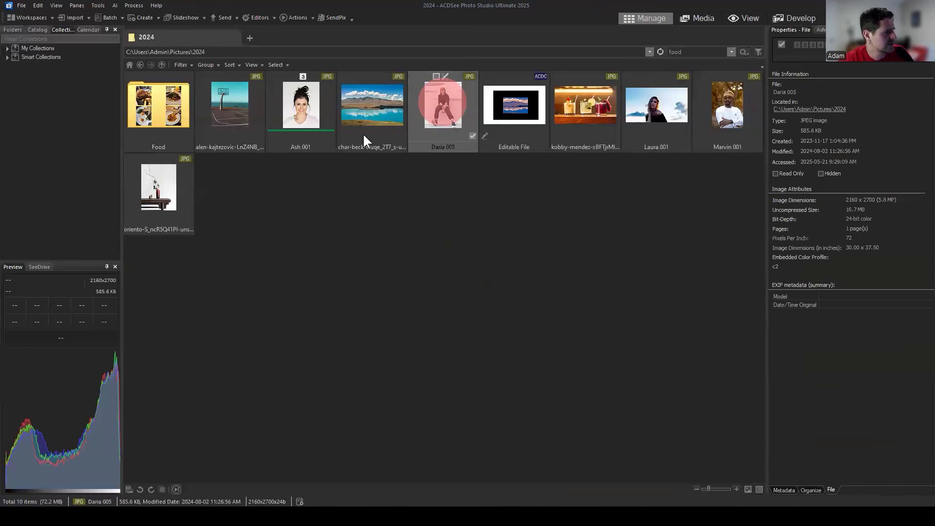
pyautogui.click(137, 18)
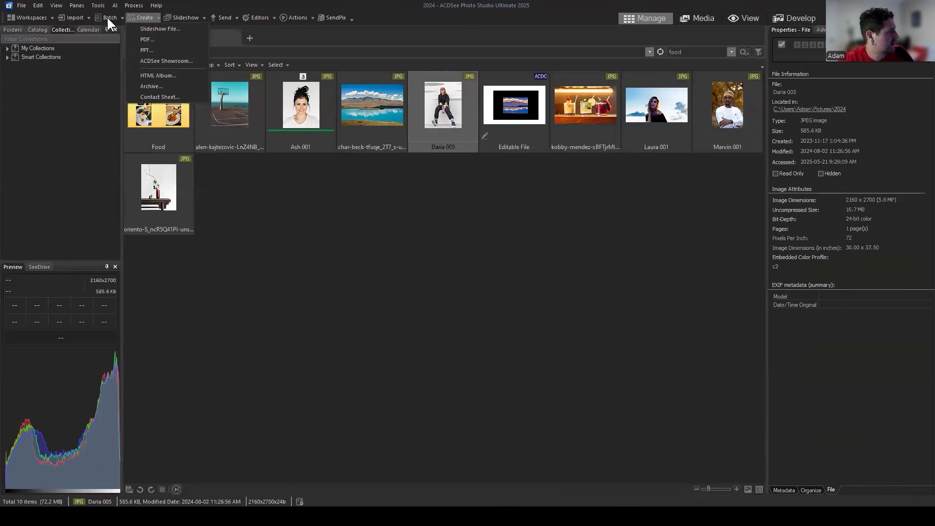
pyautogui.moveTo(104, 14)
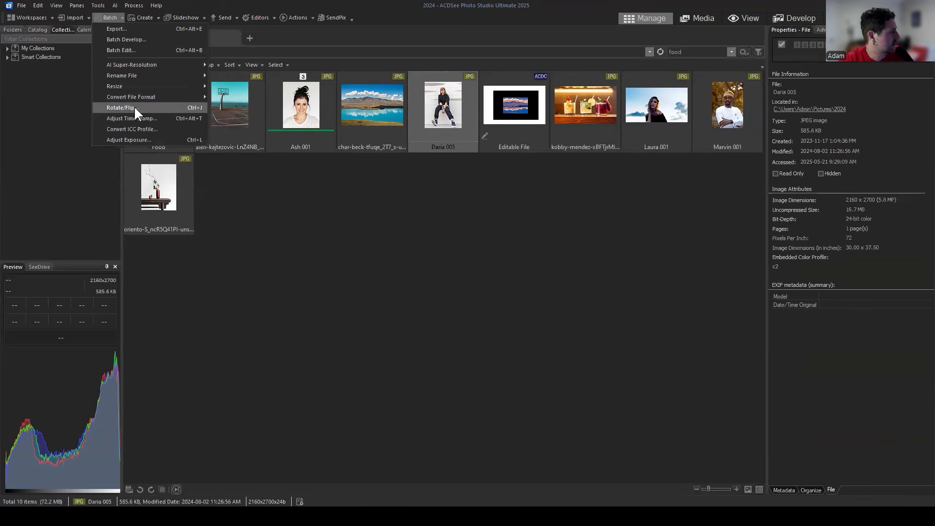
pyautogui.click(166, 97)
pyautogui.click(236, 97)
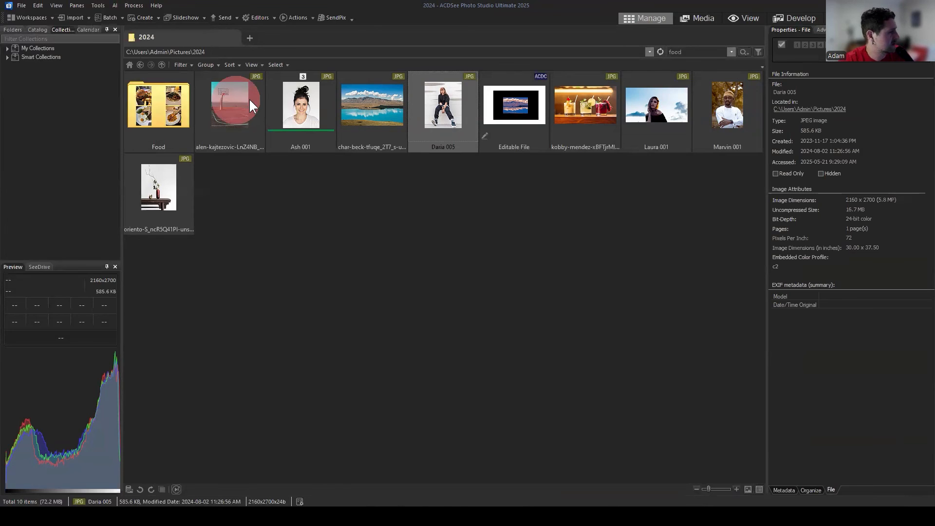
pyautogui.click(530, 197)
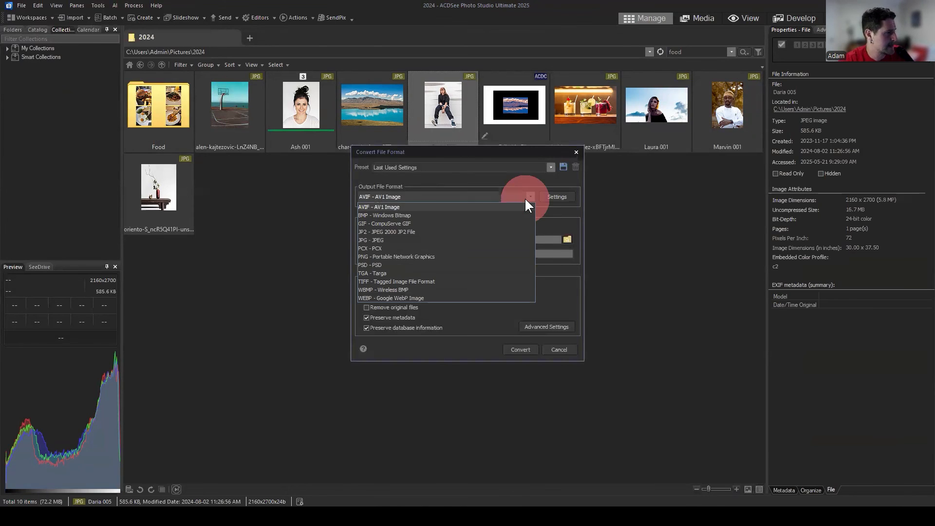
pyautogui.click(390, 282)
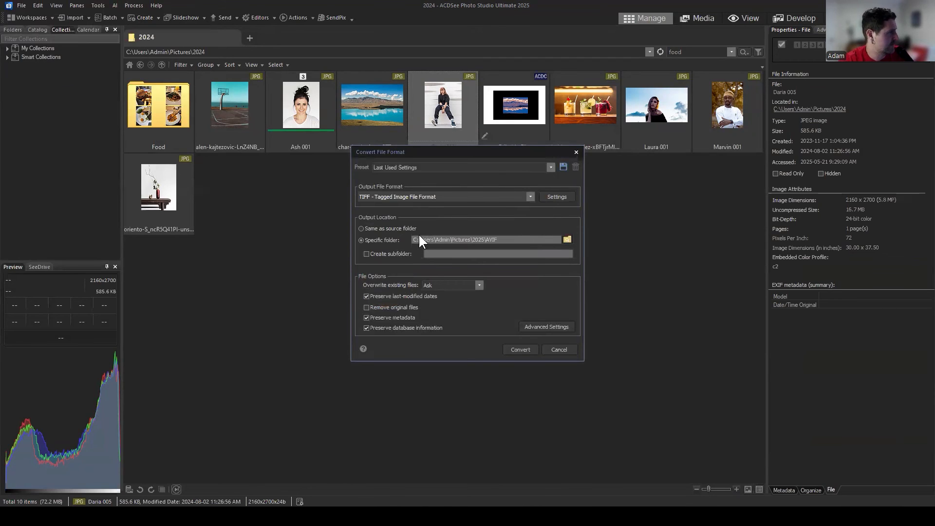
# Step: Set the output folder to Pictures\2024, convert the file, and close the conversion results
pyautogui.click(568, 240)
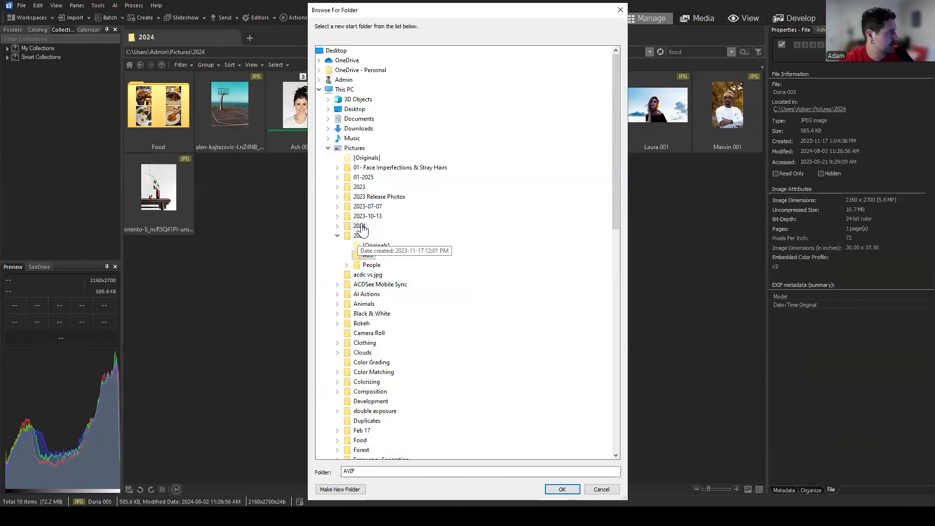
pyautogui.click(362, 227)
pyautogui.click(566, 488)
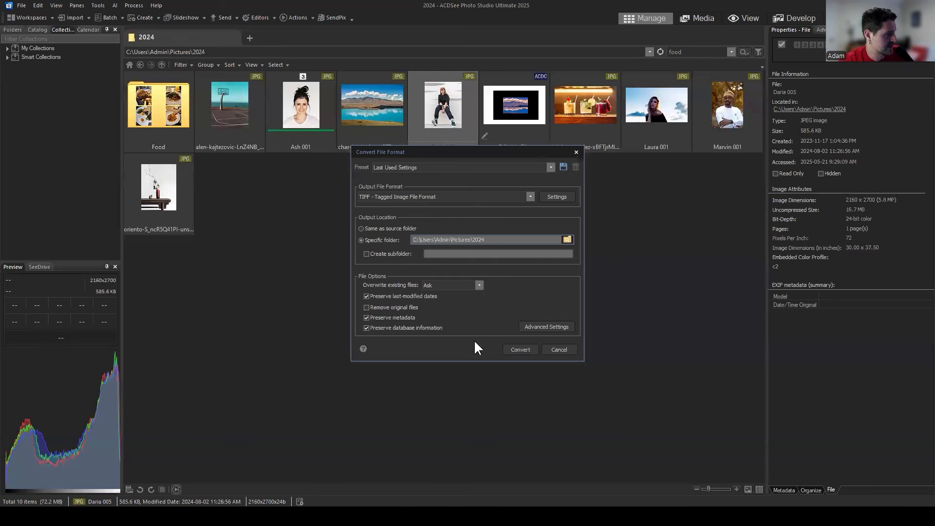
pyautogui.click(518, 346)
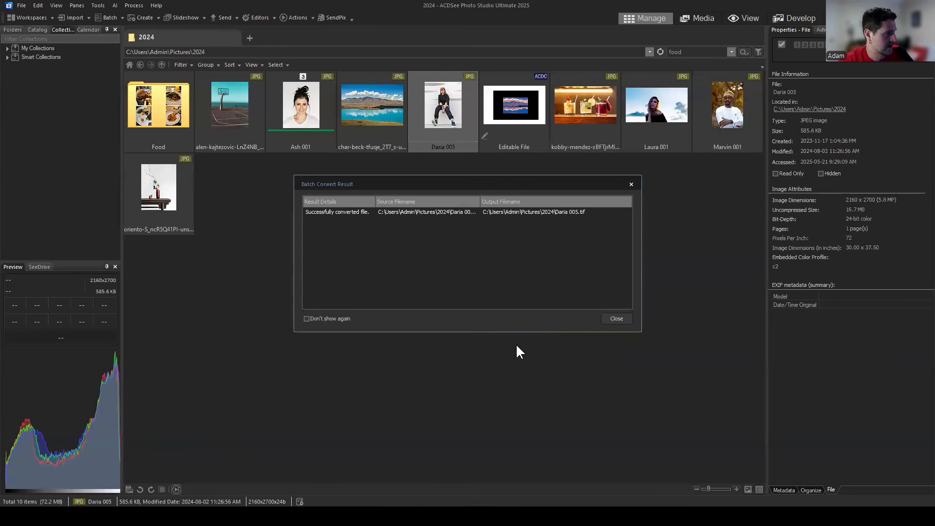
pyautogui.click(617, 318)
# Step: Open the converted TIF of the seated woman in Edit mode and select its layer
pyautogui.click(236, 182)
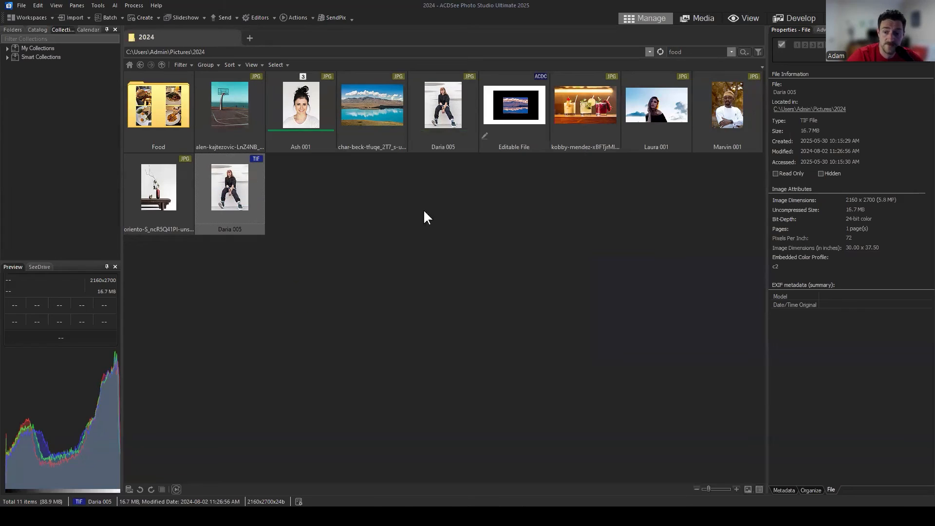
pyautogui.click(257, 161)
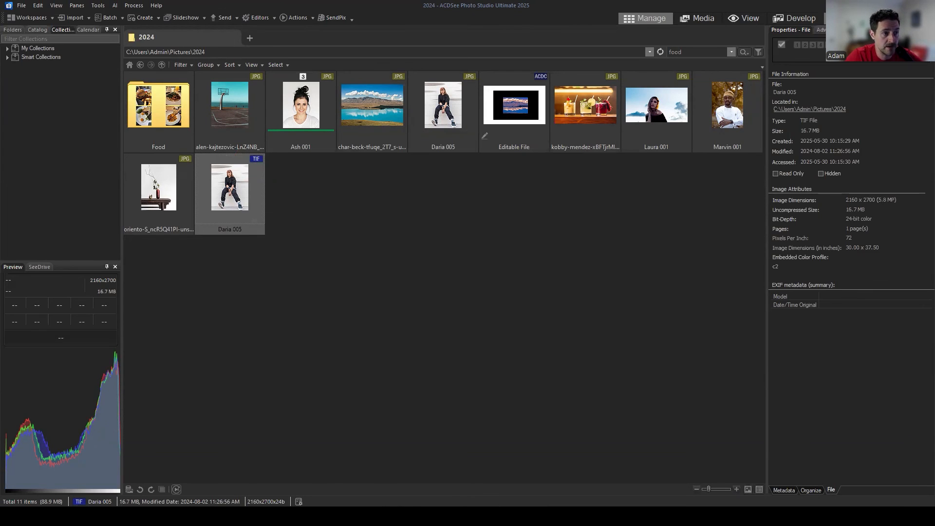
pyautogui.hotkey('ctrl', 'e')
pyautogui.click(863, 207)
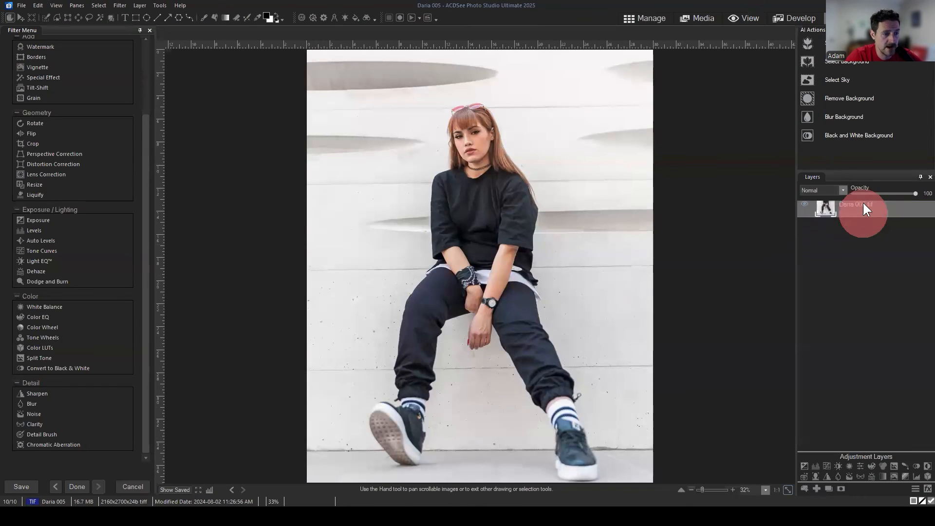
# Step: Add a Negative adjustment layer above the TIF photo and save the image as an ACDC file in the 2024 folder, returning to Manage mode
pyautogui.click(920, 467)
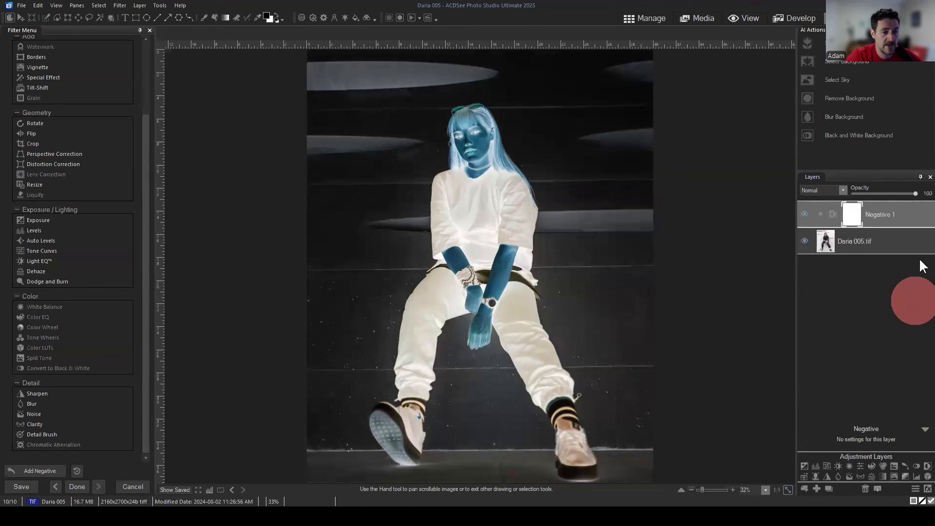
pyautogui.click(22, 4)
pyautogui.click(40, 86)
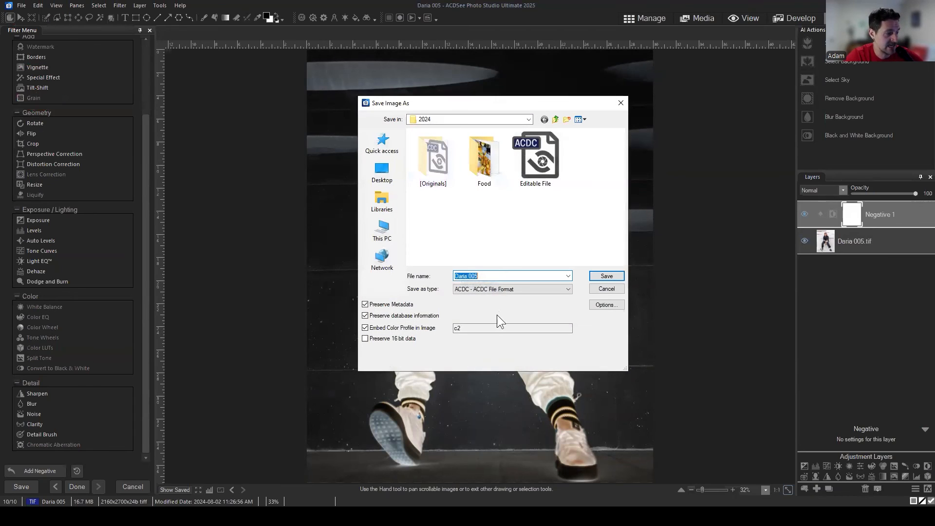
pyautogui.click(492, 287)
pyautogui.click(492, 288)
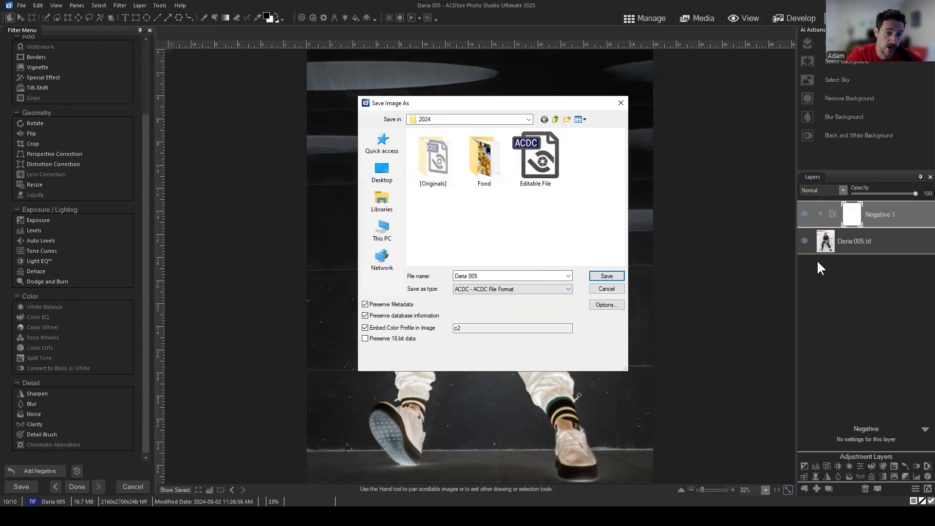
pyautogui.click(607, 276)
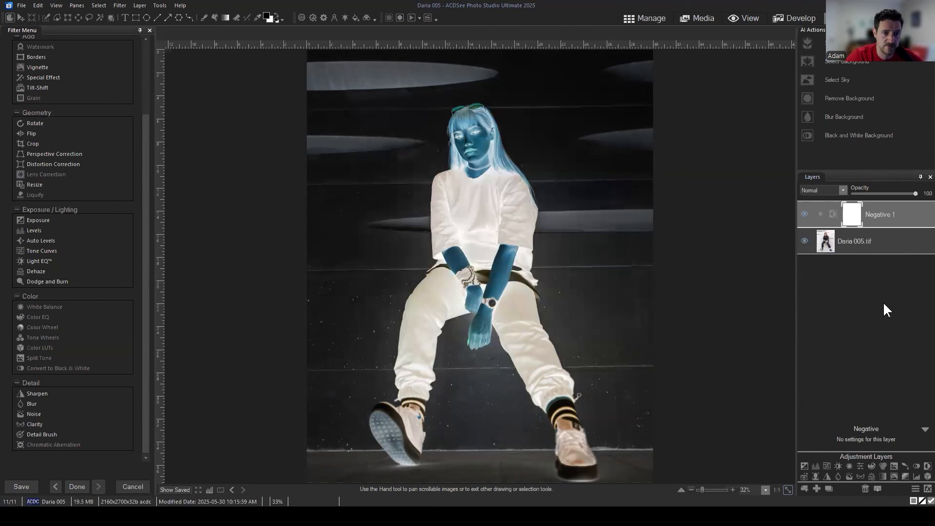
pyautogui.click(633, 17)
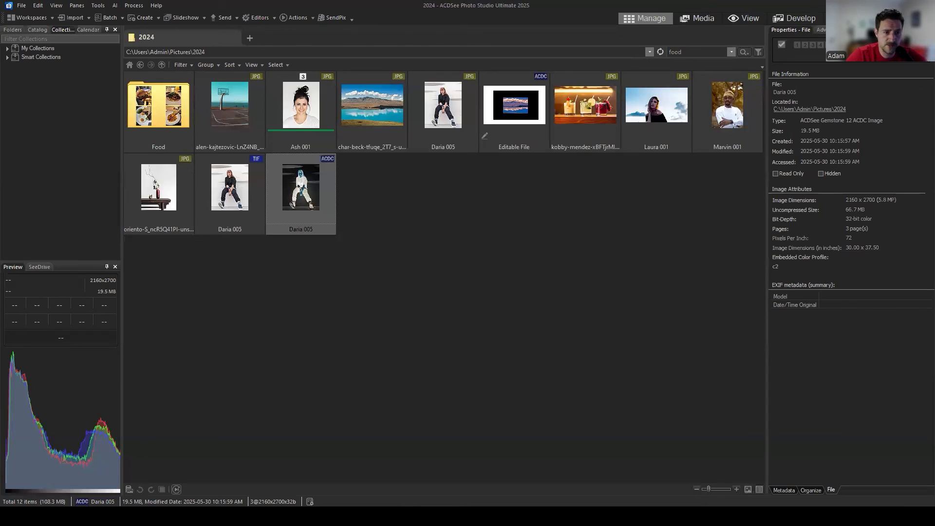
# Step: Open the program options, look through the settings categories, and close them without saving changes
pyautogui.click(755, 277)
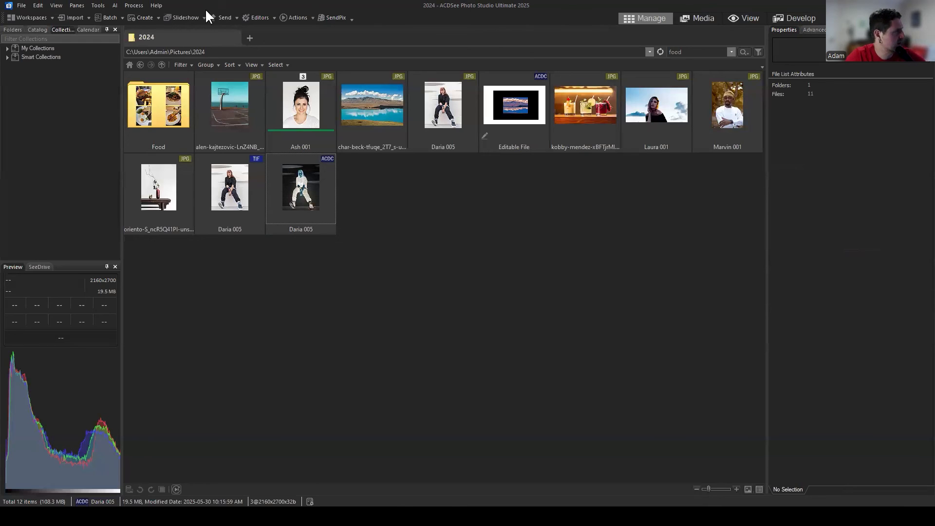
pyautogui.click(102, 5)
pyautogui.click(132, 297)
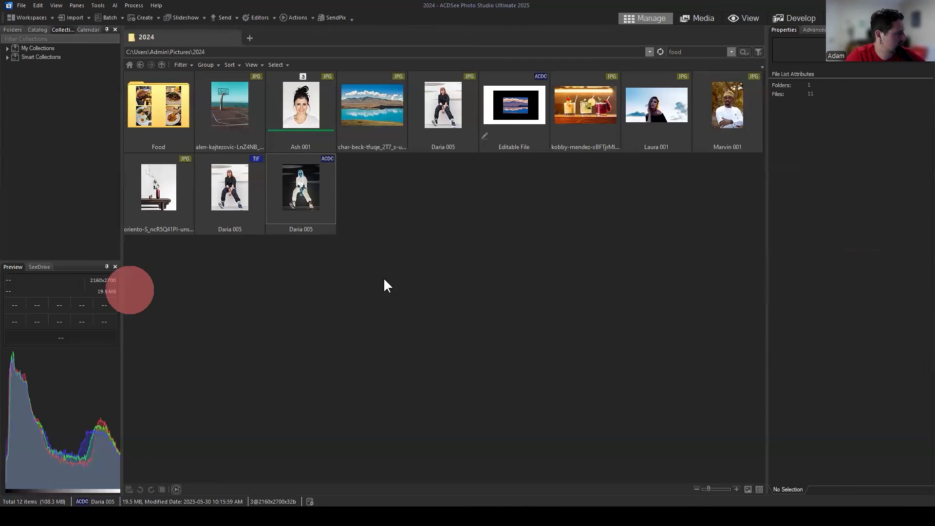
pyautogui.scroll(4, 355, 244)
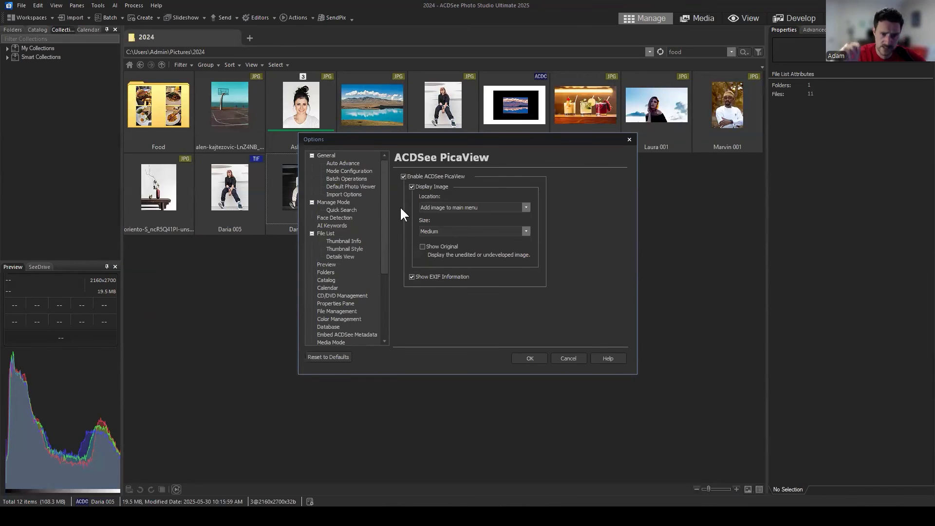
pyautogui.click(569, 359)
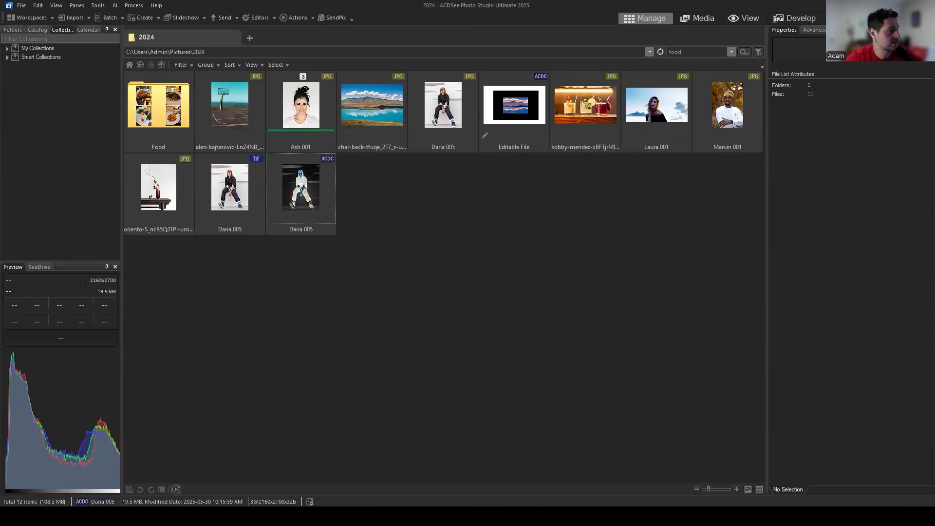
# Step: Rate the smiling woman's portrait 5 and give the lake landscape photo a green colour label
pyautogui.click(503, 211)
pyautogui.click(292, 110)
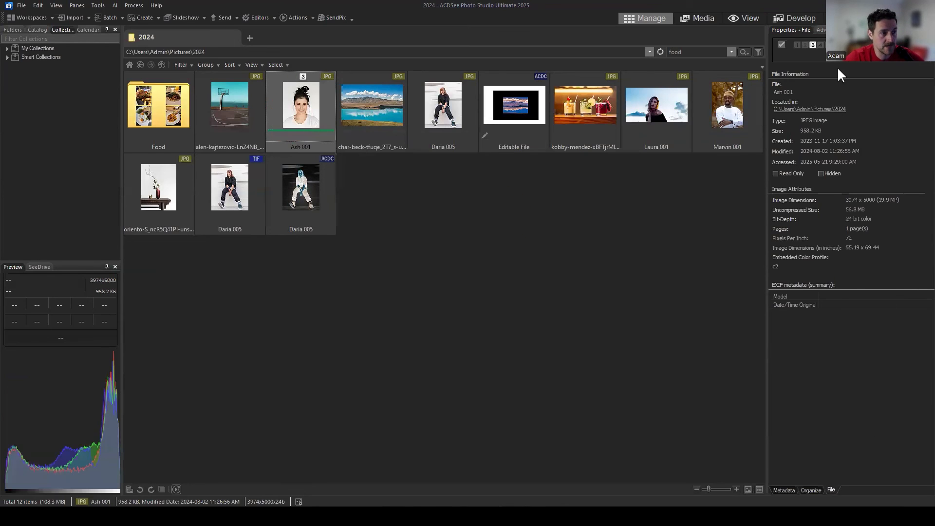
pyautogui.hotkey('ctrl', '5')
pyautogui.press('Right')
pyautogui.press('Right')
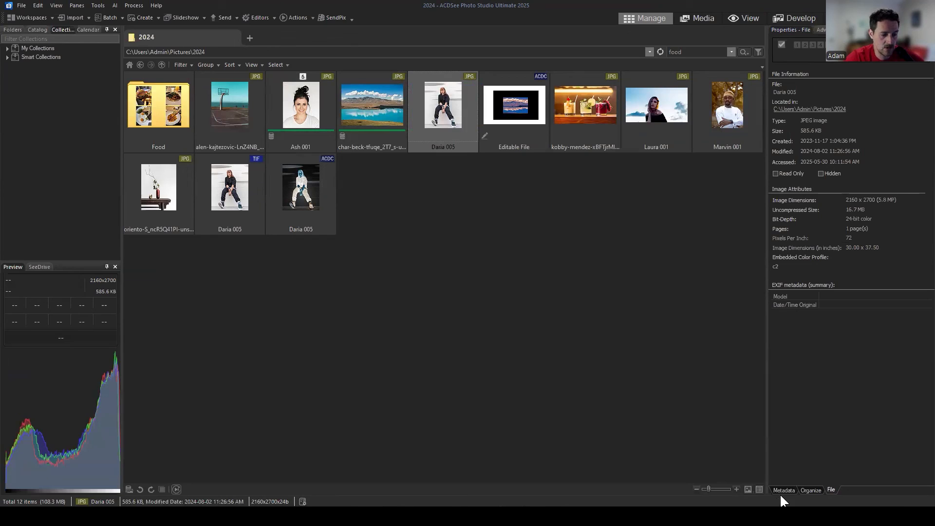
# Step: Show the Organize properties and inspect the portrait and lake photos, leaving only the lake photo selected
pyautogui.click(804, 488)
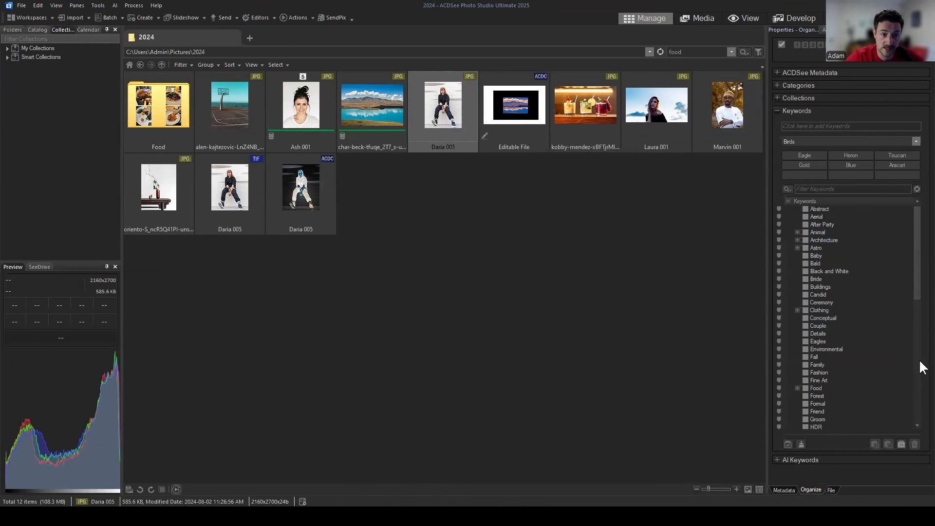
pyautogui.click(525, 244)
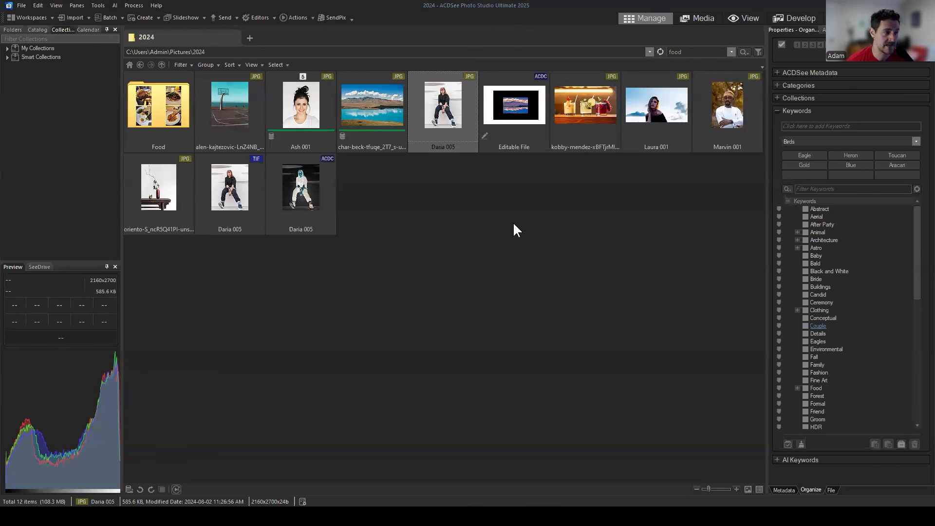
pyautogui.click(332, 141)
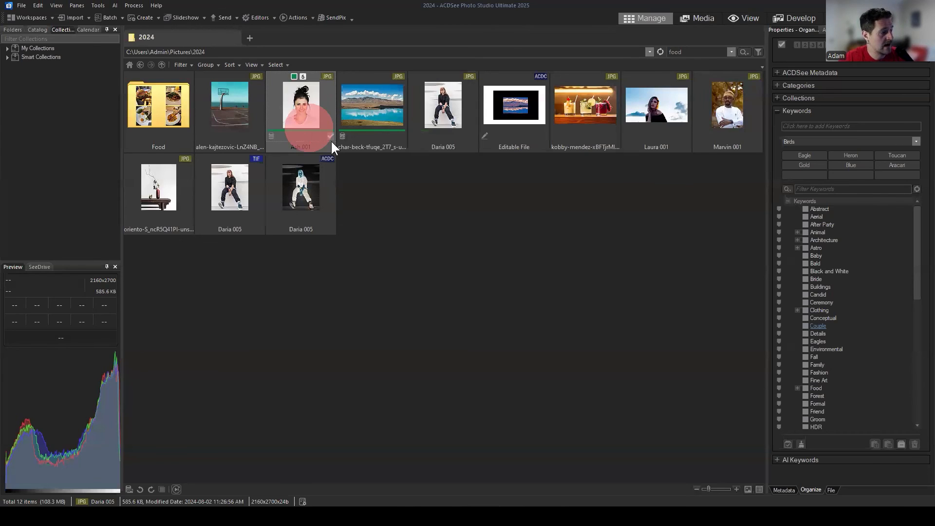
pyautogui.keyDown('ctrl'); pyautogui.click(361, 119); pyautogui.keyUp('ctrl')
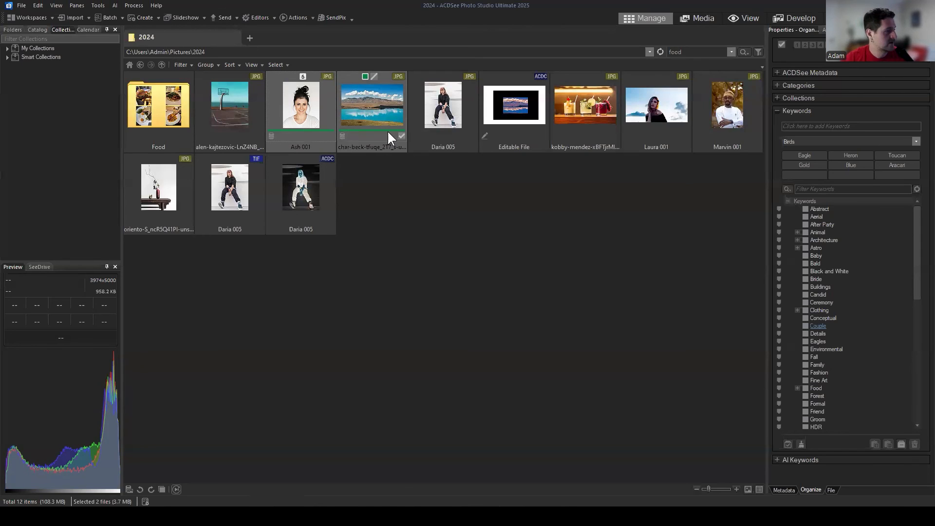
pyautogui.click(378, 105)
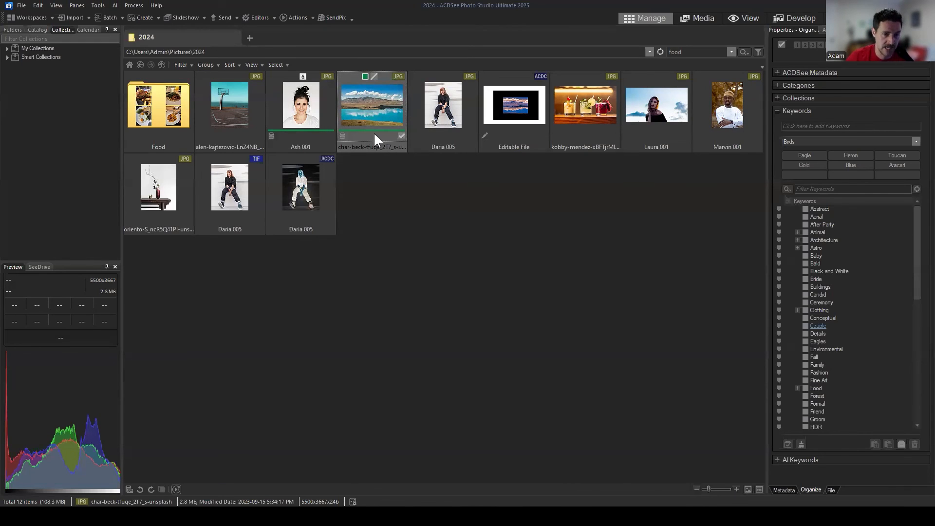
# Step: Open the Catalog Files tool, review its folder and metadata import options, and cancel without cataloging
pyautogui.click(98, 6)
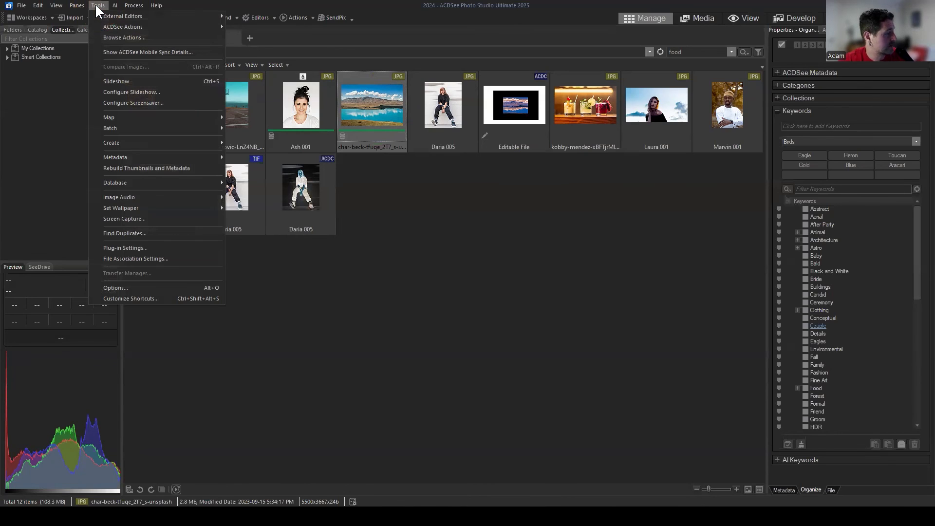
pyautogui.click(137, 180)
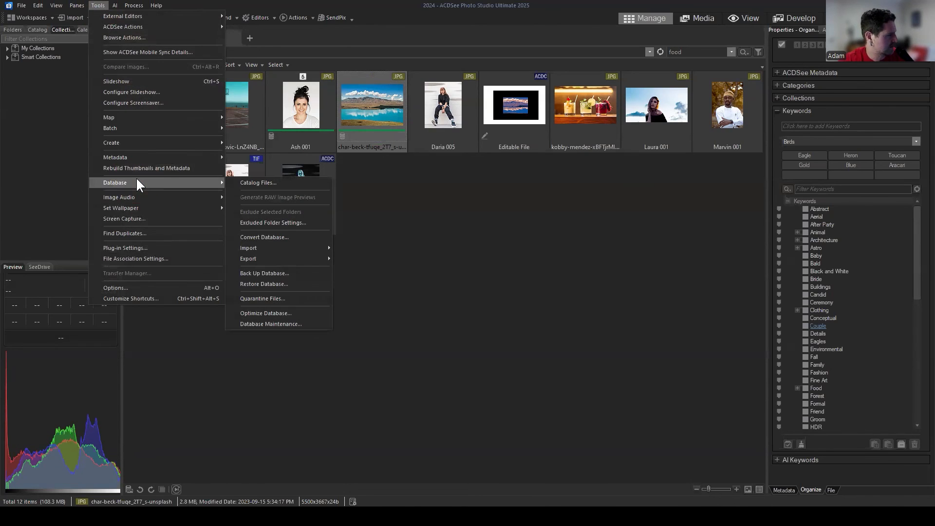
pyautogui.click(281, 181)
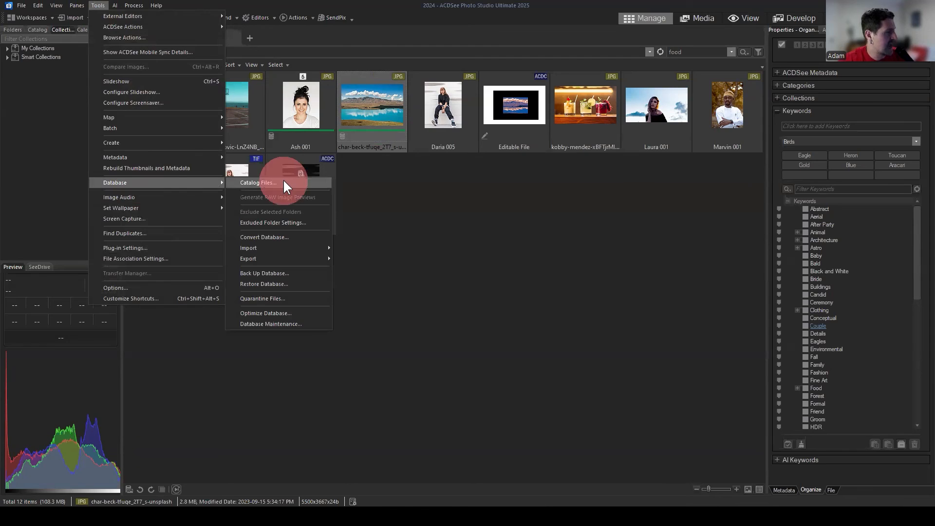
pyautogui.moveTo(442, 116); pyautogui.dragTo(547, 56)
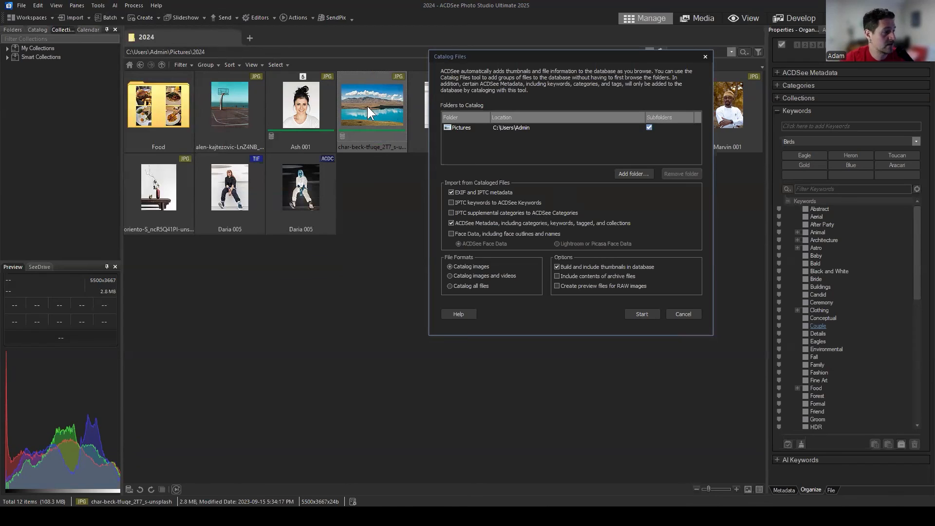
pyautogui.moveTo(503, 54); pyautogui.dragTo(511, 56)
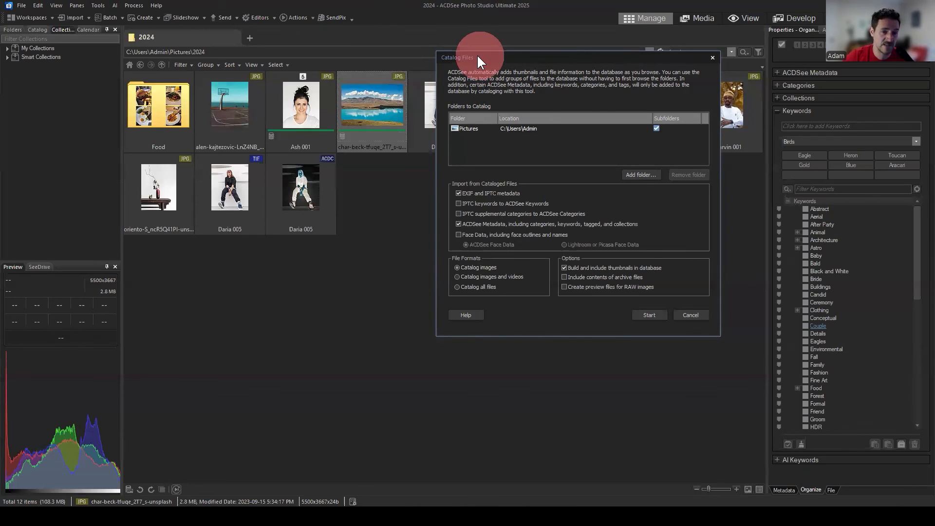
pyautogui.moveTo(478, 57); pyautogui.dragTo(465, 69)
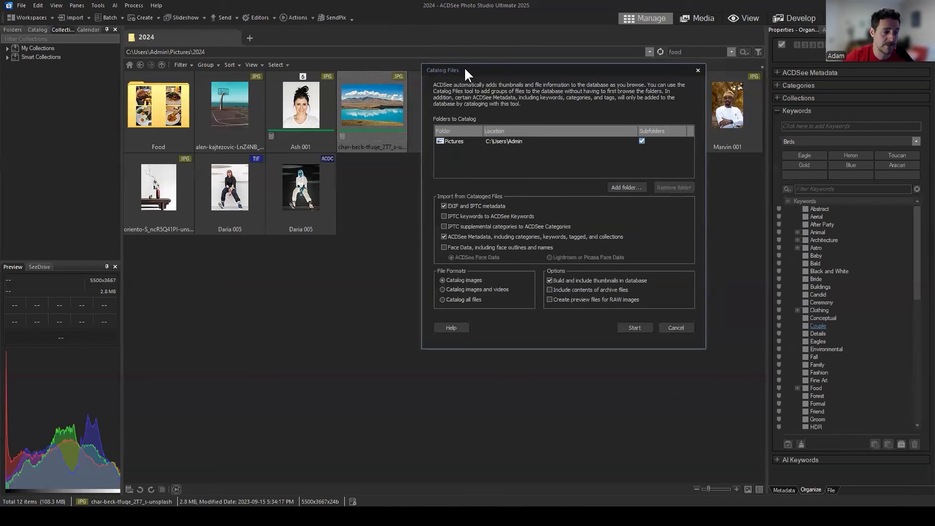
pyautogui.click(675, 327)
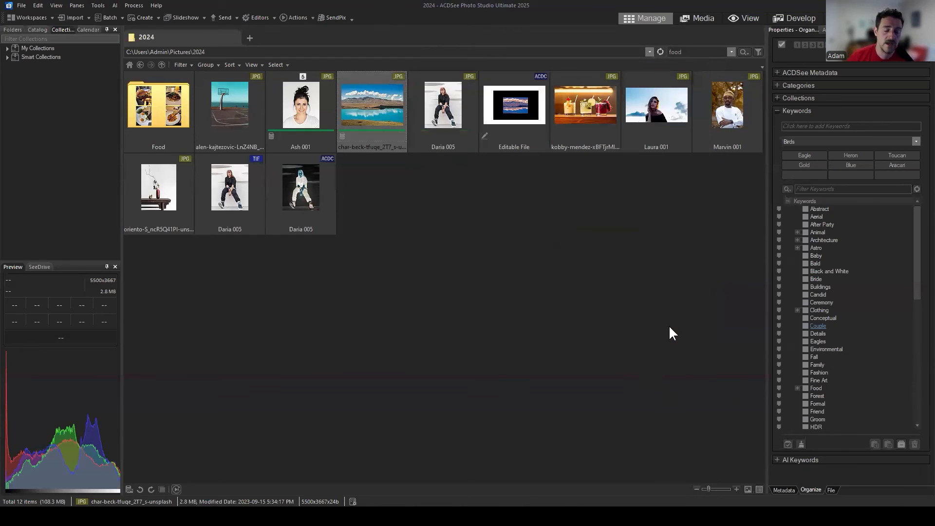